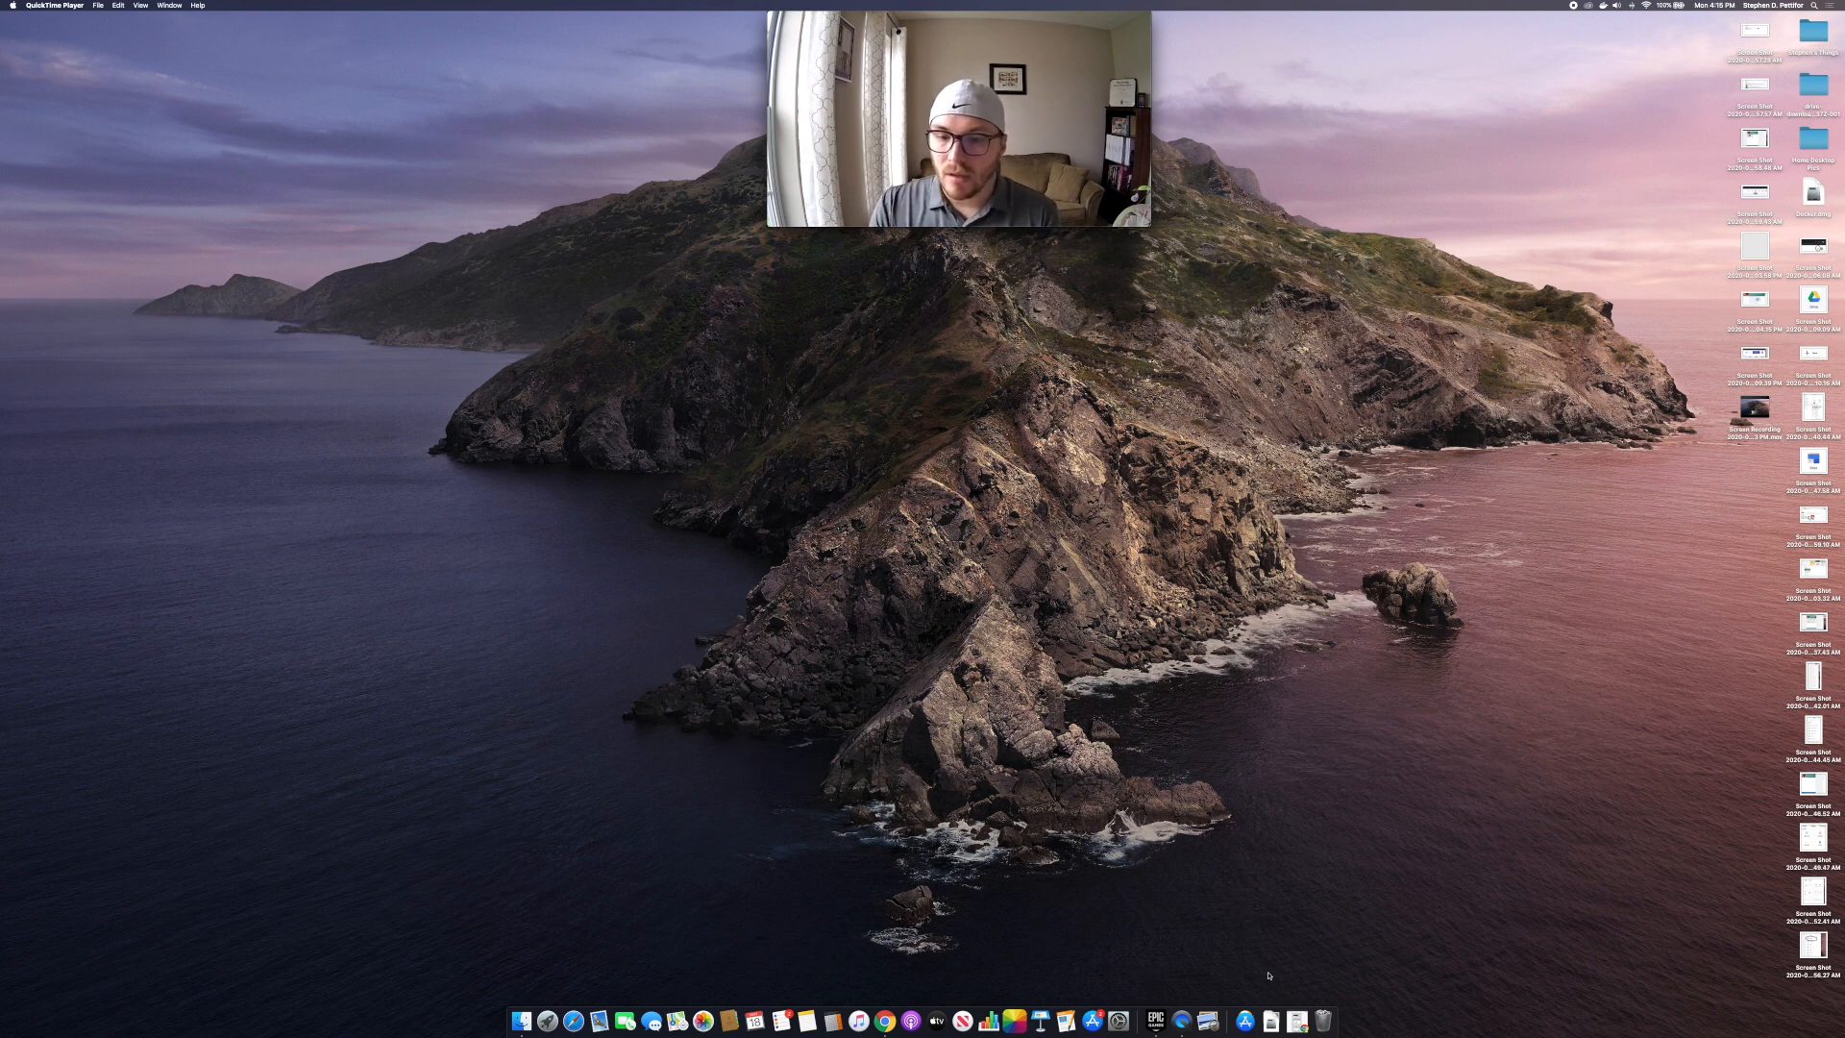
Step: Restore the minimized 'Google Sites Workshop/Tutorial' Google Doc window from the Dock
click(1294, 1009)
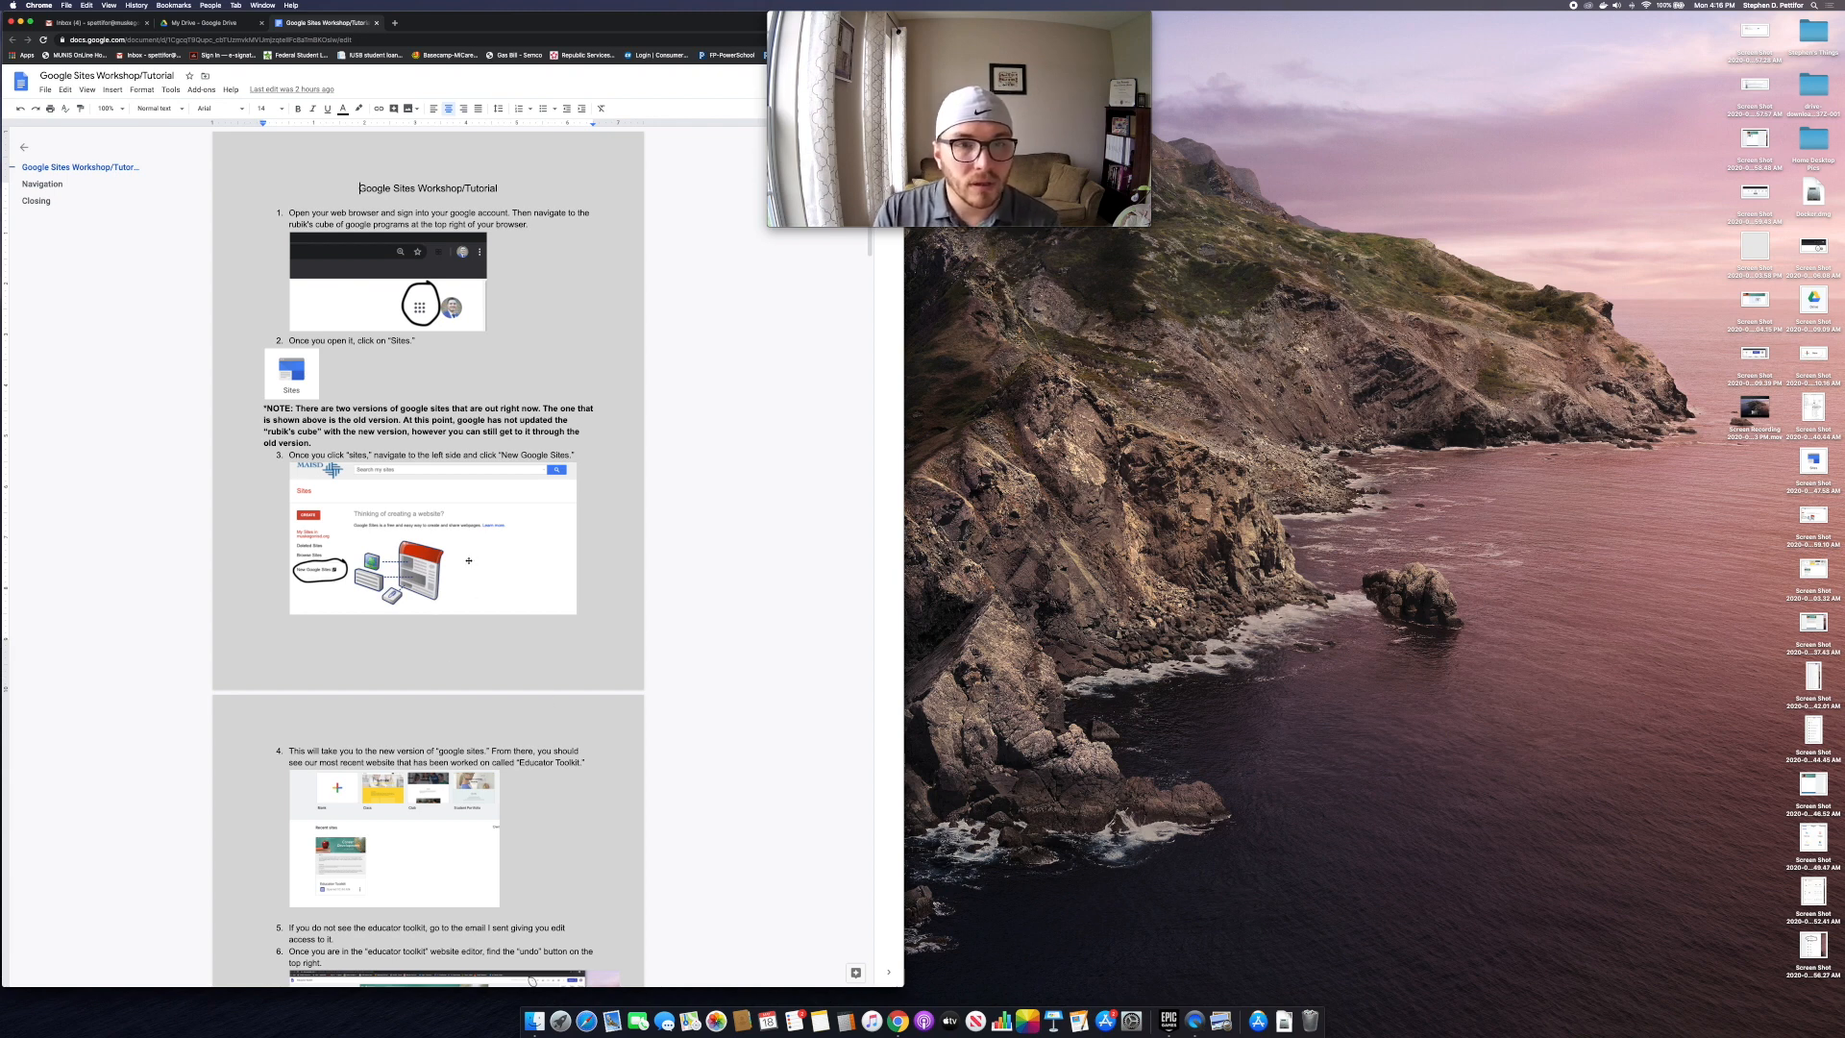
scroll(463, 558, down, 5)
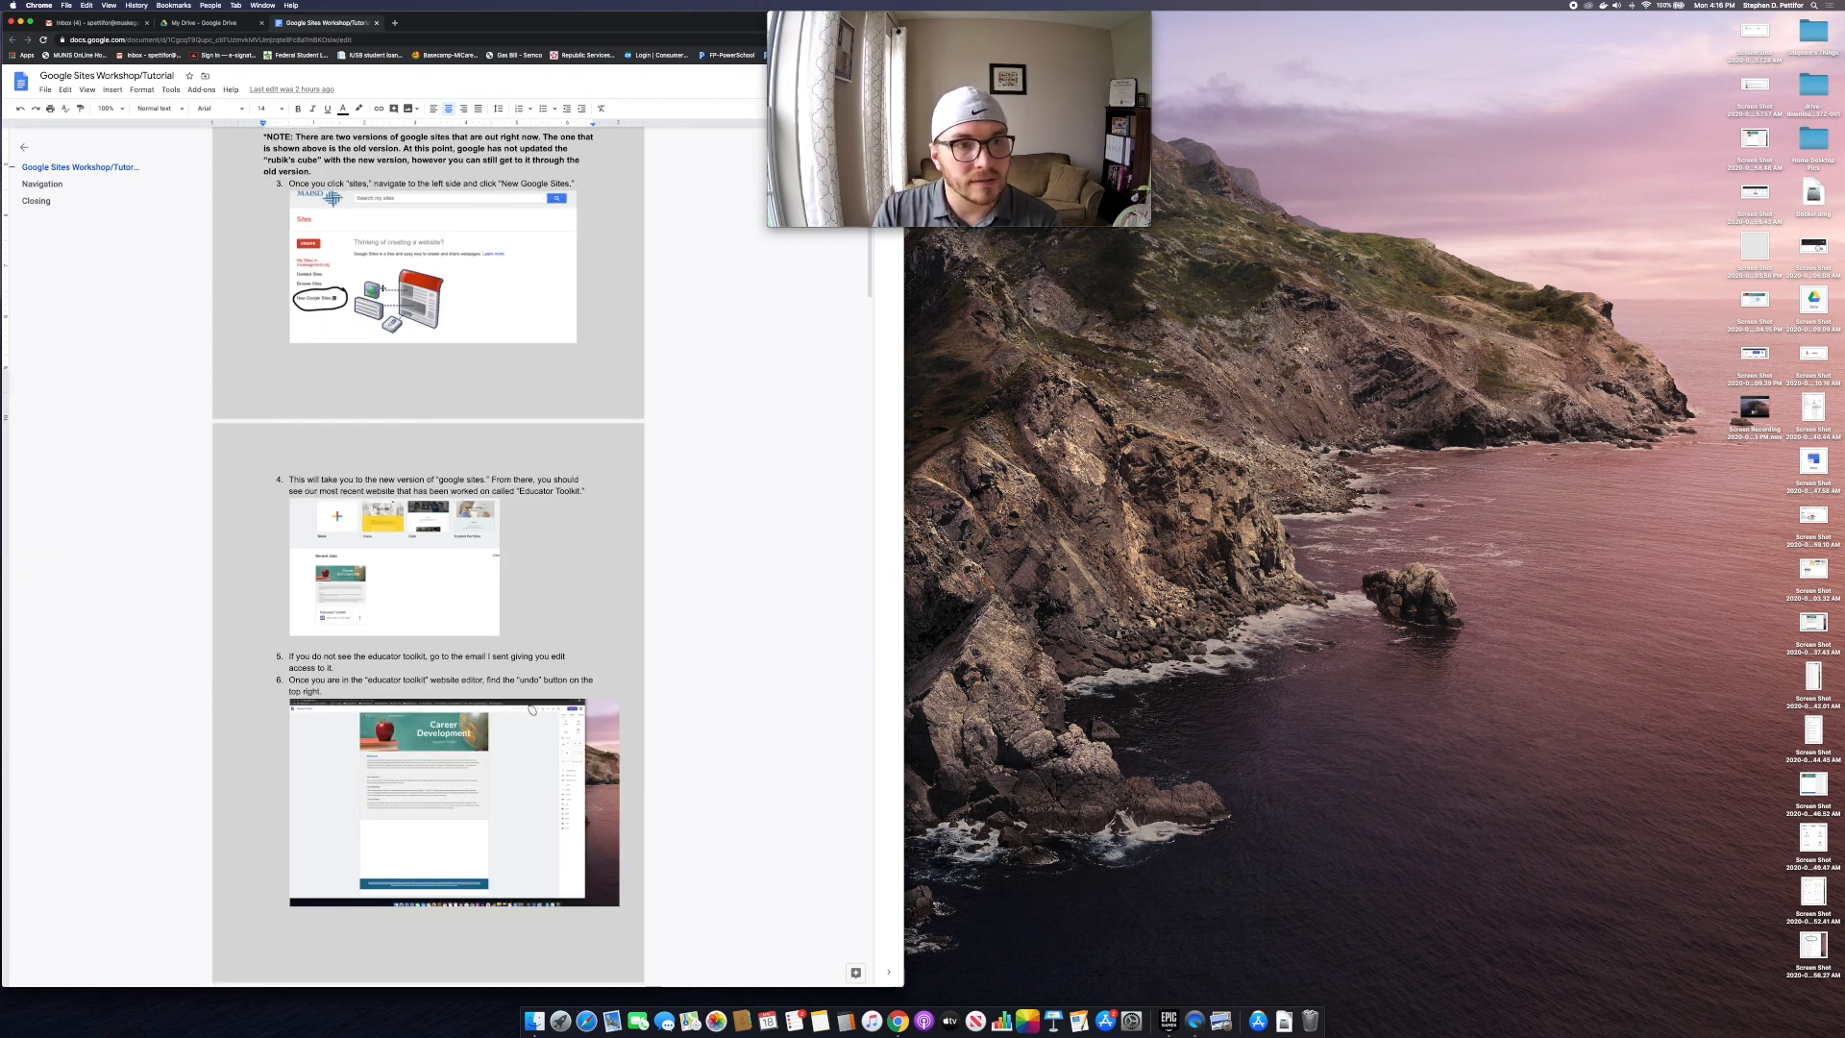
scroll(393, 558, down, 10)
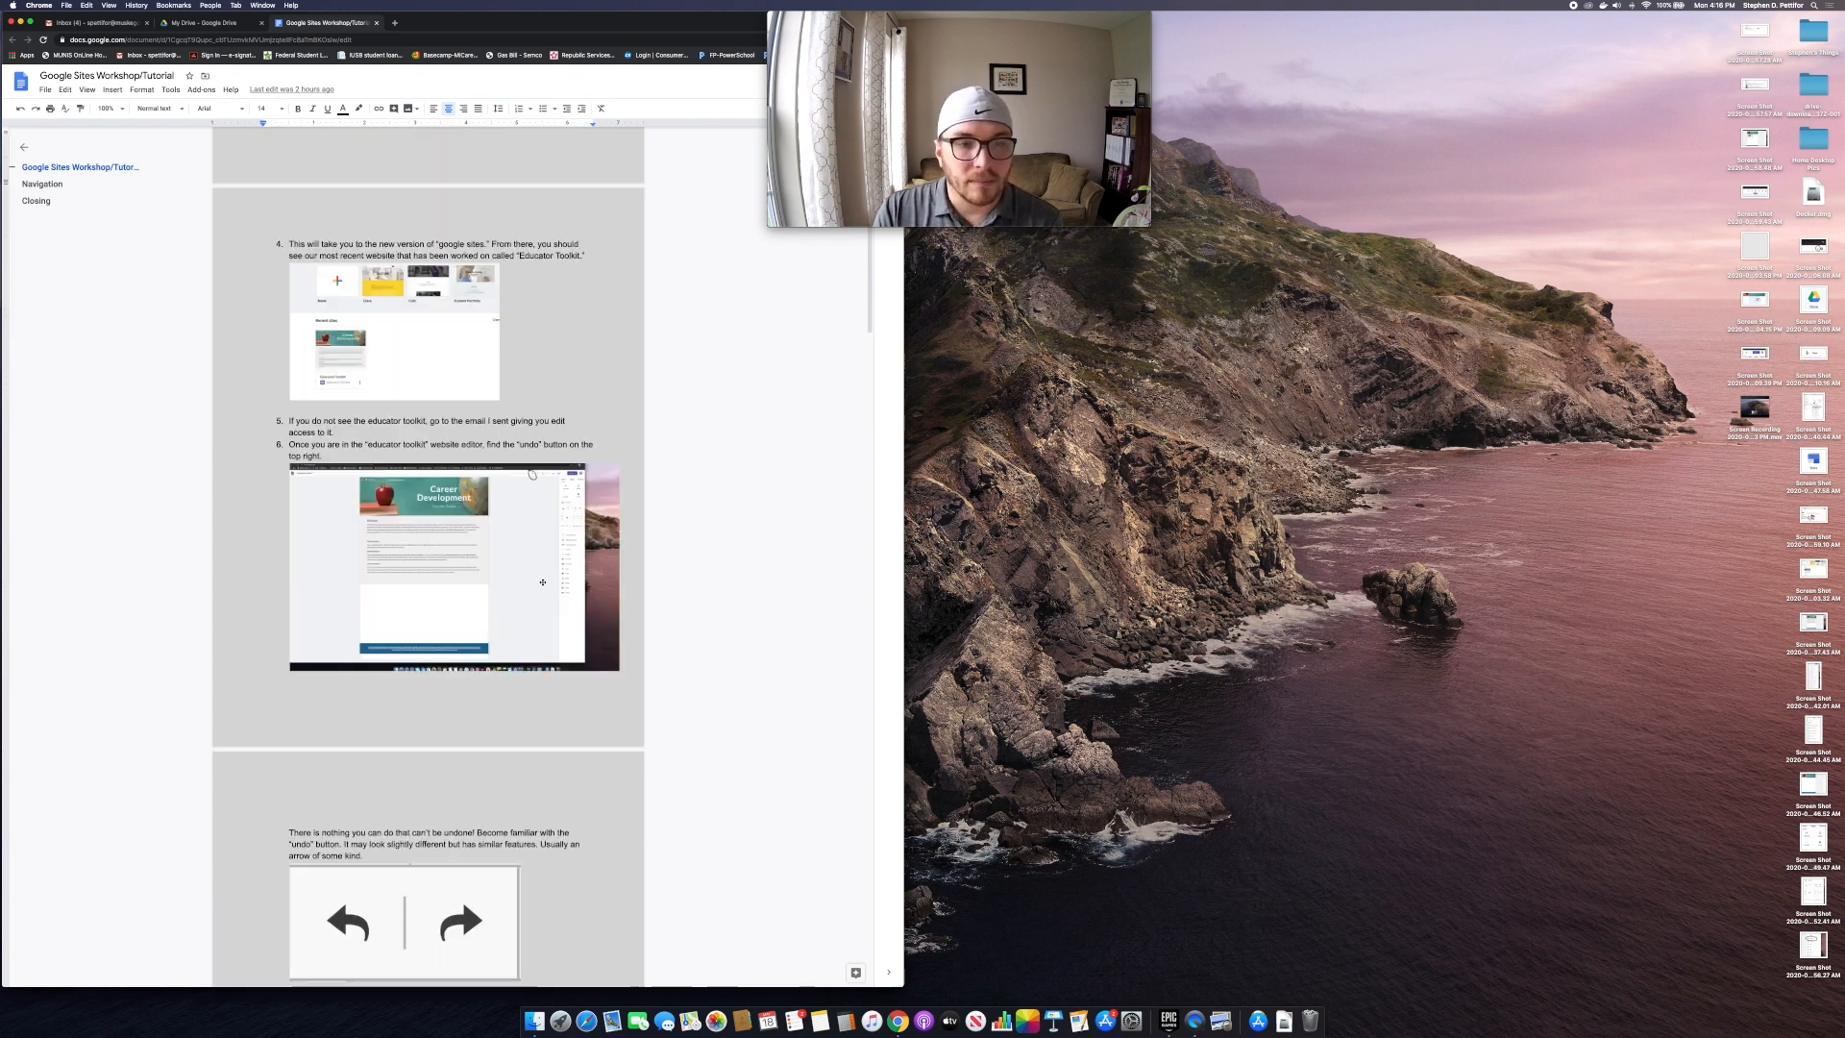
scroll(542, 577, down, 8)
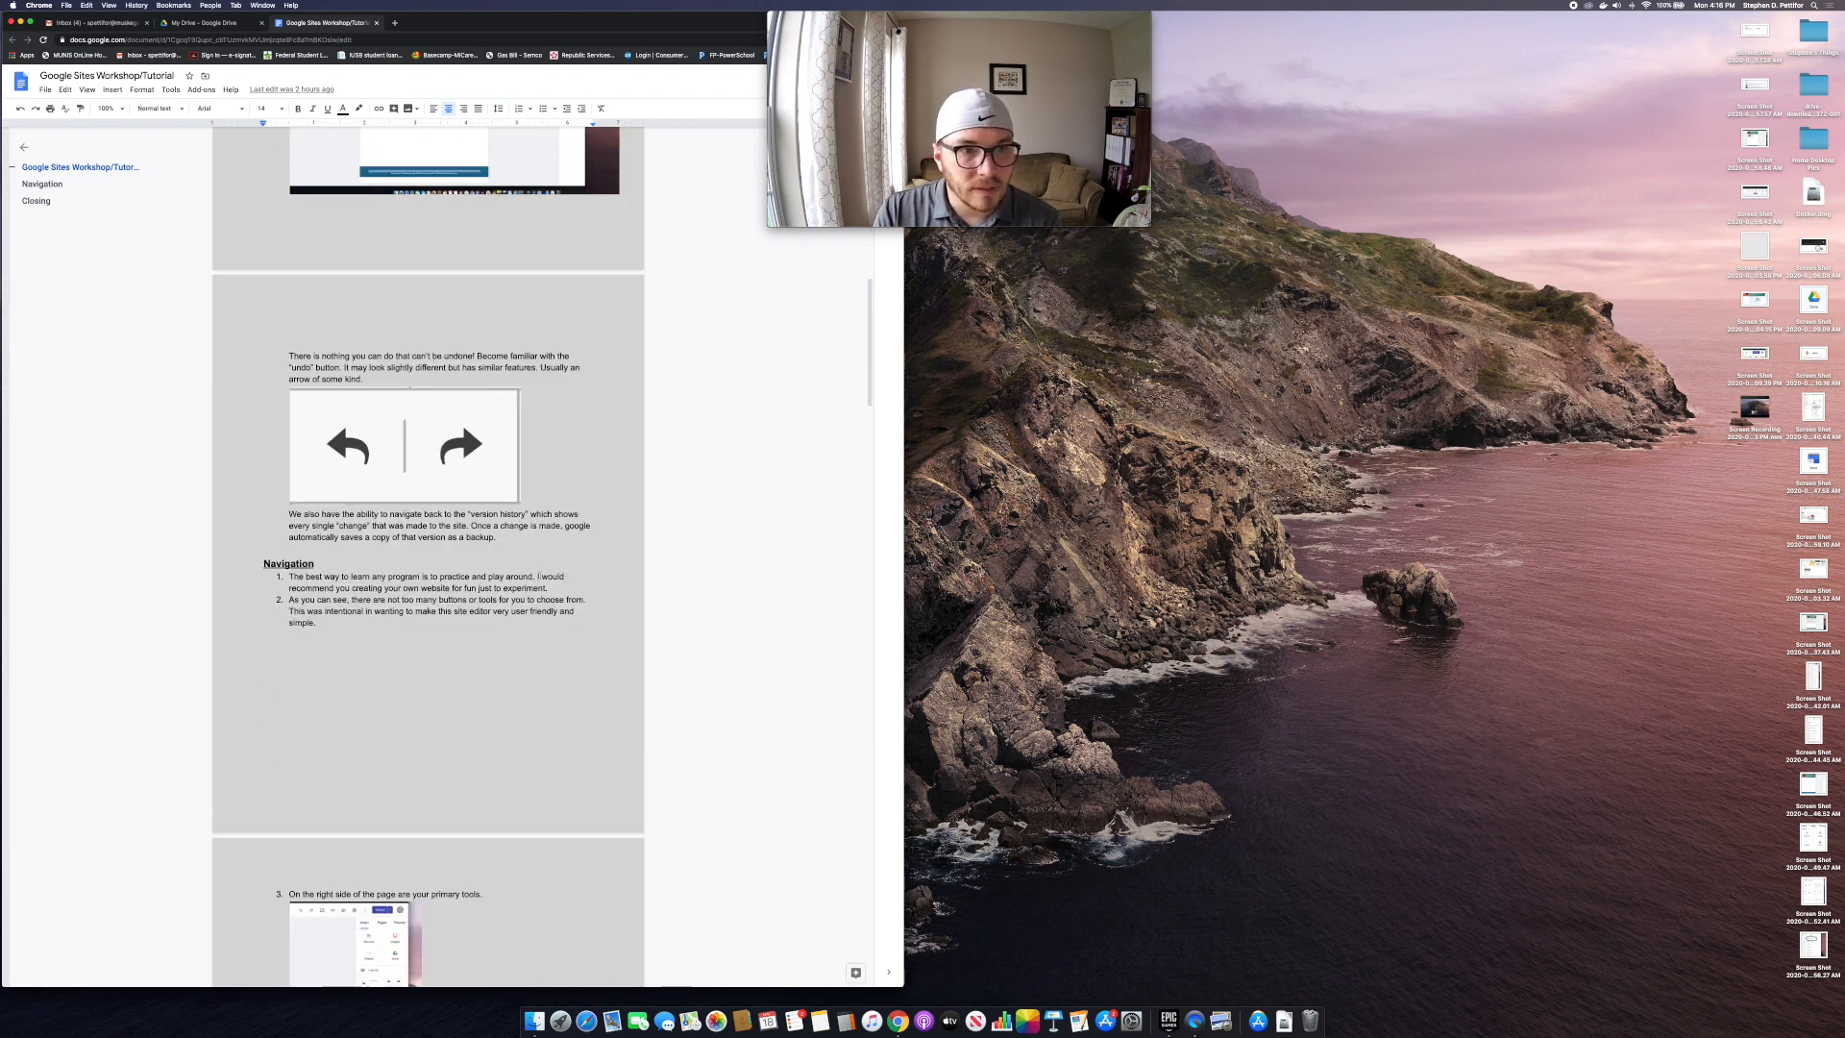
scroll(524, 577, down, 5)
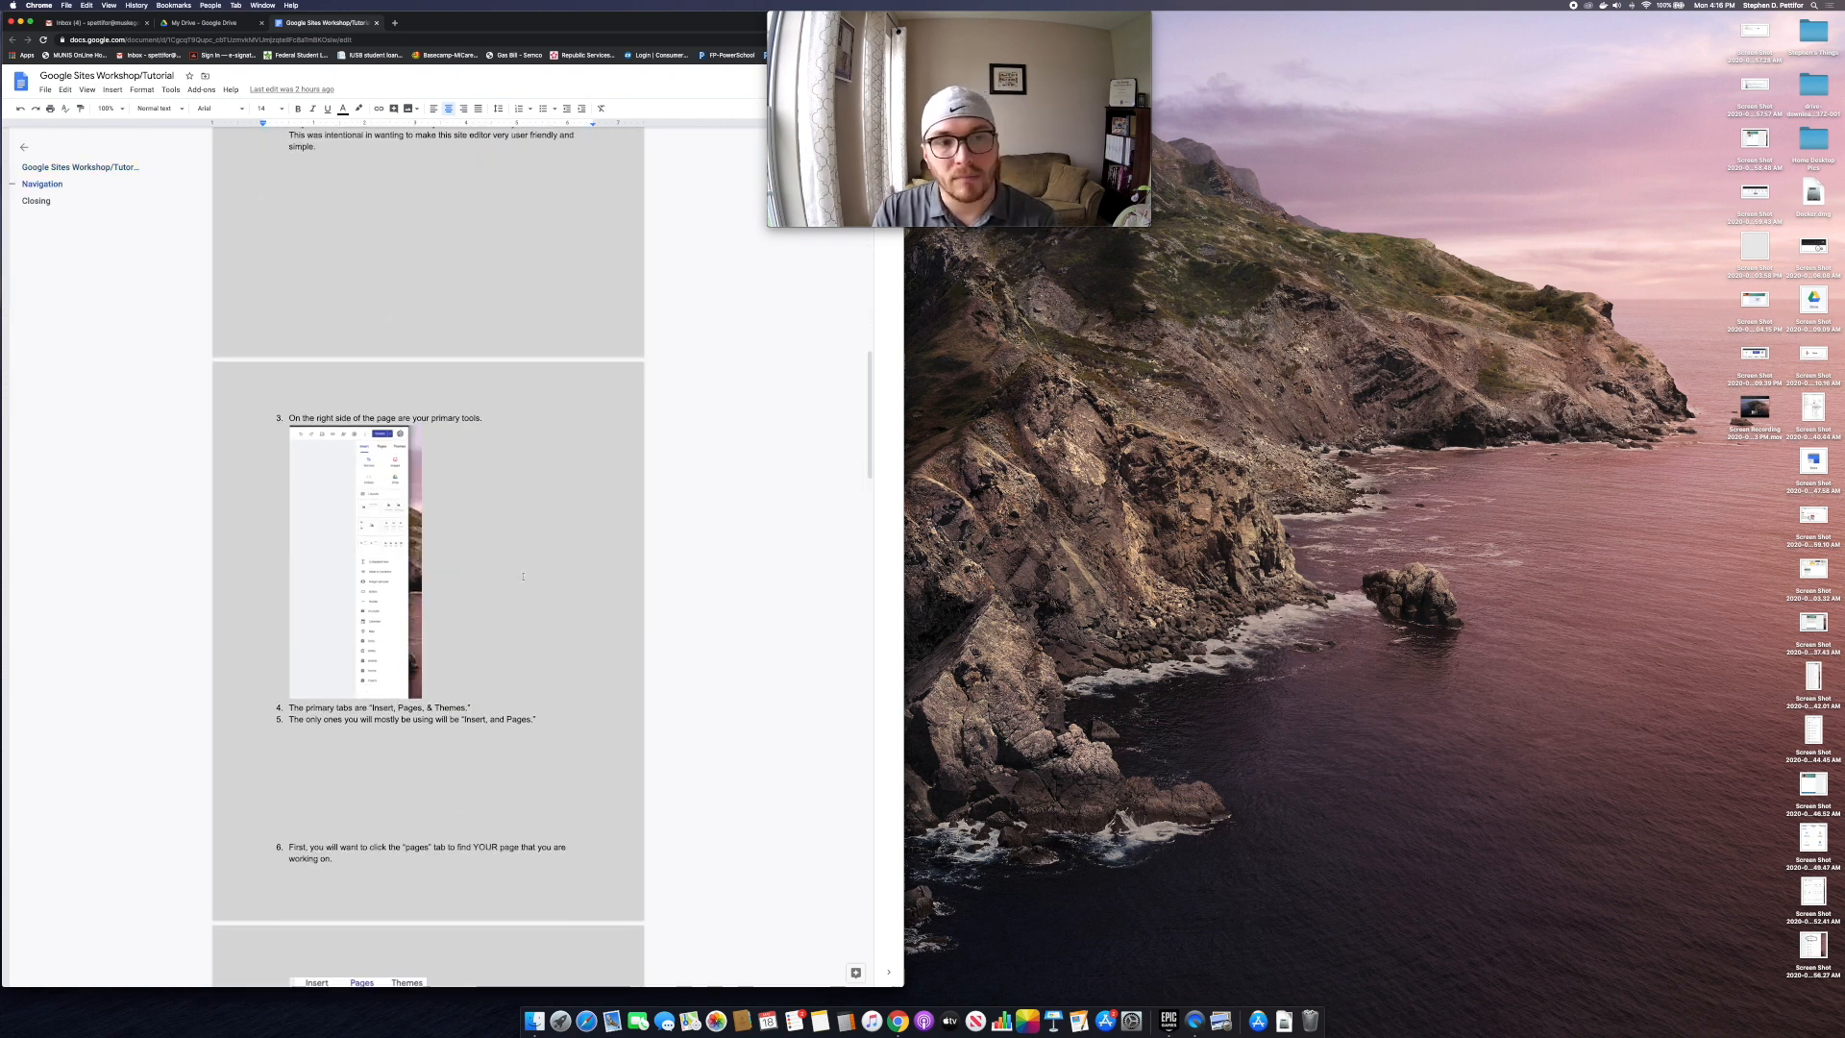
scroll(516, 573, down, 8)
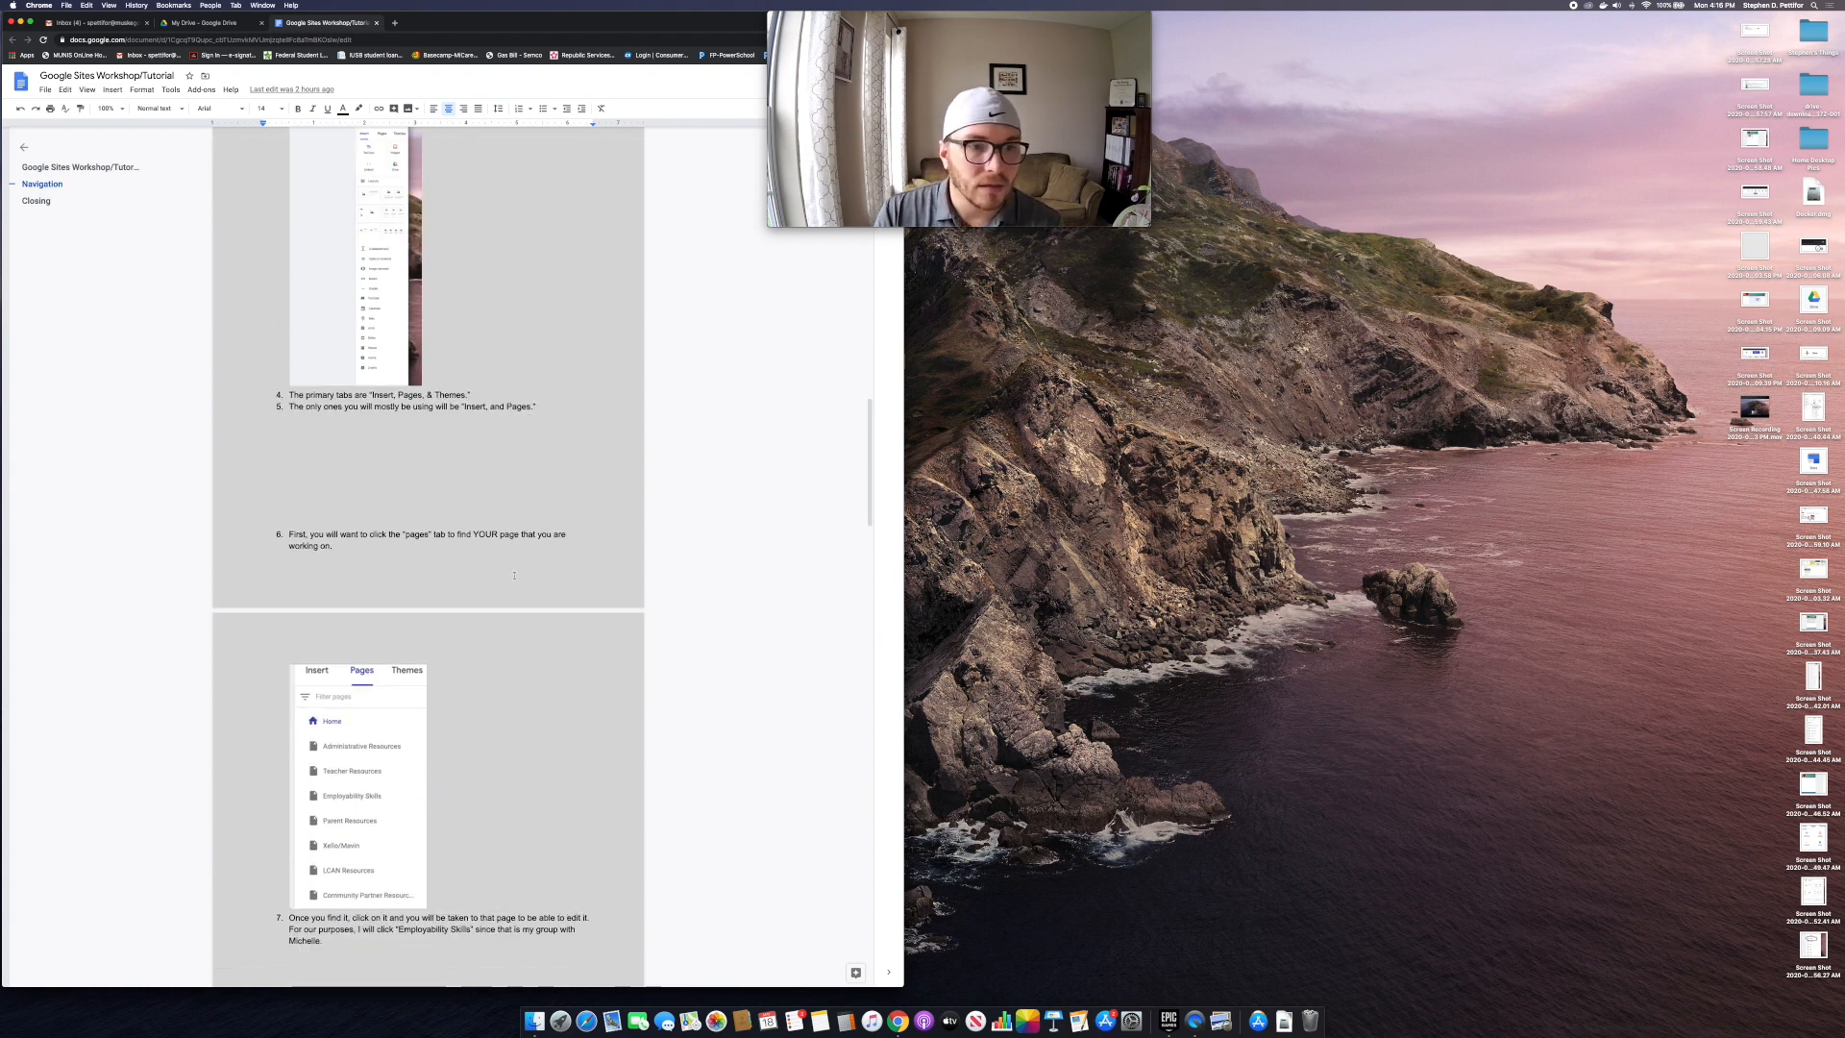
scroll(512, 578, down, 14)
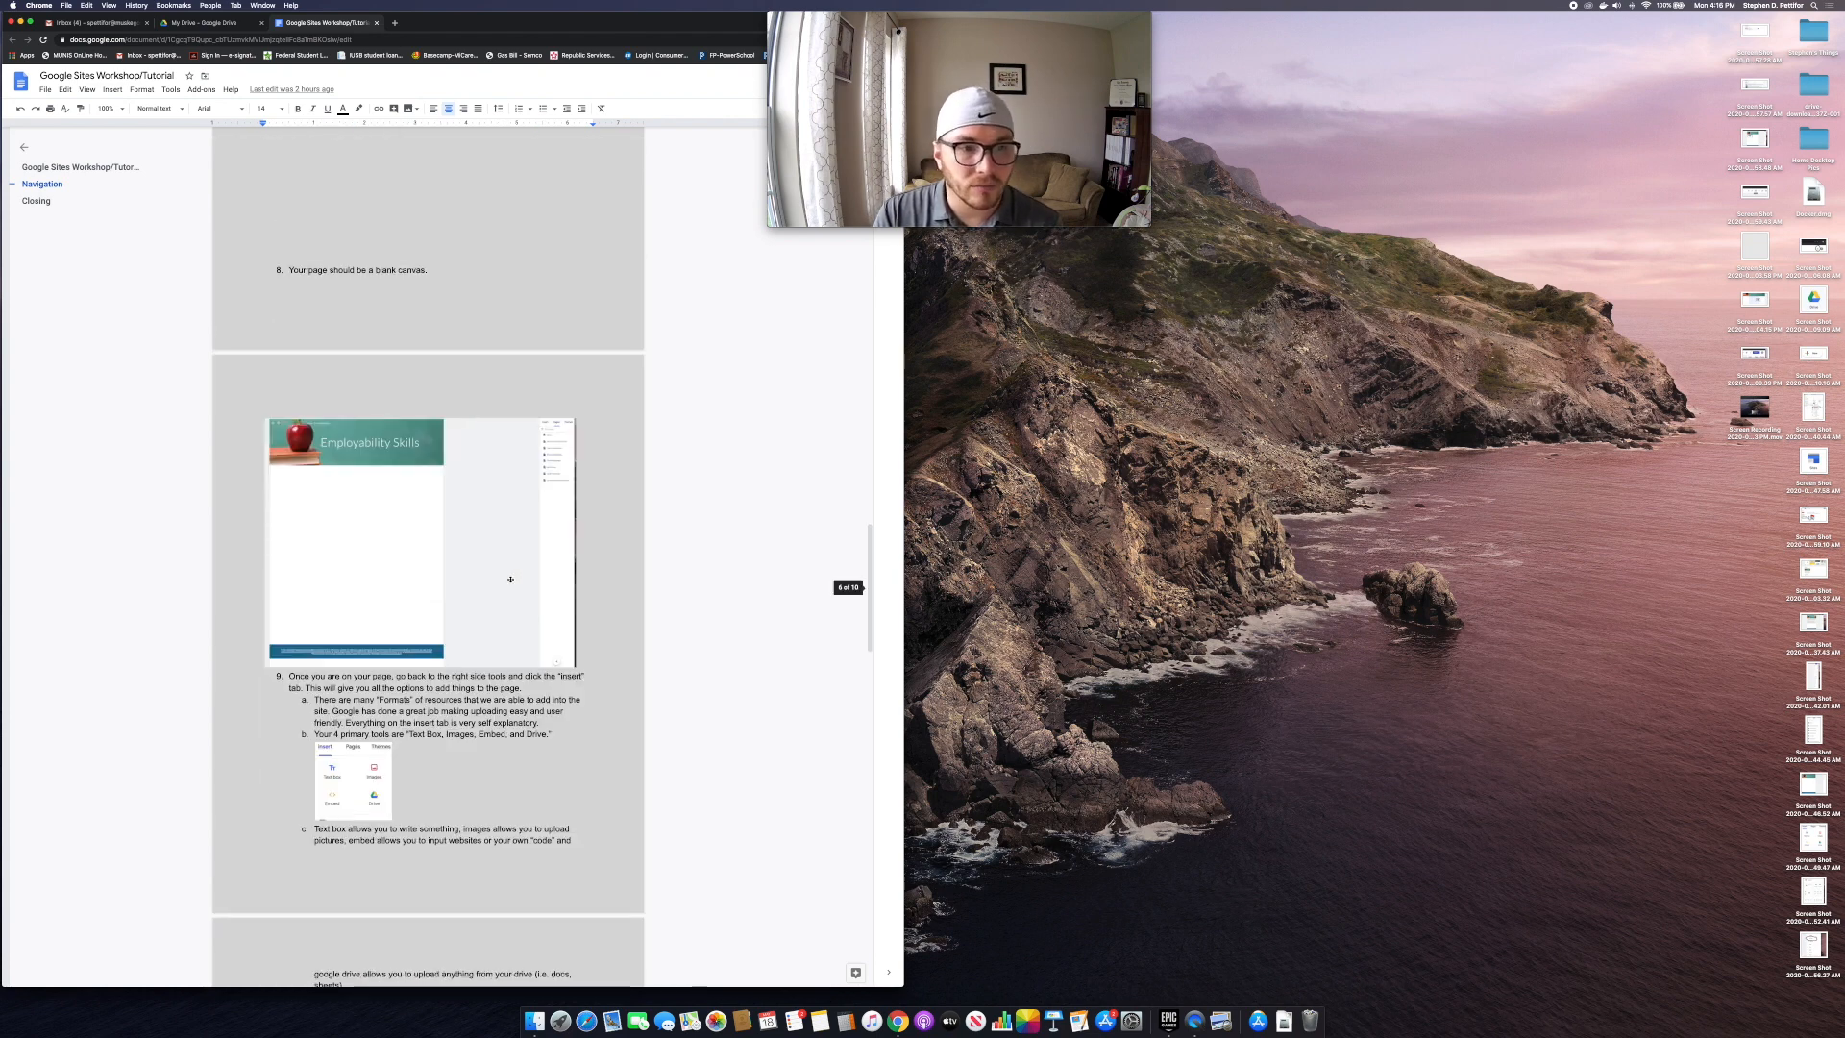
scroll(427, 577, up, 20)
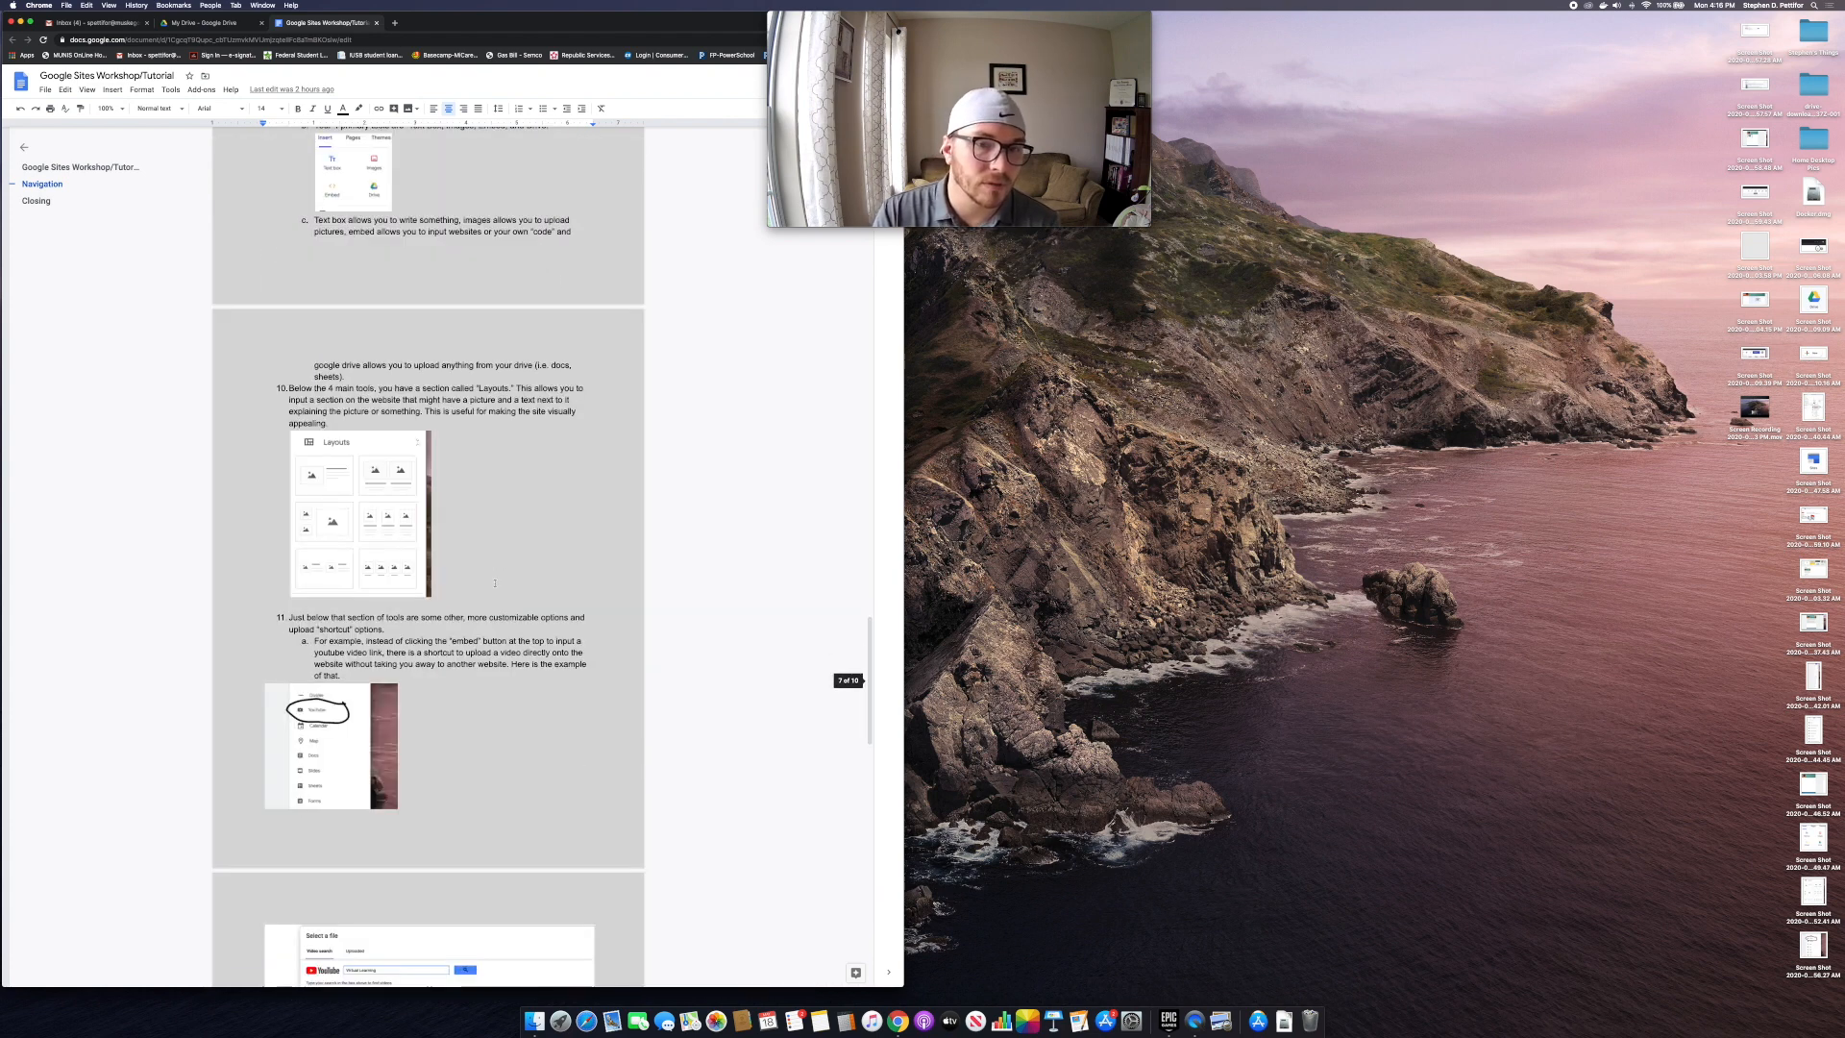
scroll(492, 584, up, 3)
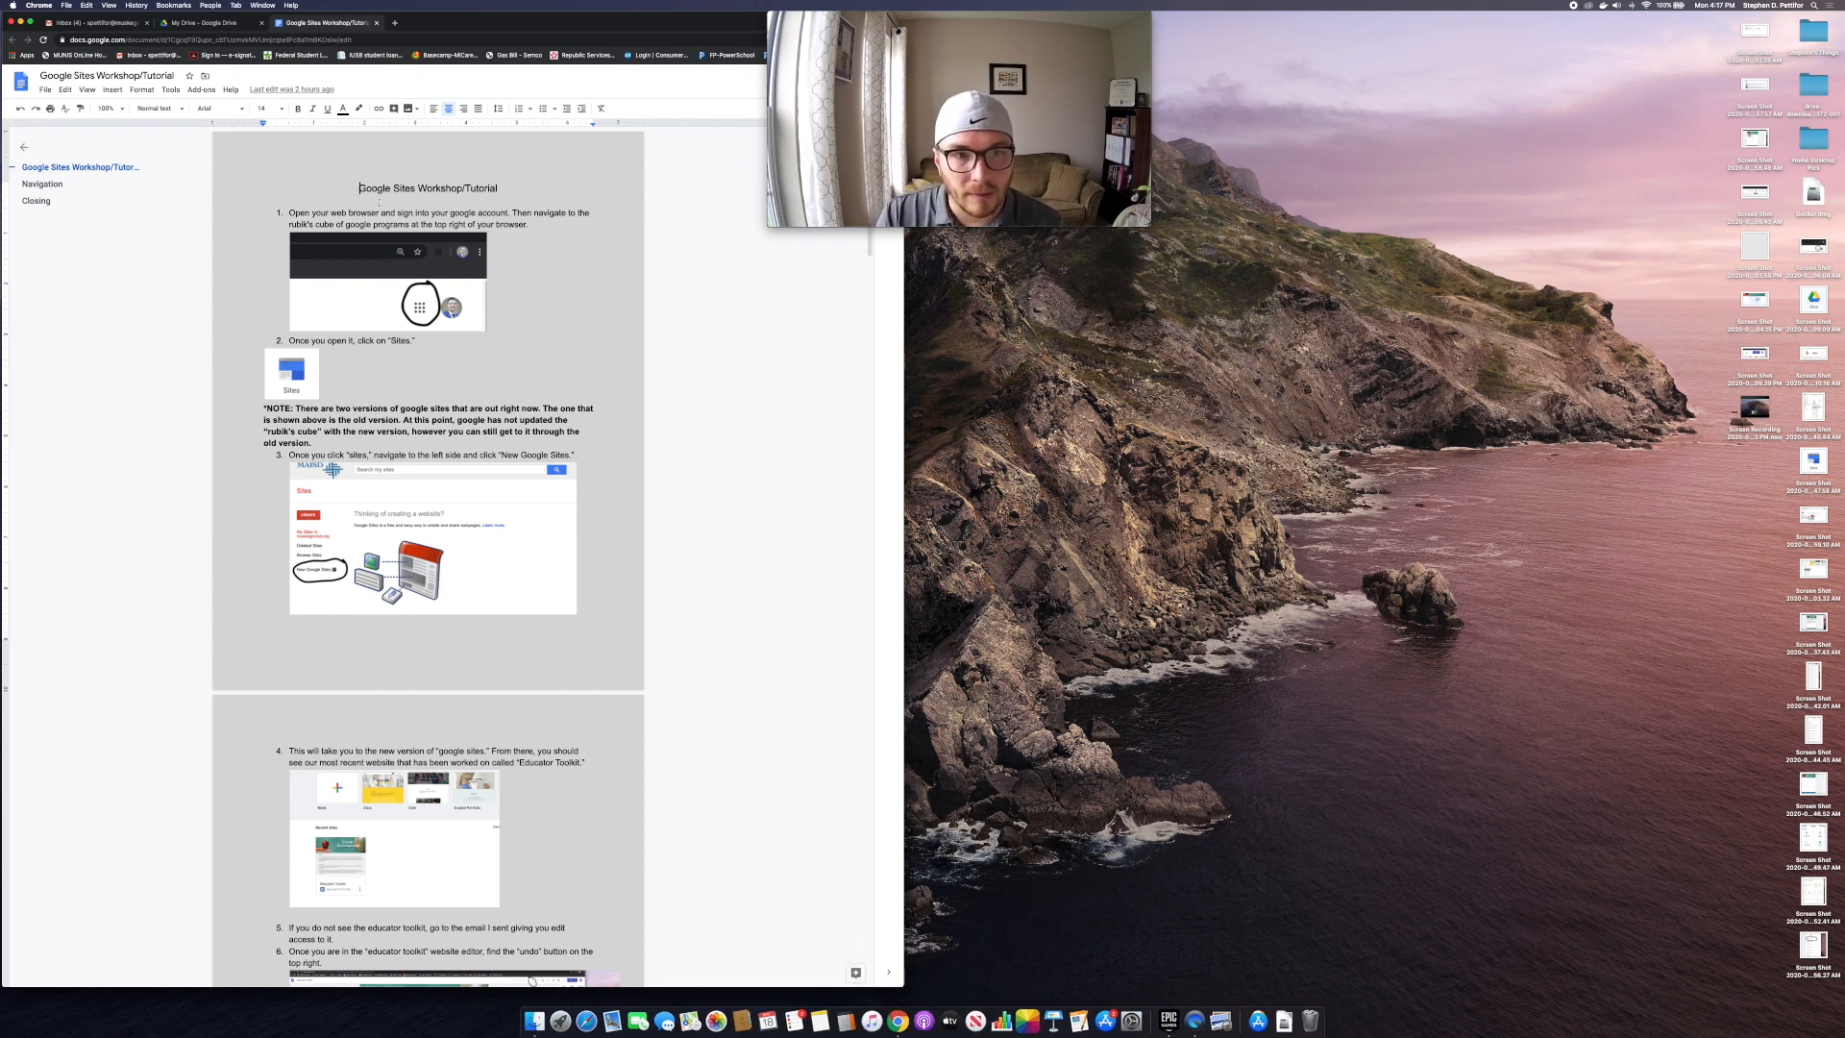
Step: Open a new Chrome window on the right half of the screen and show the Google apps list
right_click(901, 1010)
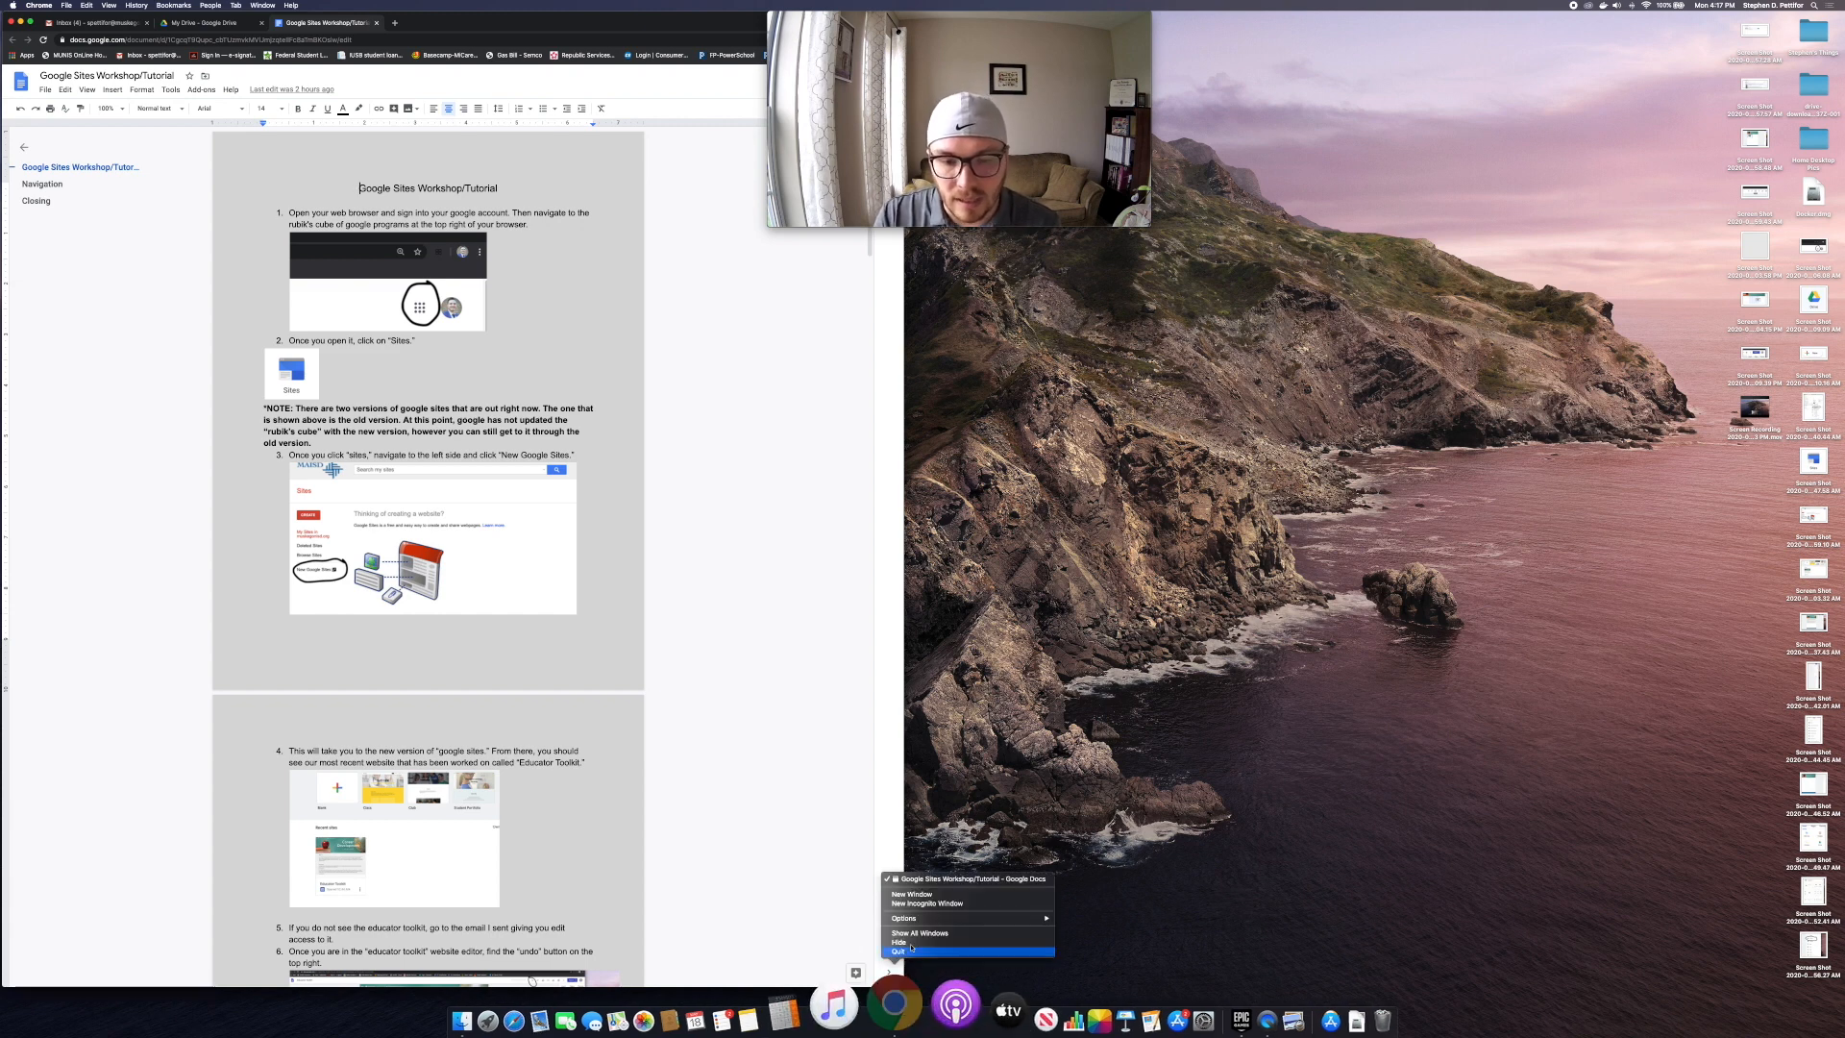
click(920, 903)
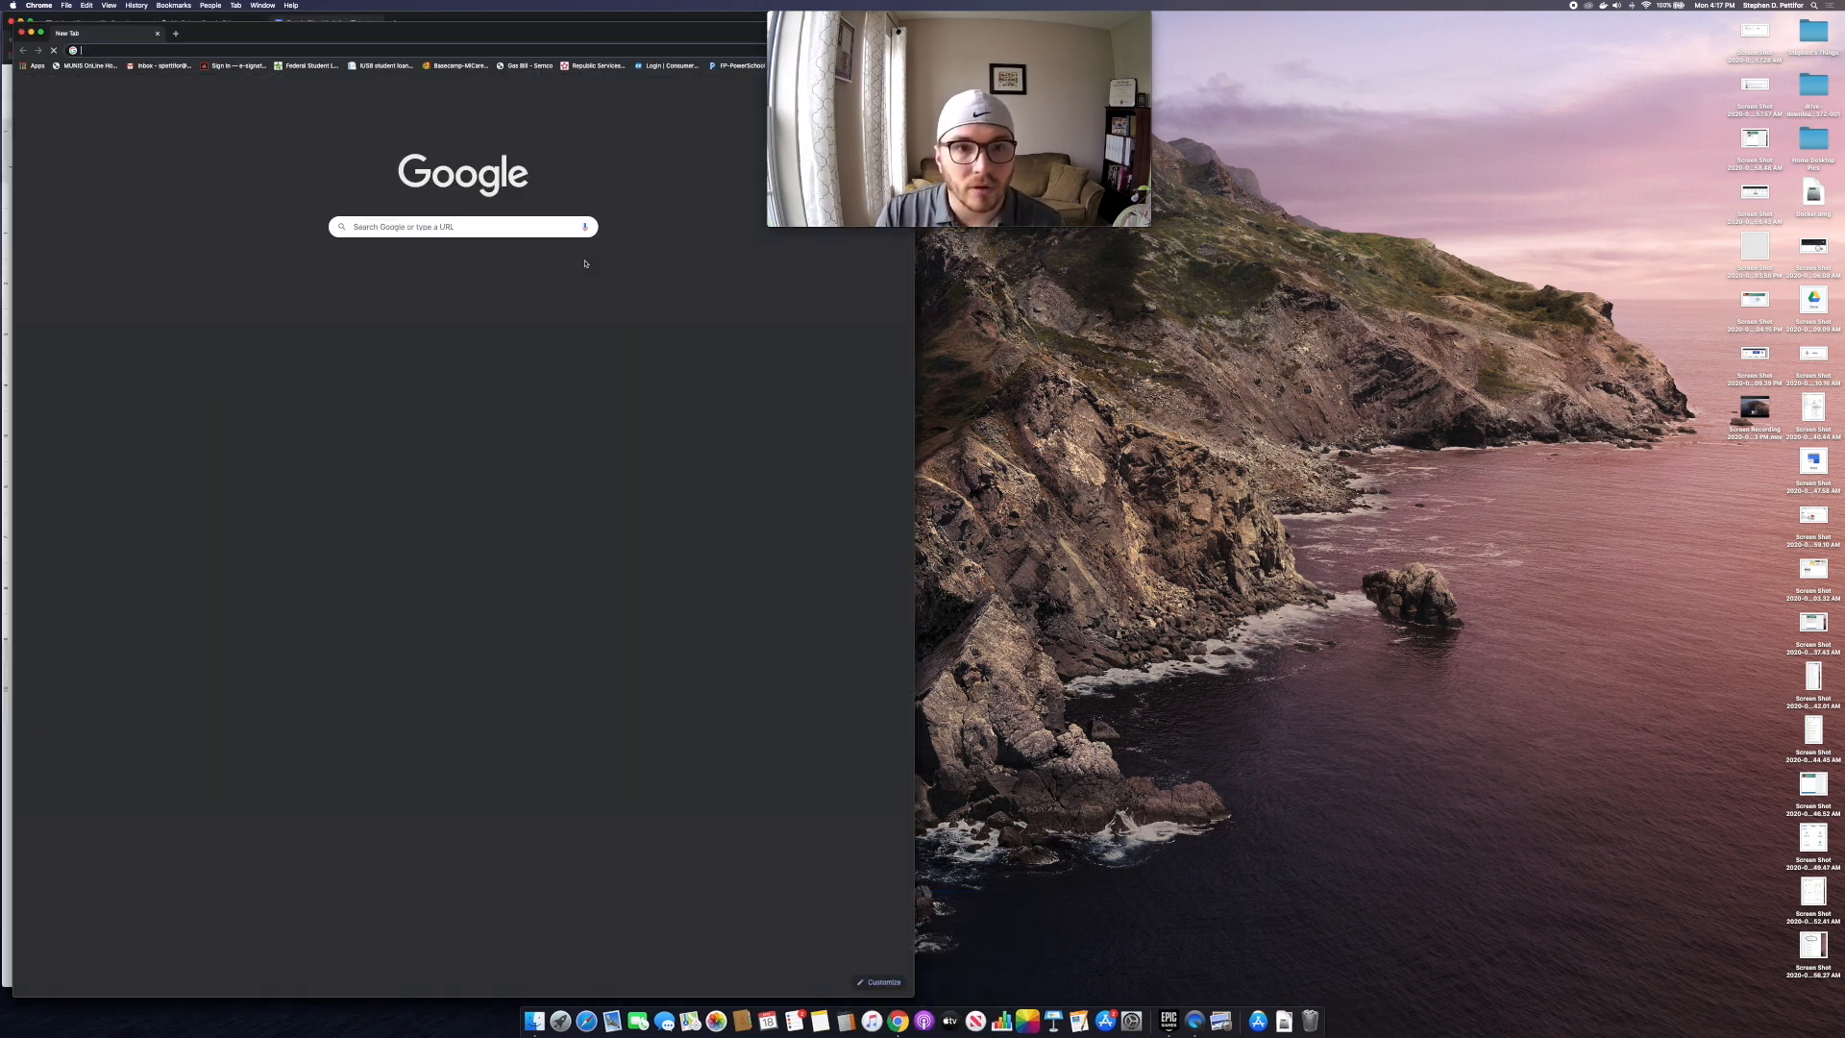
drag(418, 39, 1337, 30)
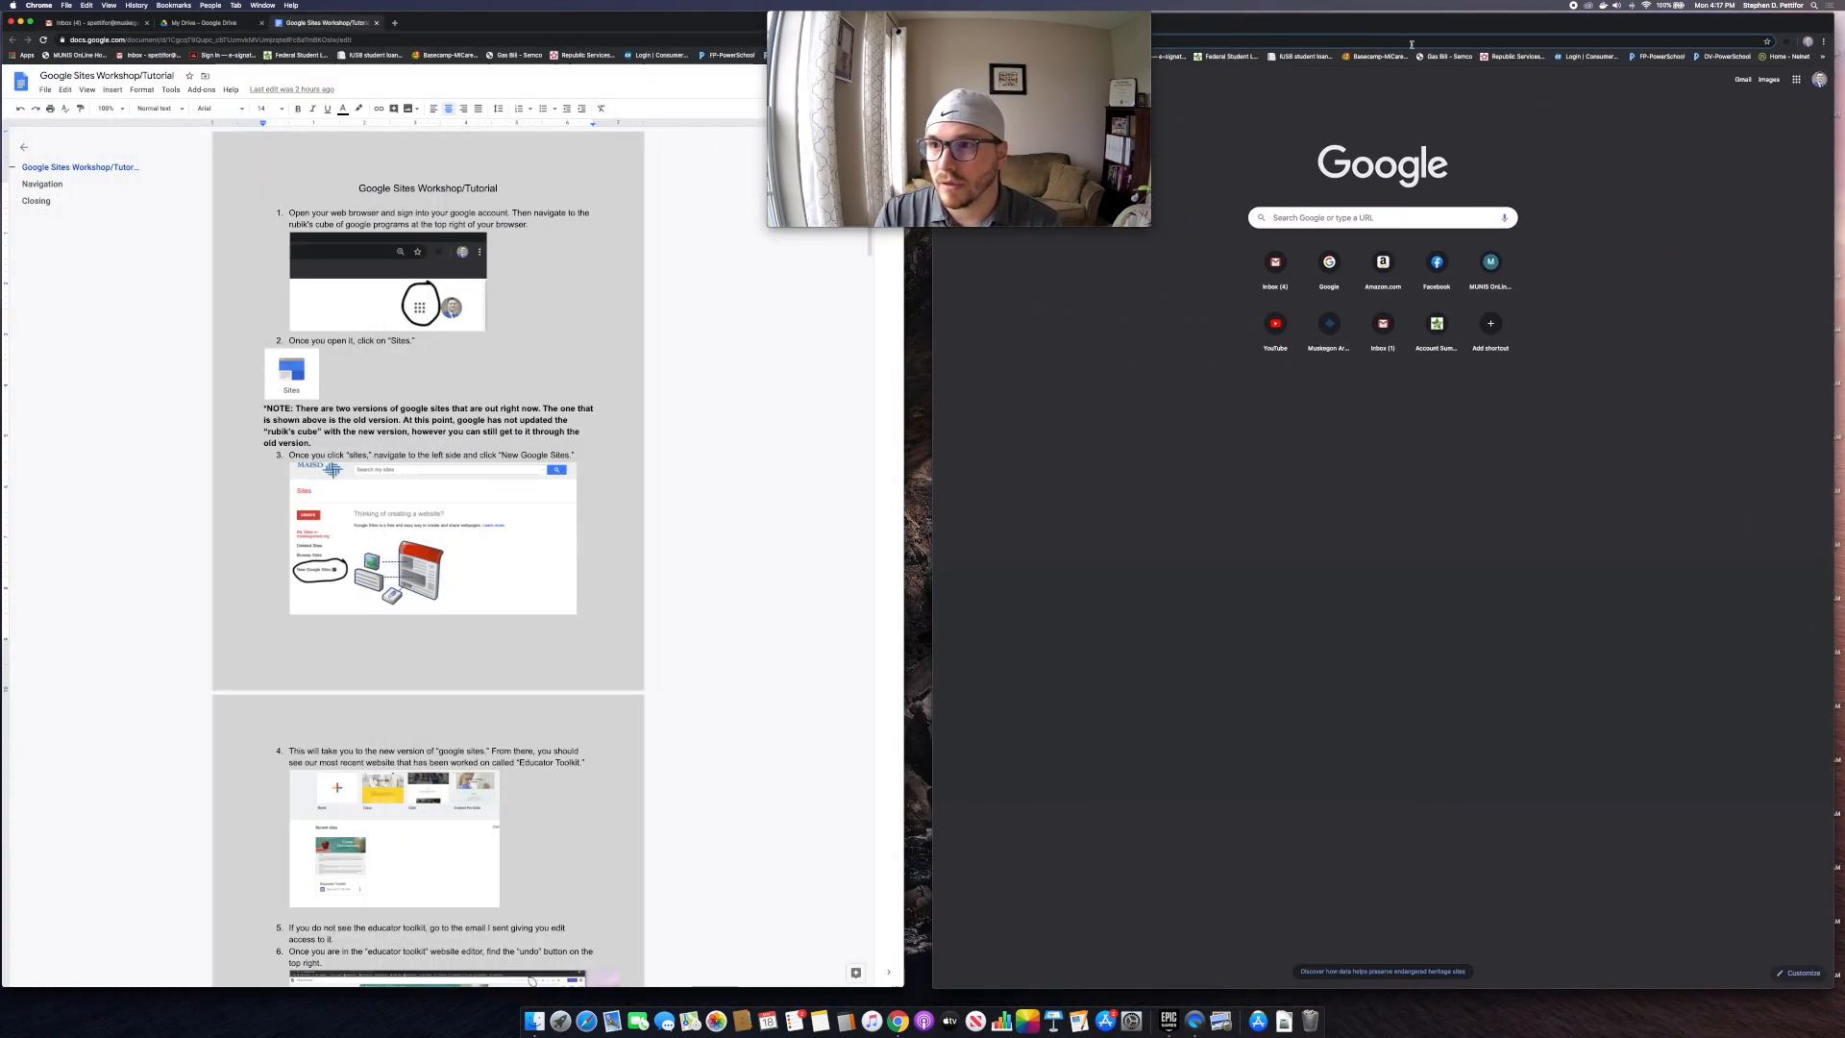
click(1797, 81)
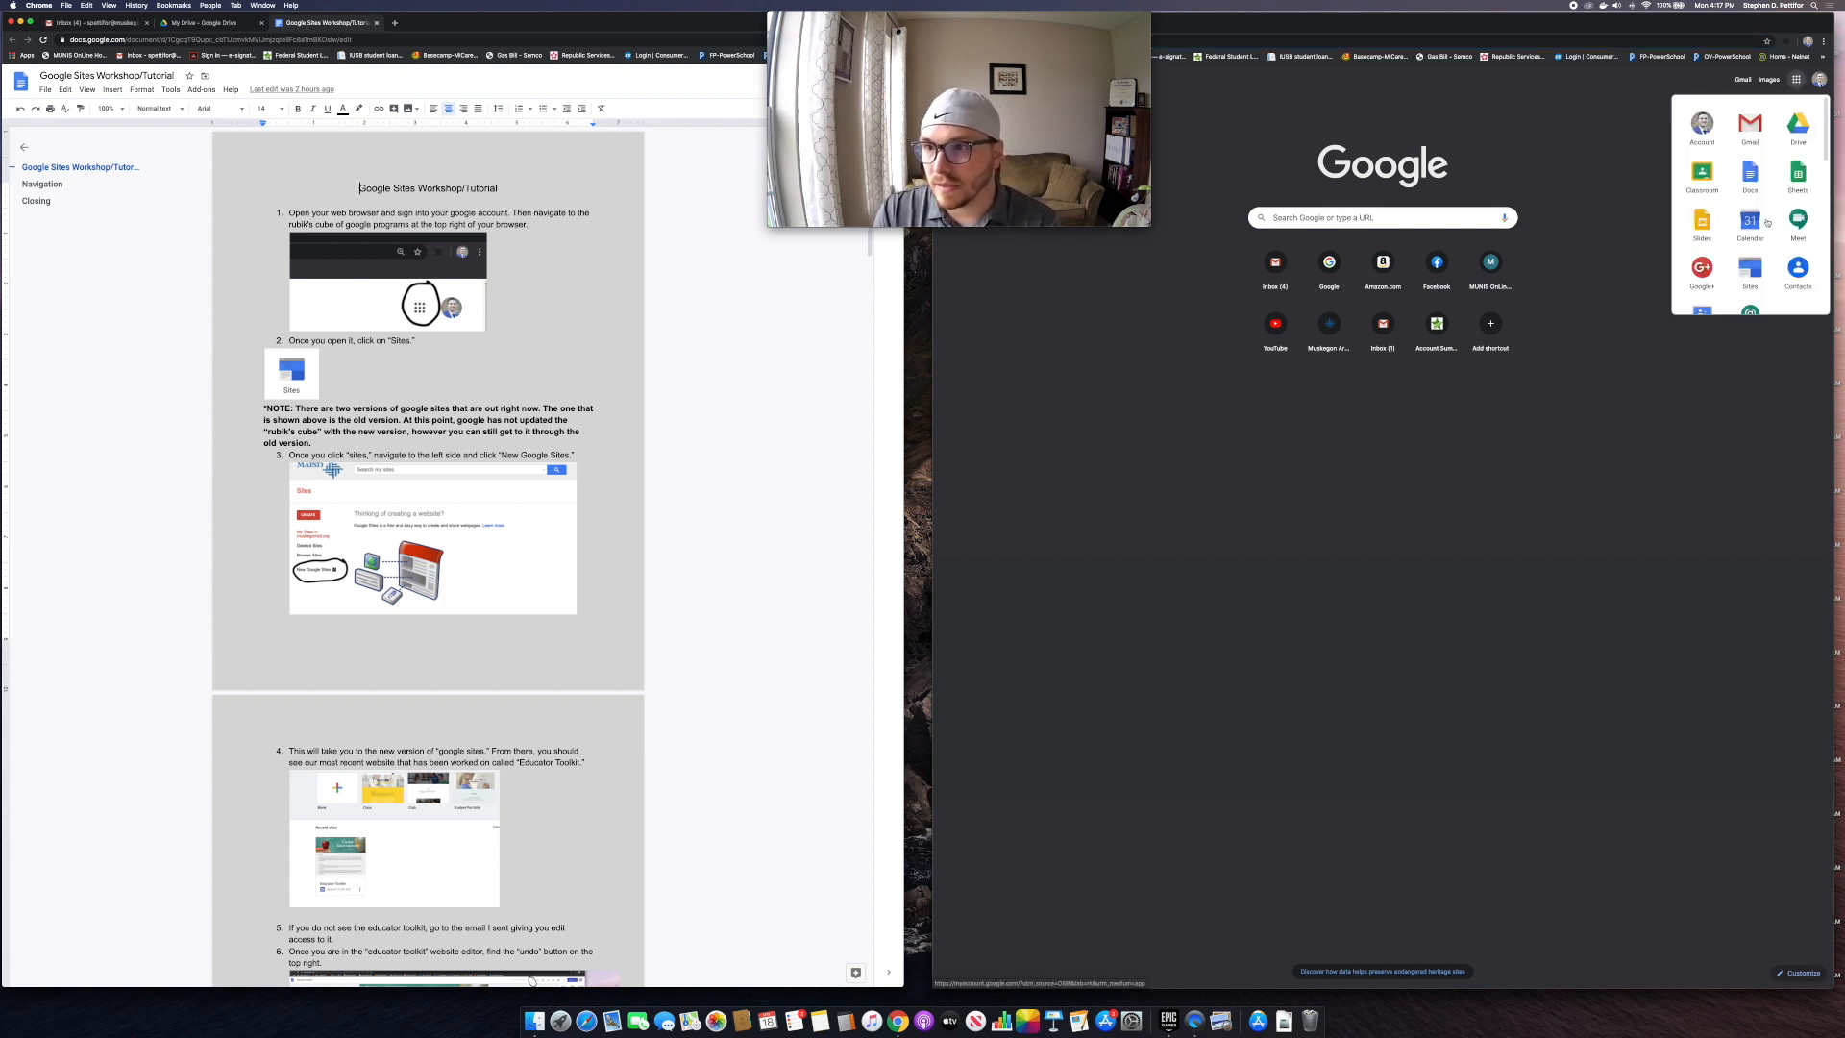
Step: Launch classic Google Sites in the right-hand window, moving the webcam window out of the way
click(1749, 266)
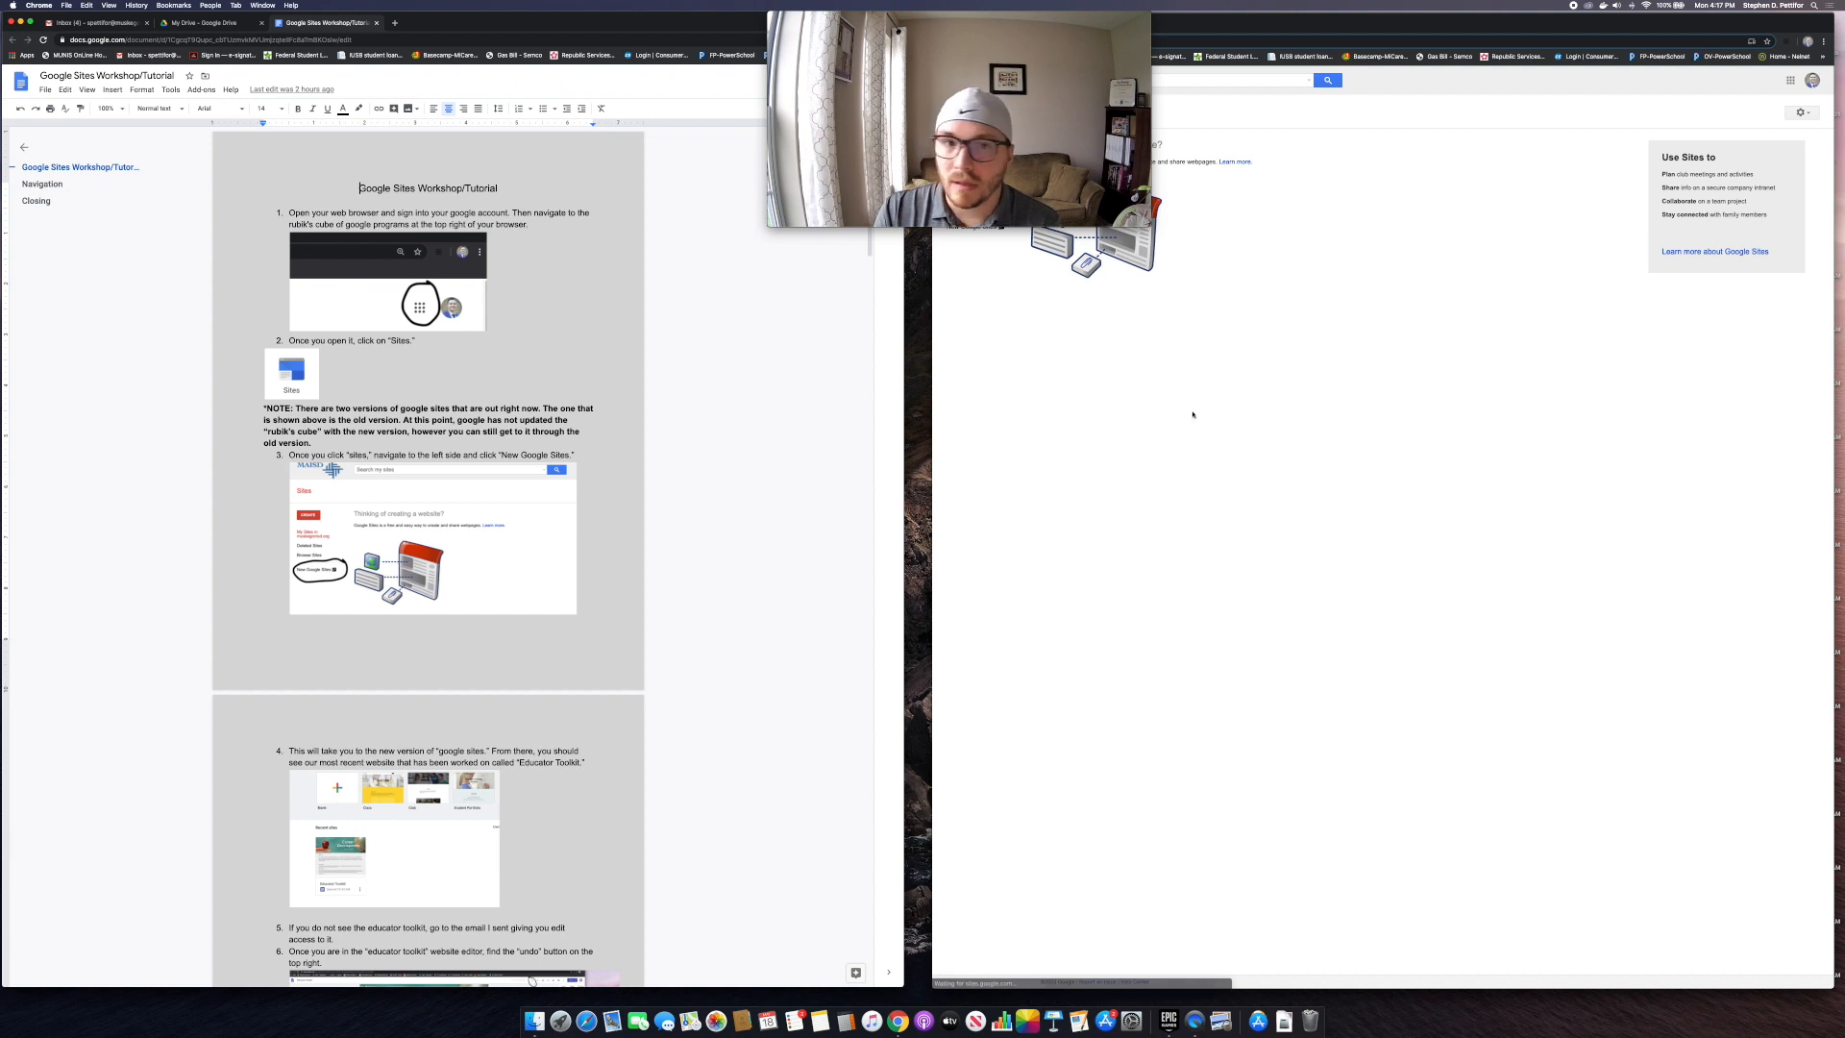
scroll(401, 536, down, 1)
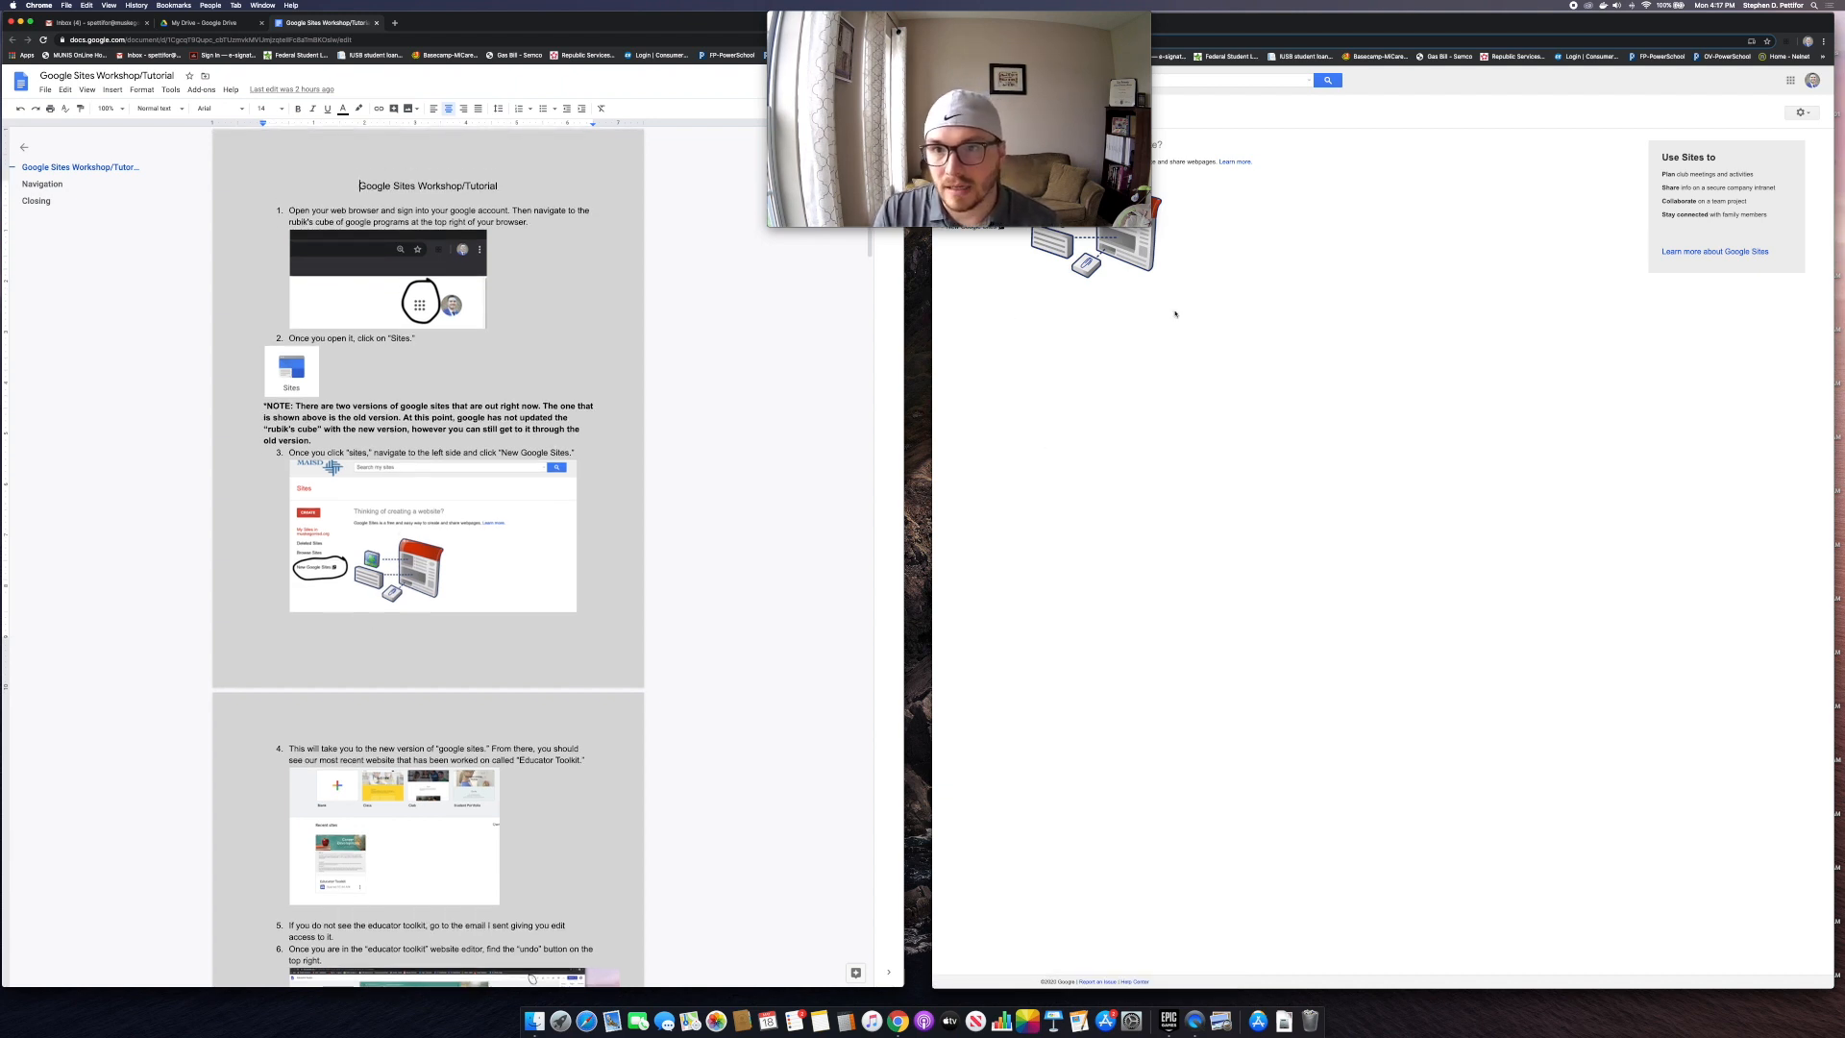
mouse_move(1022, 42)
drag(1025, 20, 804, 15)
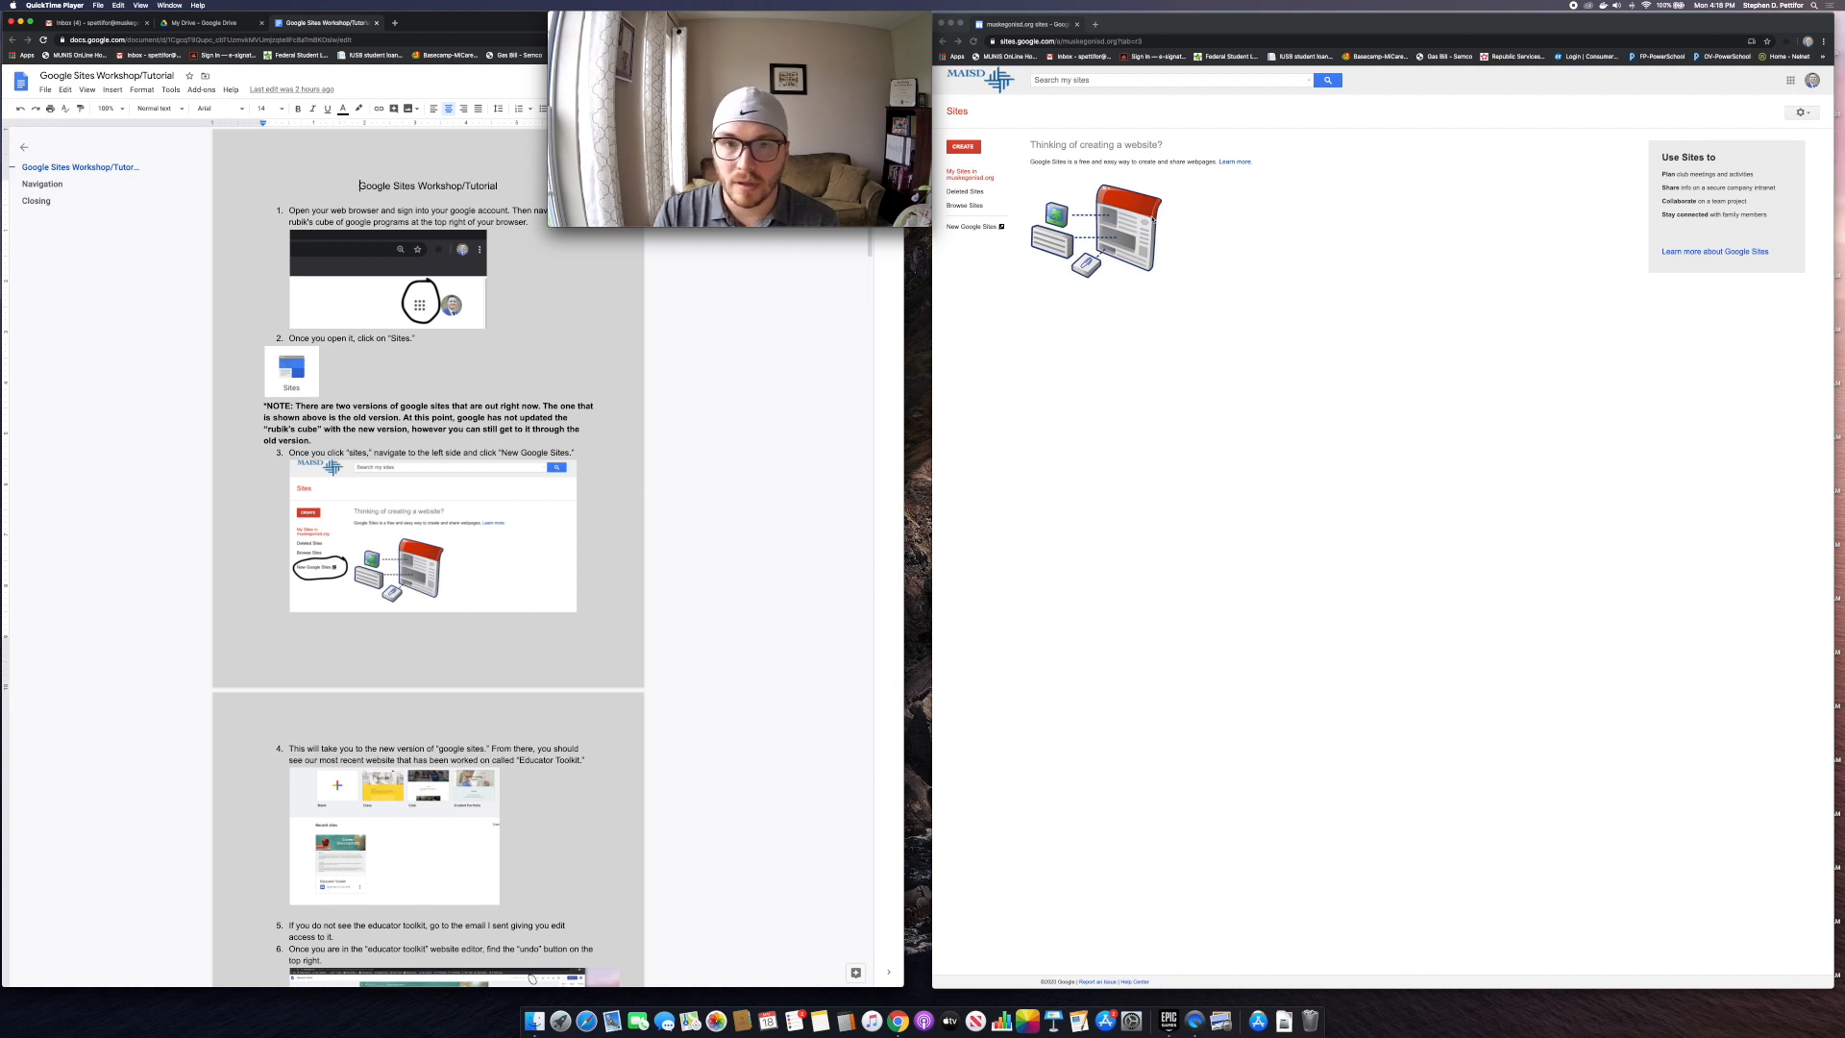
click(986, 262)
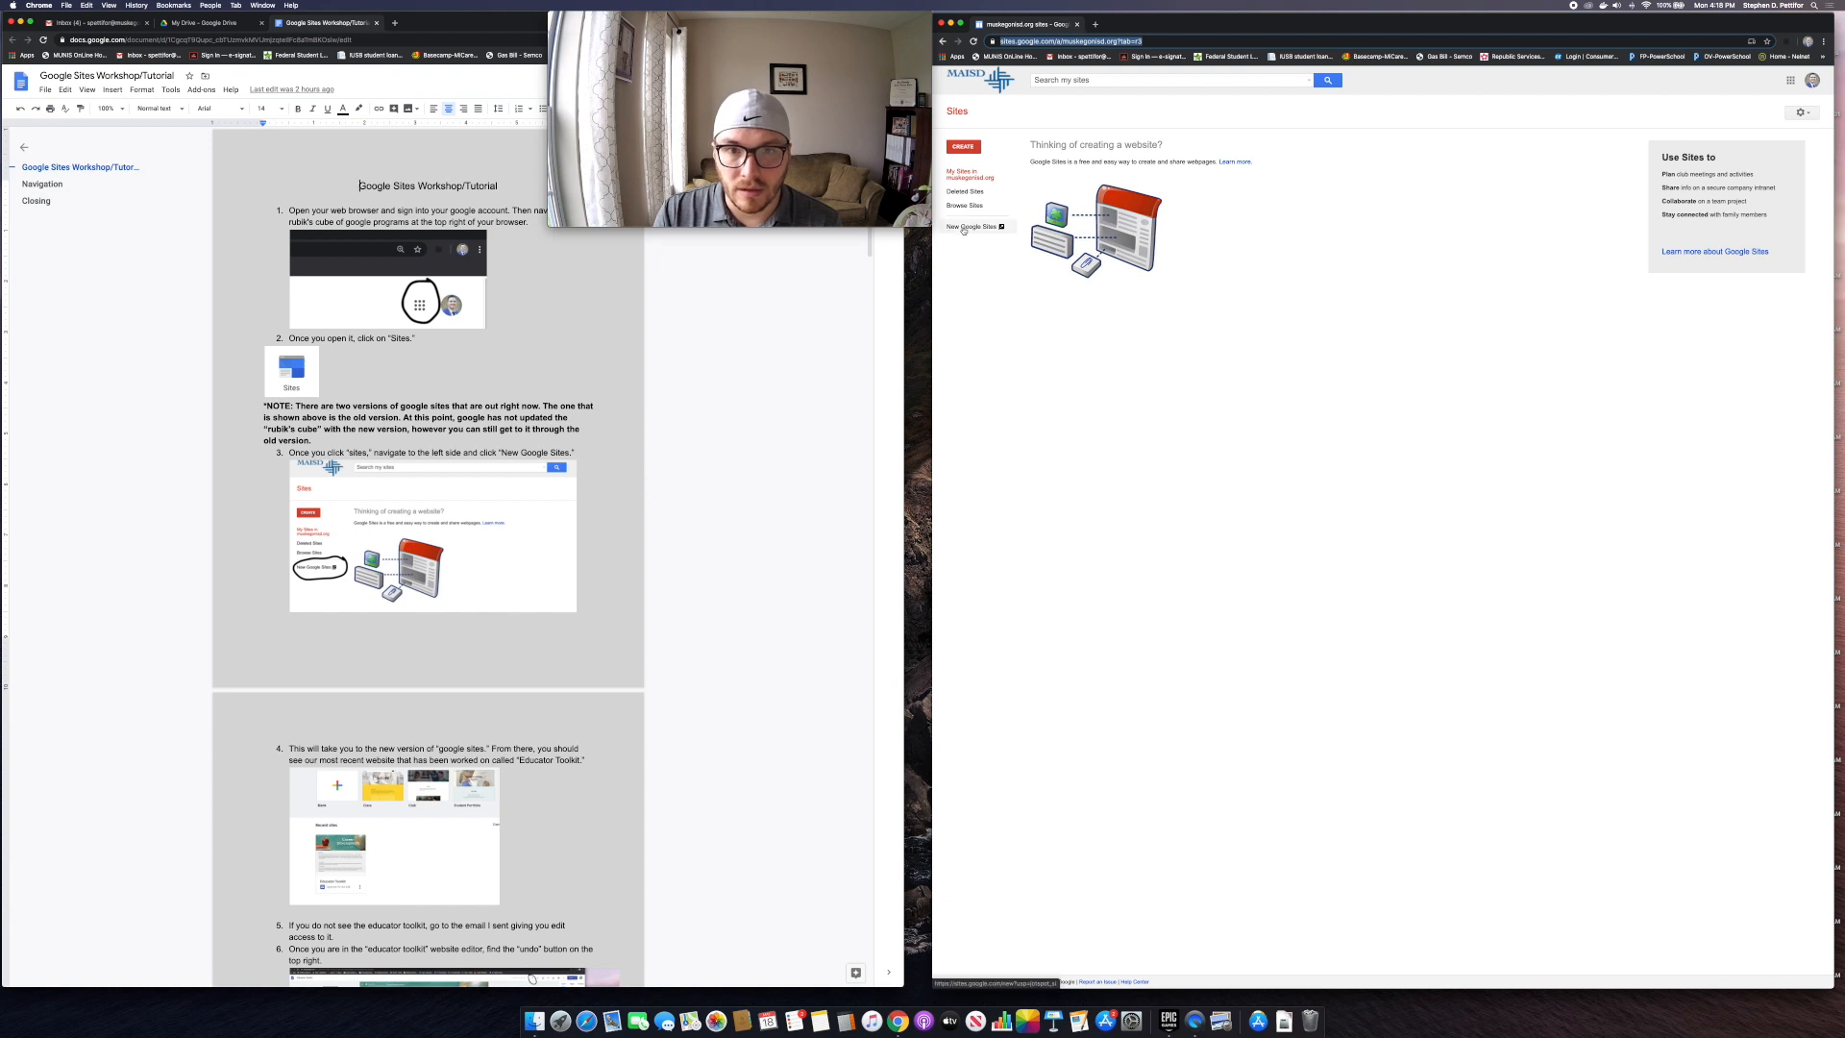
Step: Switch to New Google Sites and find Educator Toolkit under recent sites
click(989, 229)
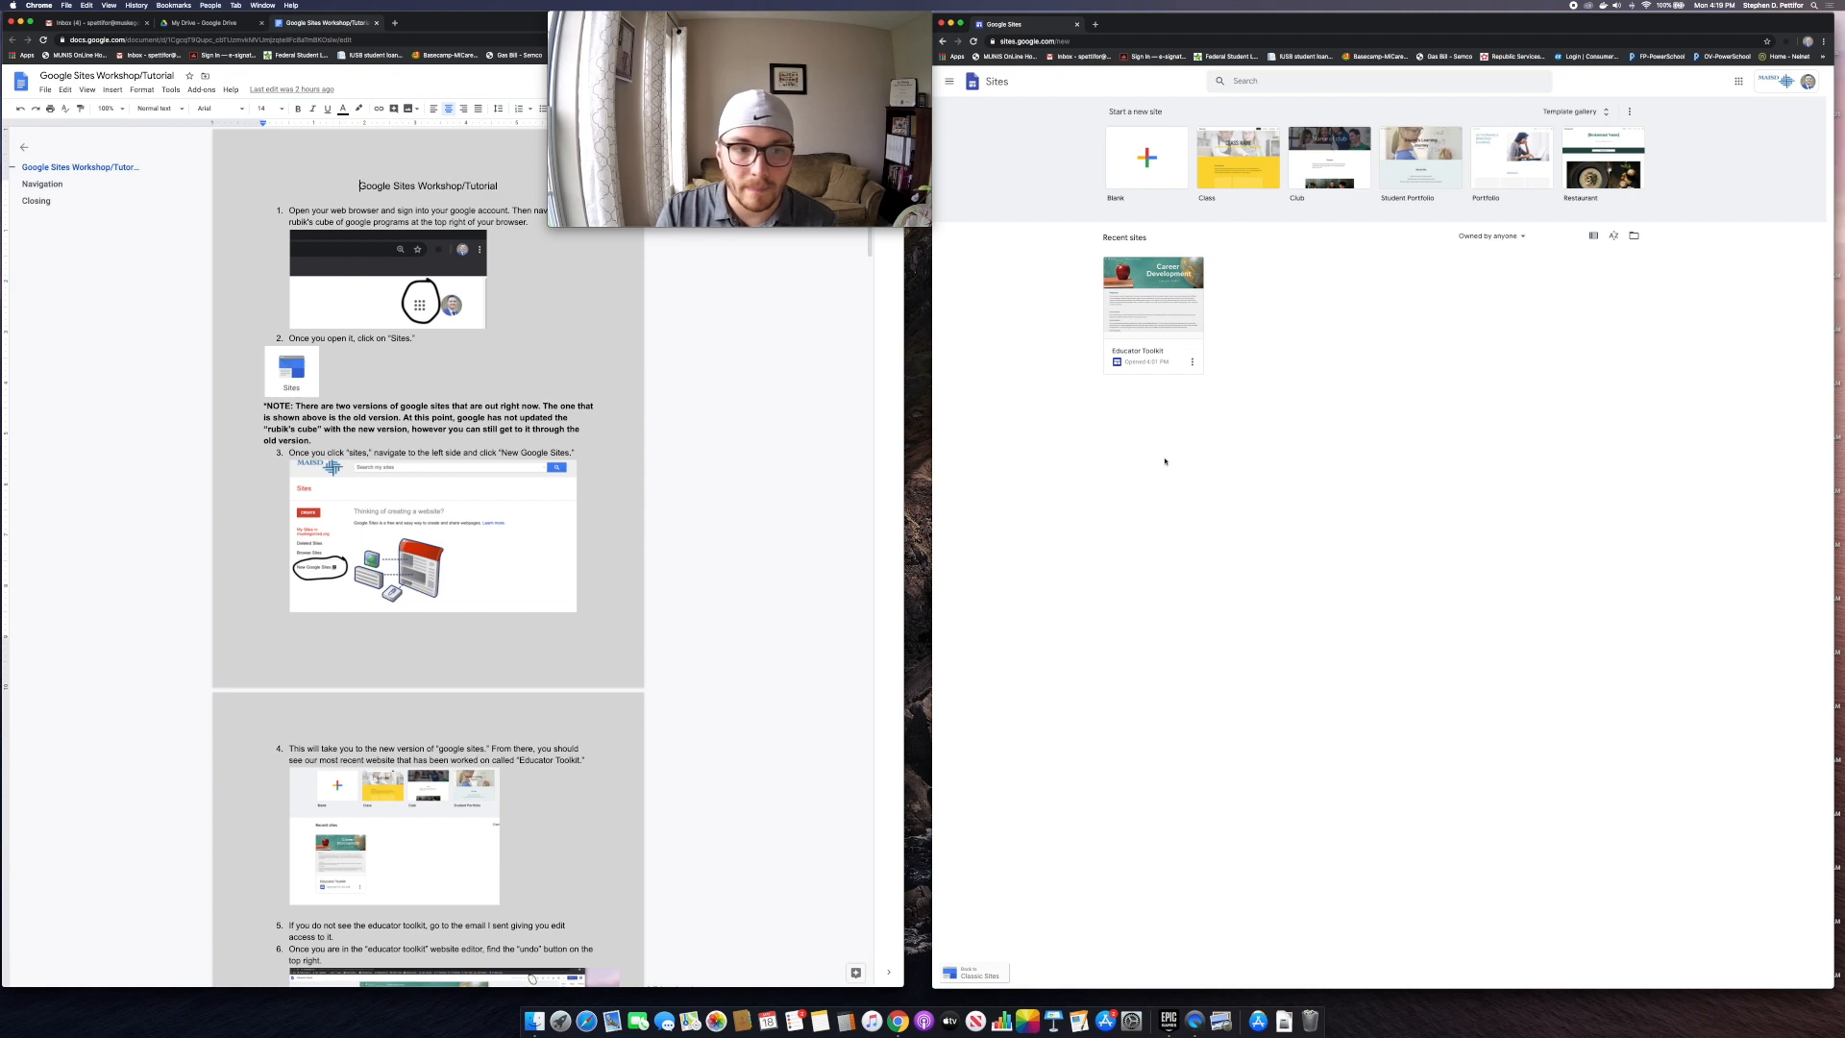
scroll(551, 565, down, 5)
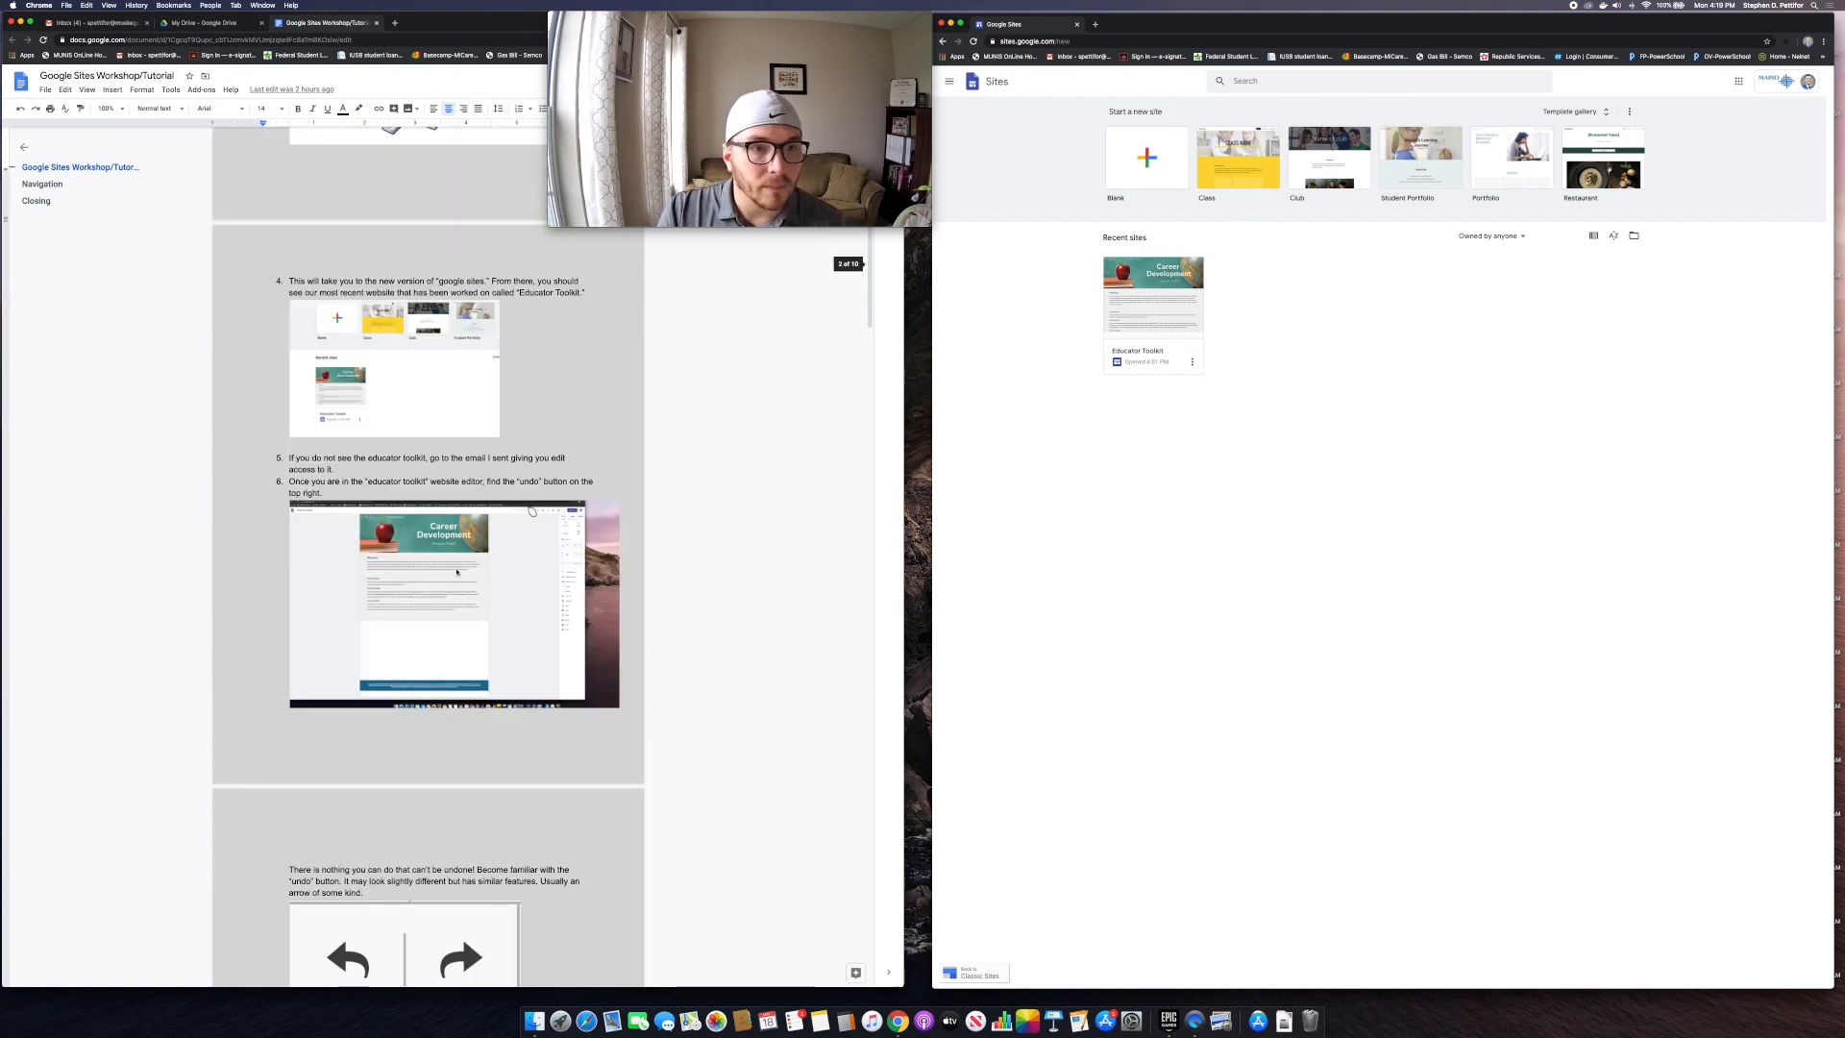
Step: Open the Educator Toolkit site, return home, then reopen it and scroll its Career Development page
click(1178, 308)
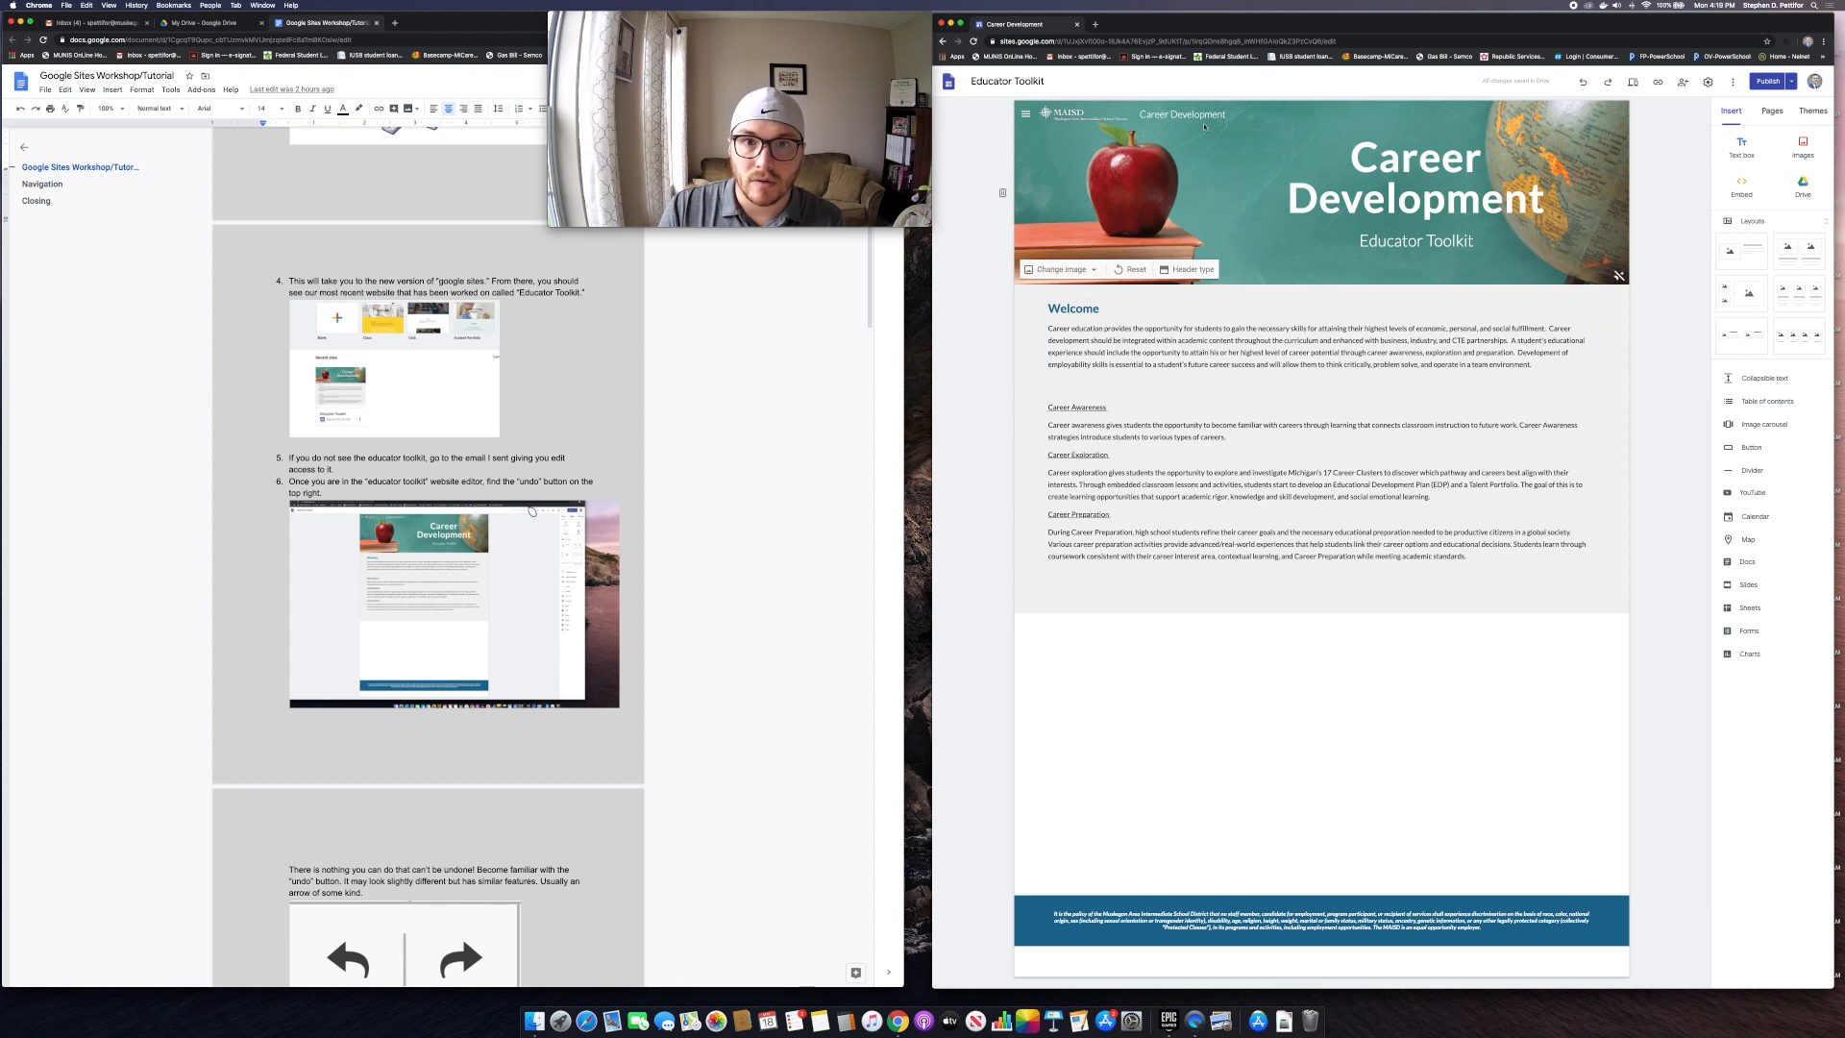
click(952, 84)
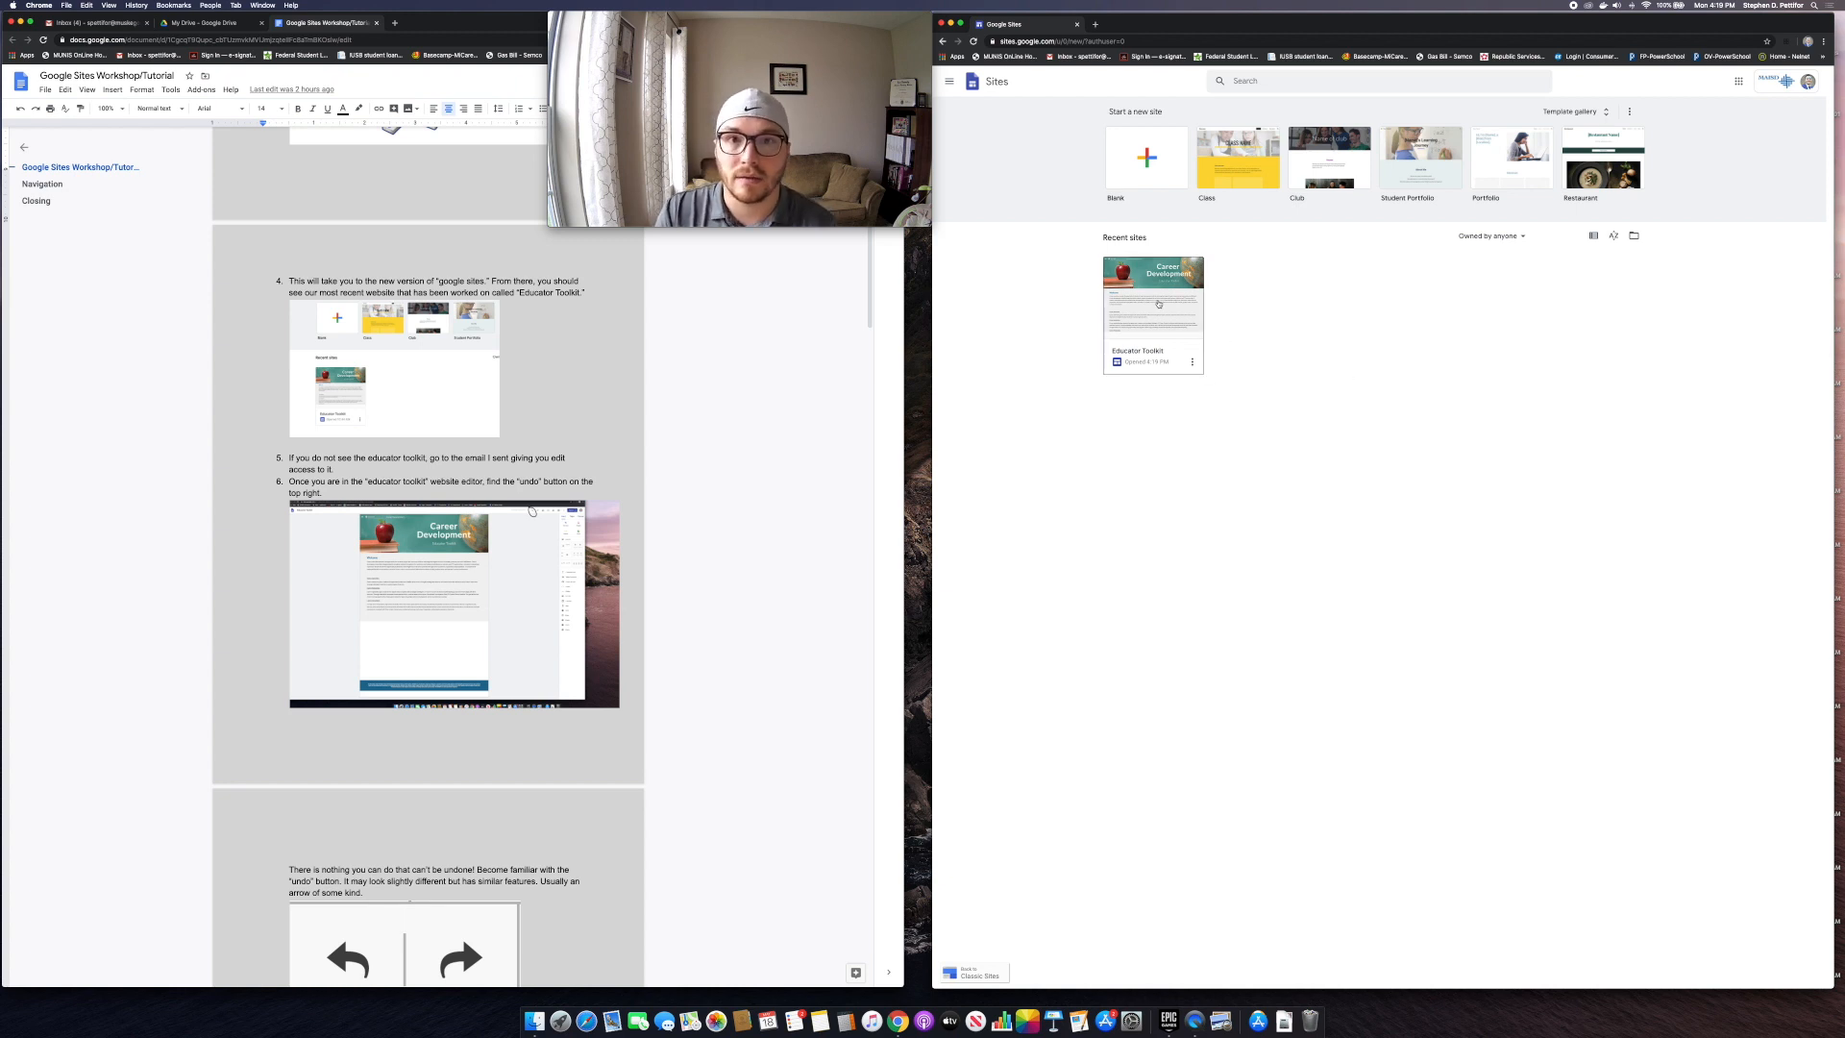
click(1157, 302)
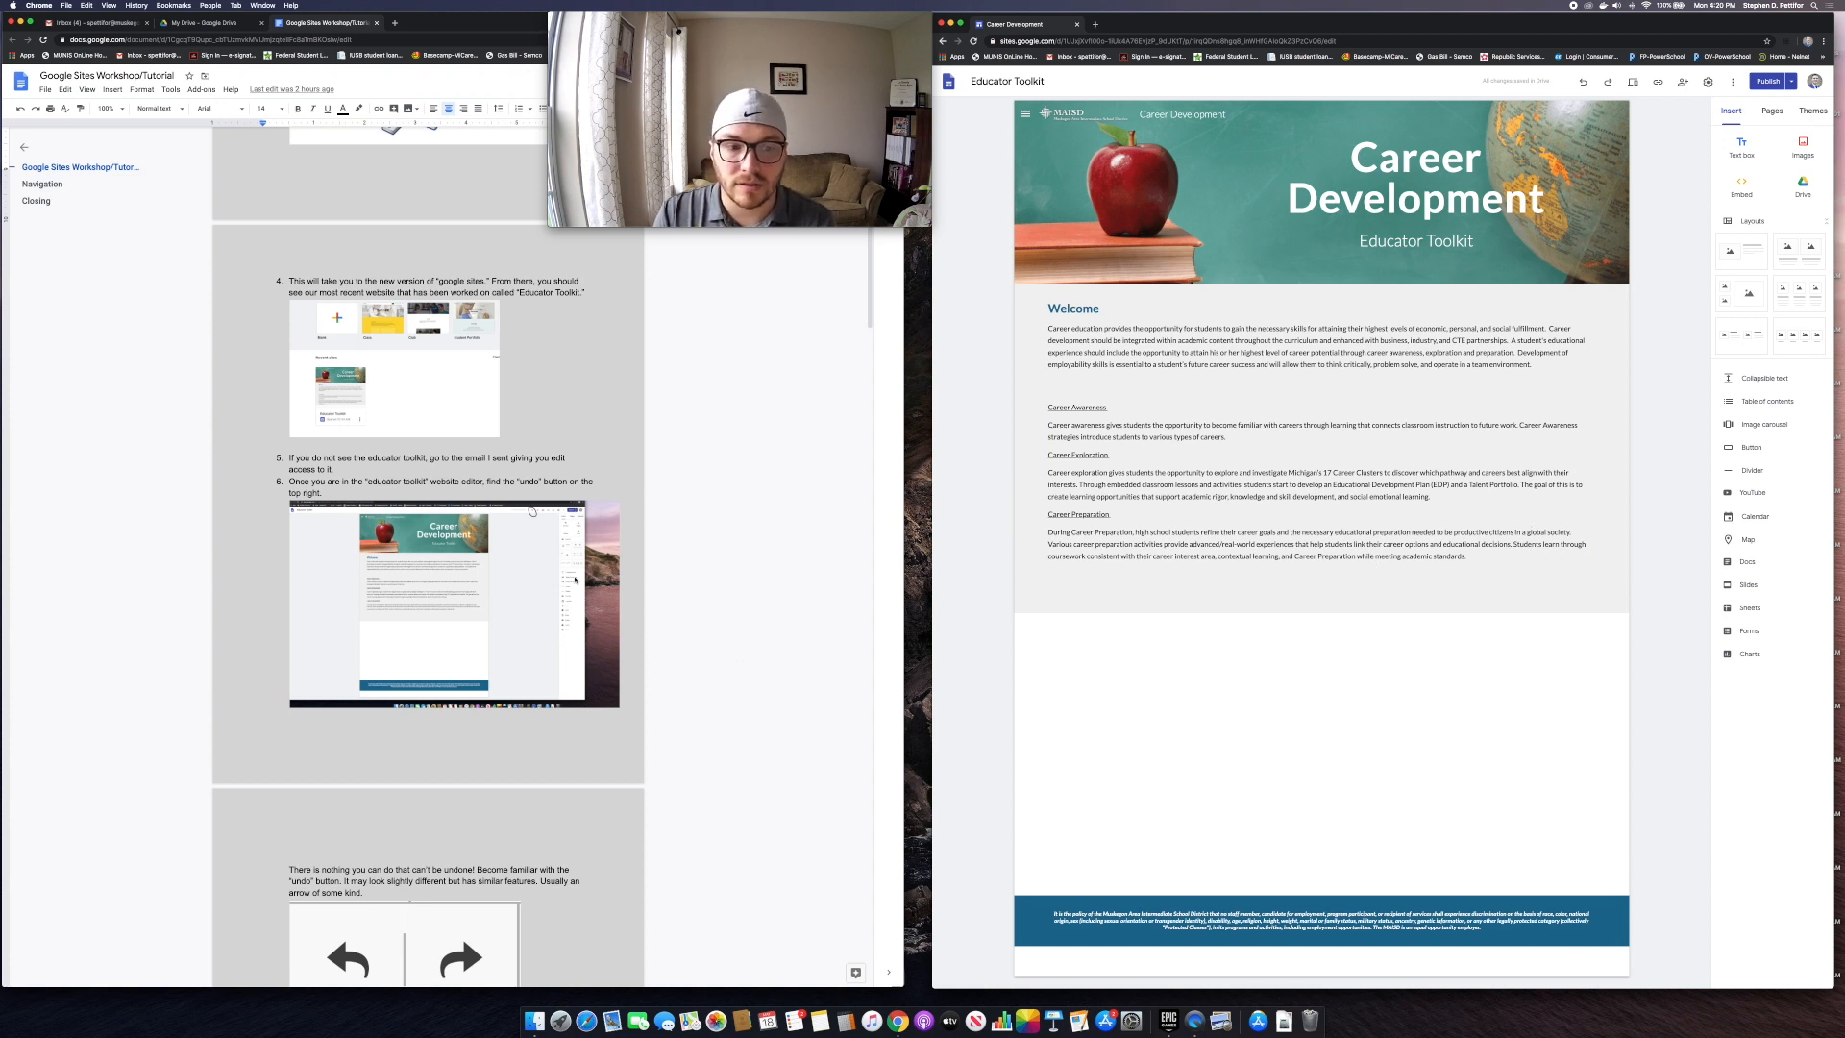
scroll(459, 809, down, 5)
scroll(473, 675, down, 1)
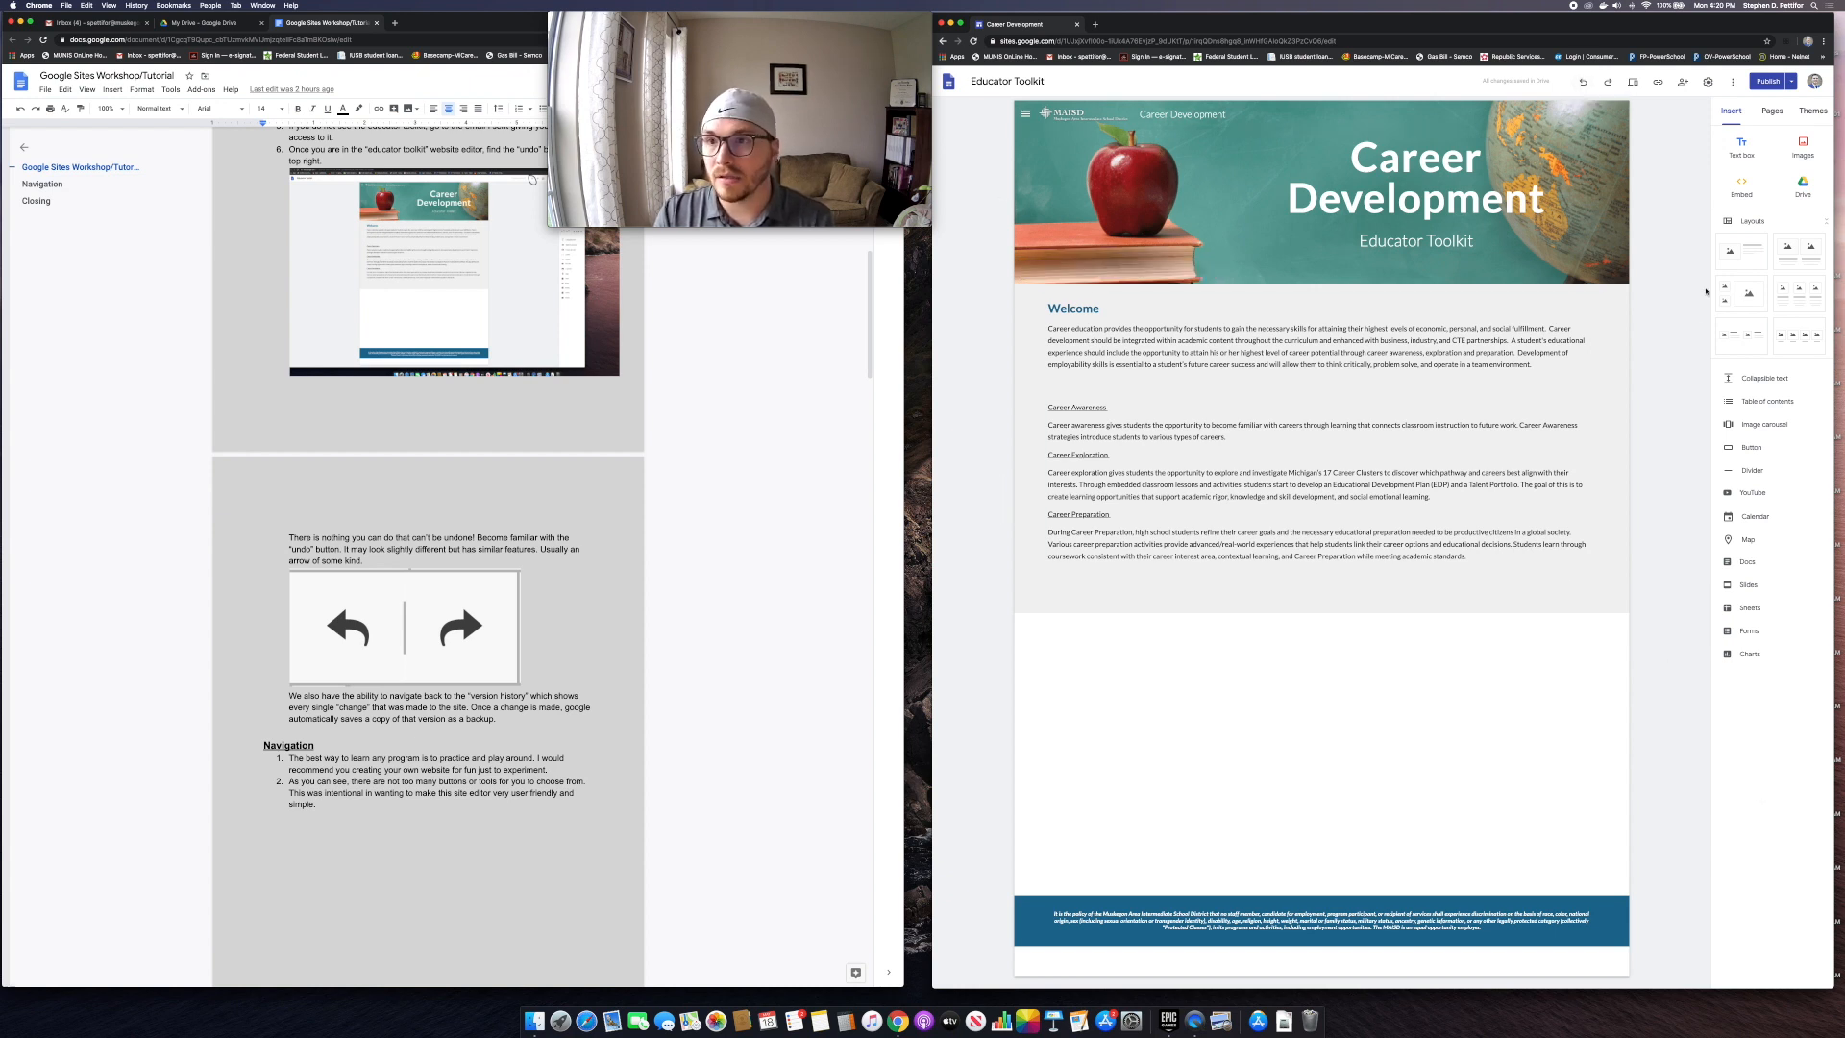
click(1734, 81)
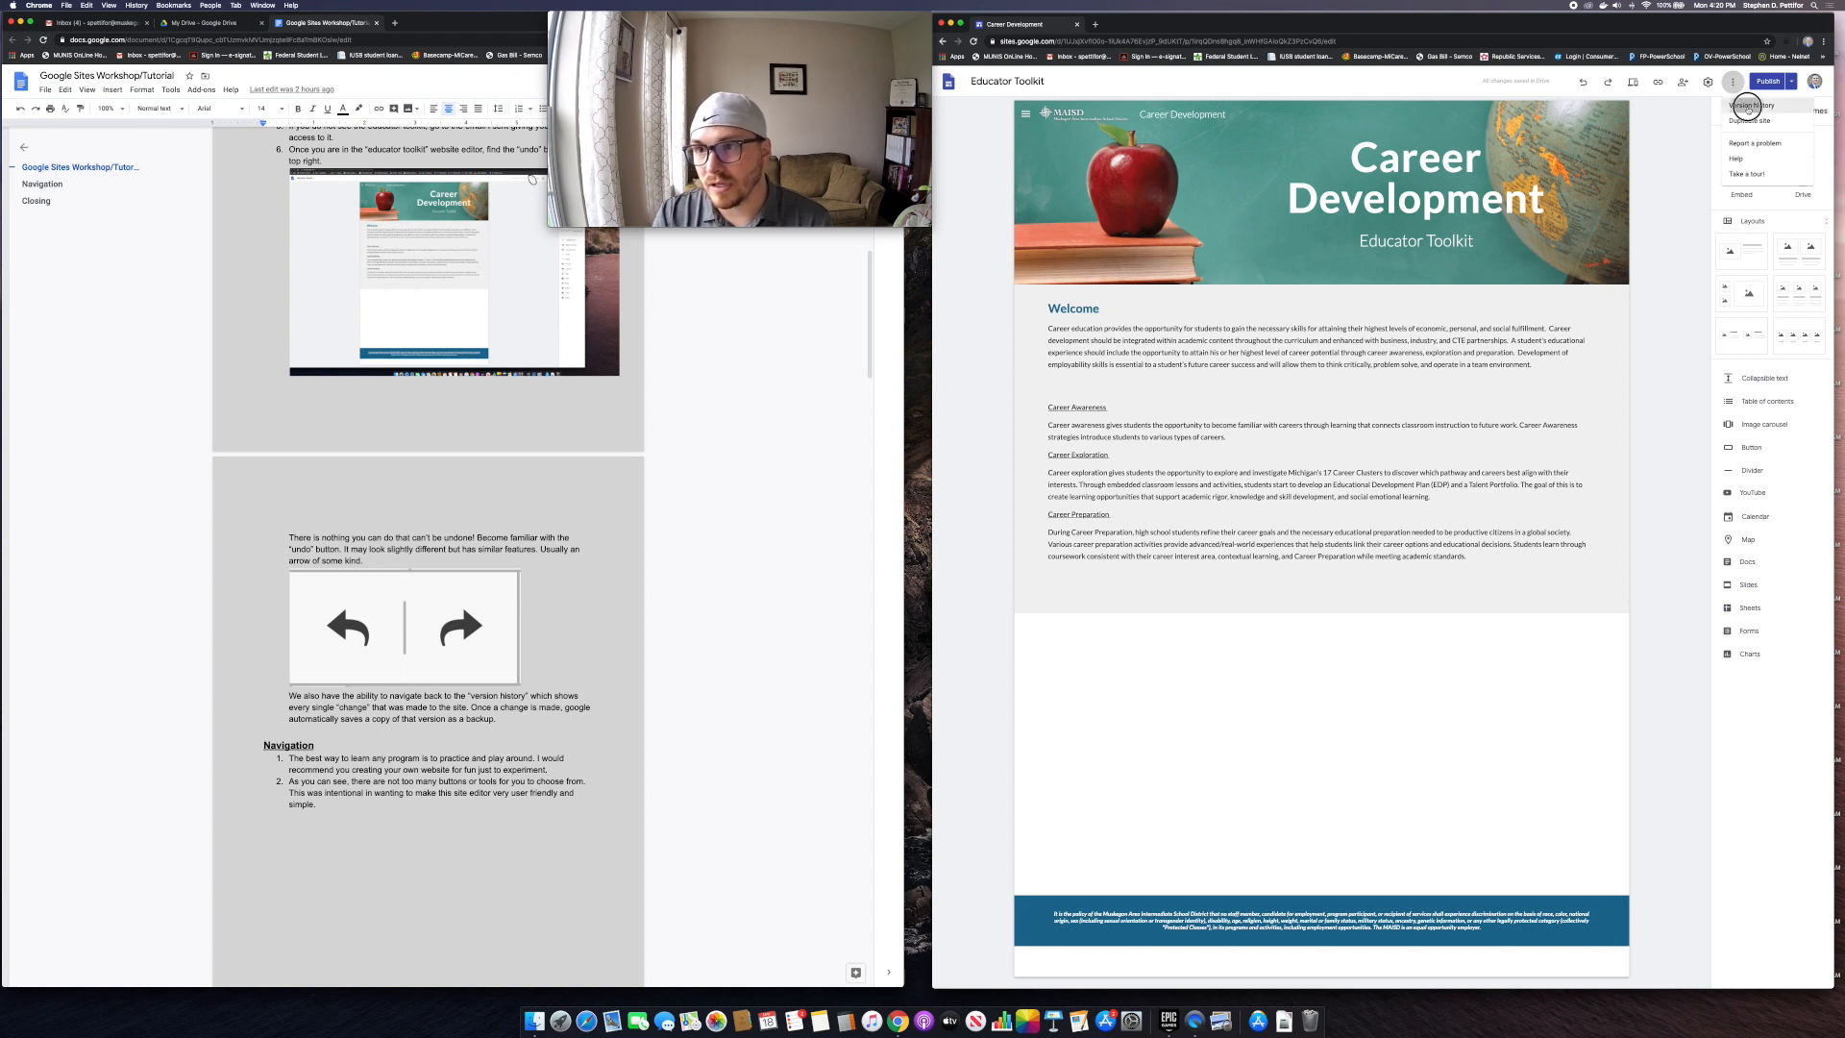
click(1749, 106)
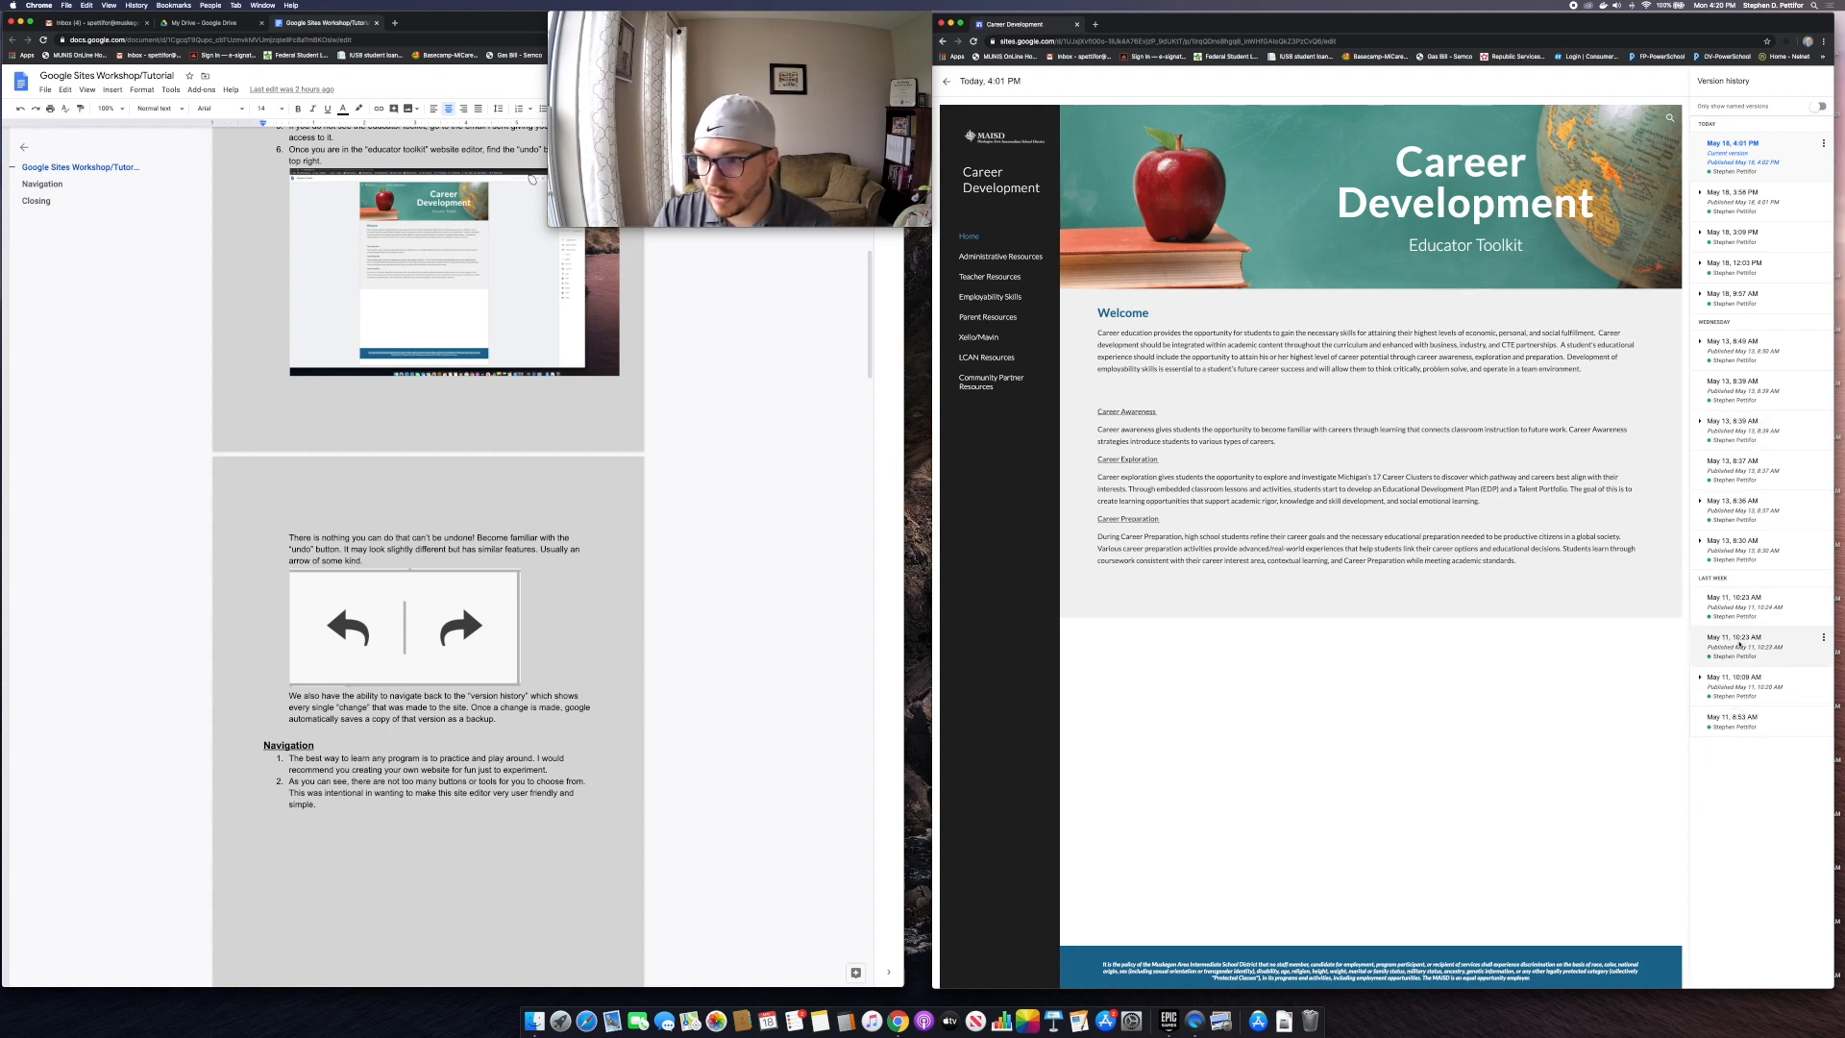
click(1740, 642)
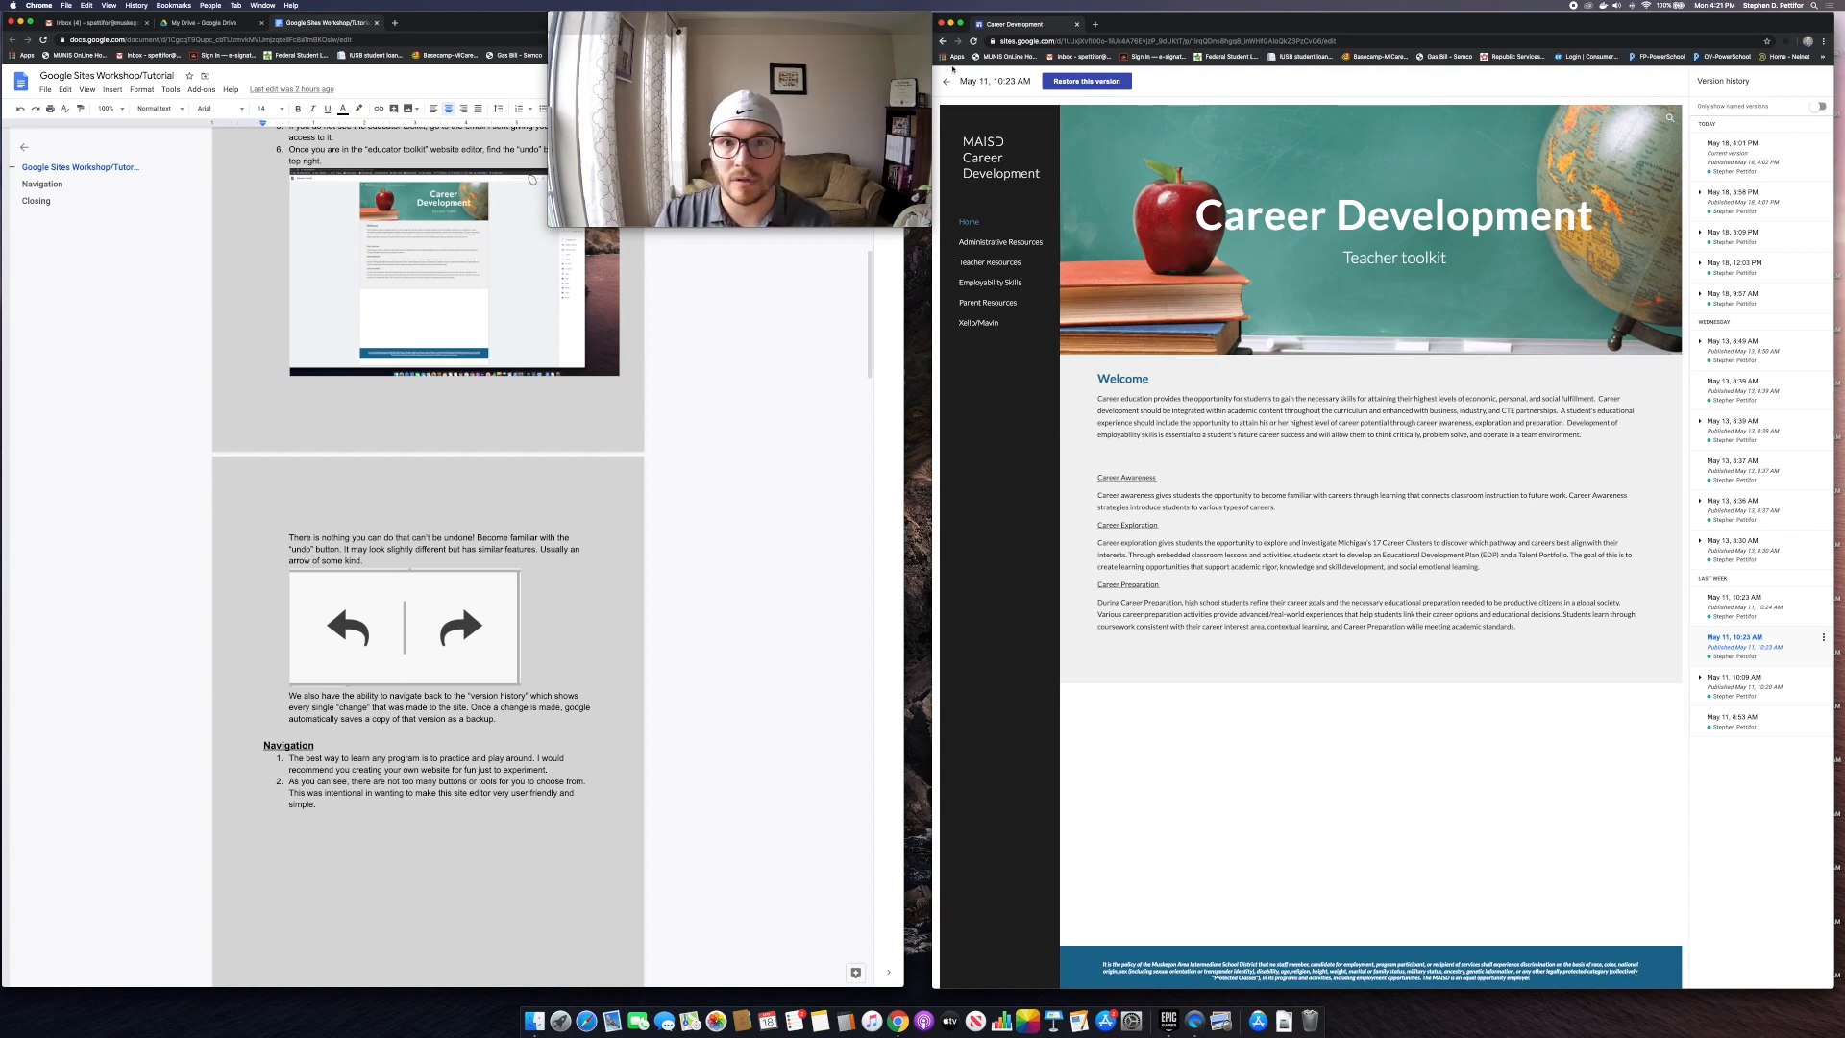
click(947, 81)
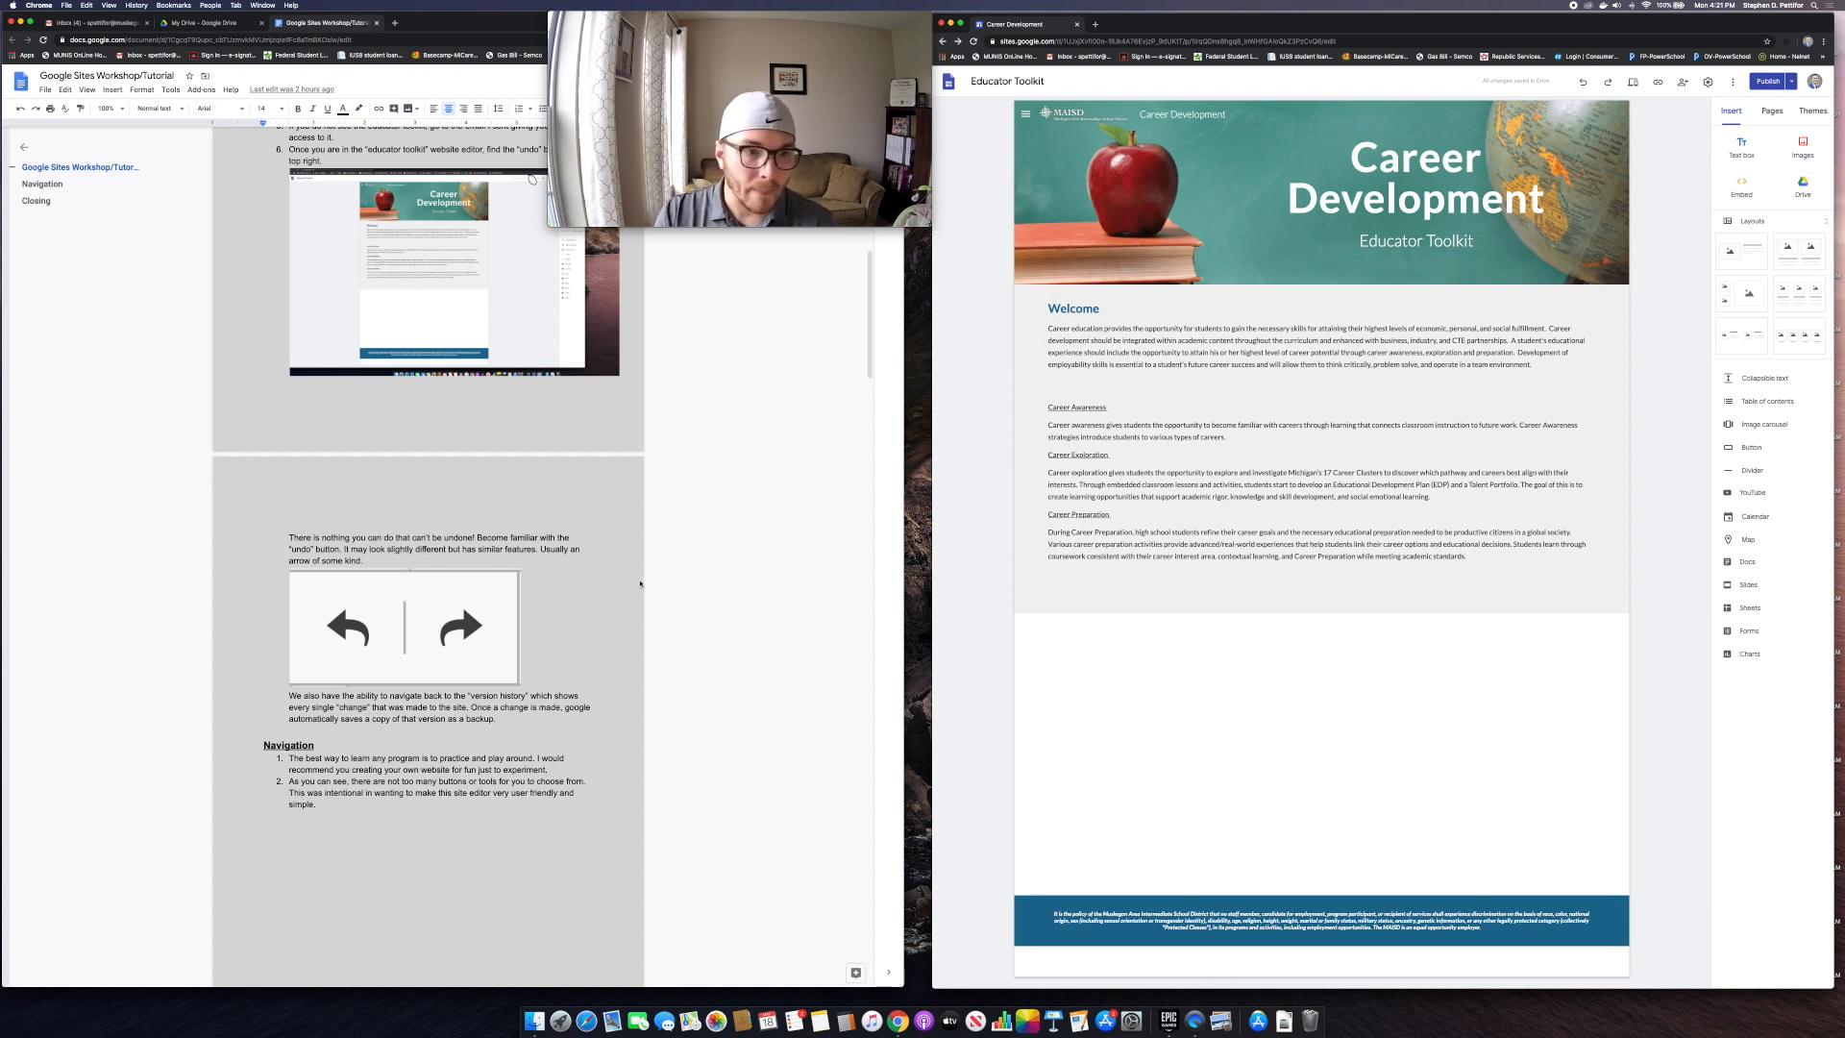
scroll(499, 617, down, 4)
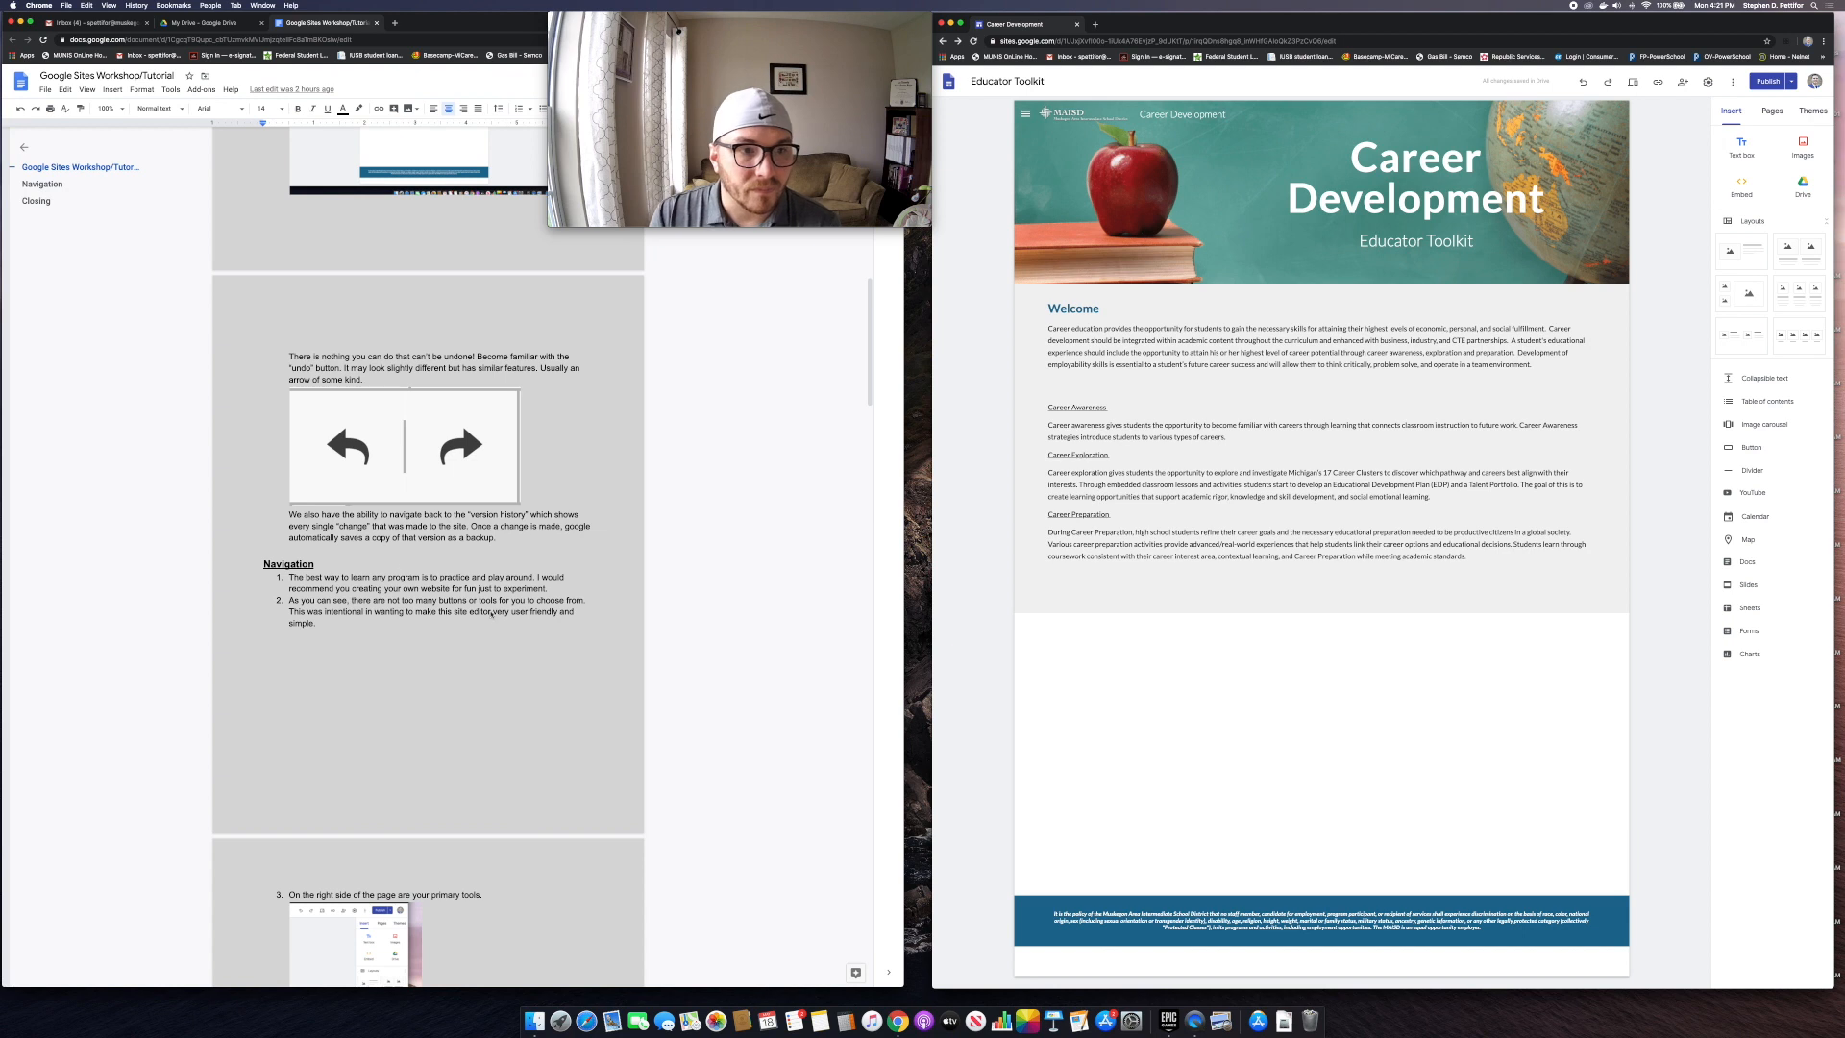
scroll(333, 571, down, 1)
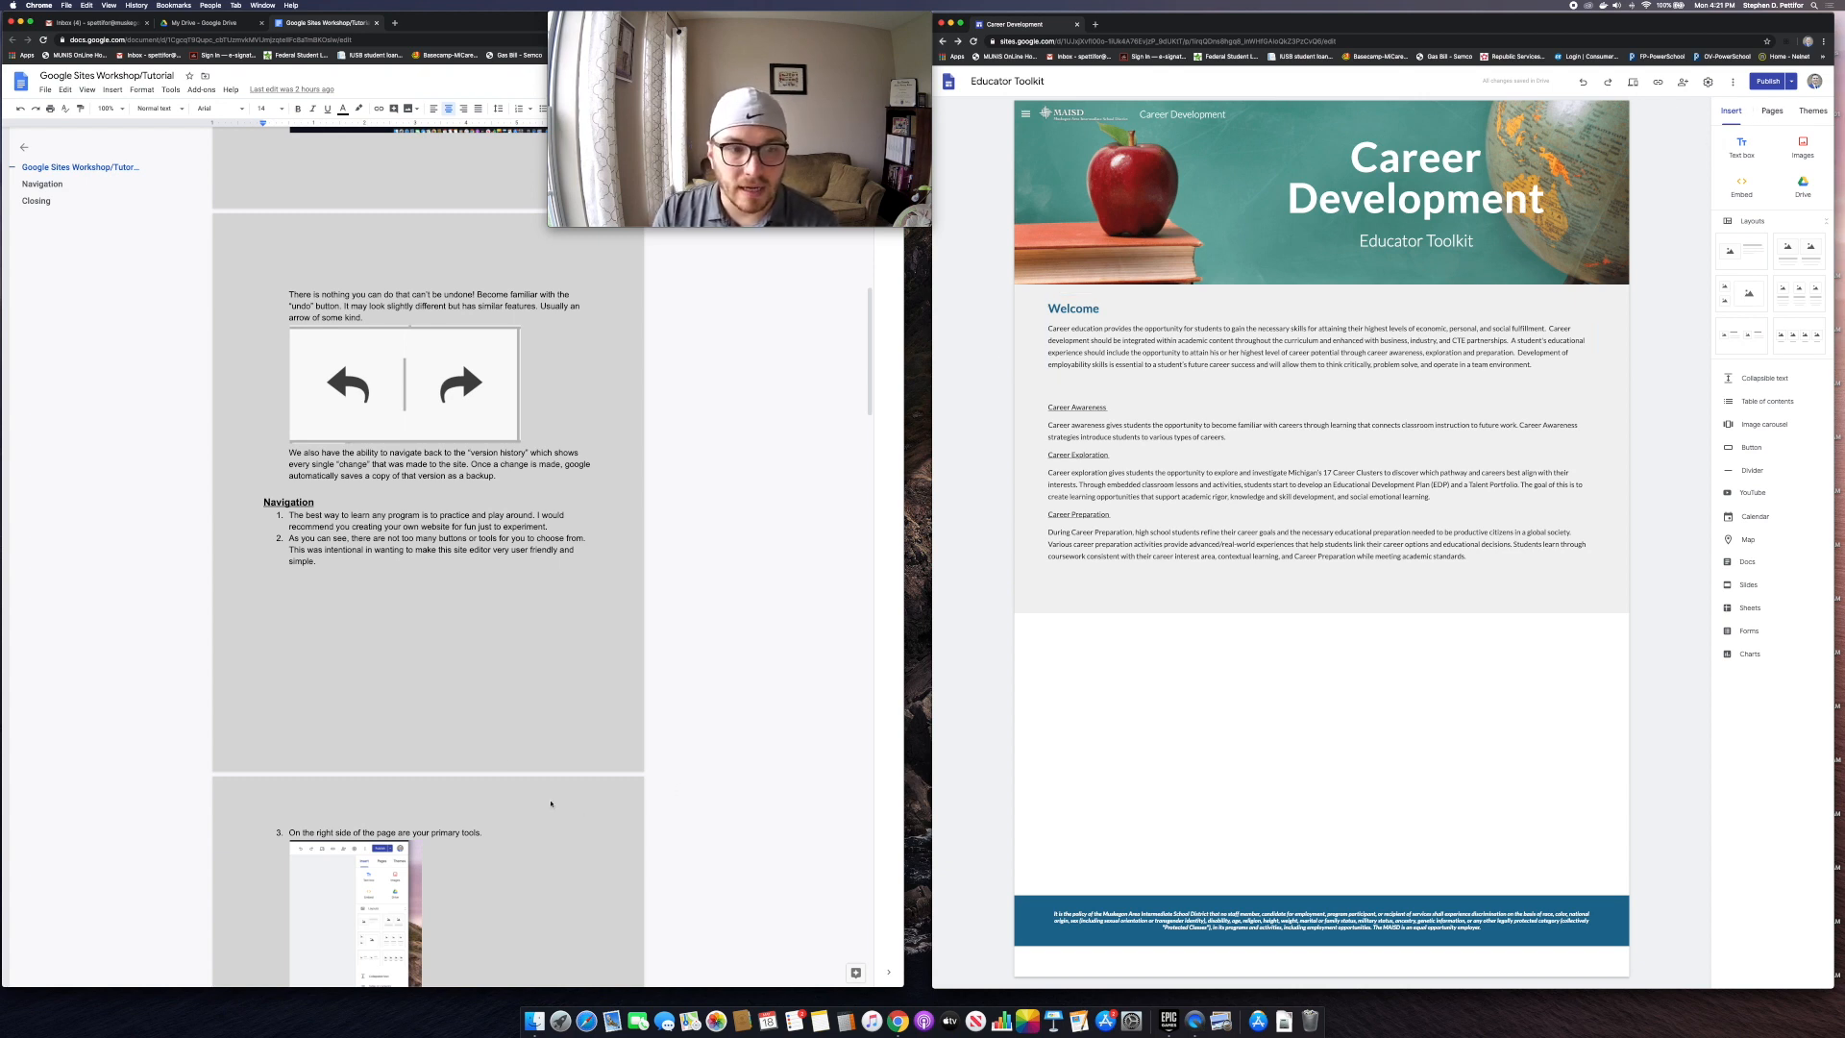
scroll(462, 720, down, 3)
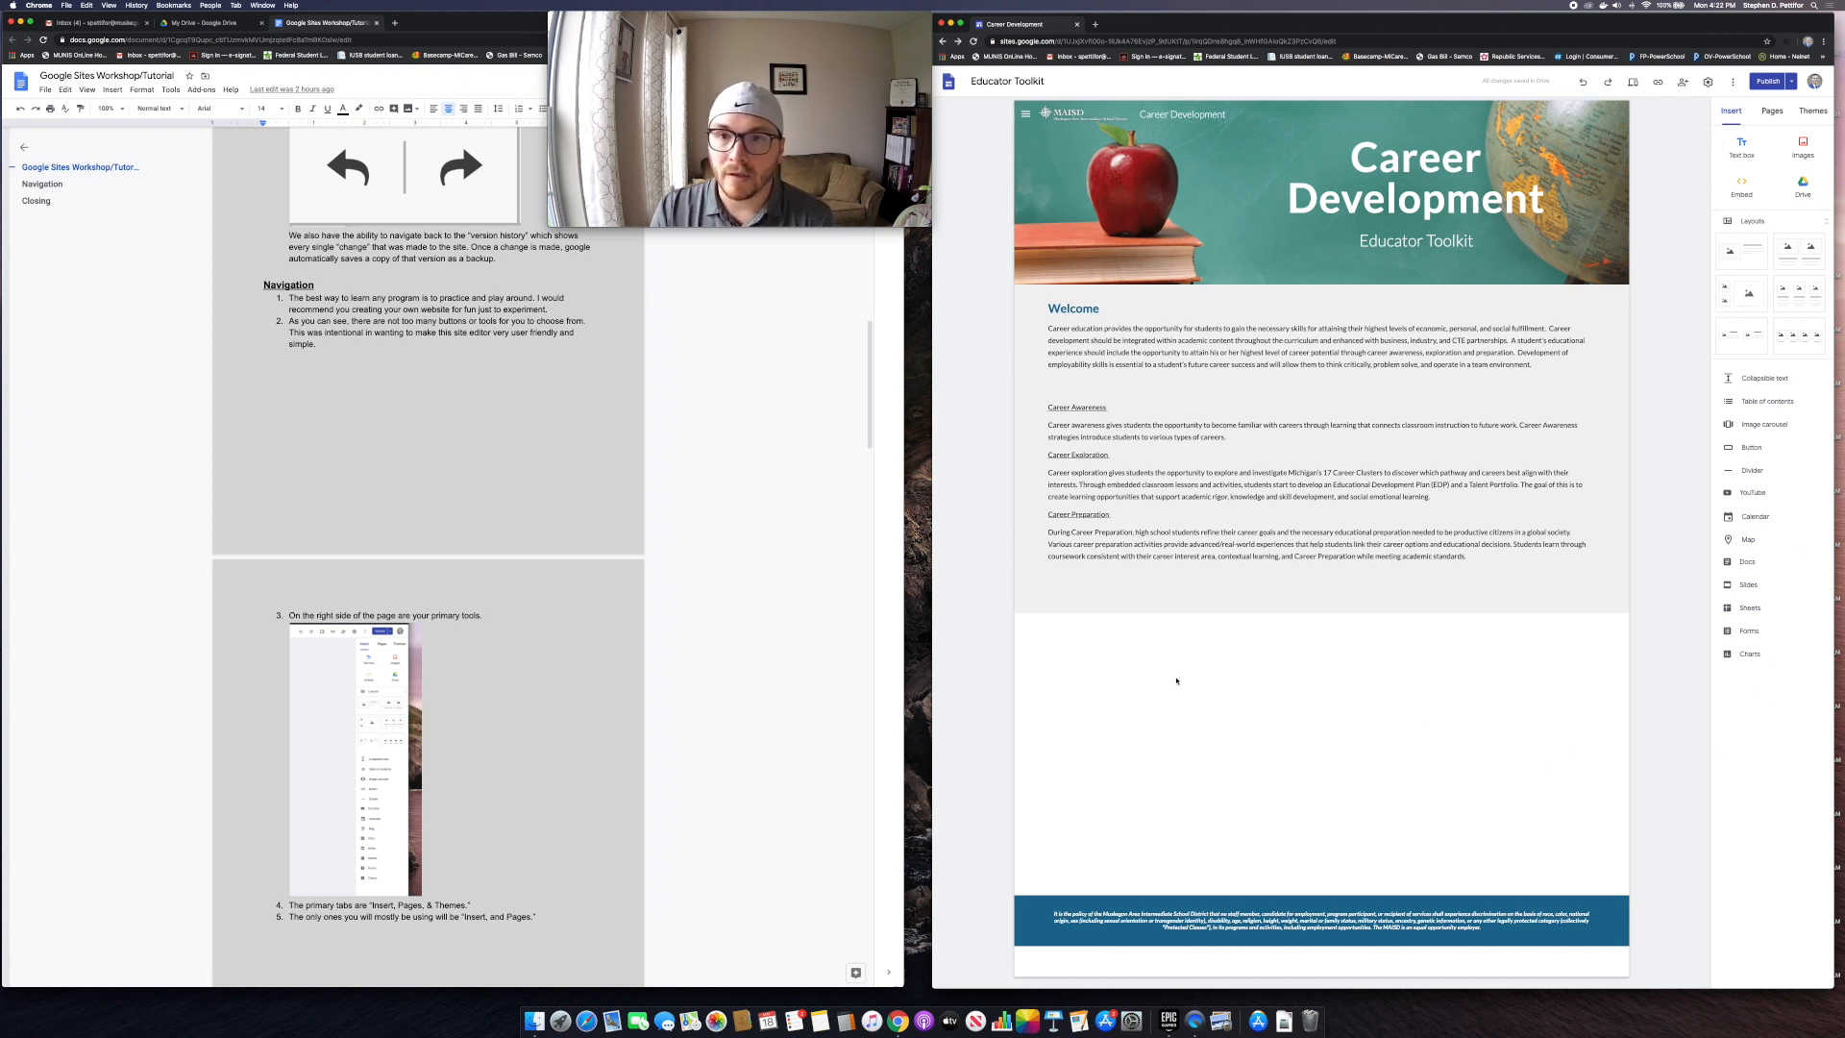
scroll(358, 646, down, 5)
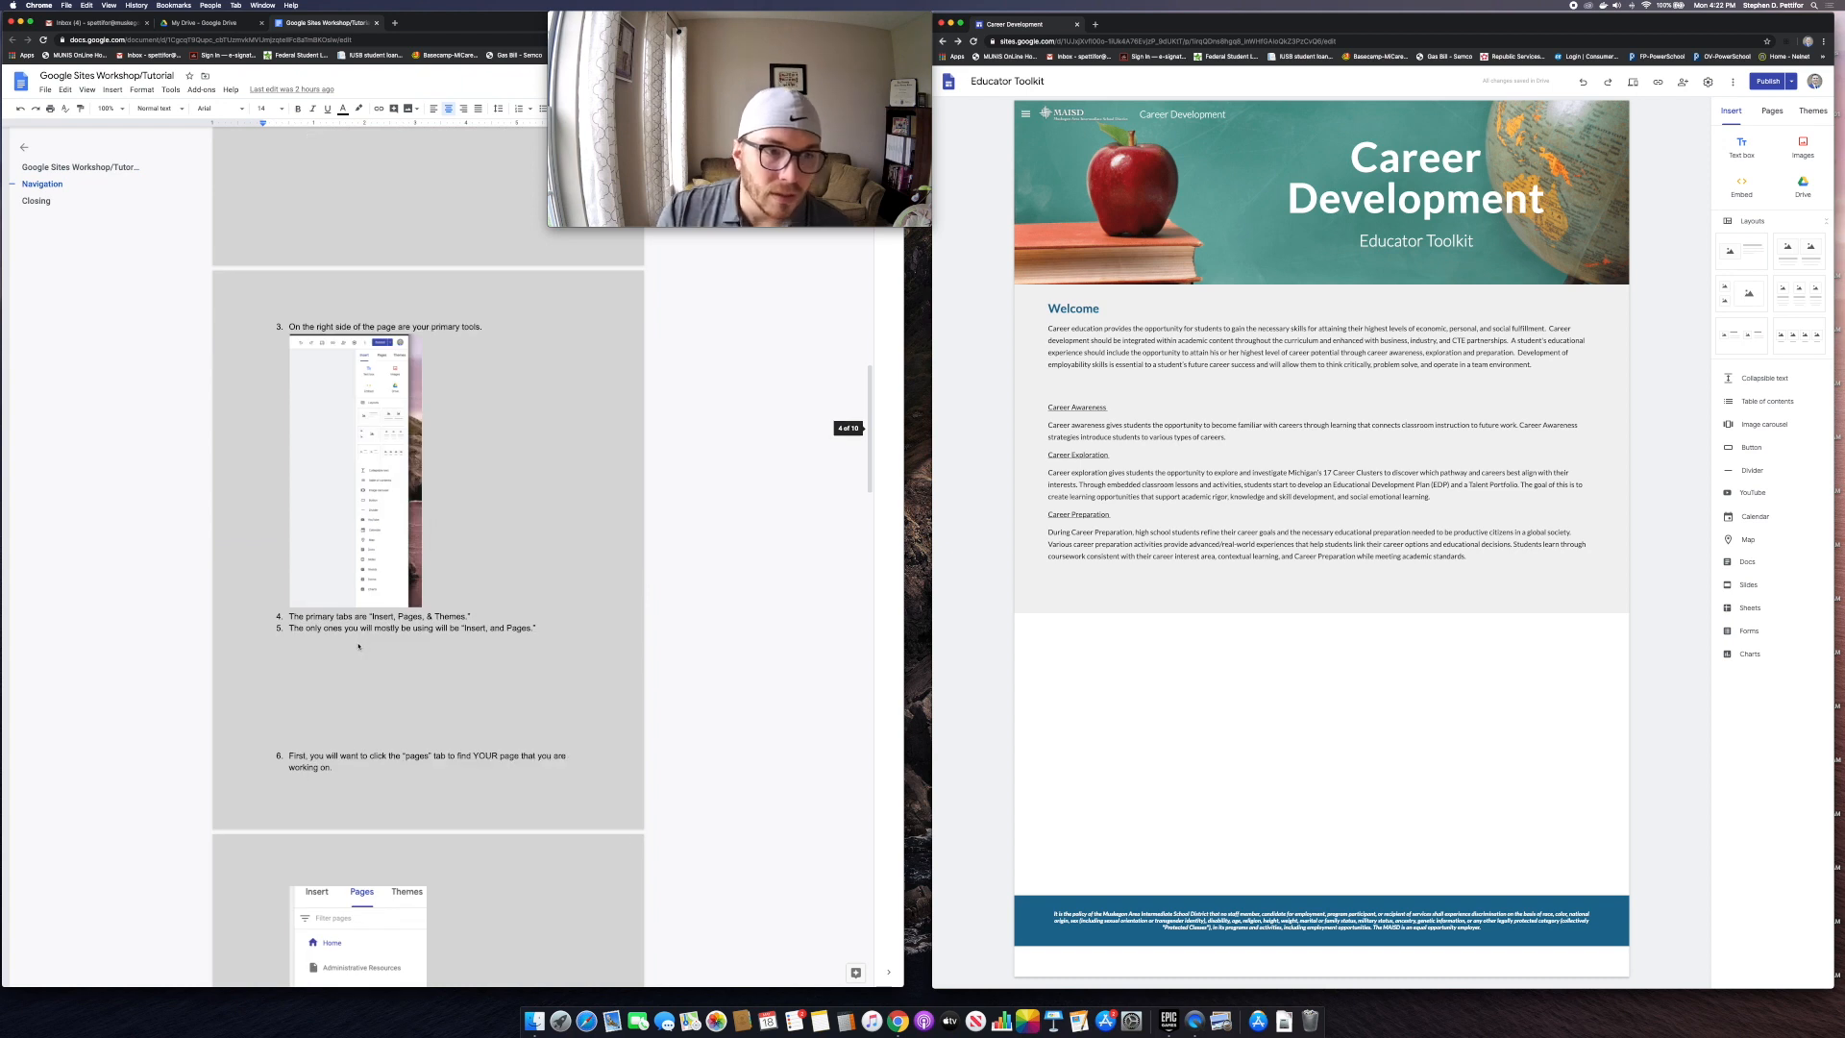
scroll(358, 646, down, 3)
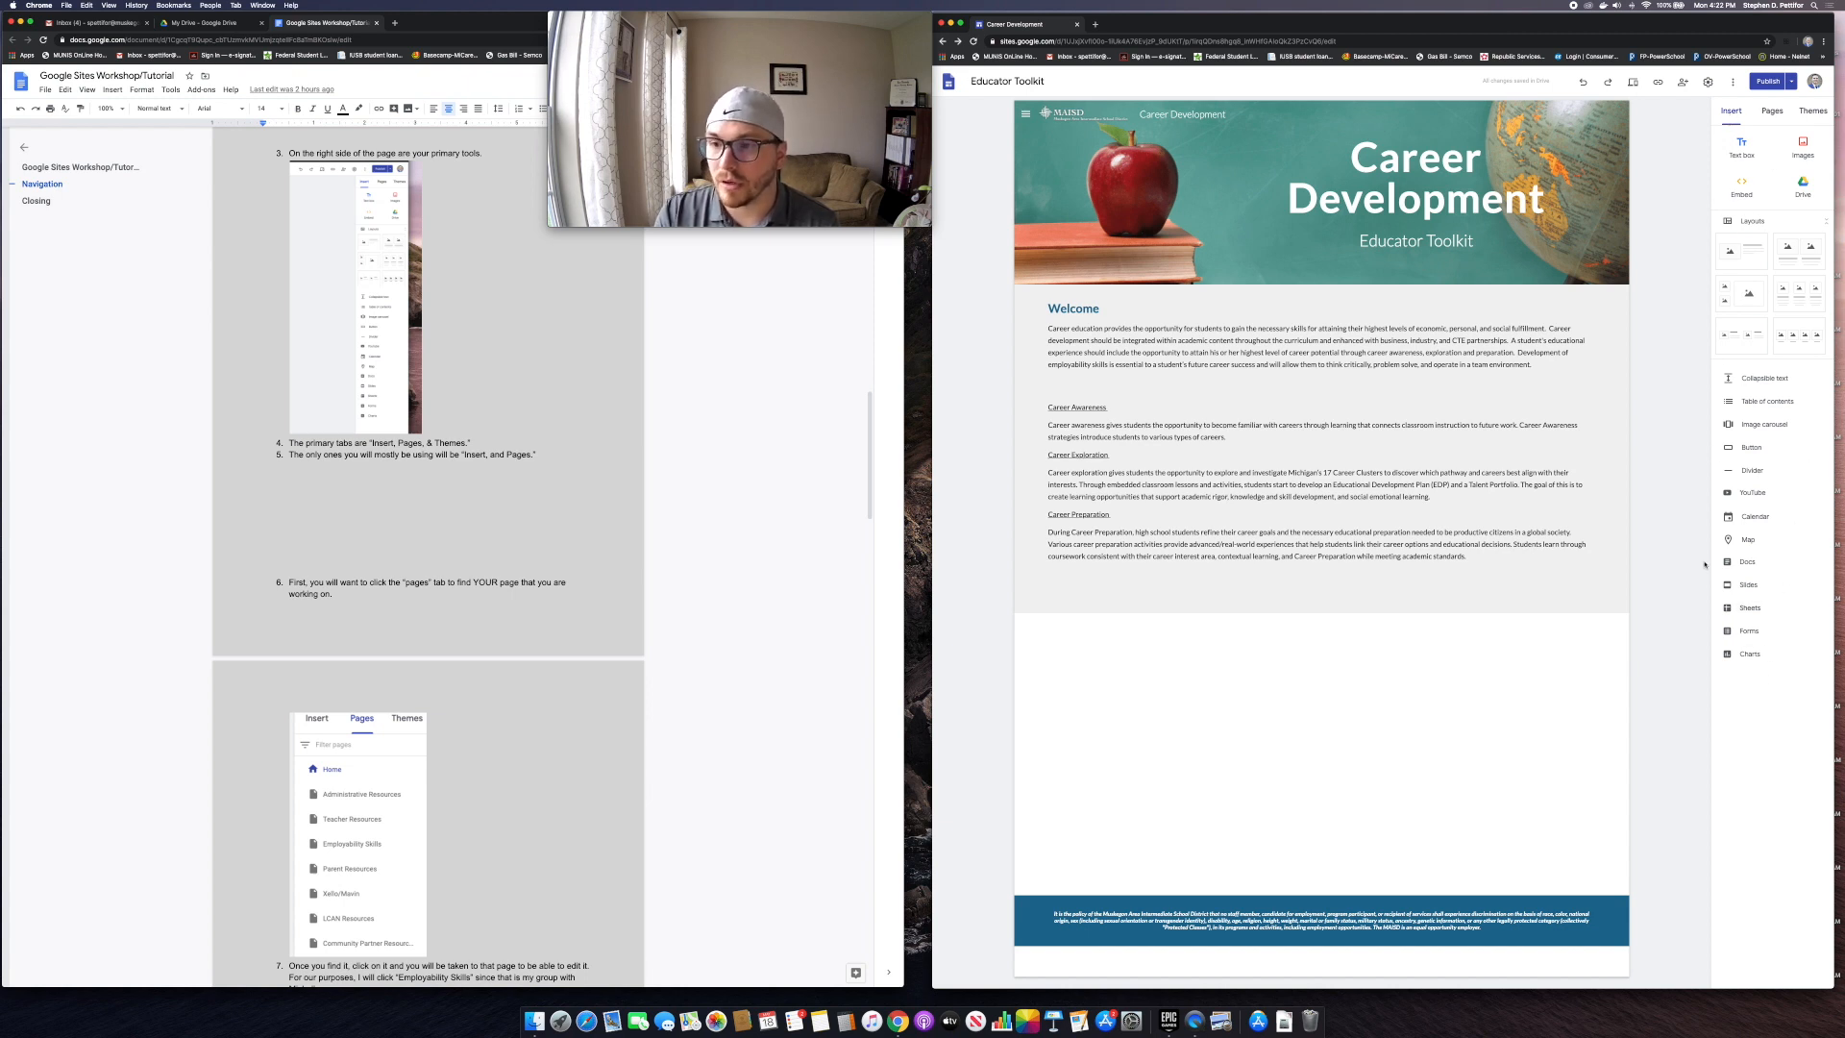
Step: Review the Pages and Themes panels, then open the Employability Skills page
click(1770, 112)
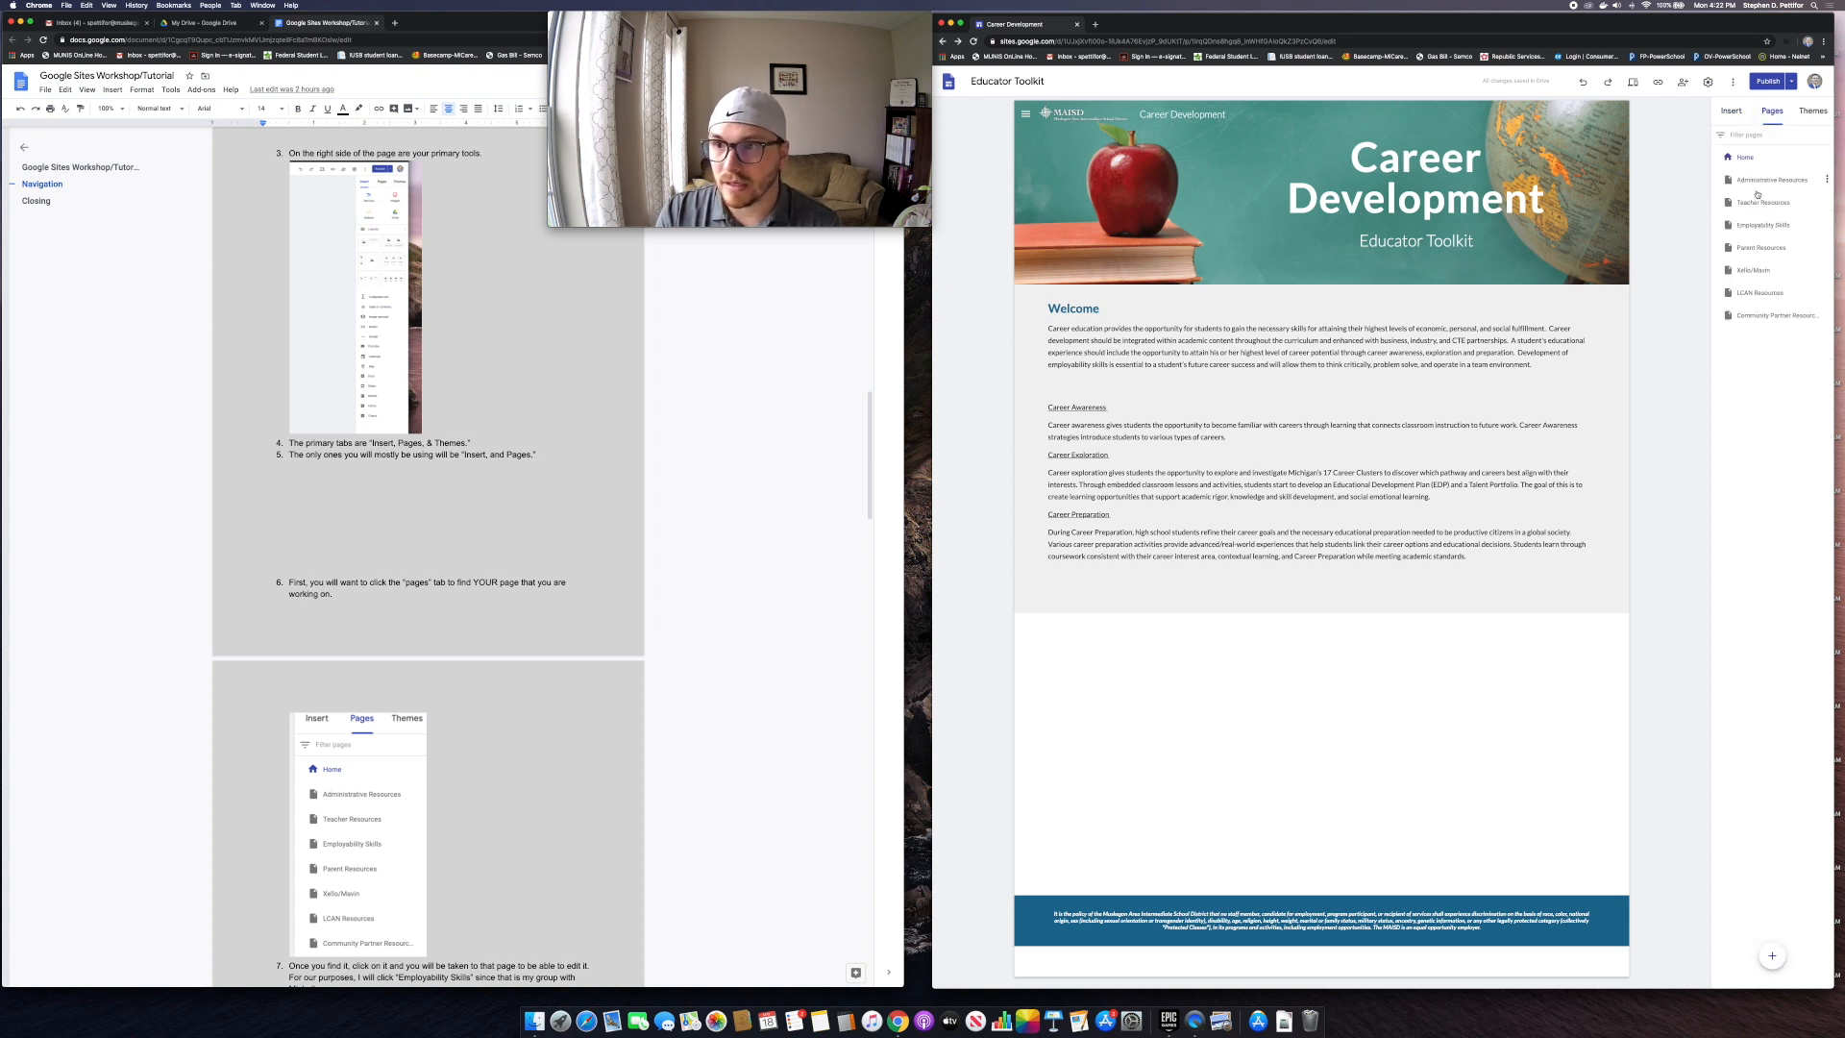
click(1812, 112)
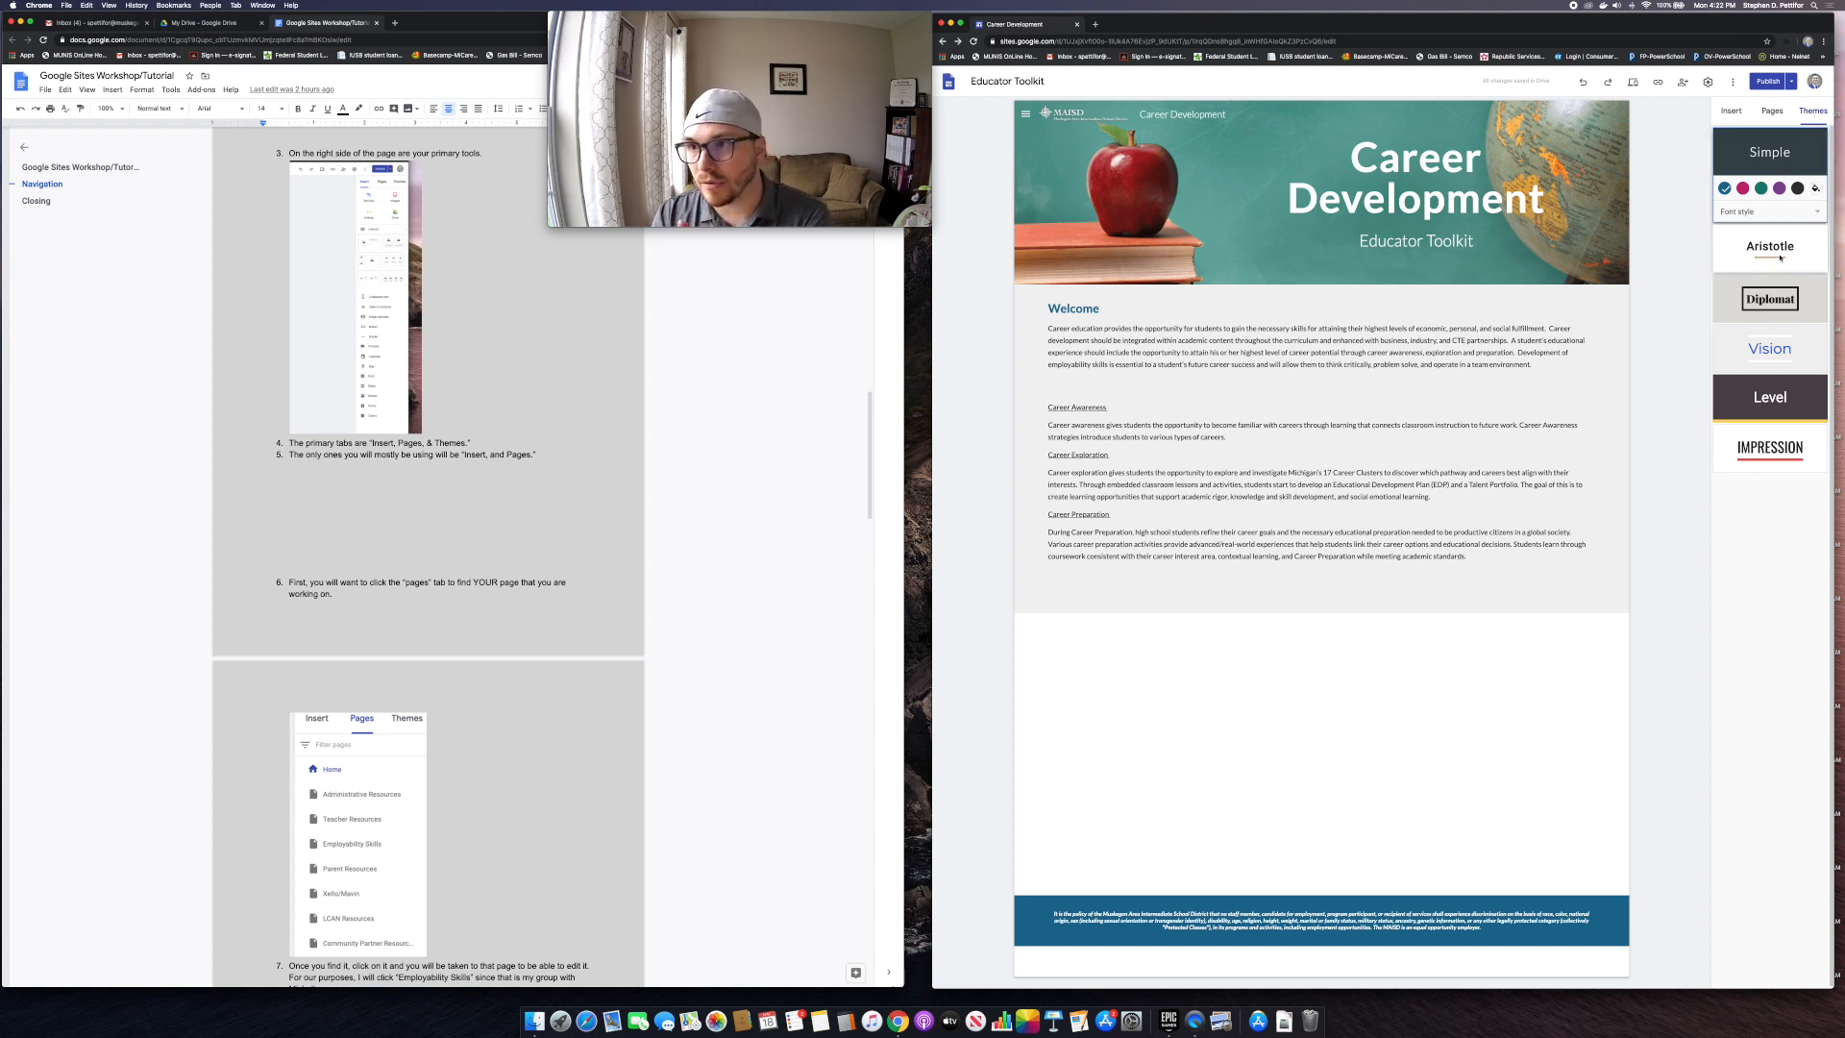
click(1773, 112)
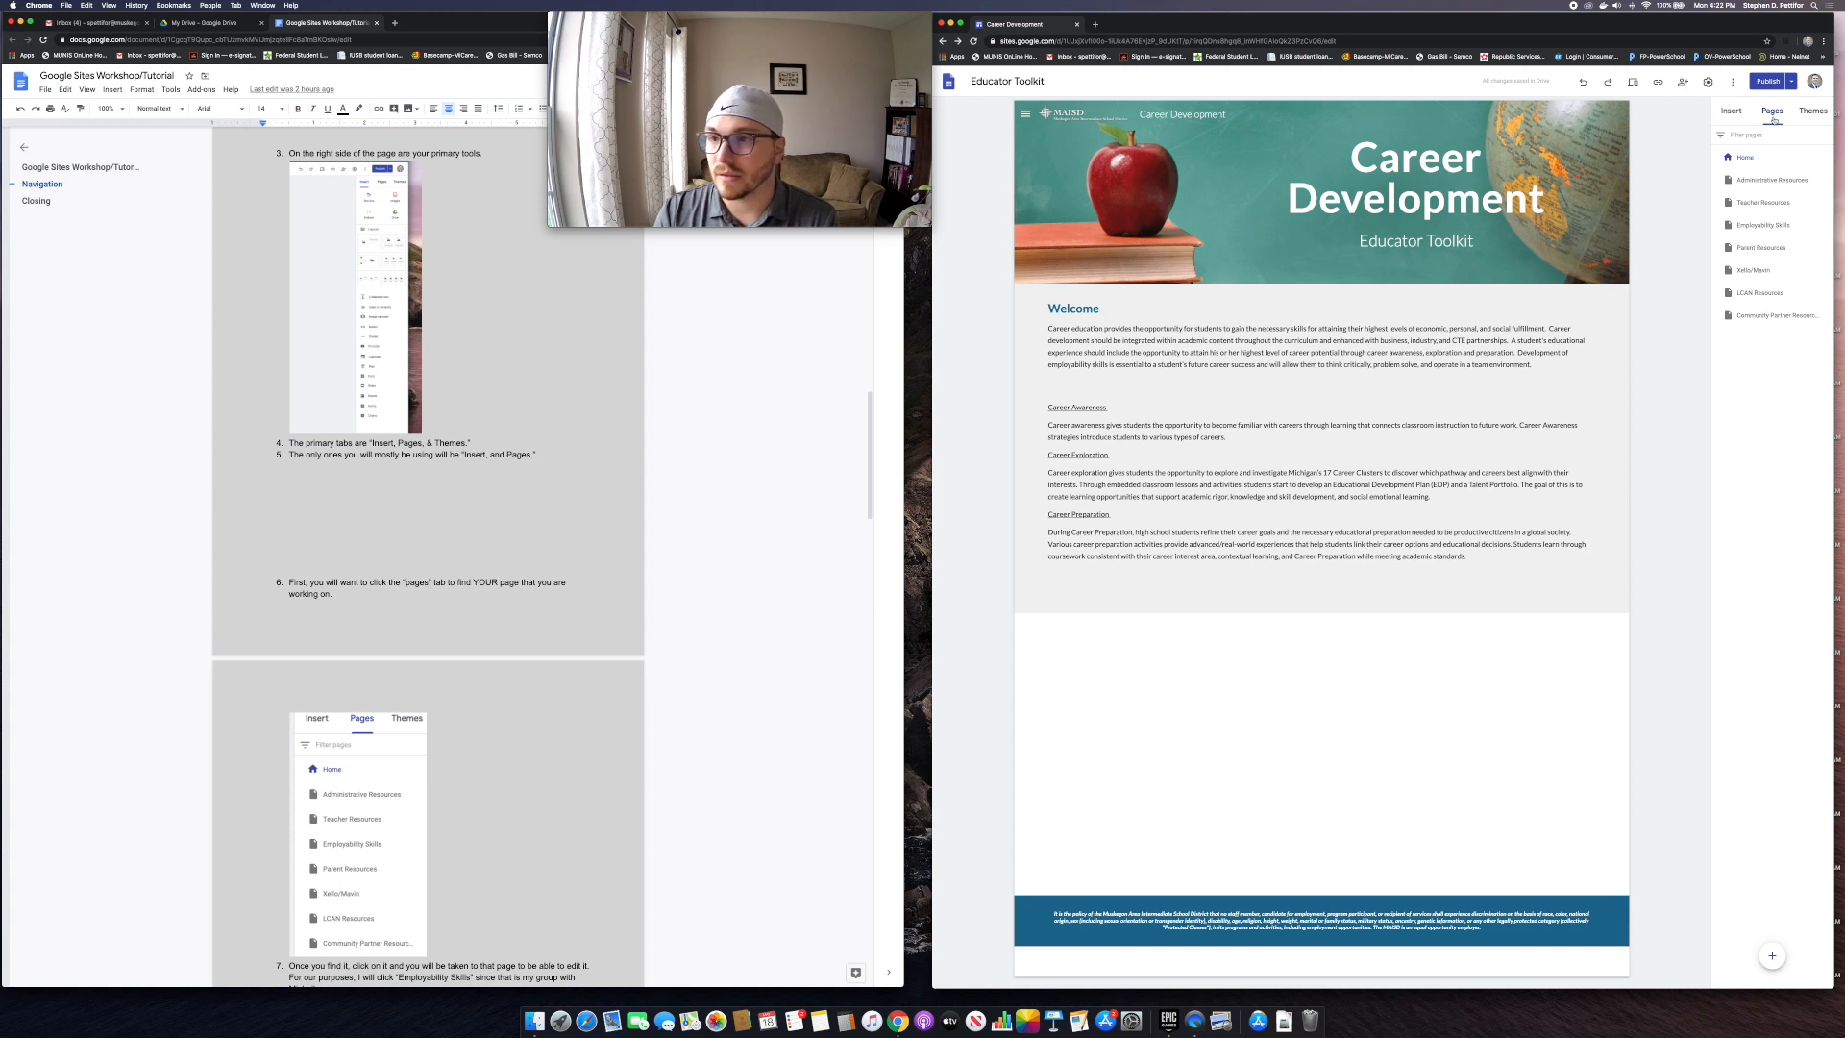
click(1762, 226)
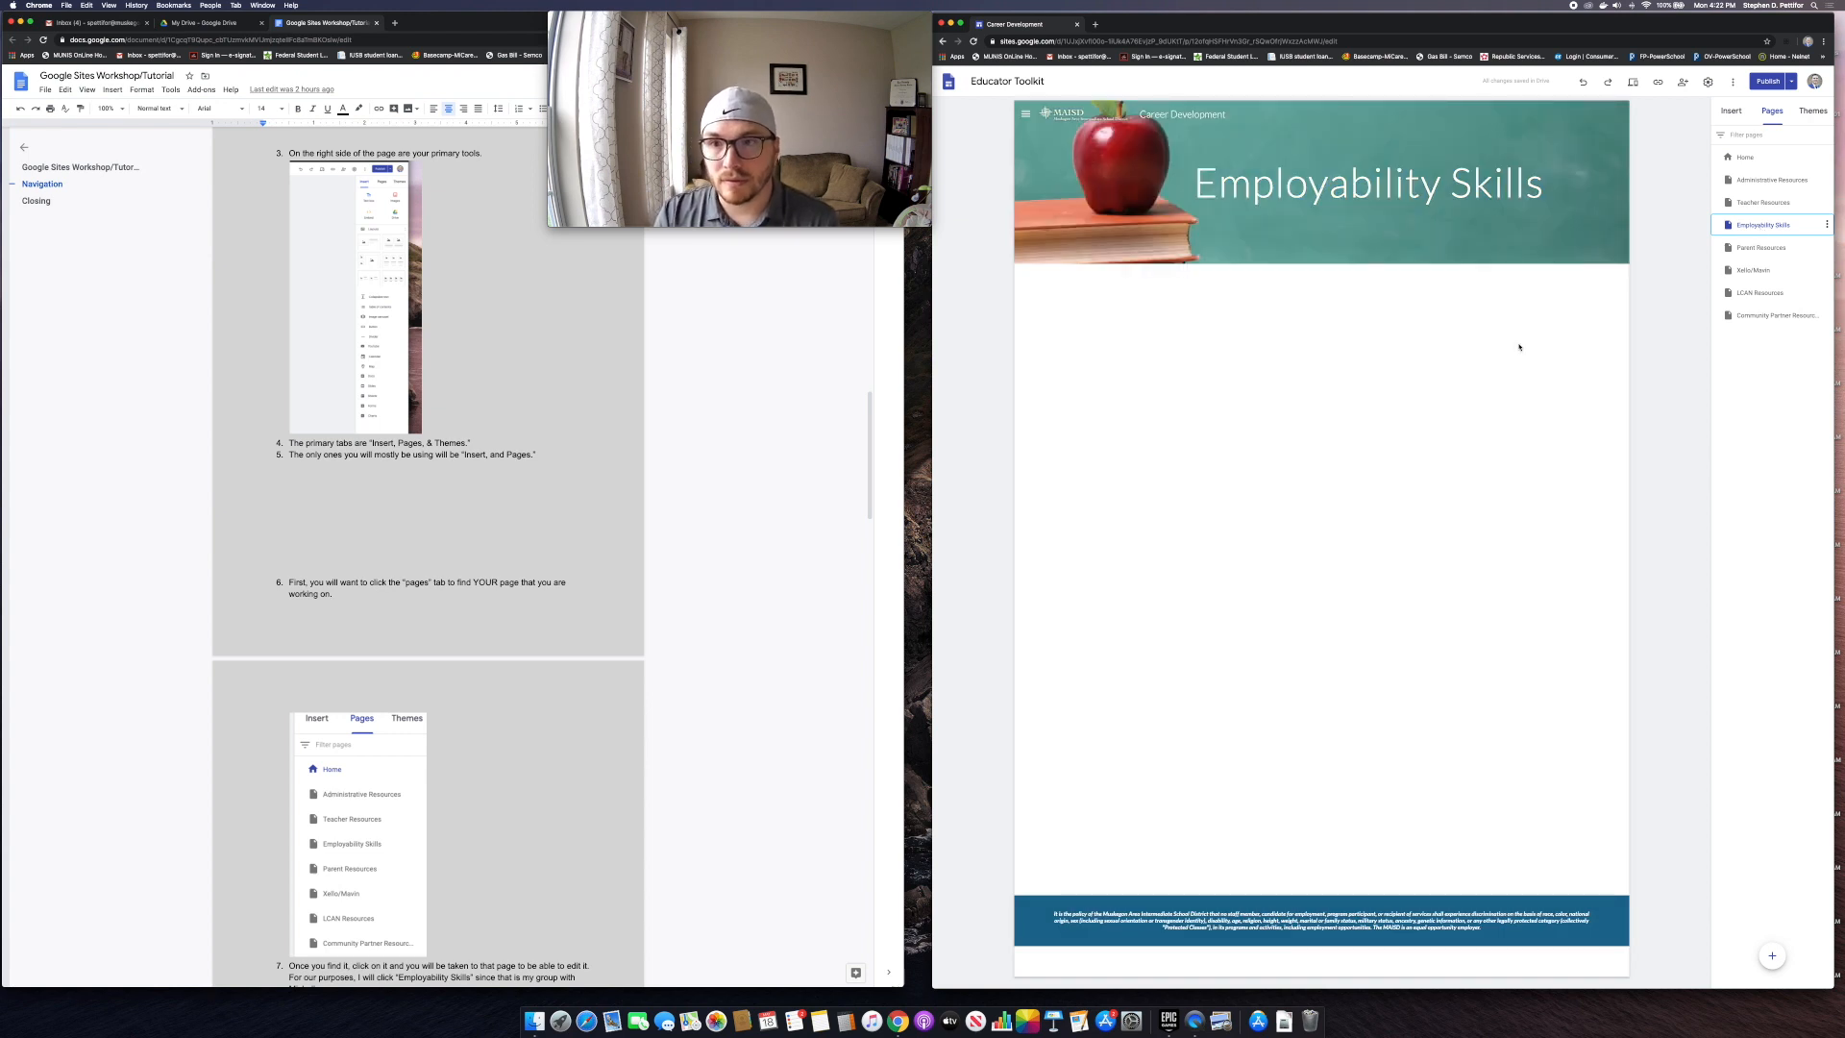
scroll(363, 569, down, 10)
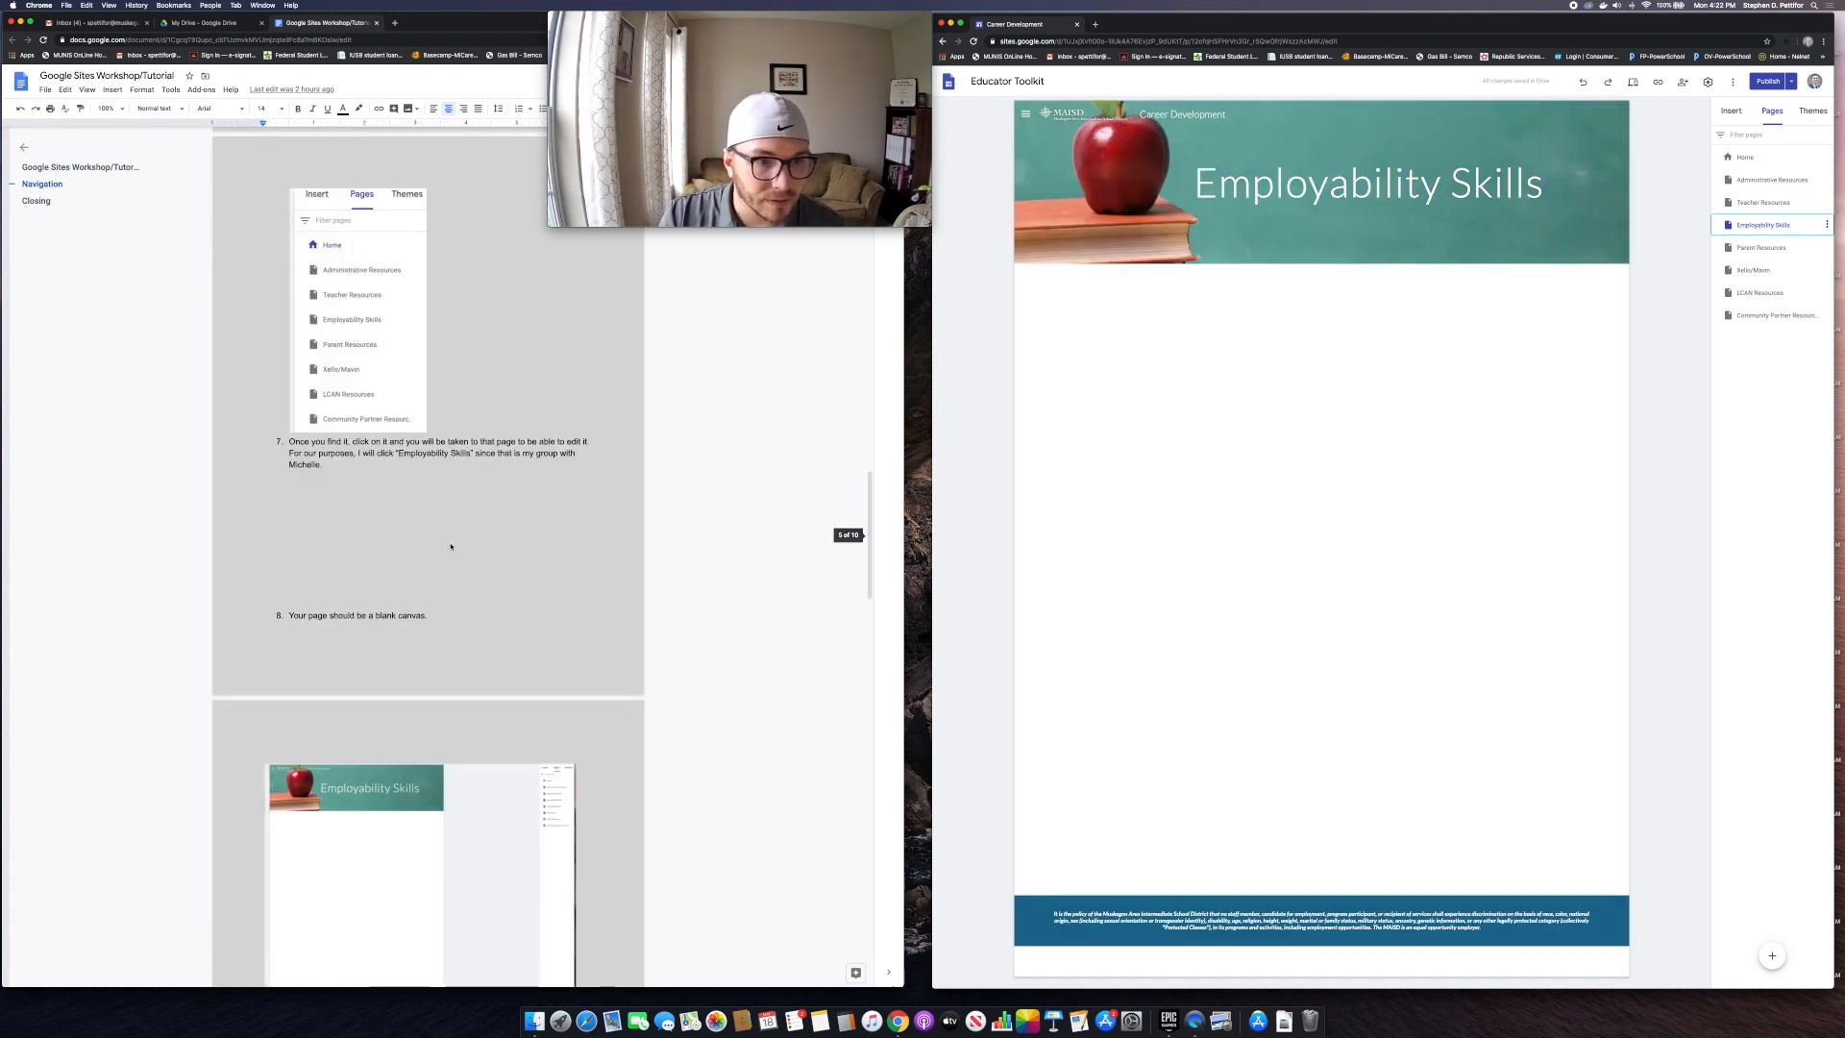
scroll(450, 546, down, 2)
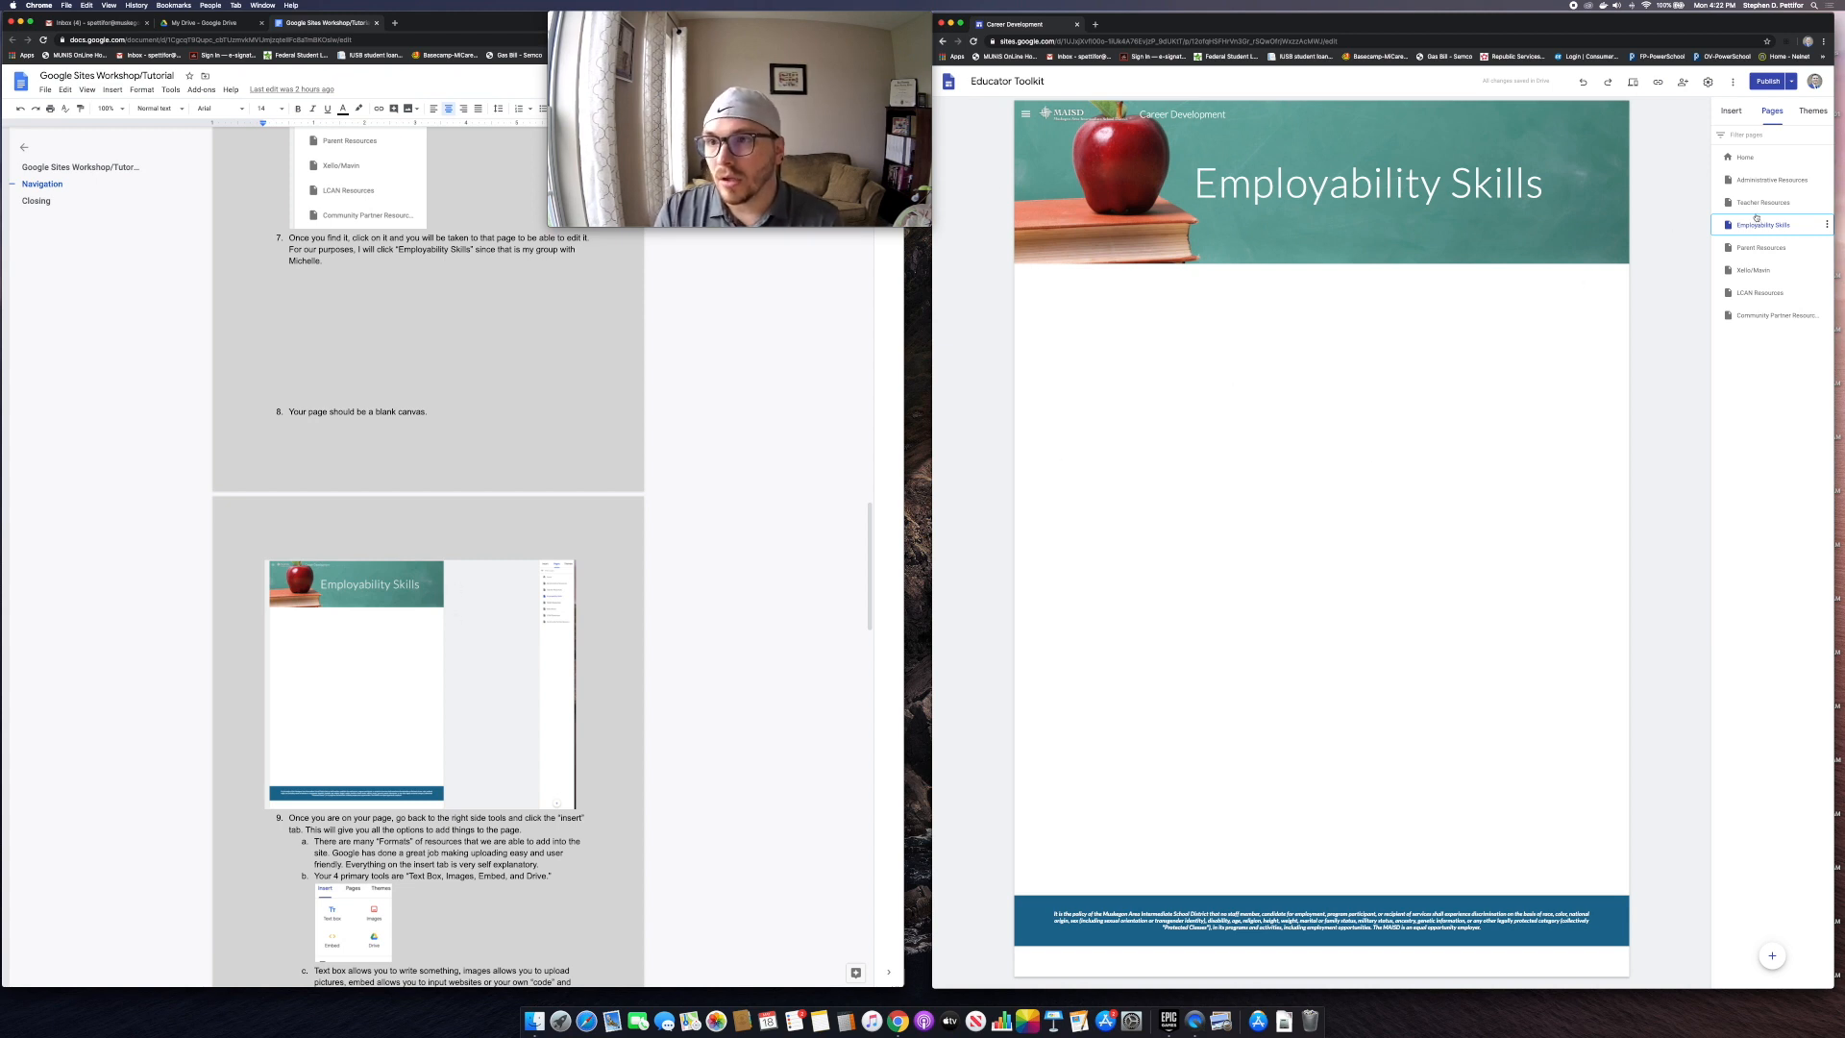
mouse_move(1412, 246)
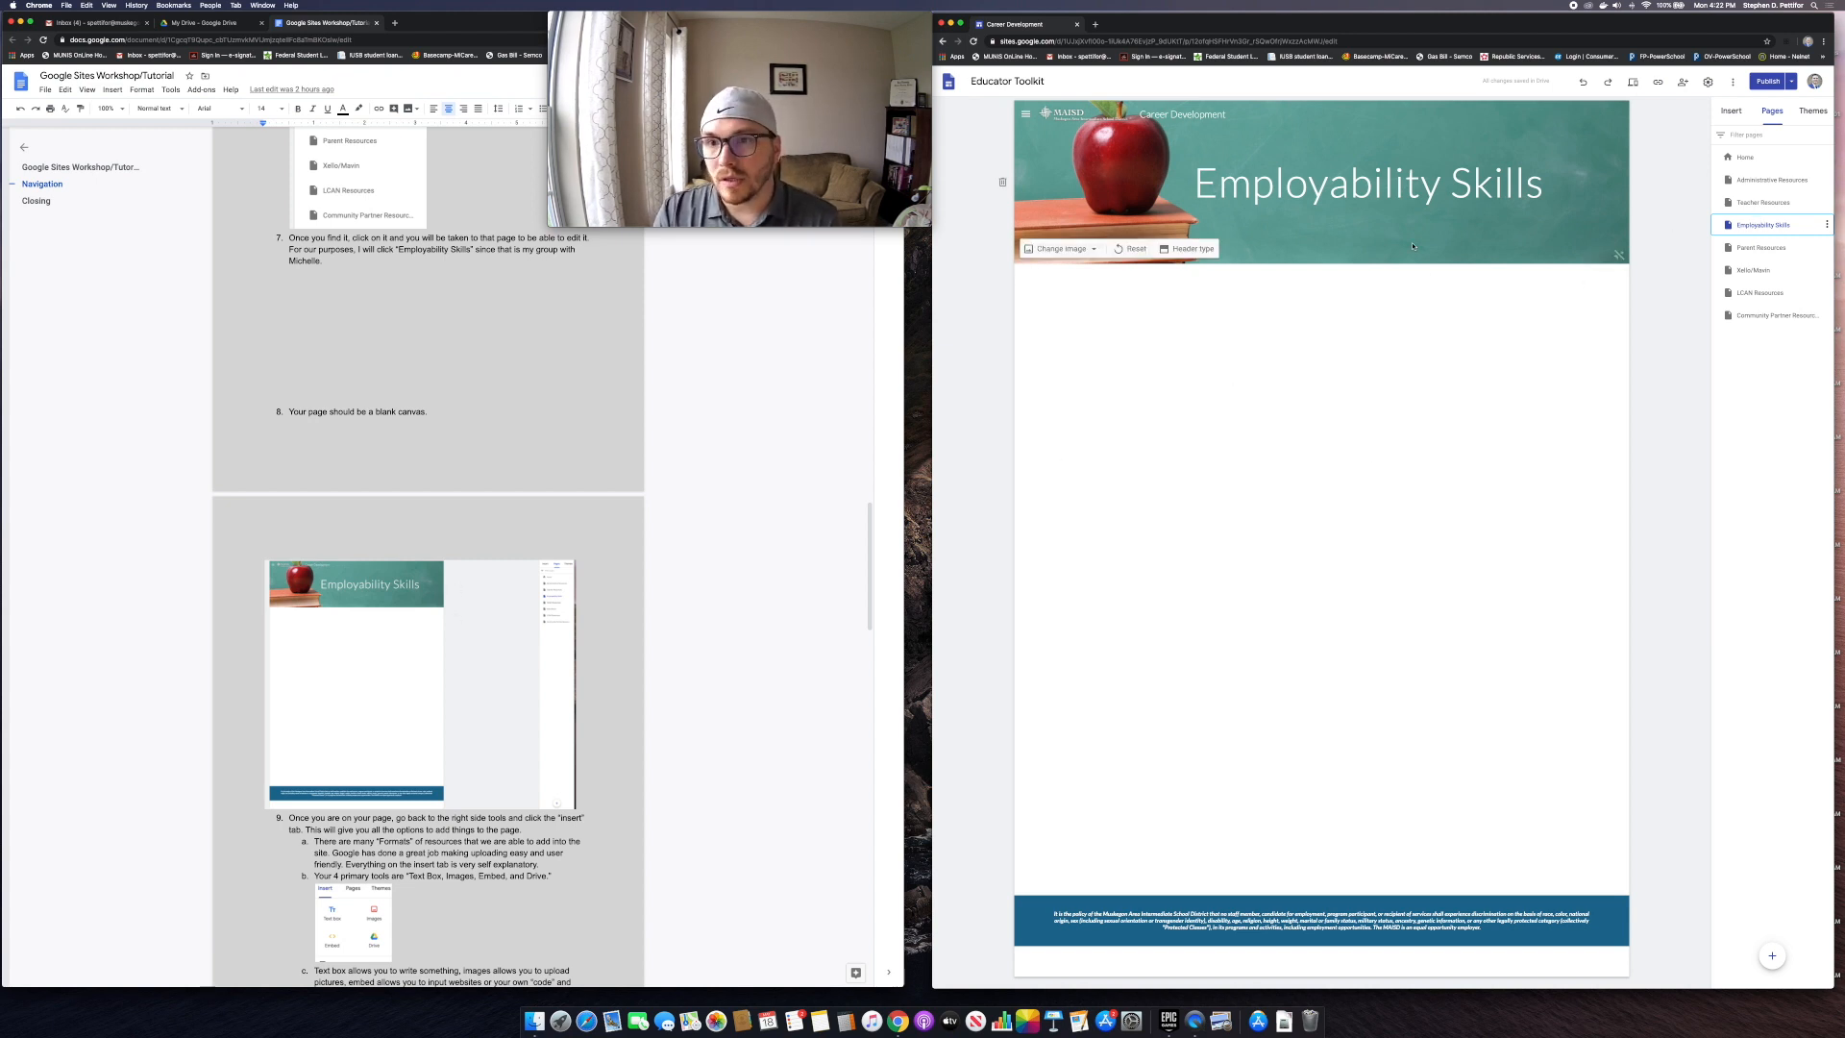
Step: Show the Insert panel's options, briefly browsing and then closing the Google Drive file panel
click(1732, 109)
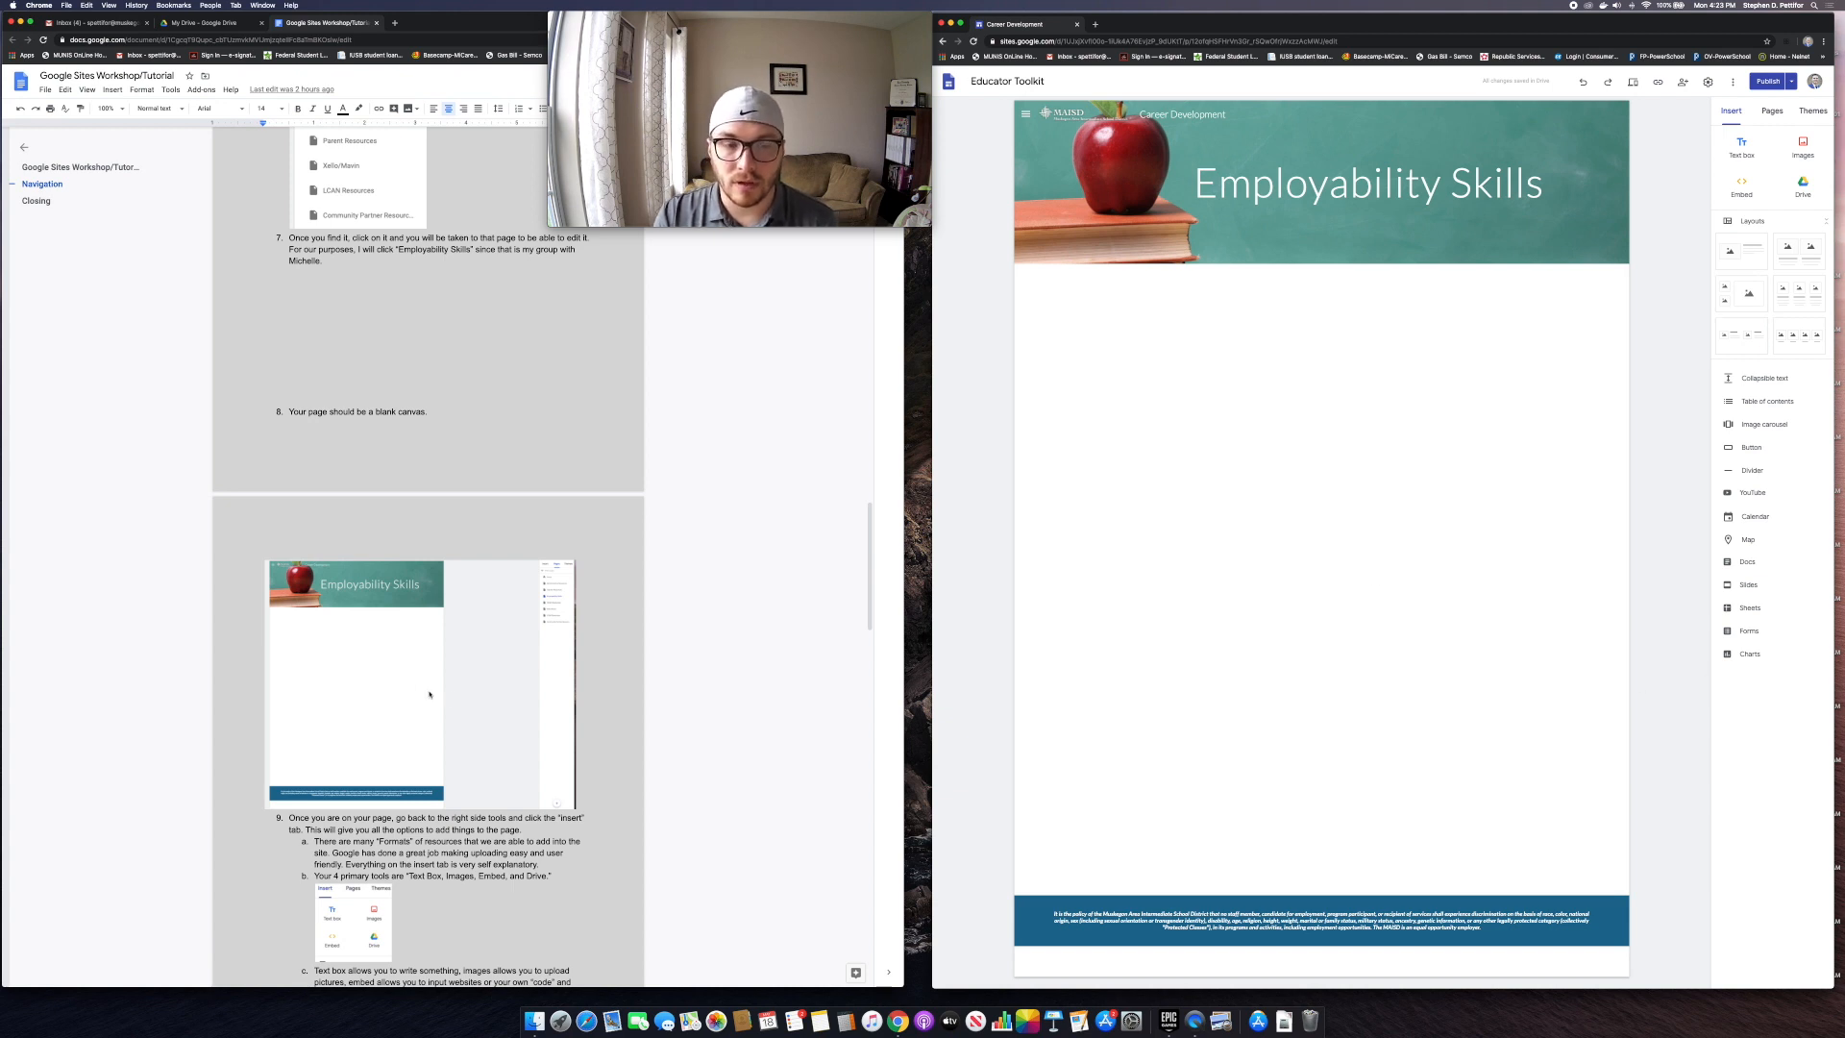
scroll(430, 694, down, 5)
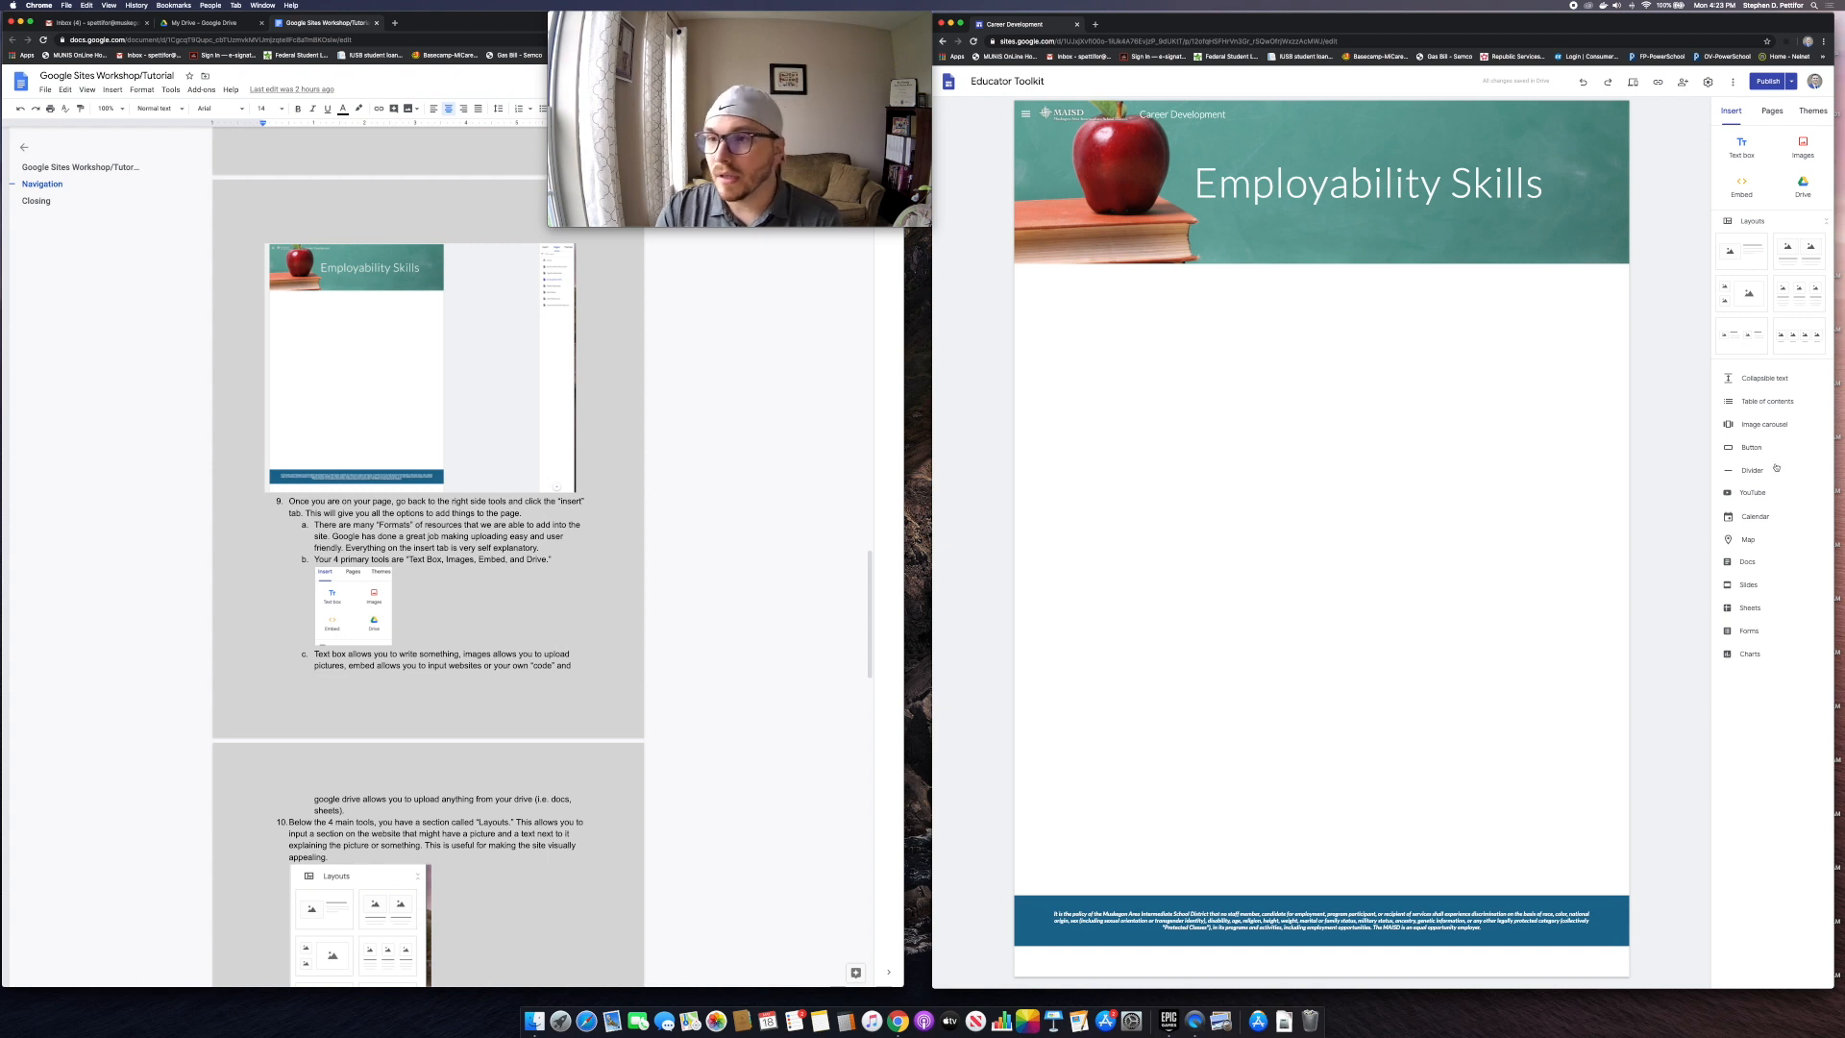
click(1804, 189)
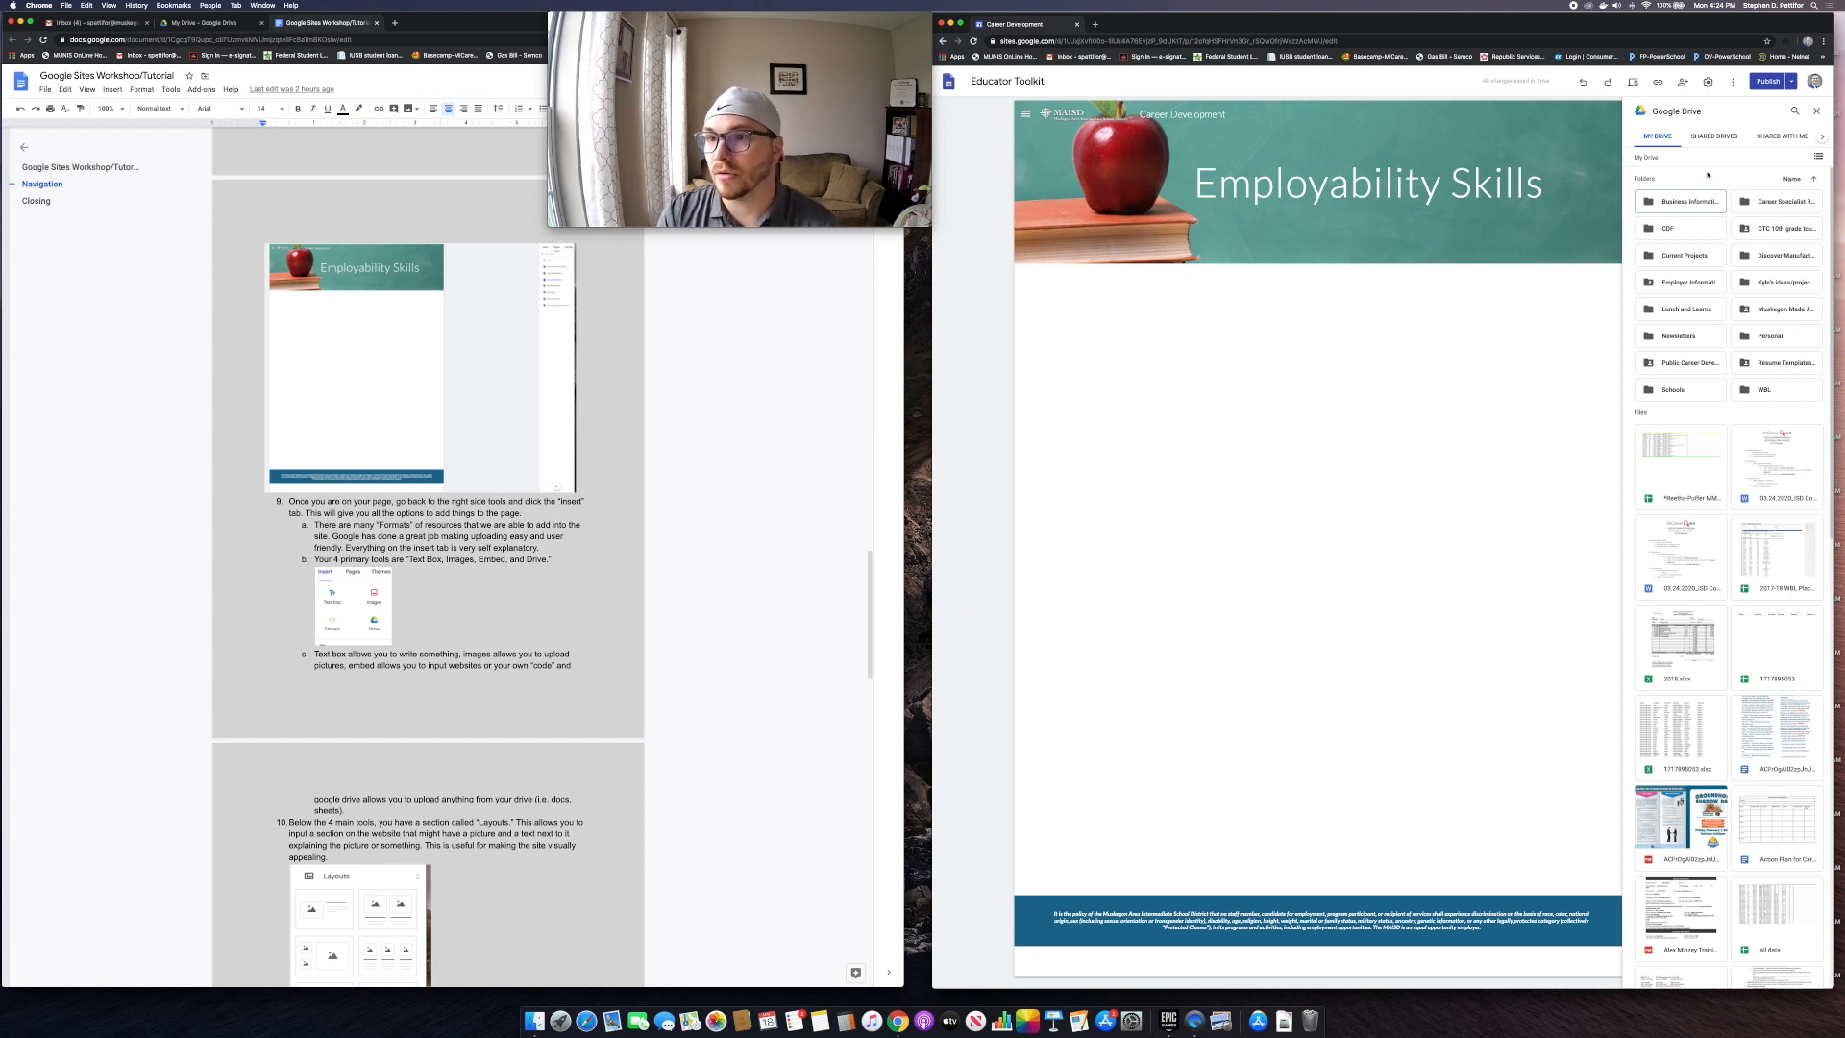
click(1816, 111)
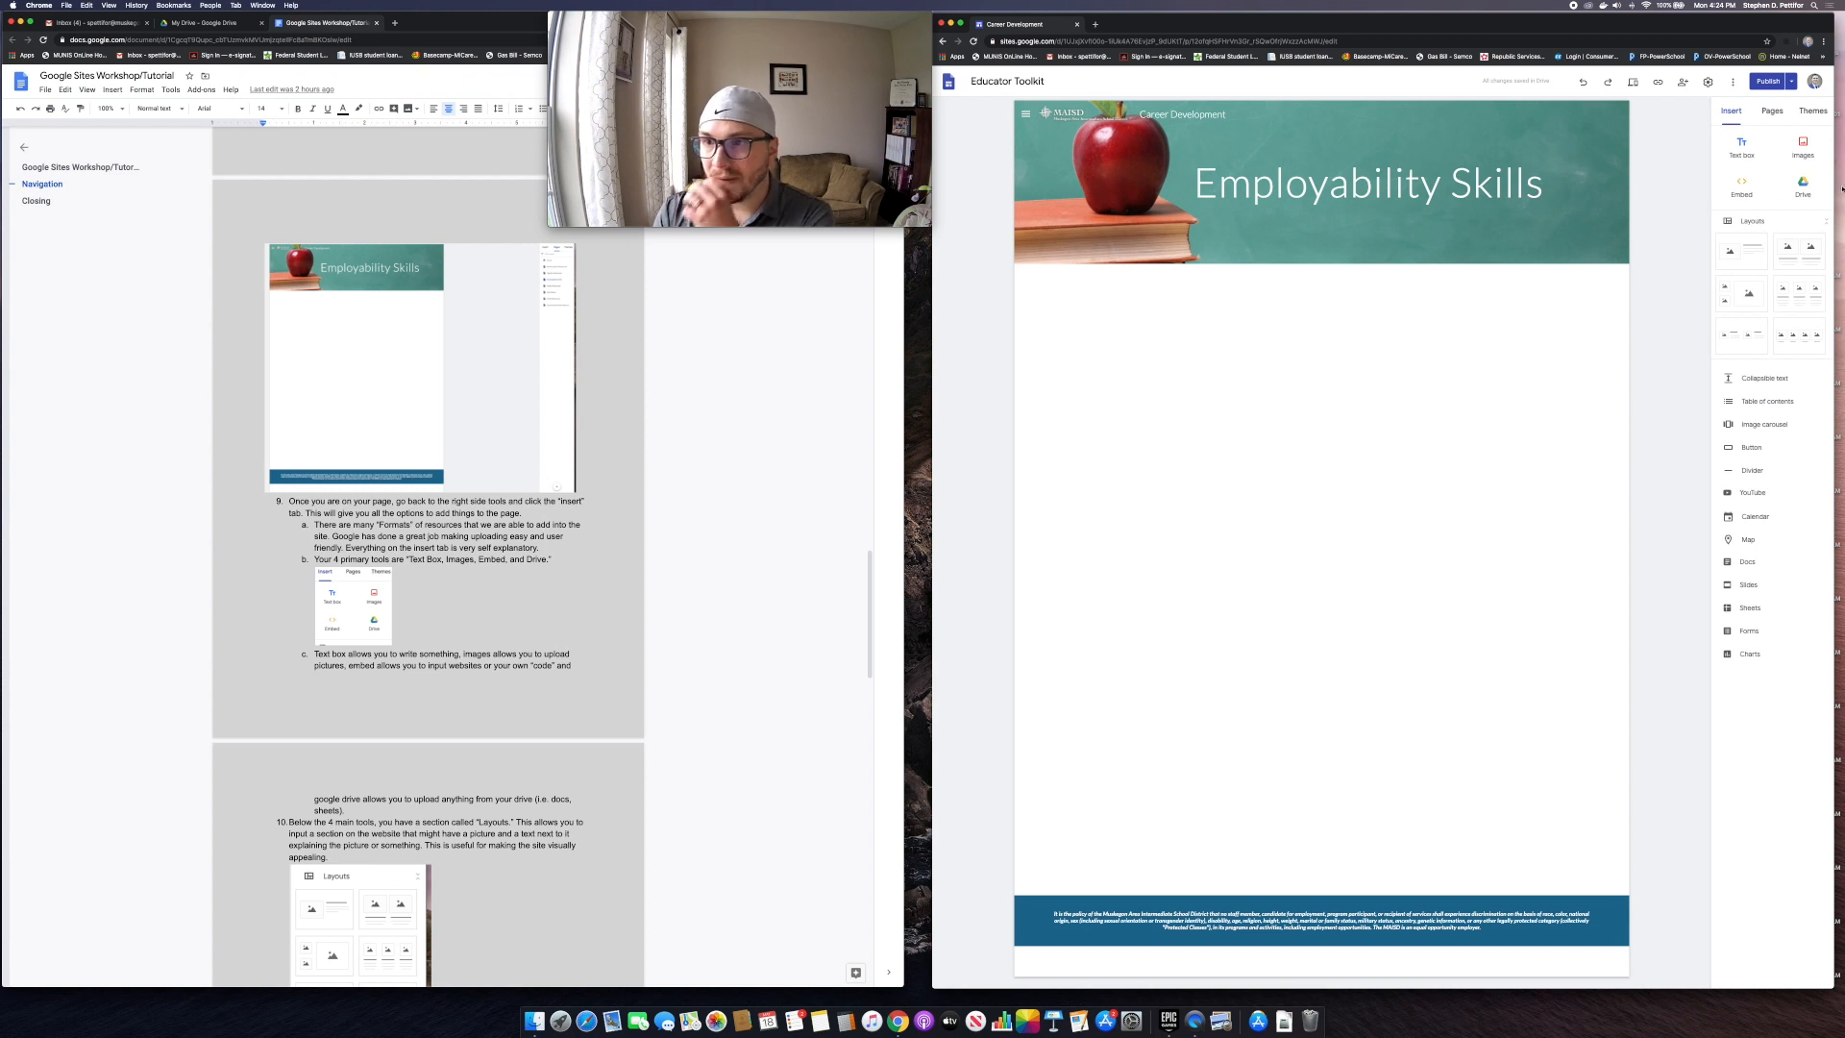
Step: Insert a text box reading 'Welcome' below the Employability Skills header
click(1742, 149)
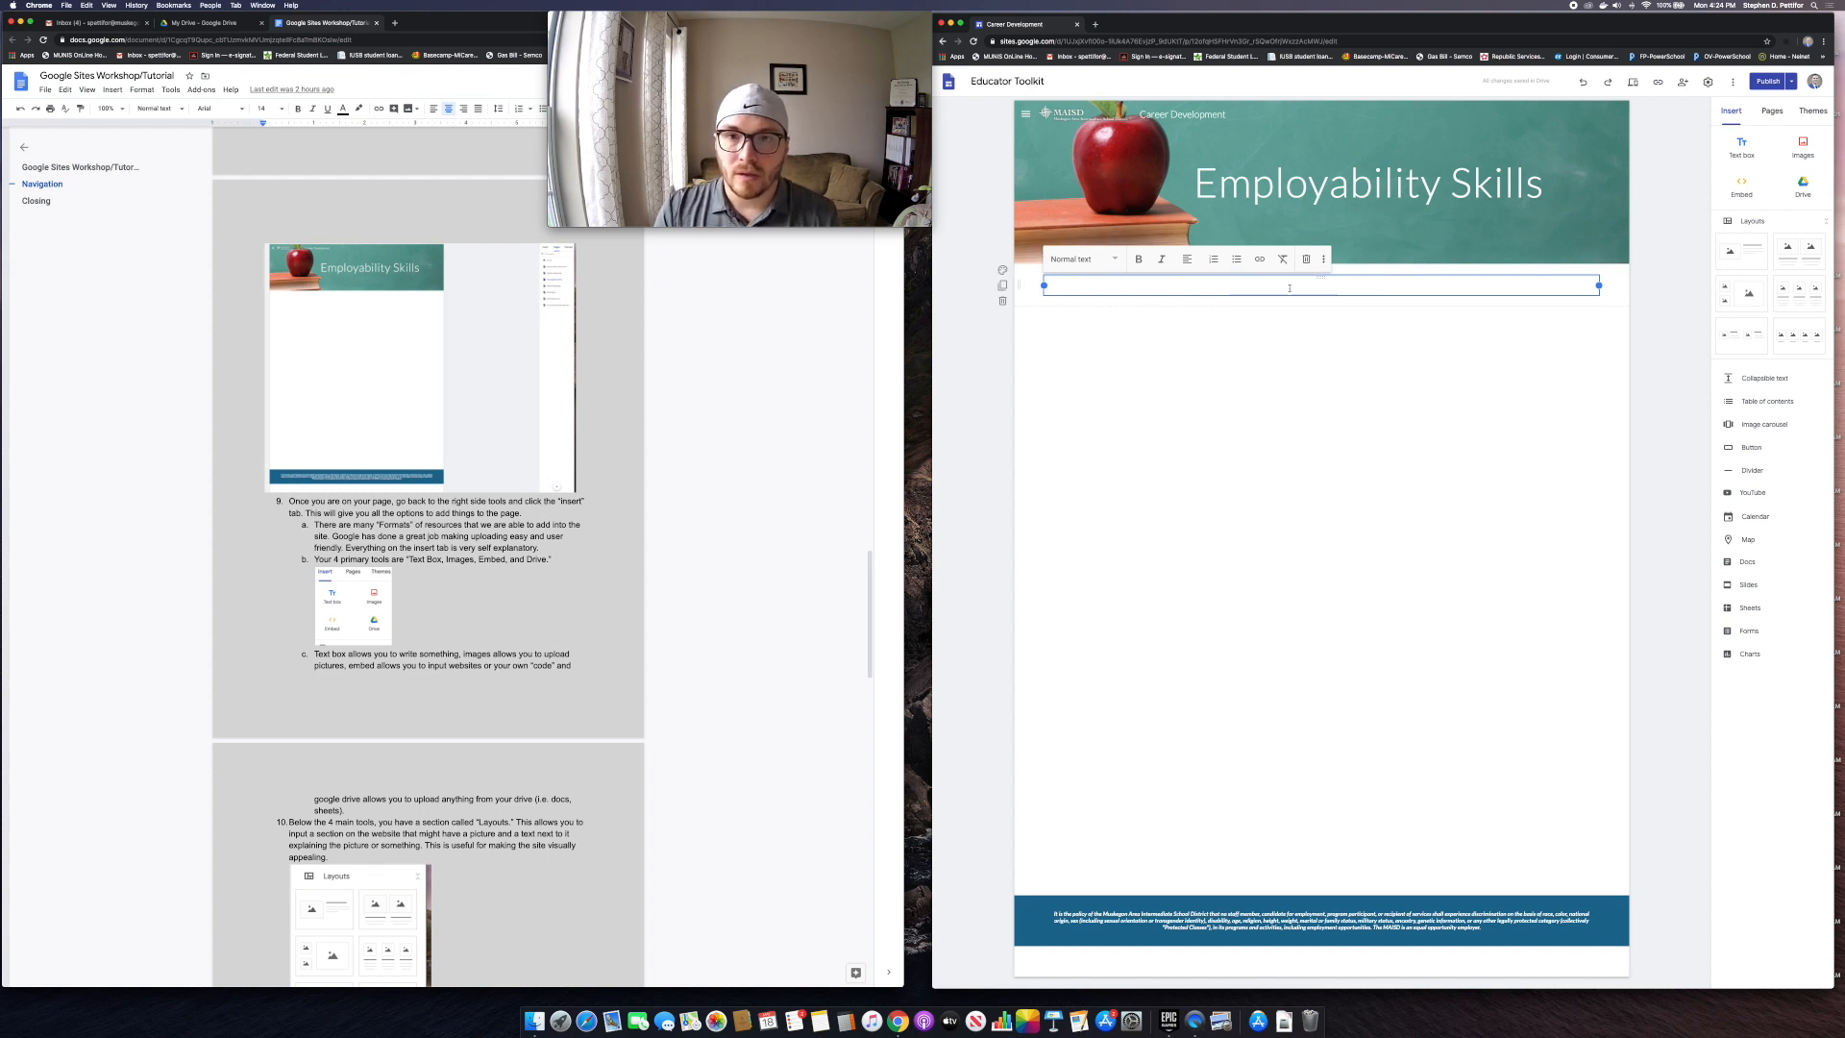
text(Welcome)
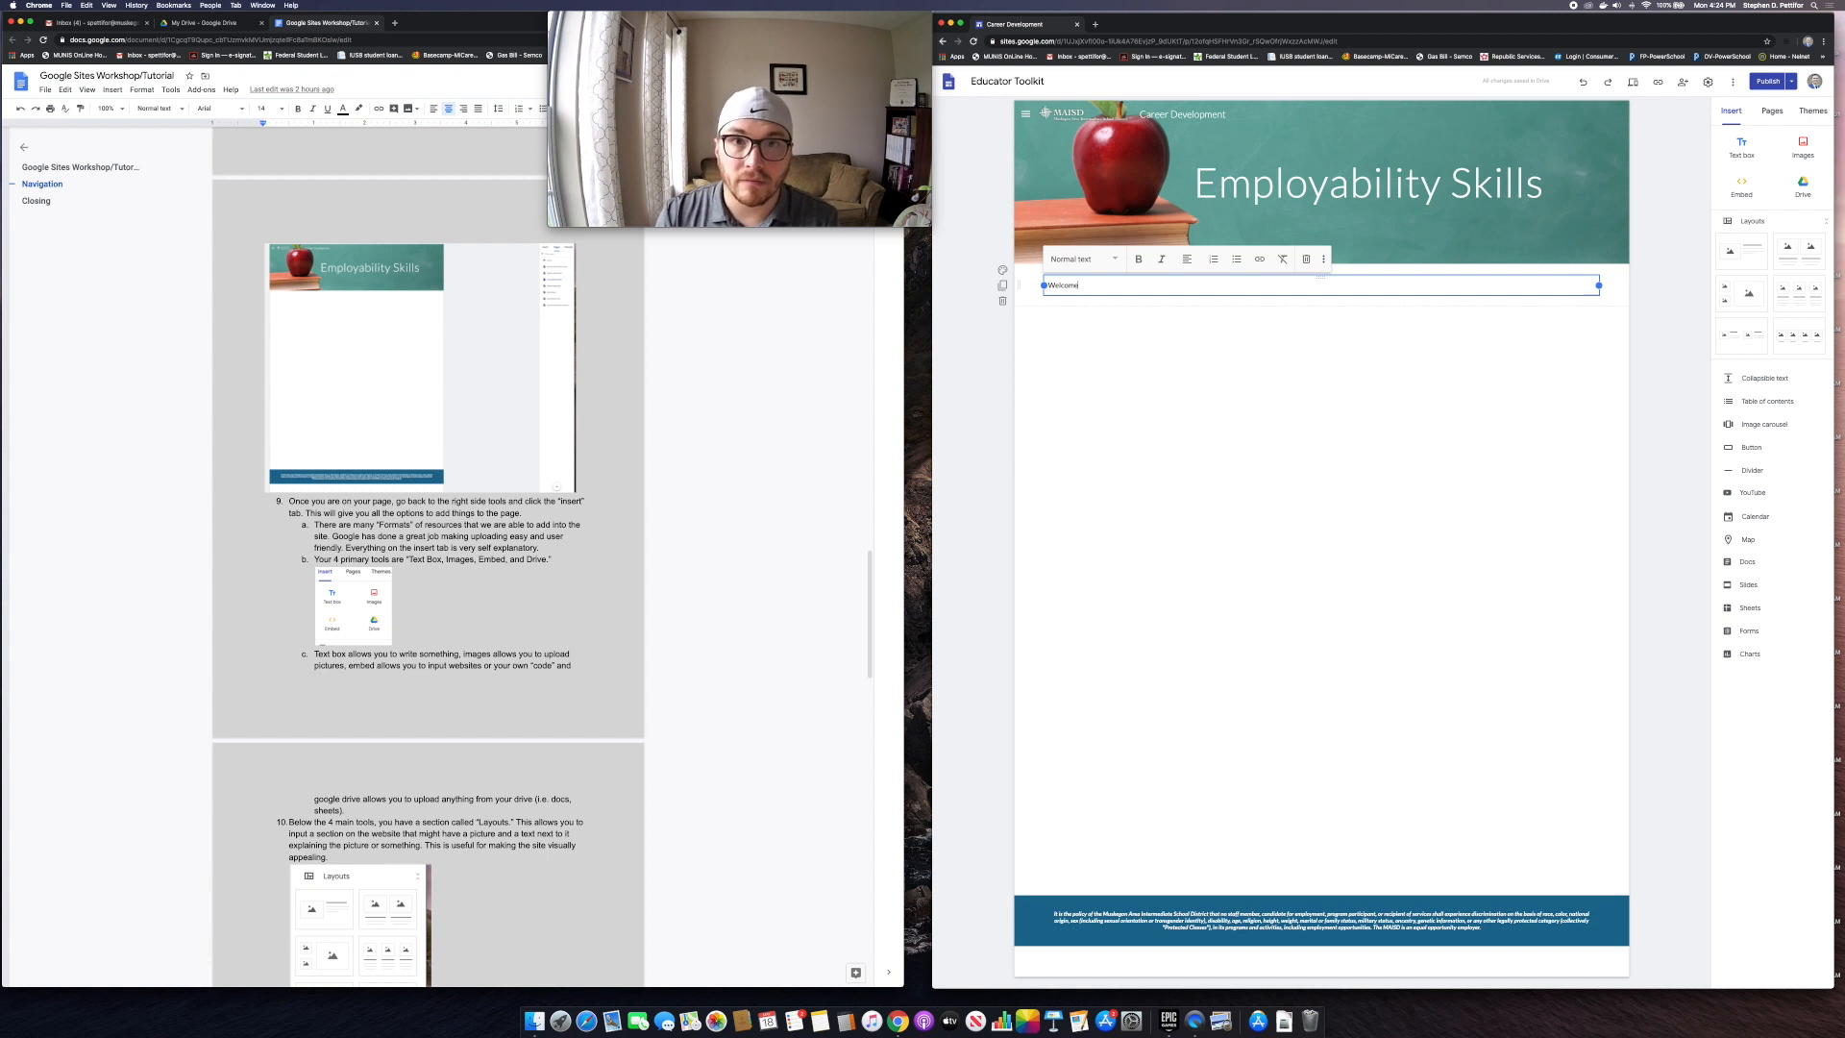
click(1262, 354)
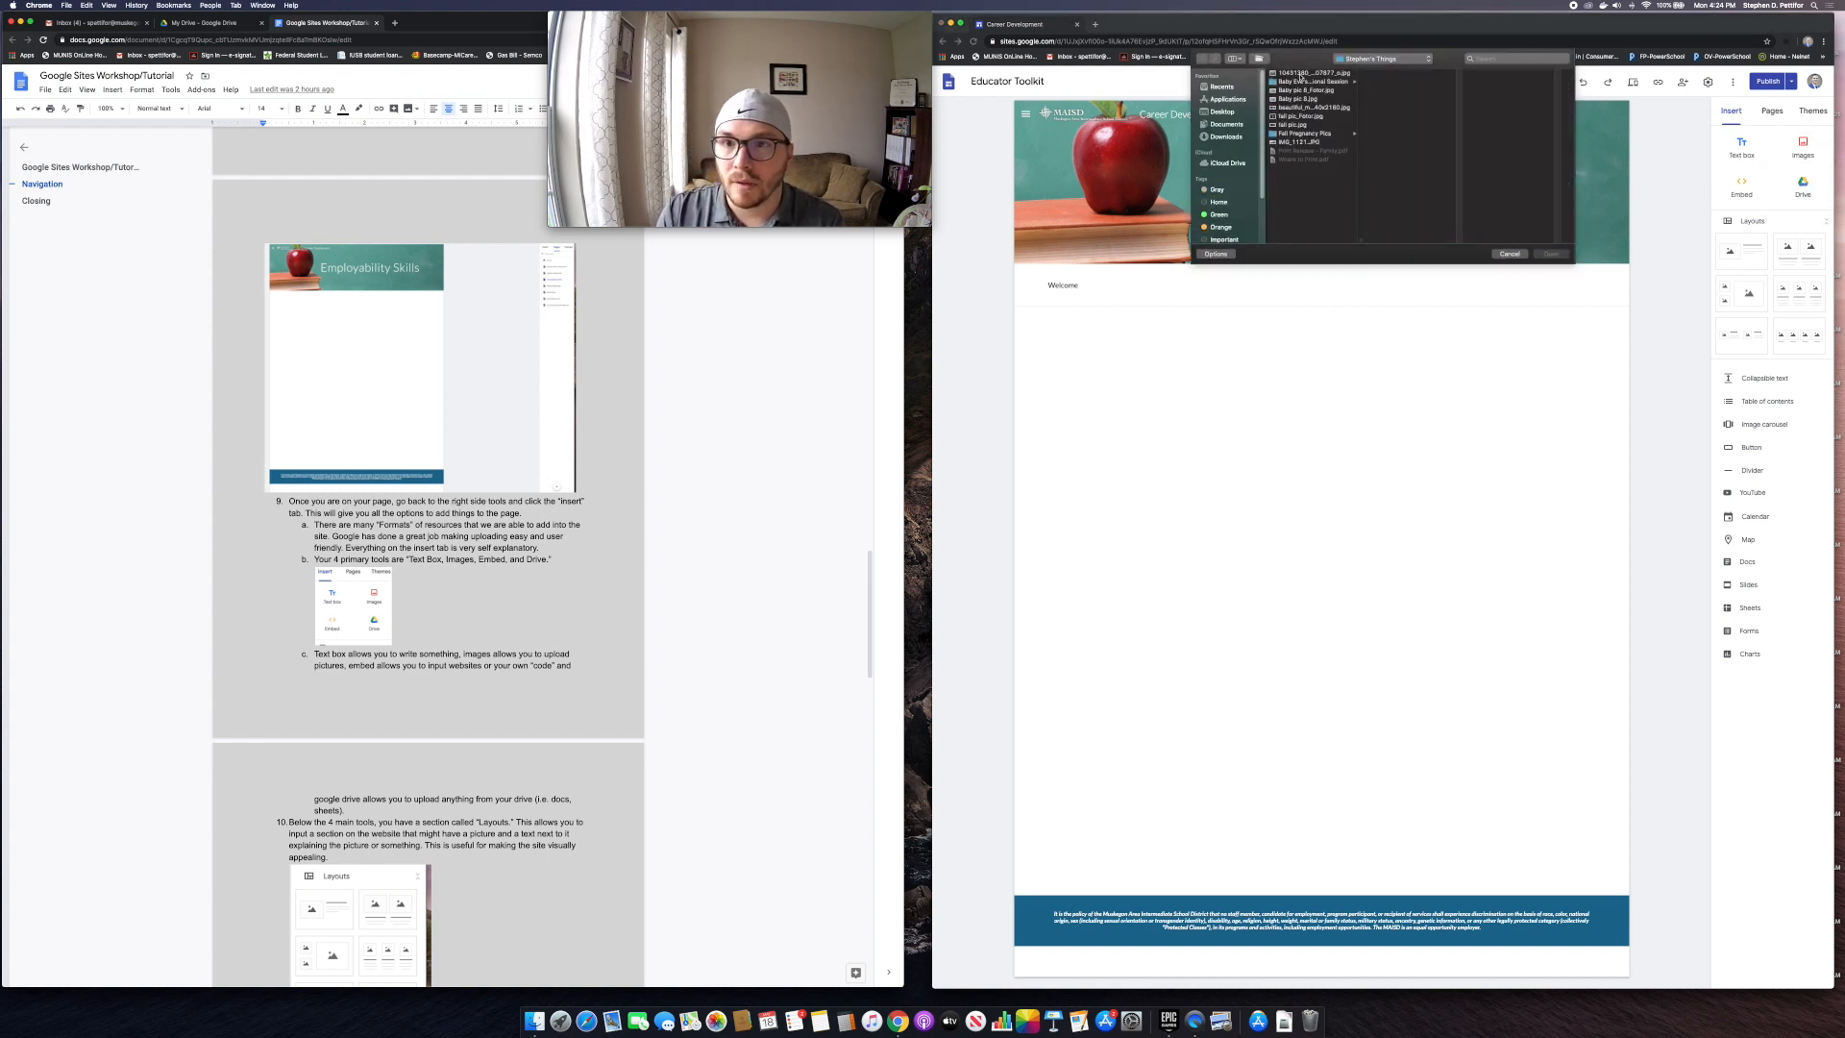
Step: Upload the golf-ball JPG and position it below the Welcome text
click(1301, 74)
click(1551, 254)
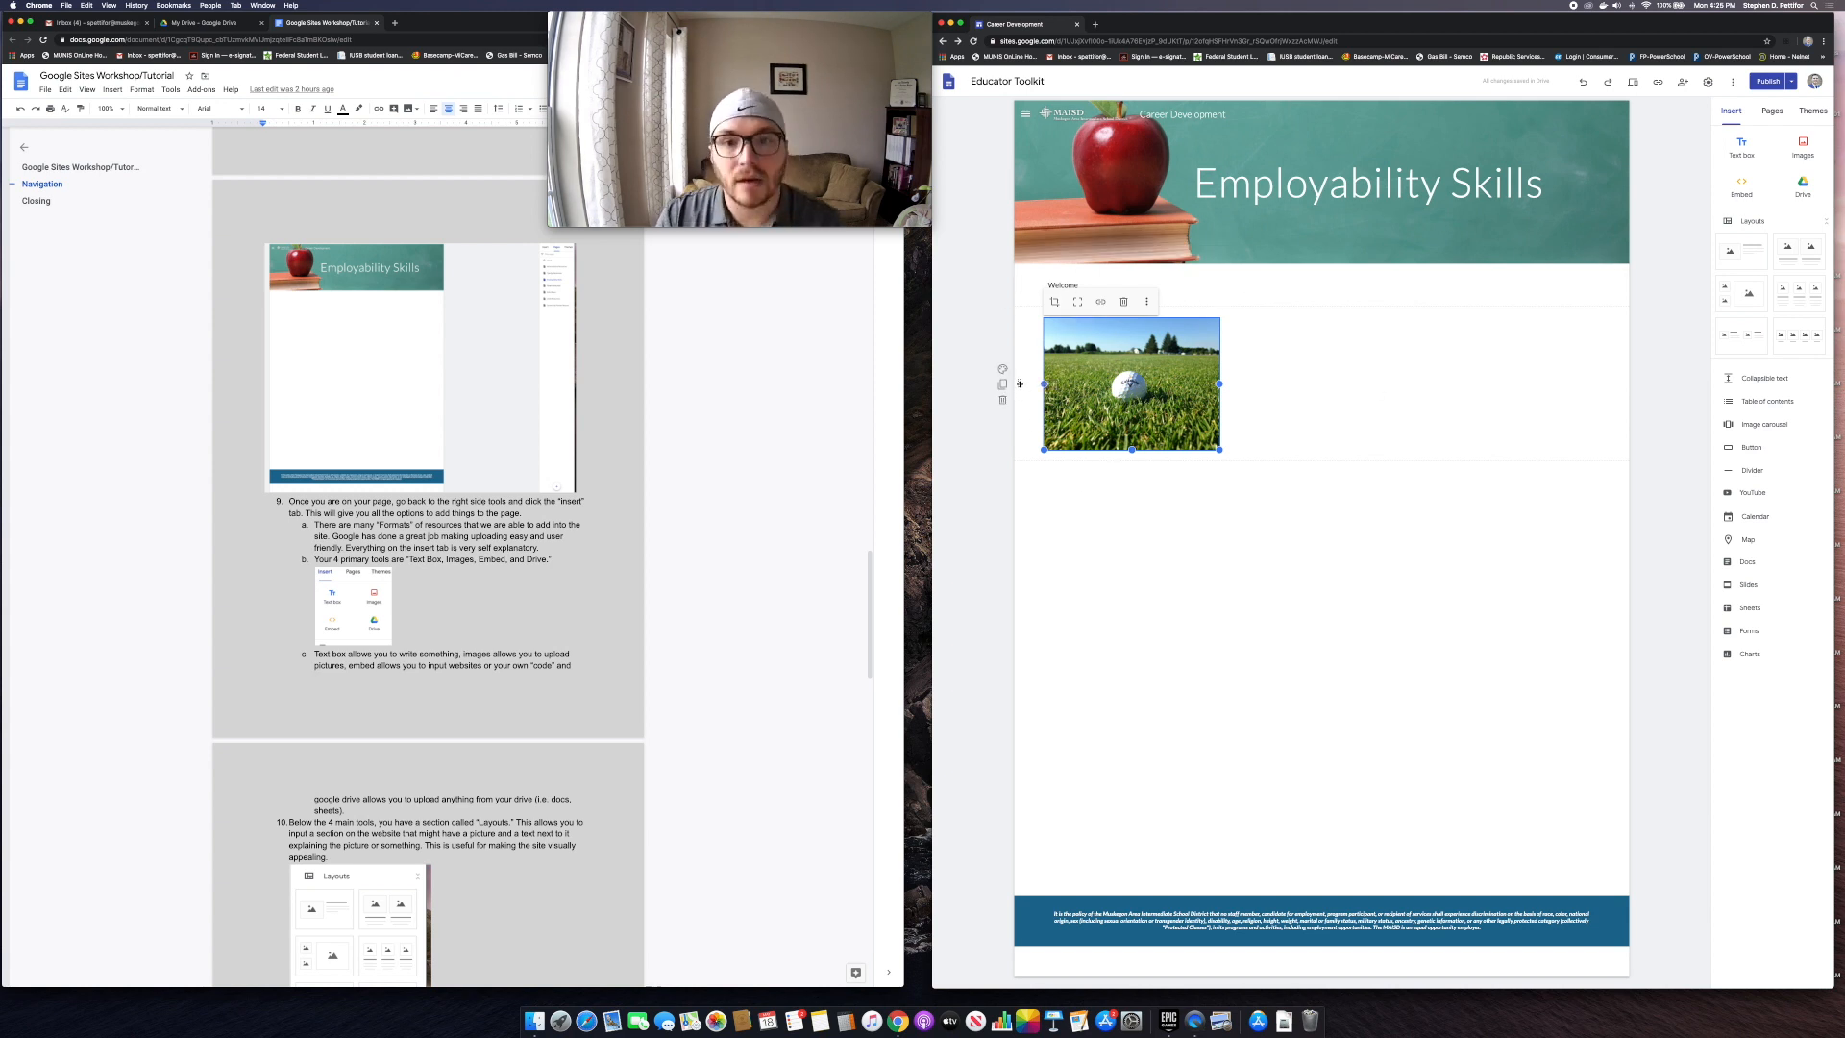
drag(1020, 385, 1023, 341)
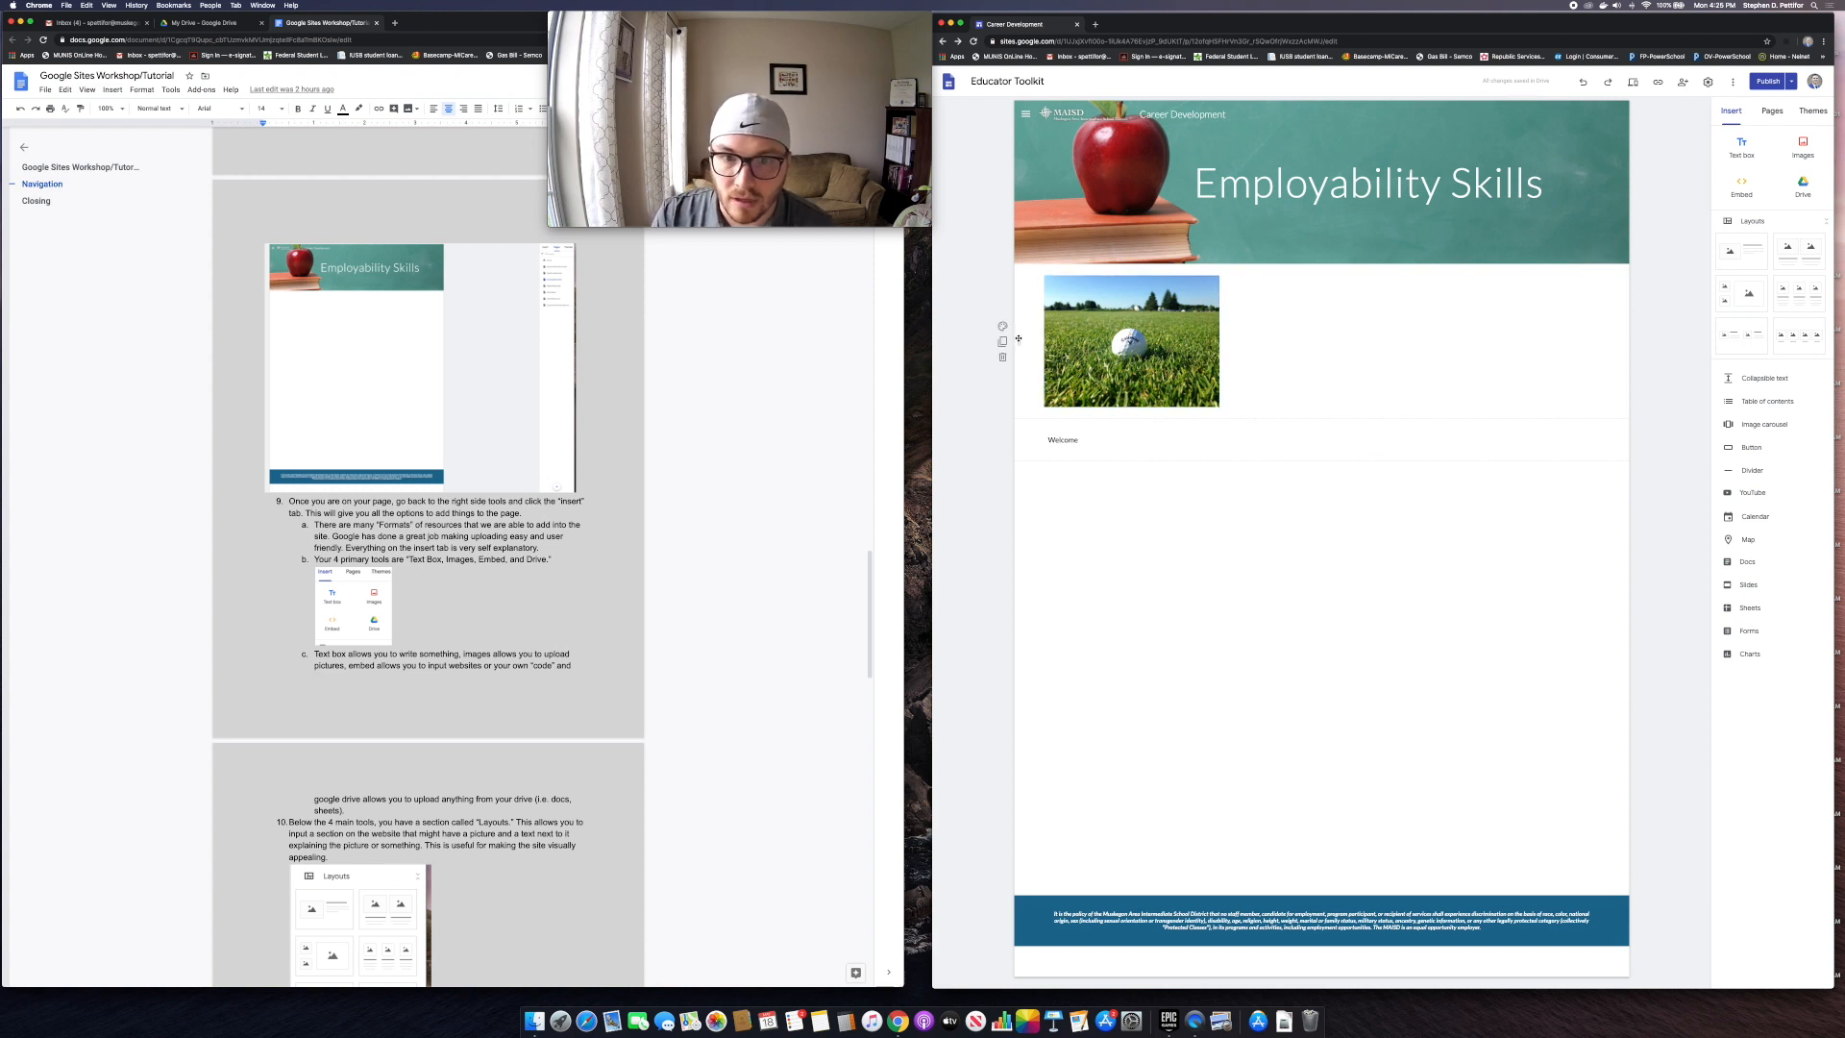
drag(1018, 342, 1022, 495)
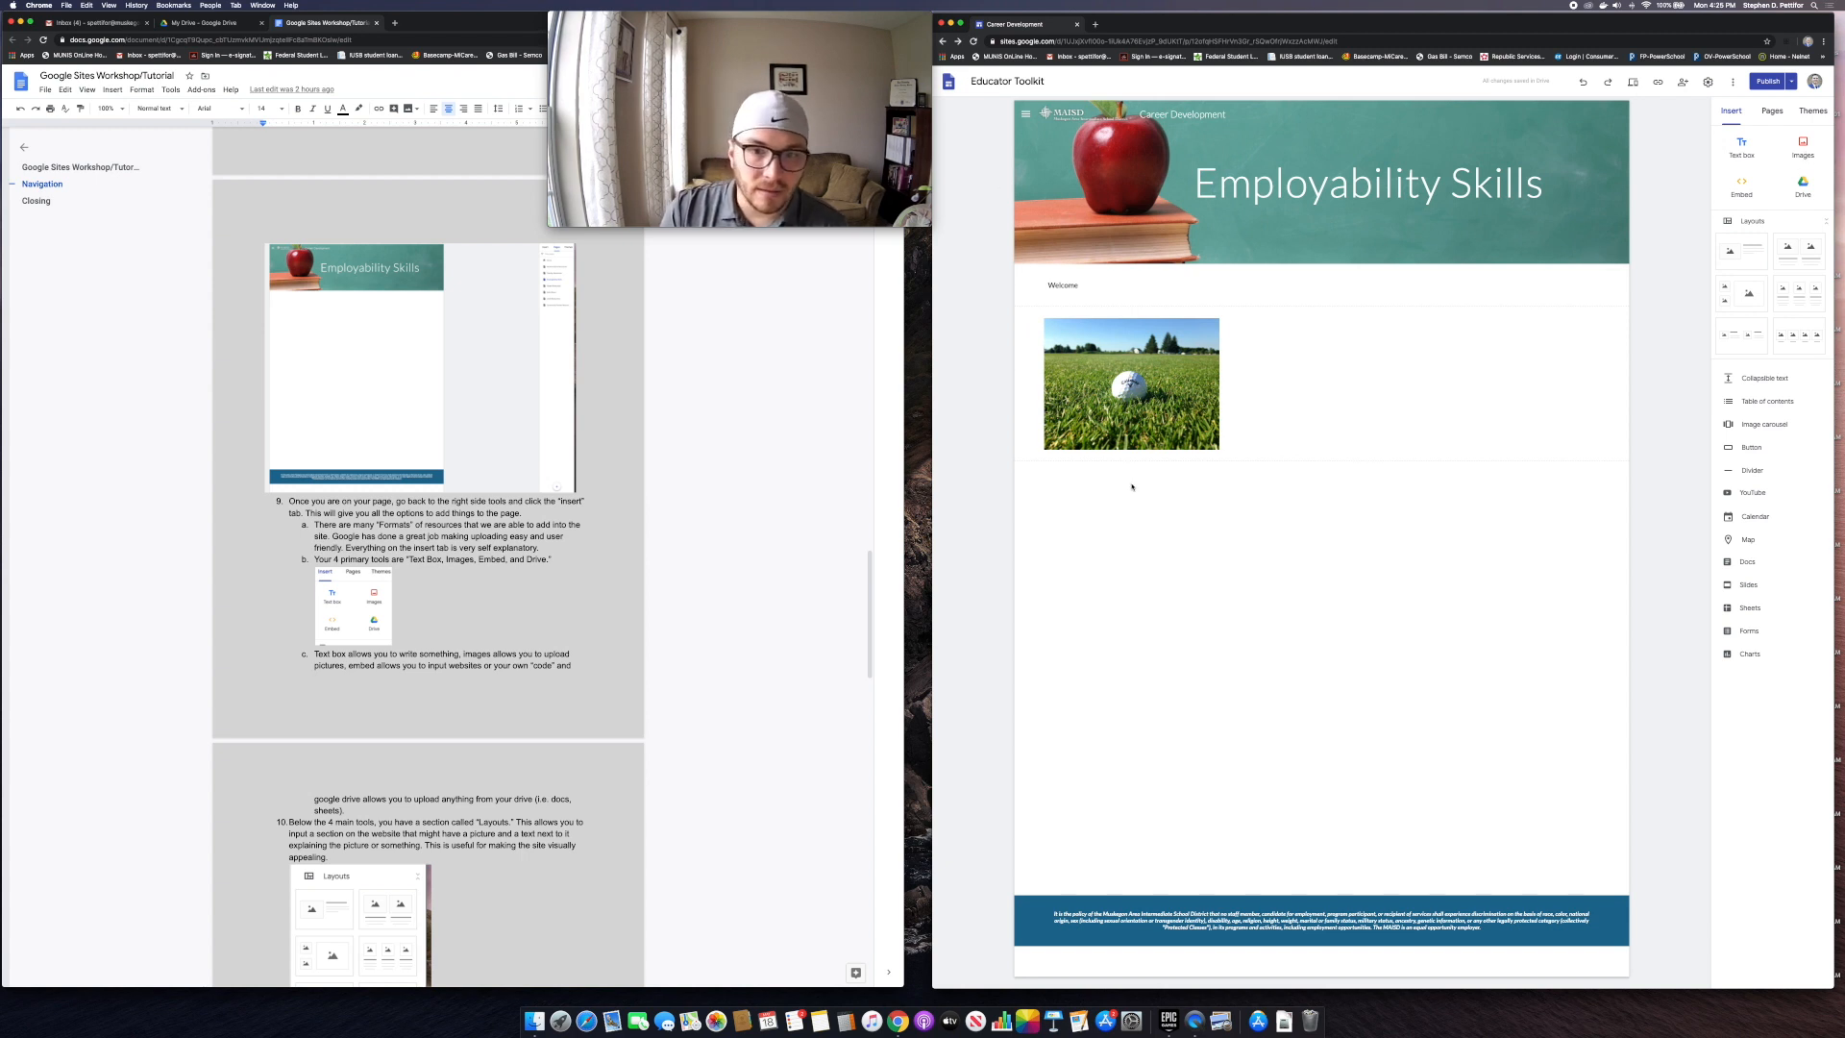
Step: Add an image-and-text section below the photo with the golf-ball photo uploaded into it
scroll(398, 627, down, 3)
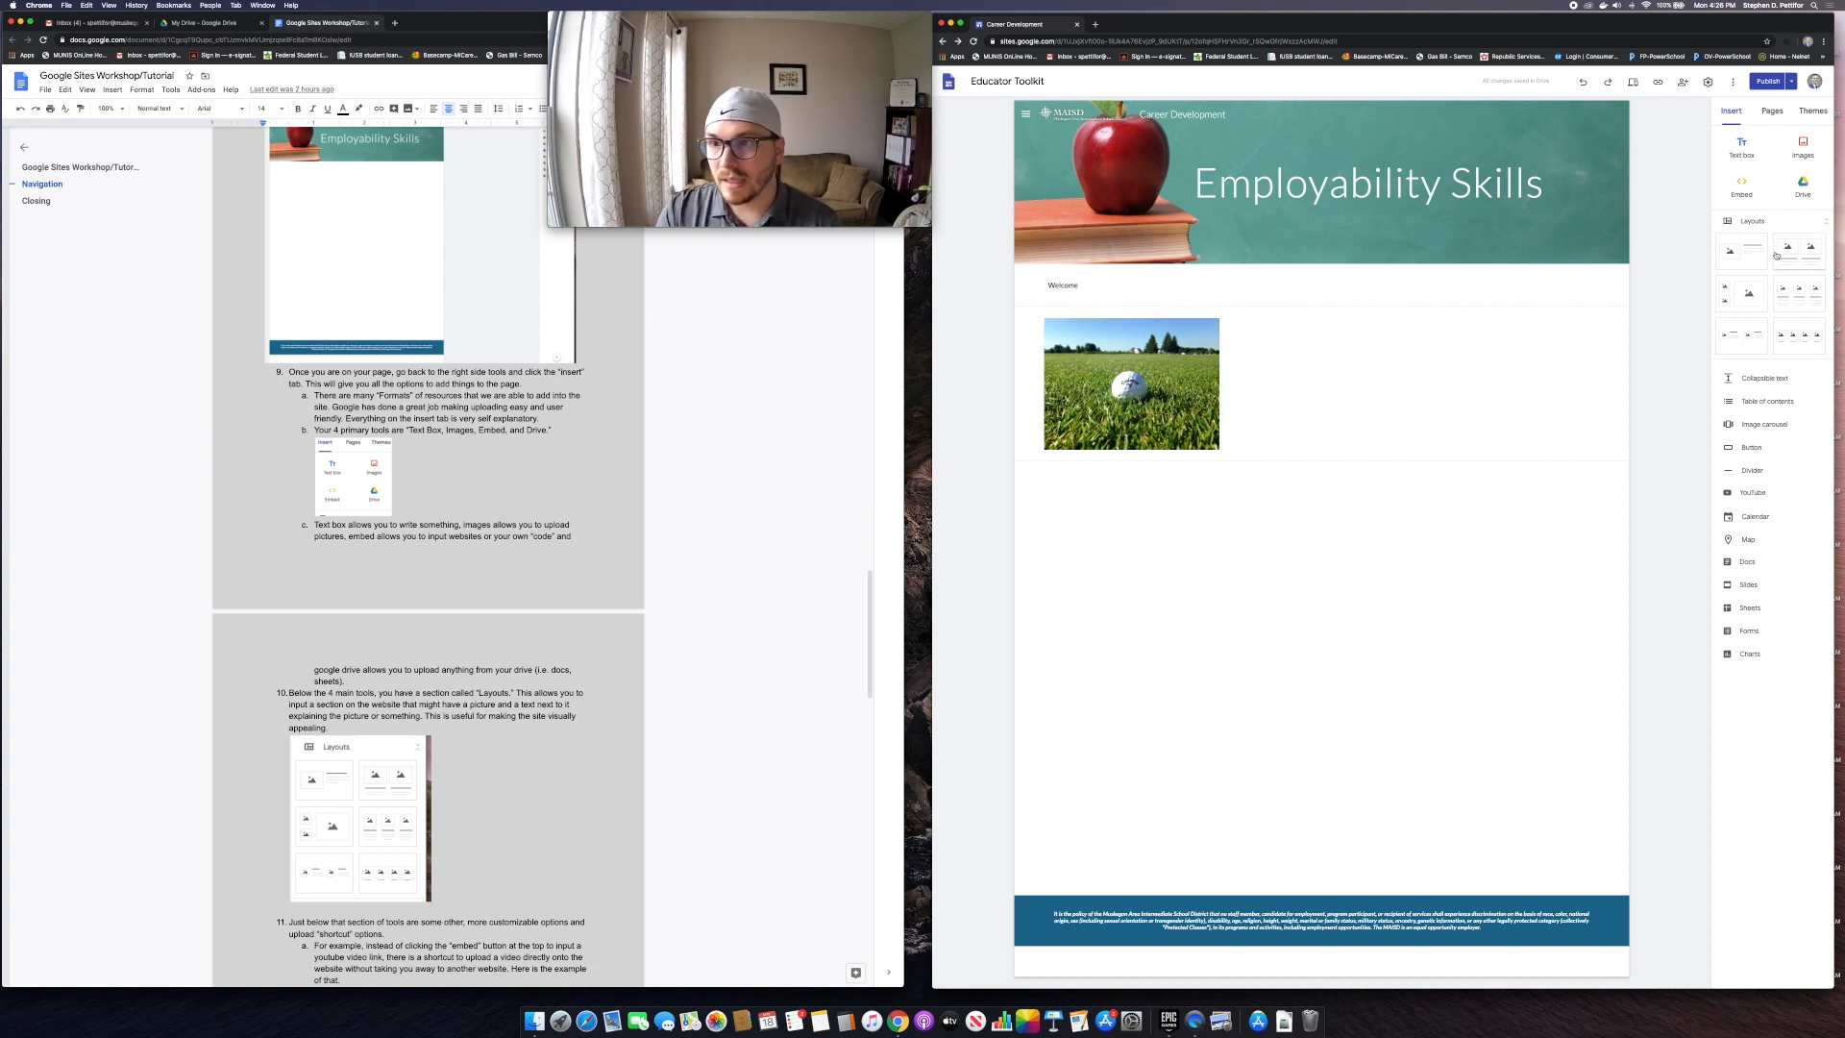
click(1746, 259)
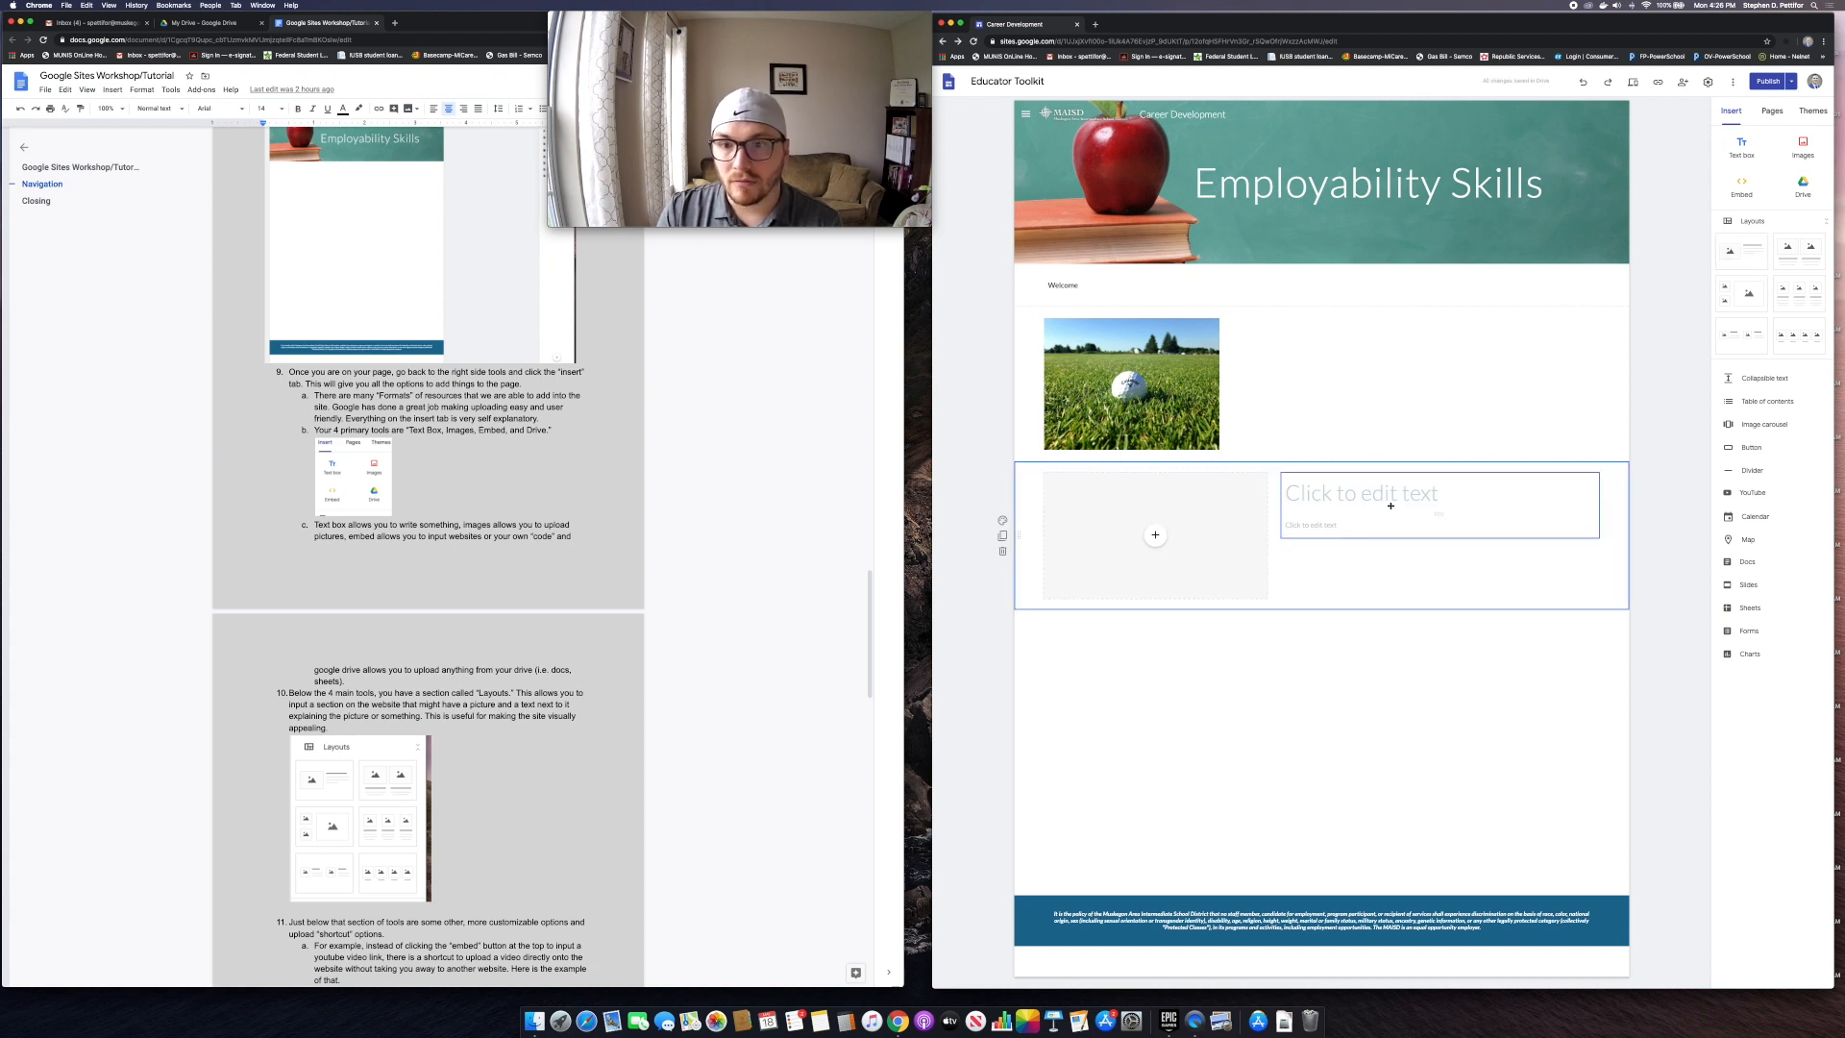
click(1155, 535)
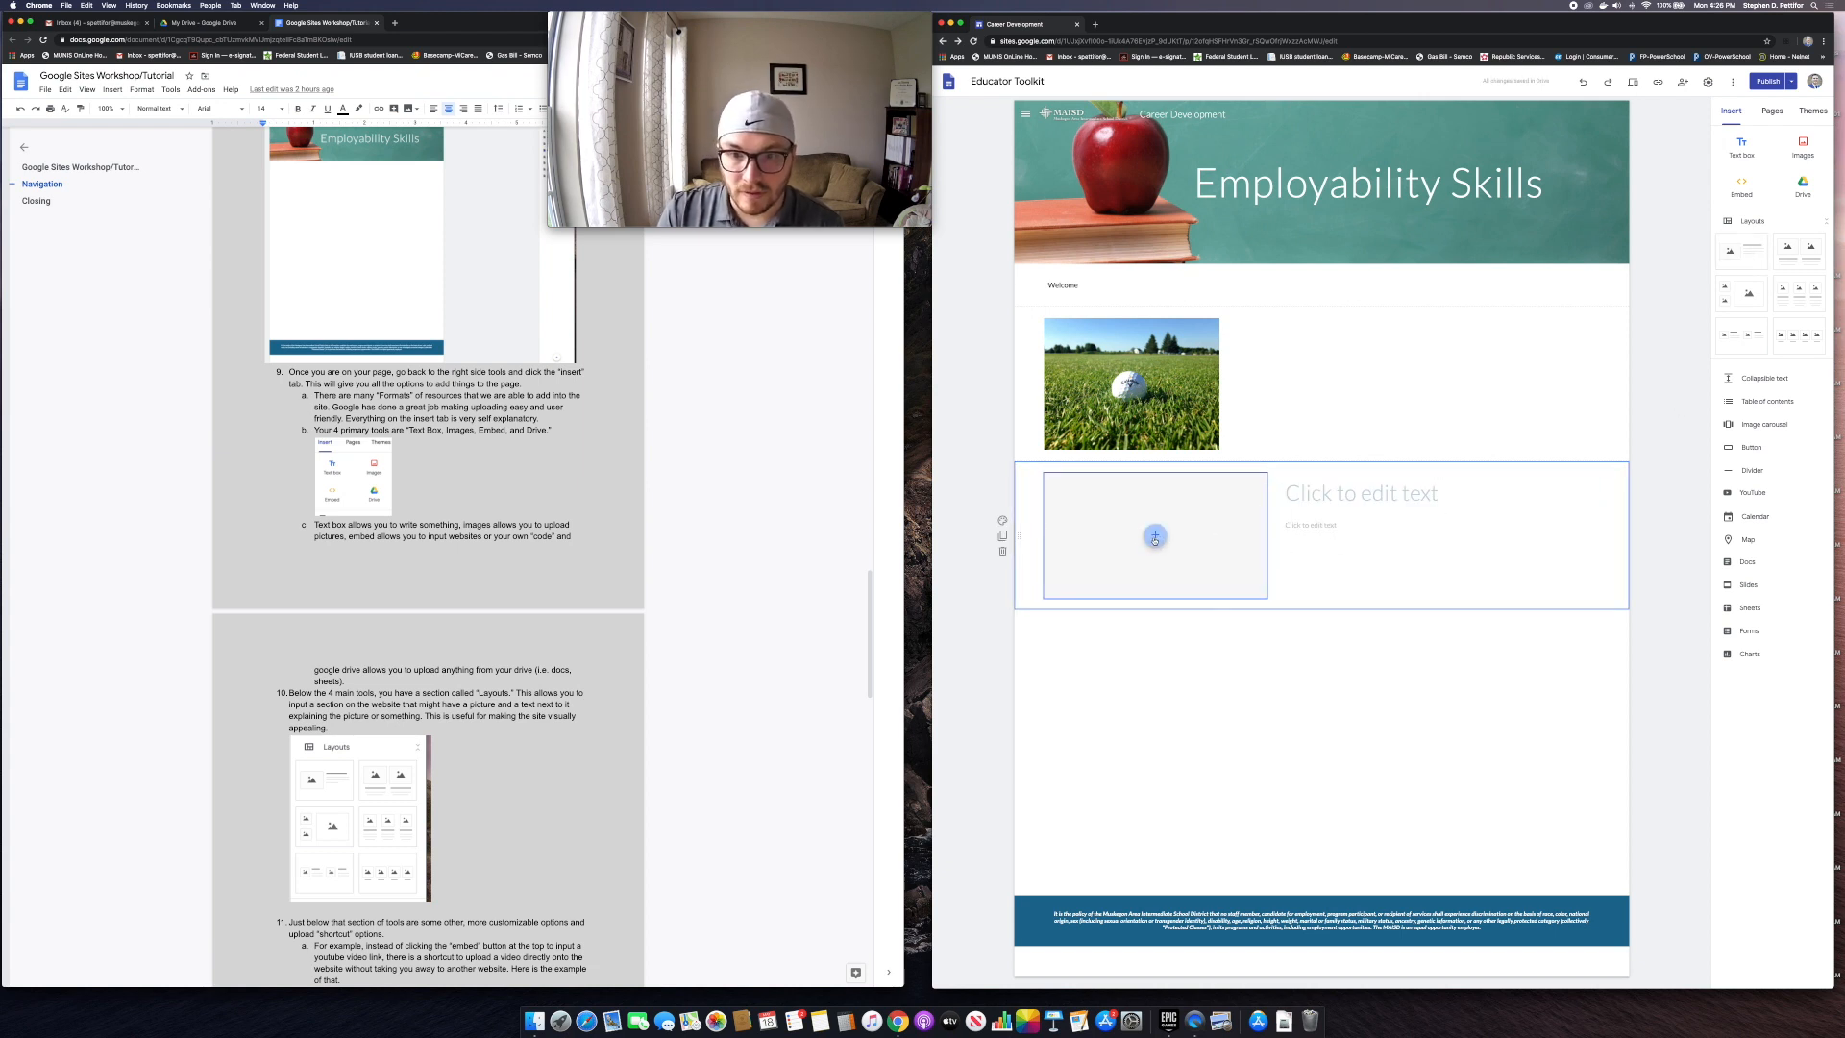
click(1174, 566)
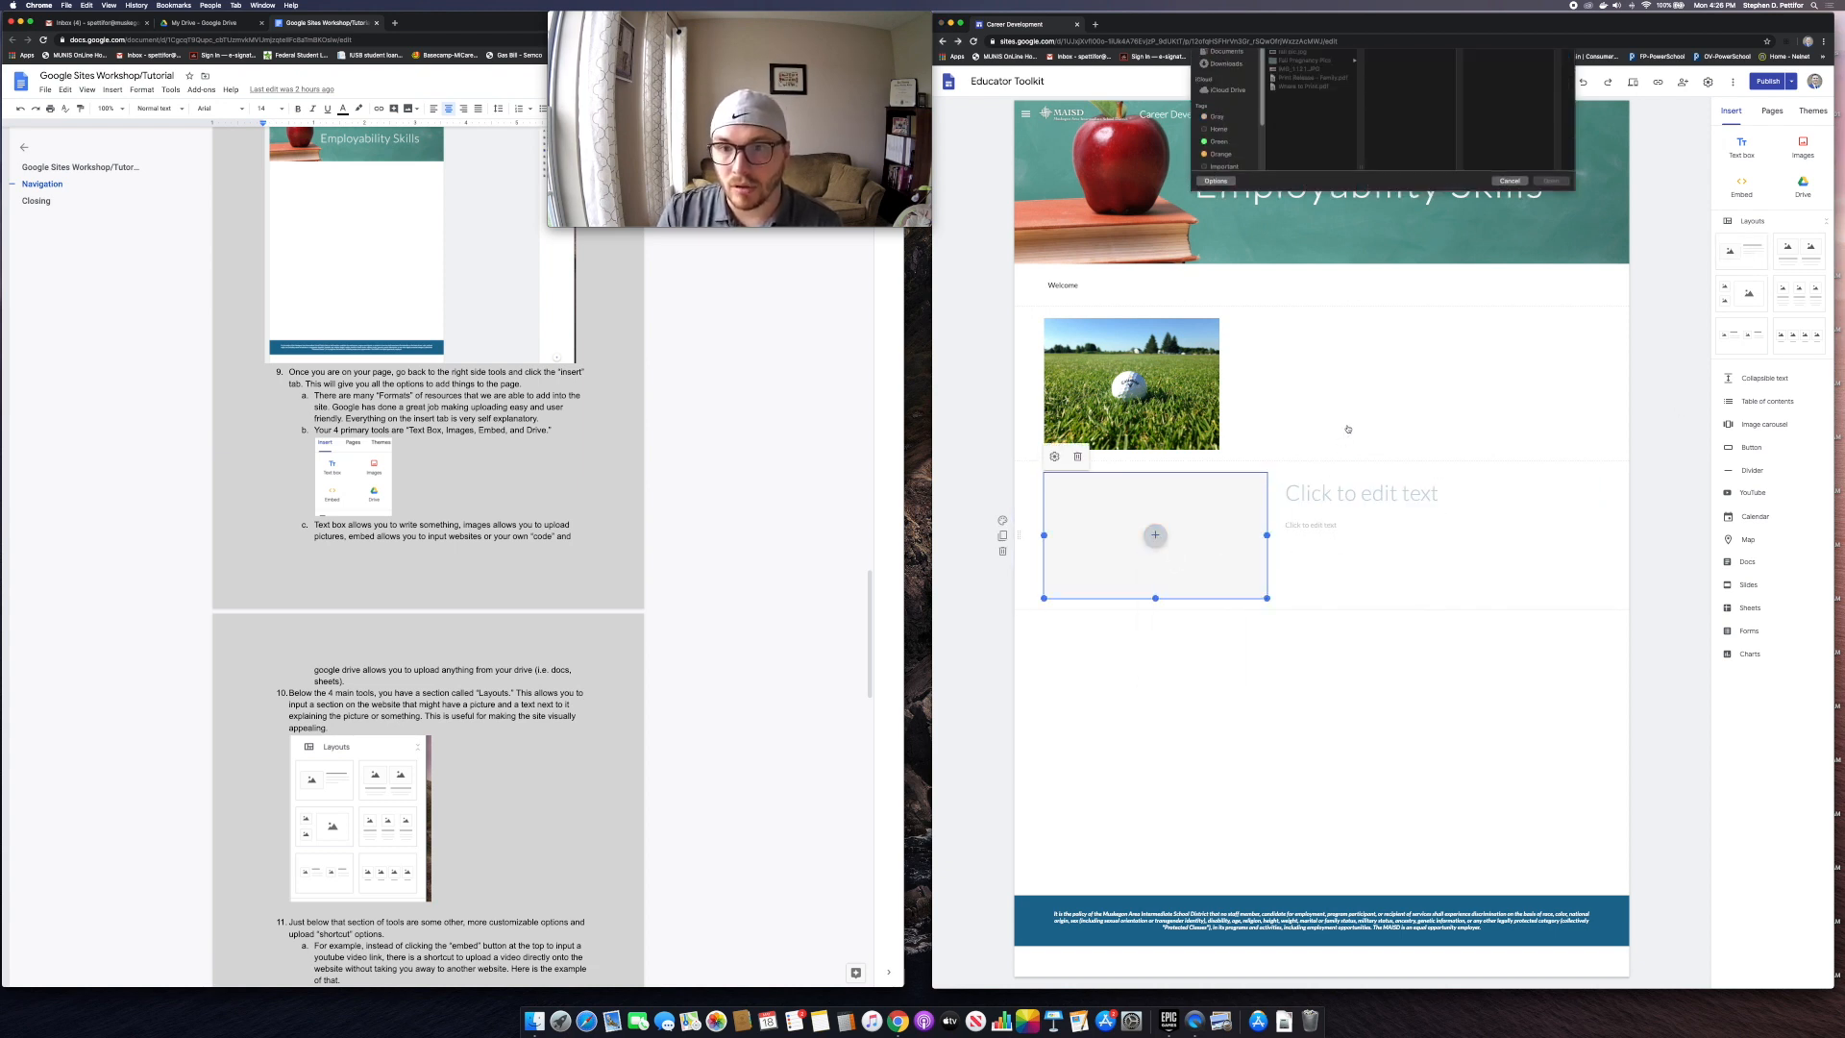
click(1300, 74)
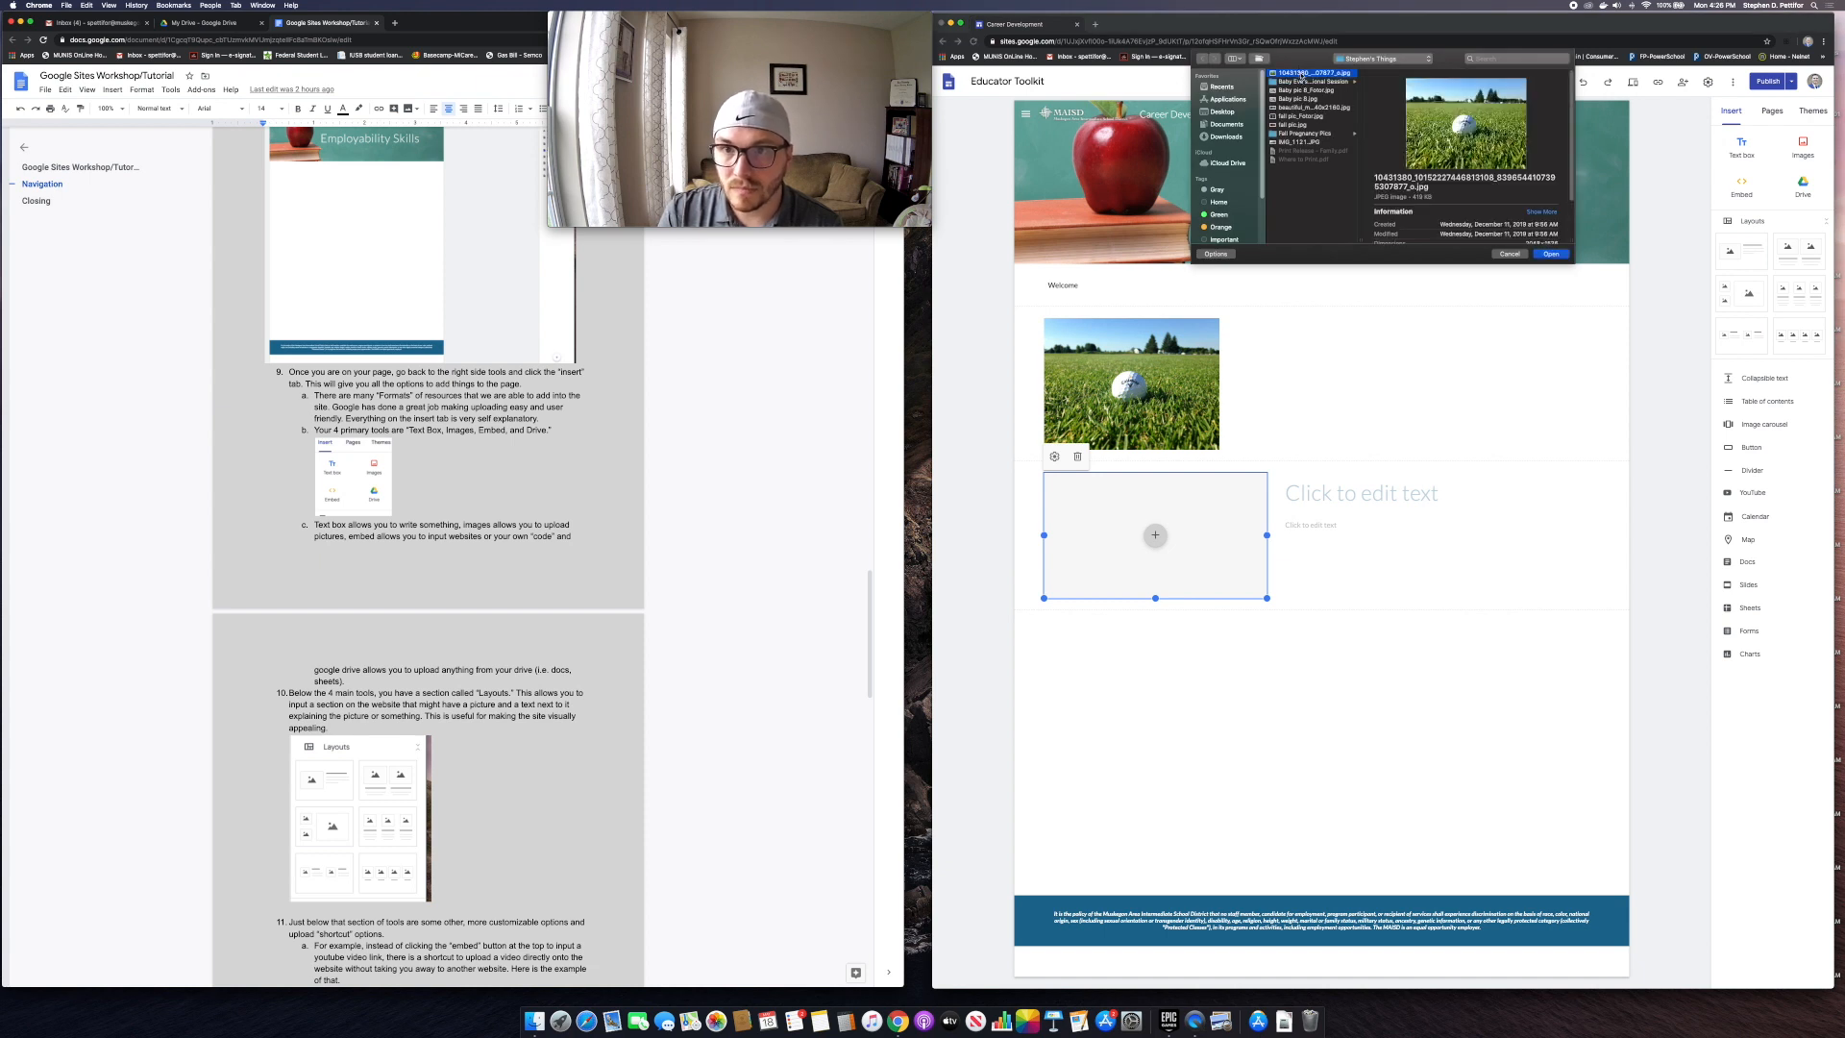
click(1551, 254)
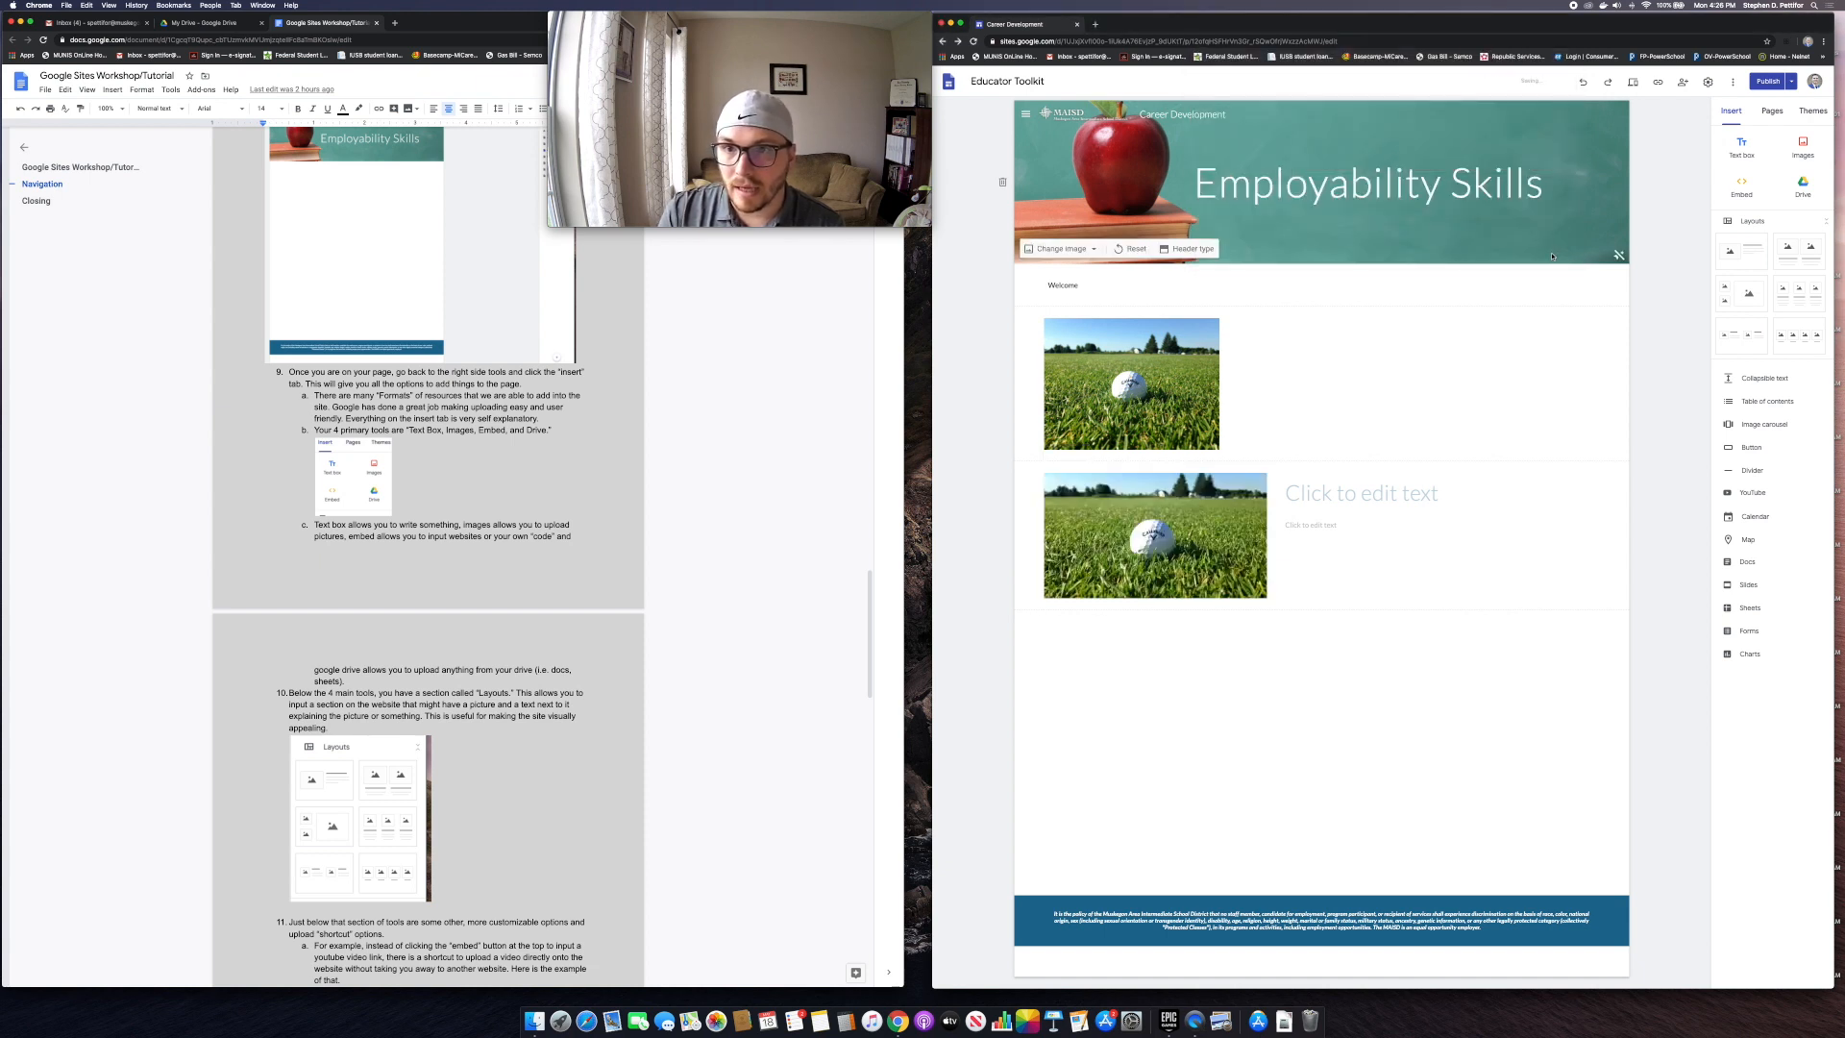
Step: Title the section 'GOLF IS AWESOME!' with the caption 'I love playing golf'
click(1332, 494)
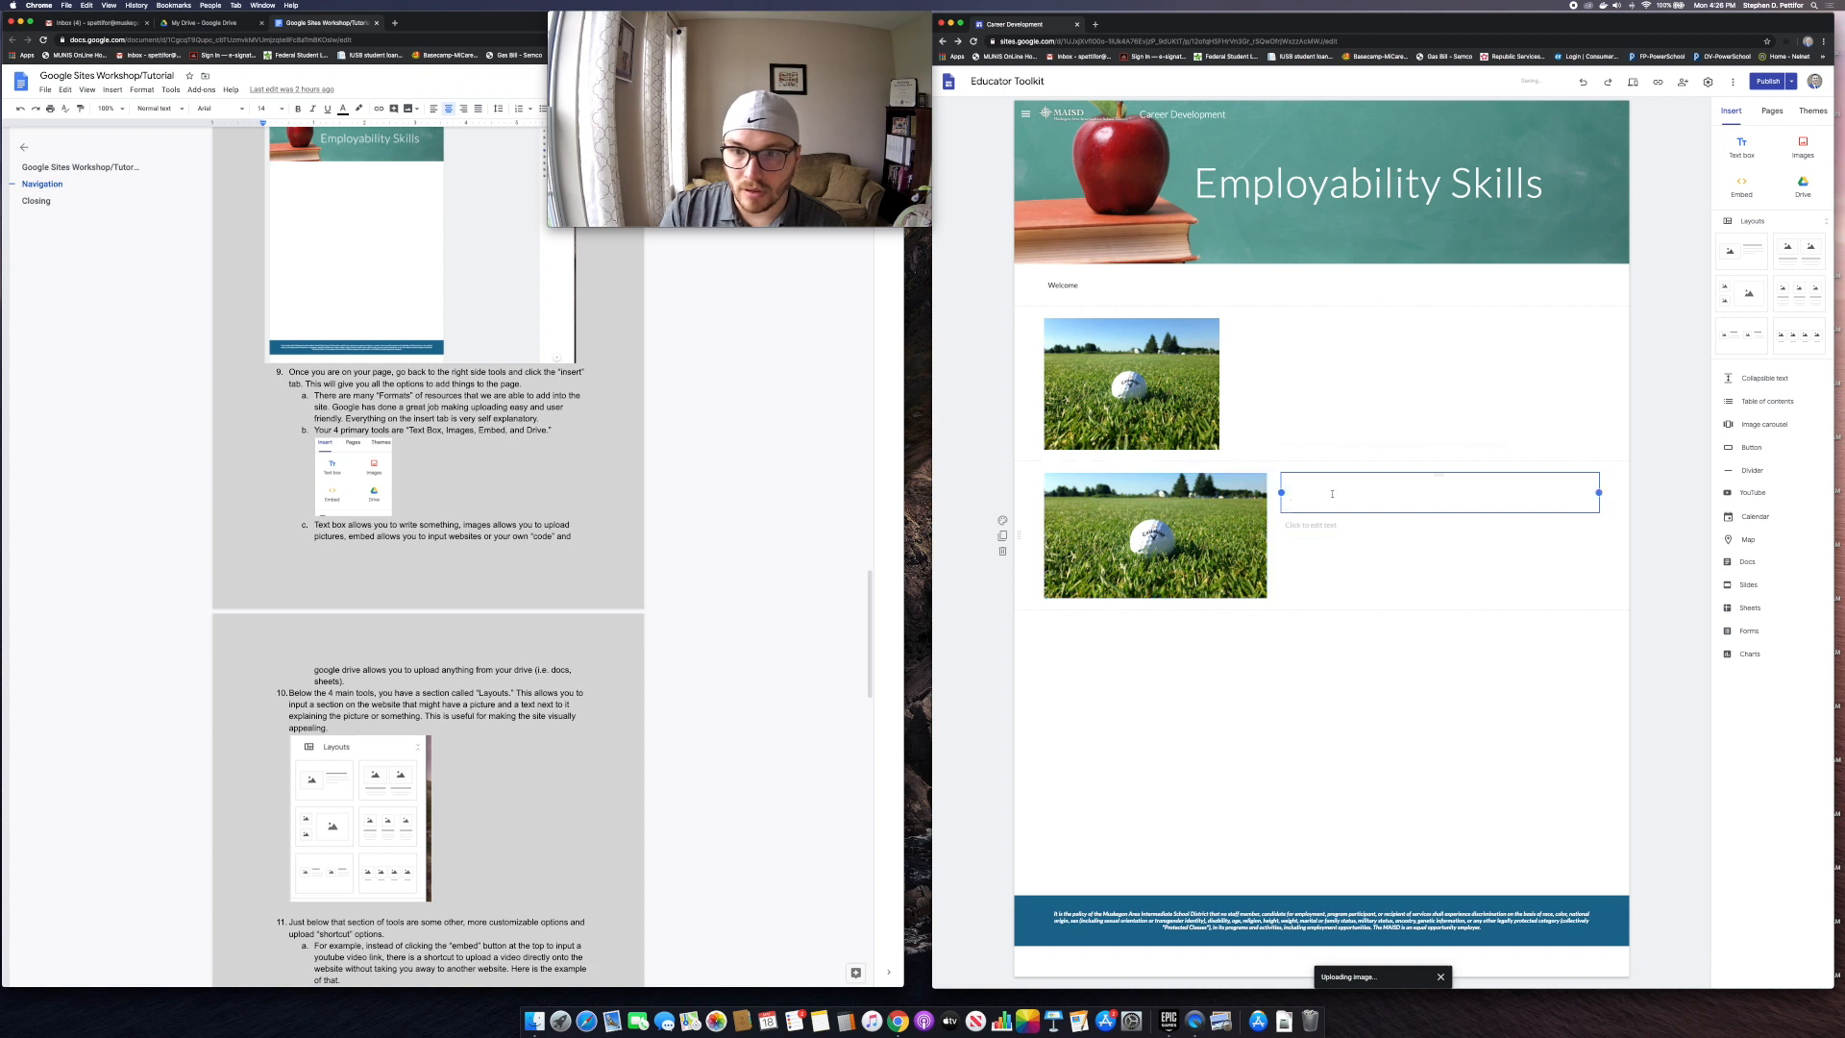
text(GOLF )
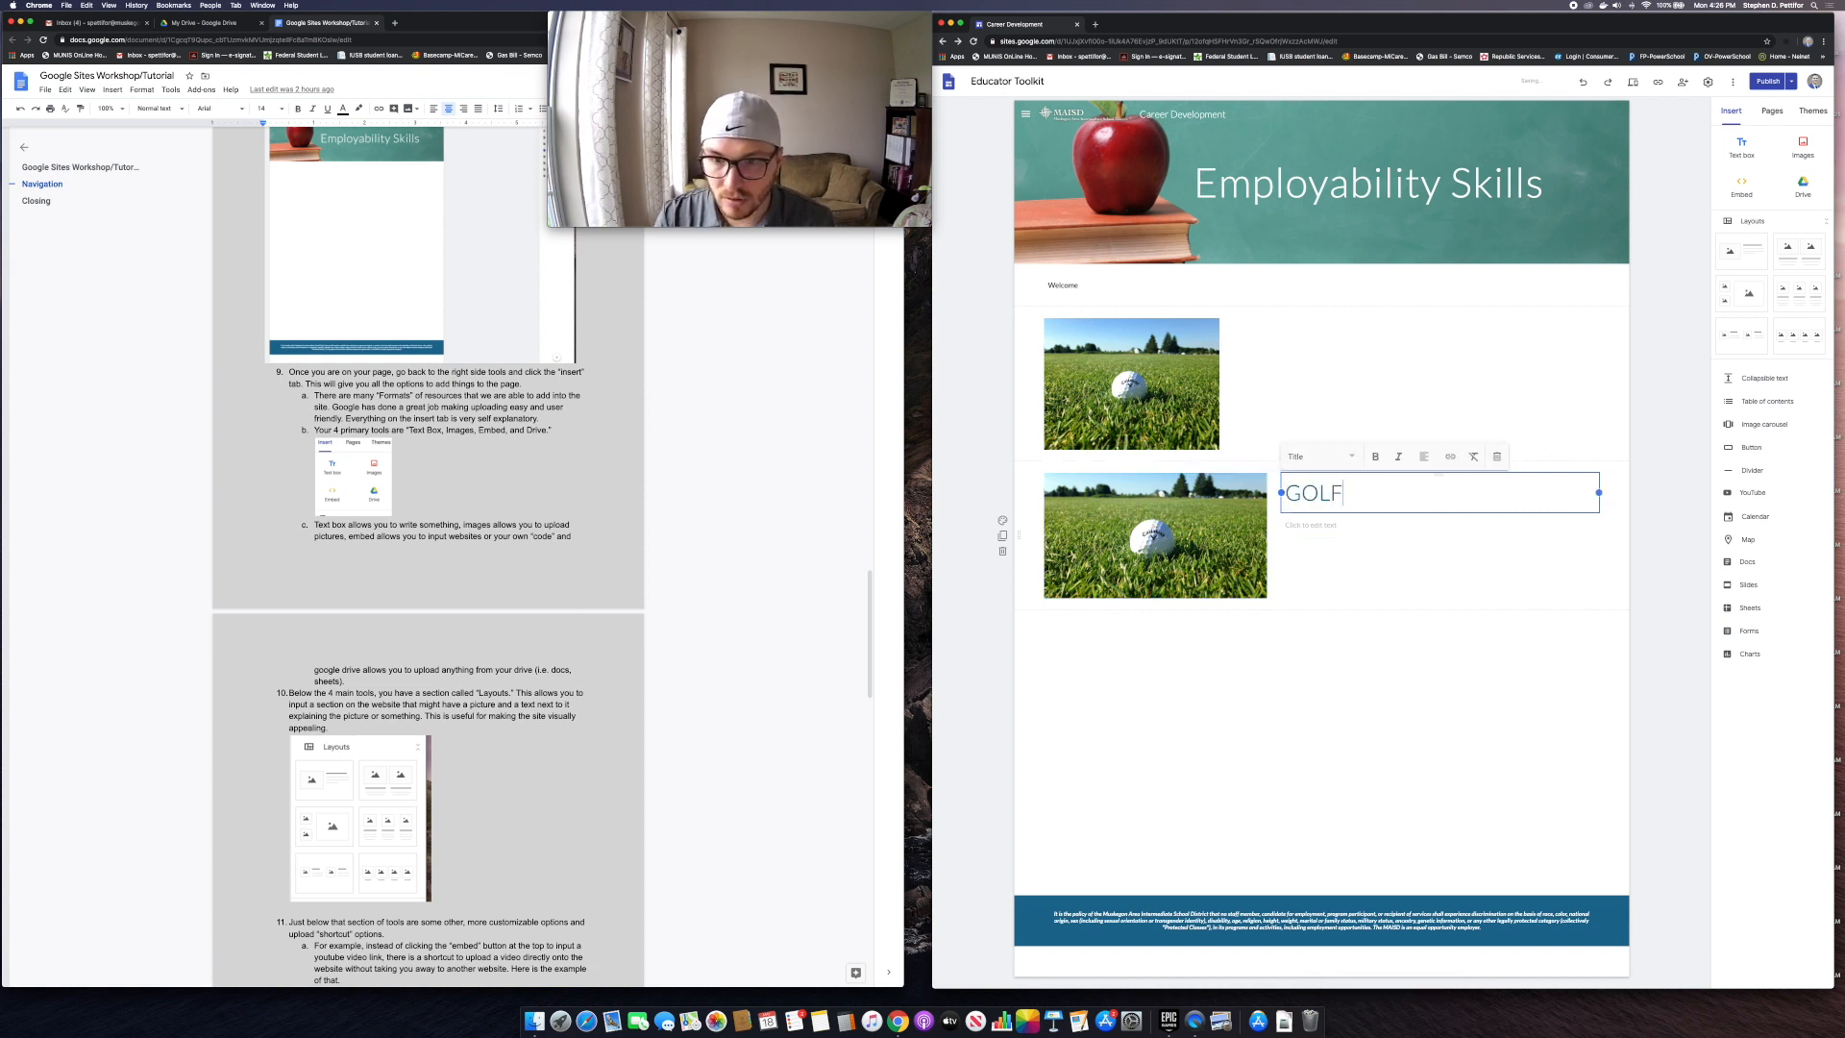
text(IS AWES)
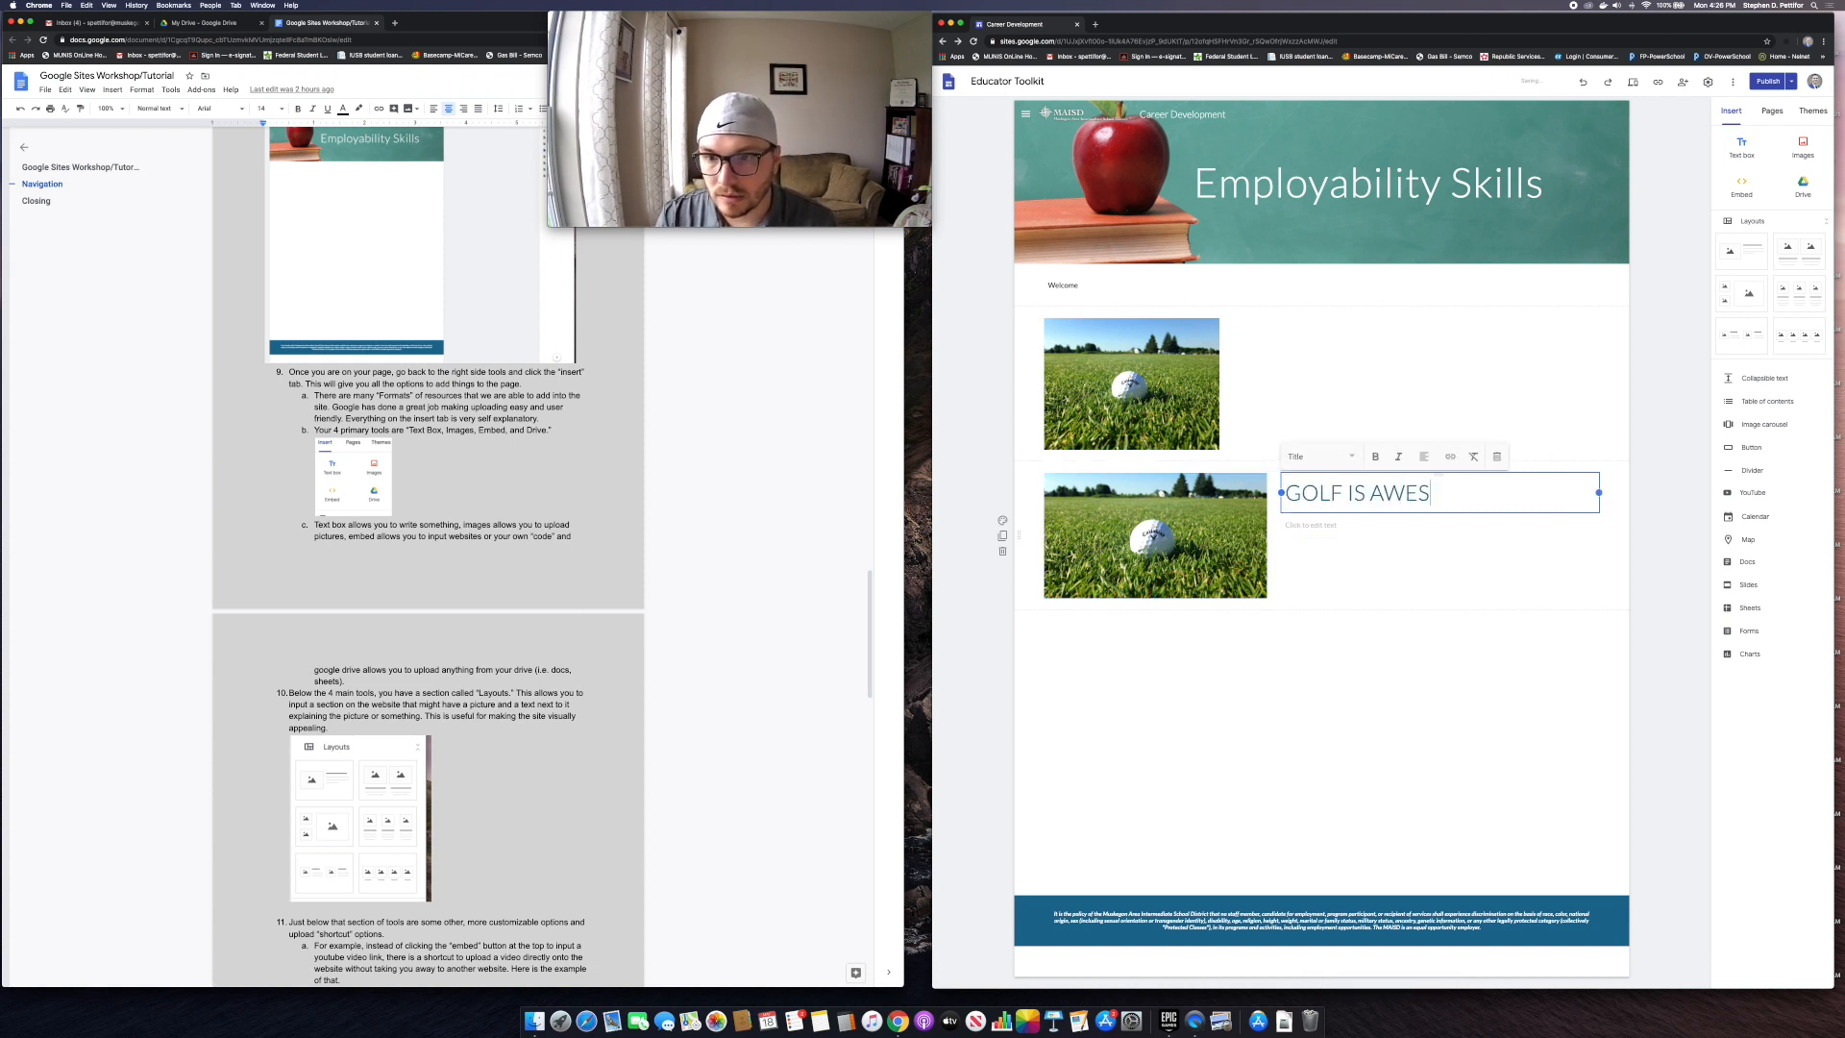
text(OME!)
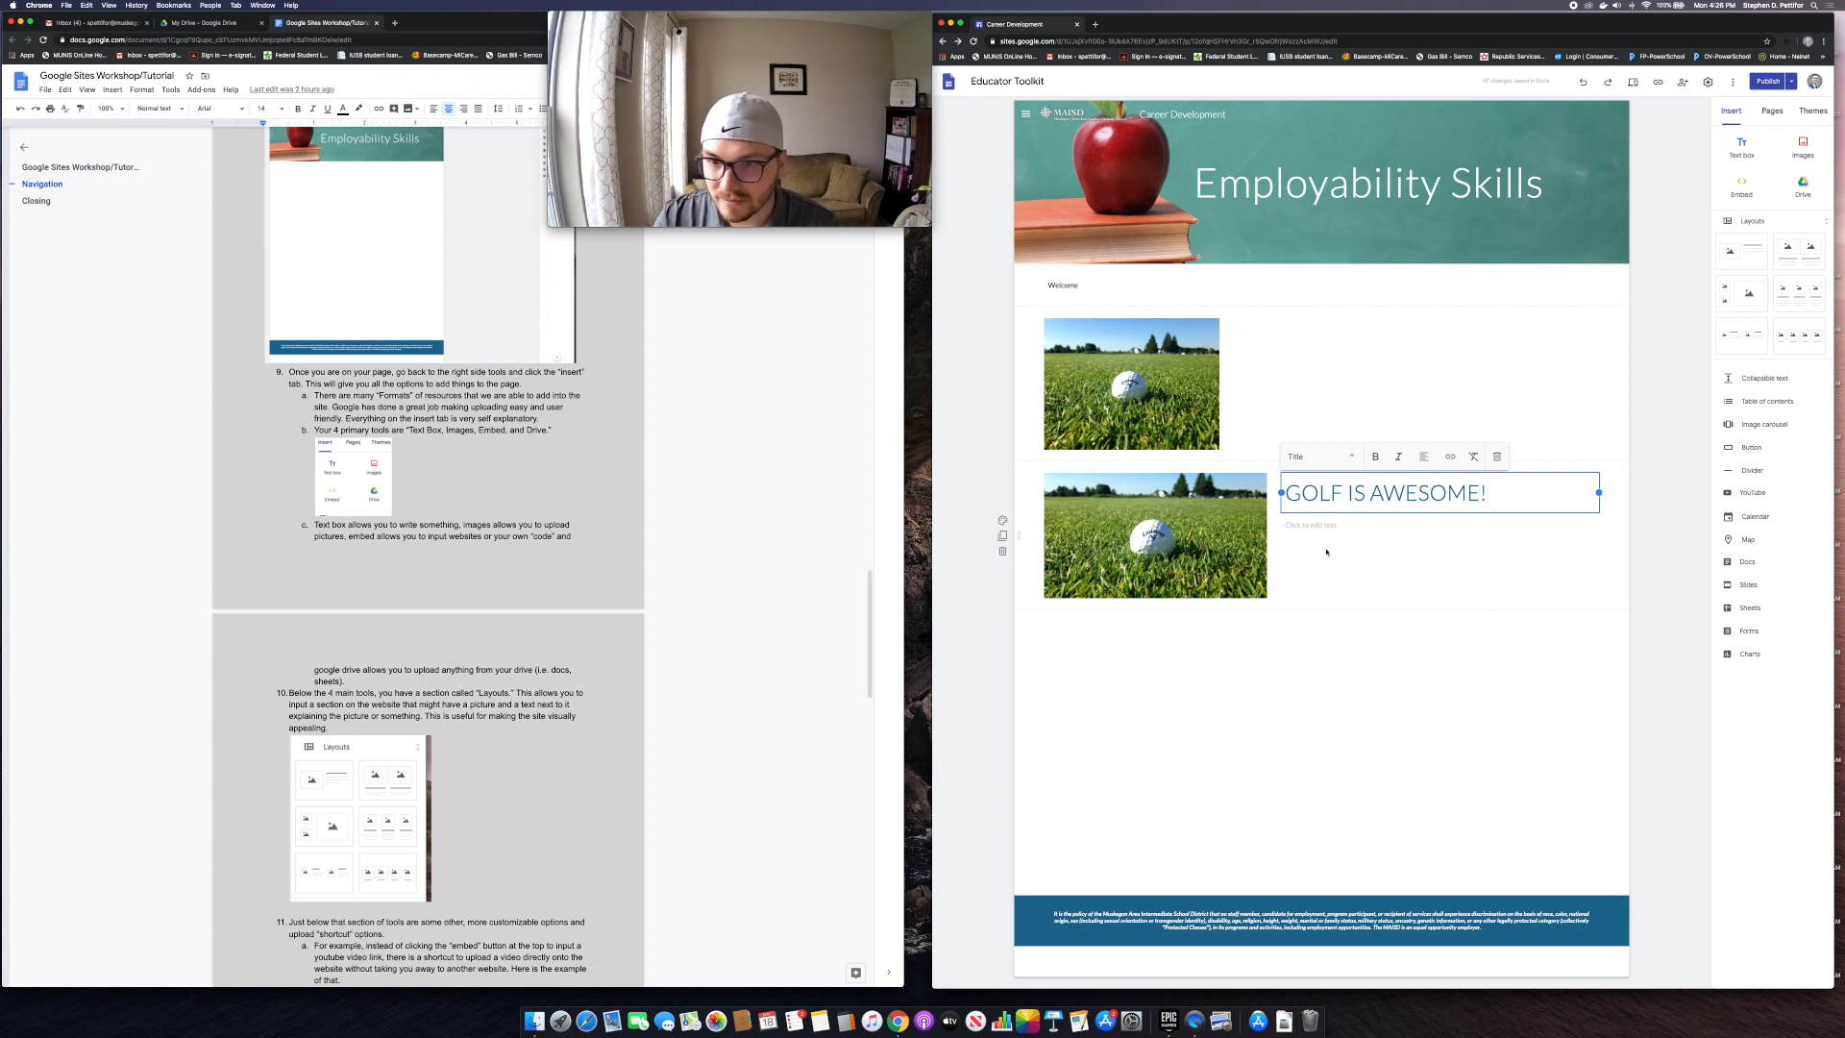
click(1317, 526)
text(I love )
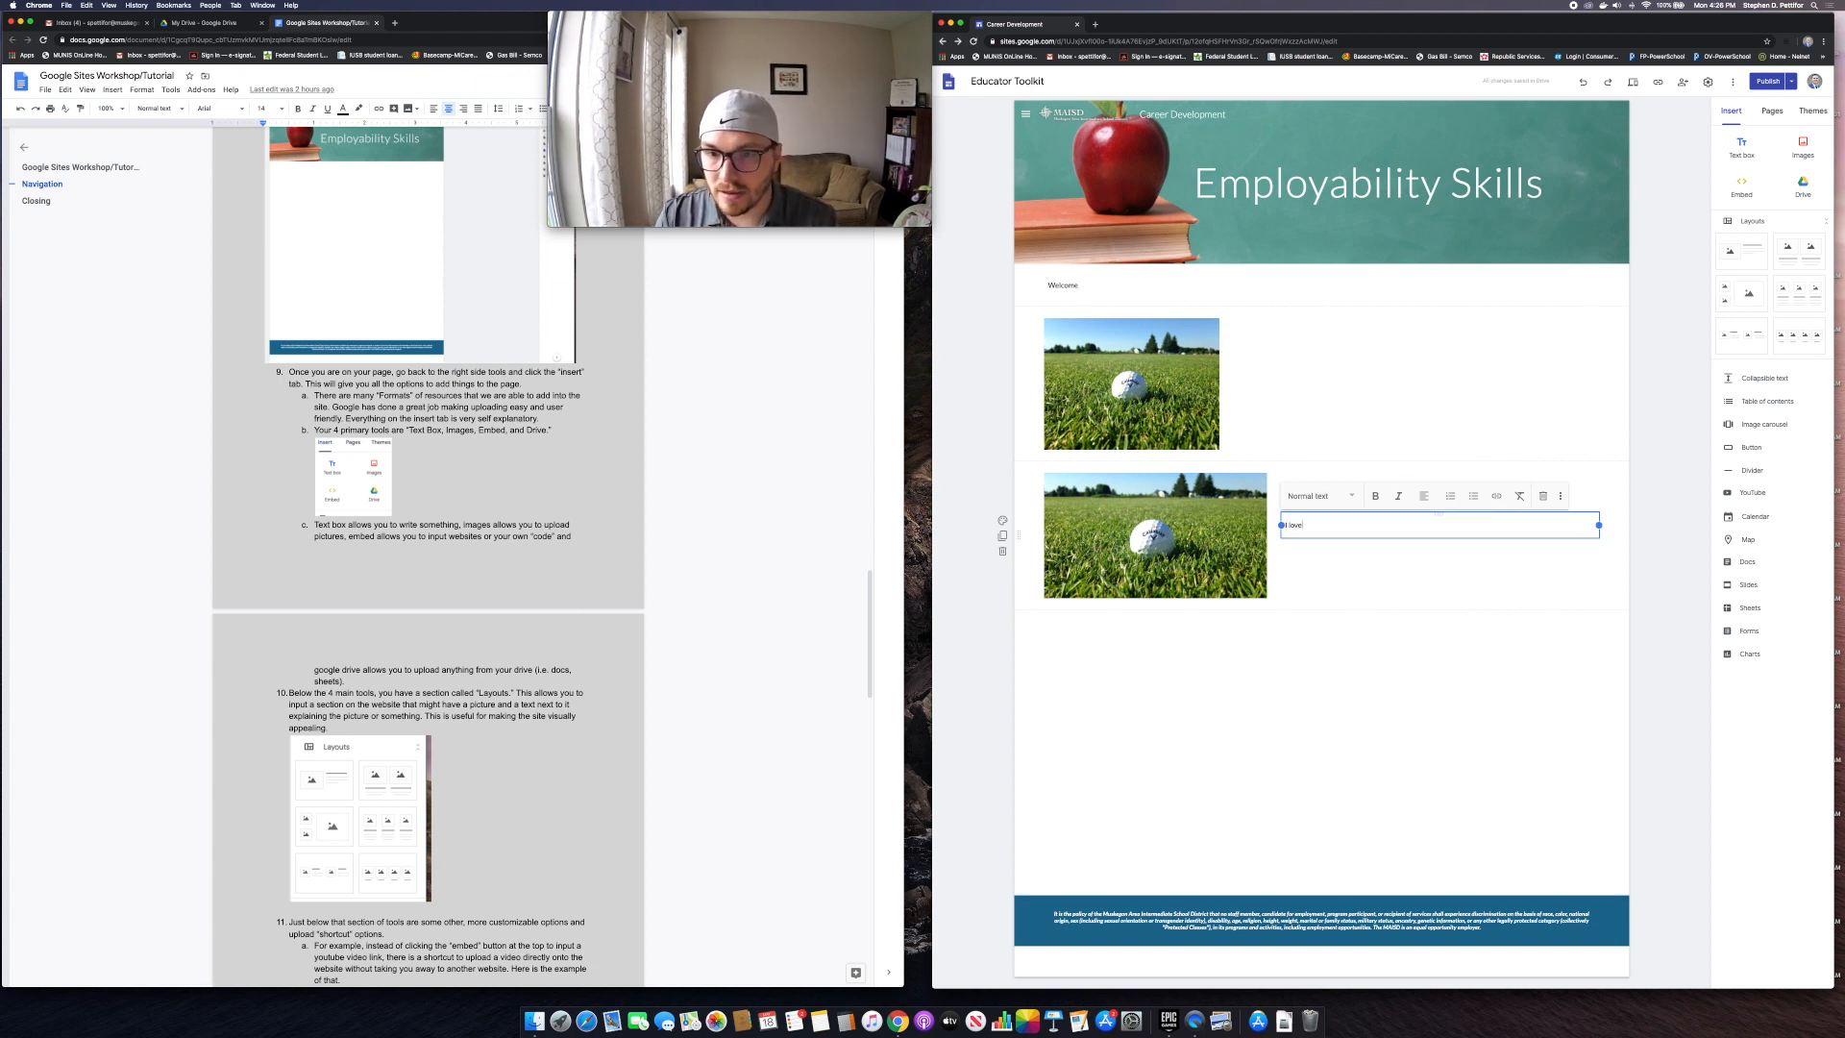
text(playing golf)
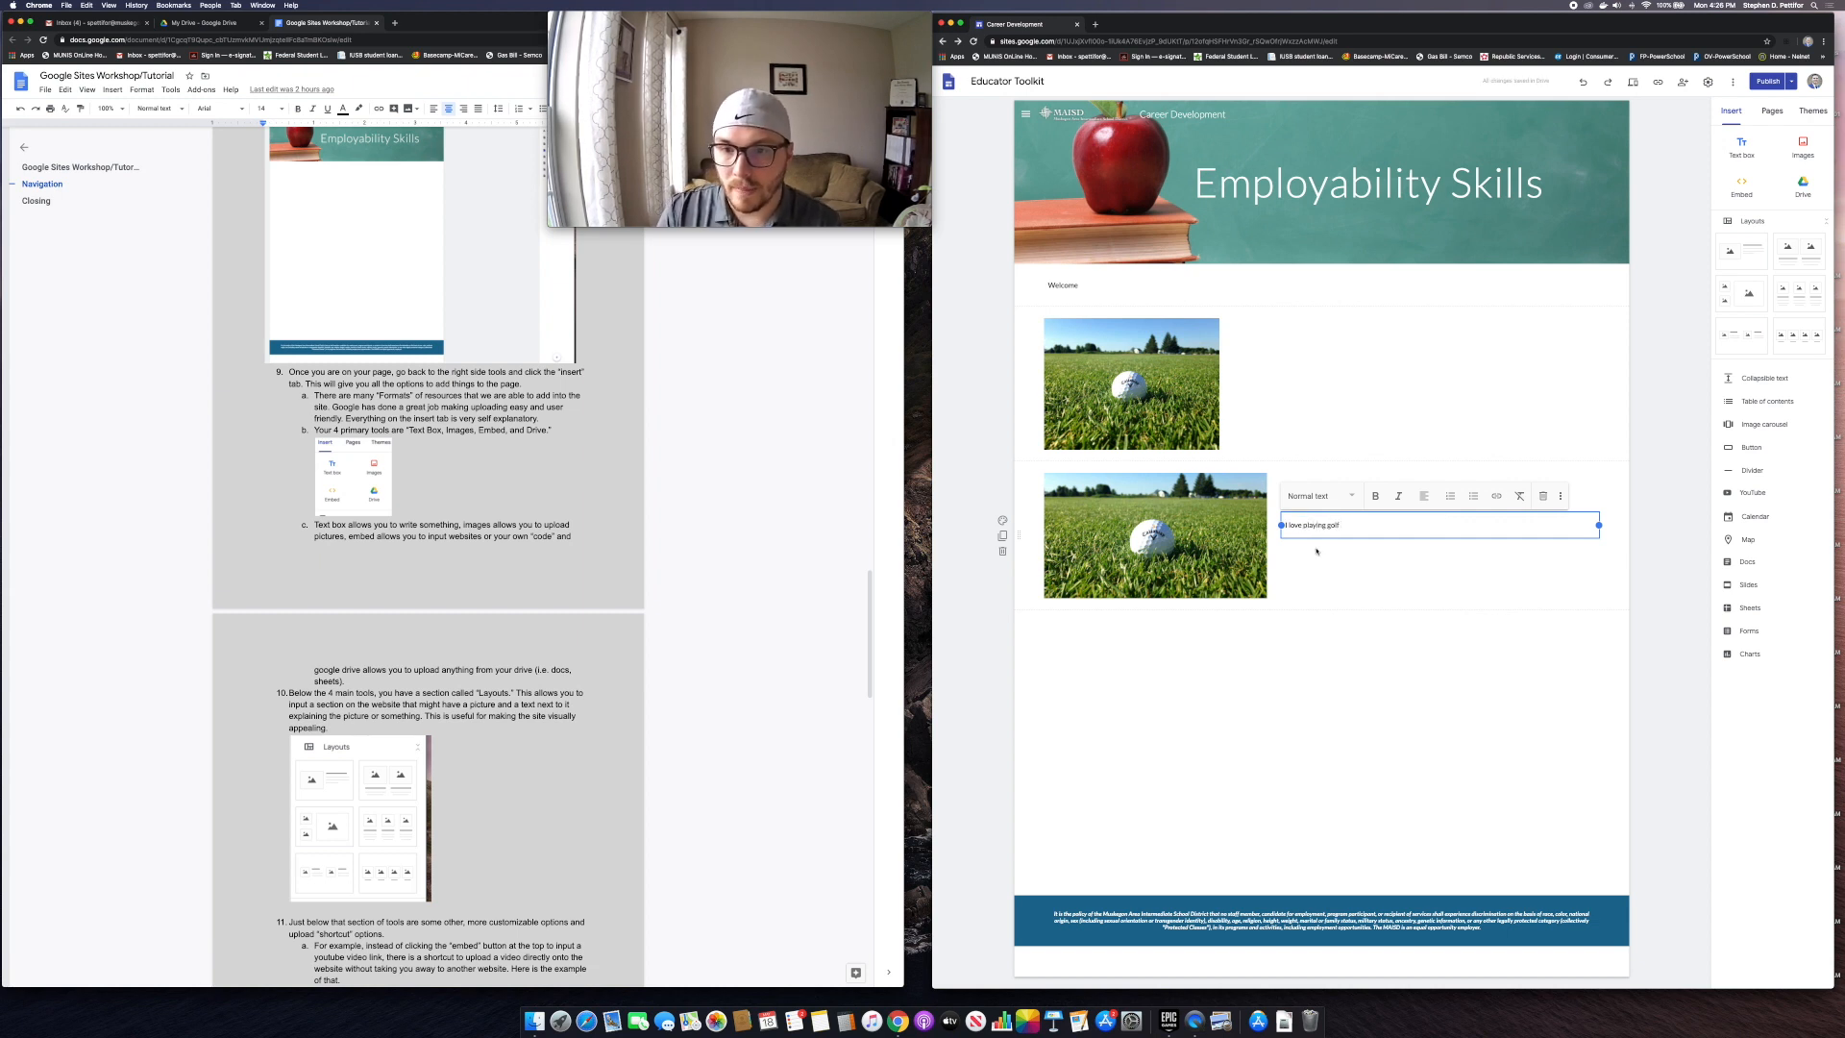
click(1259, 653)
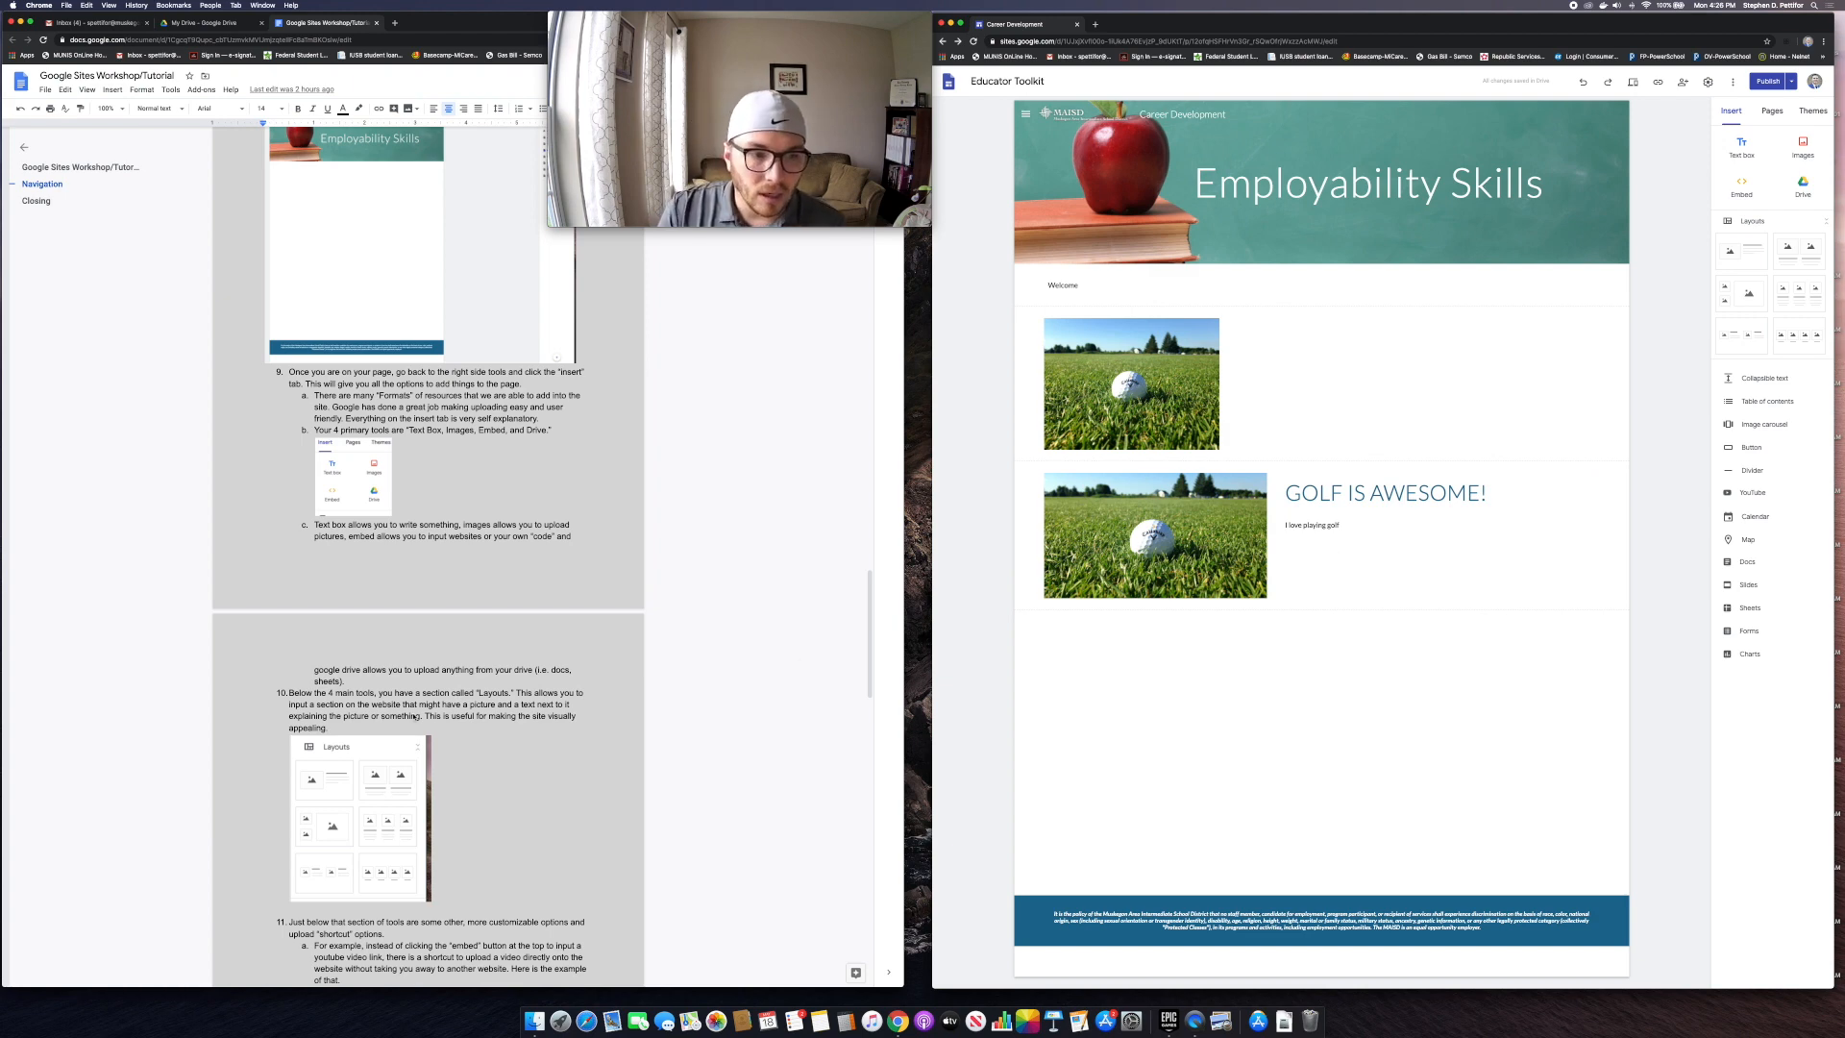
scroll(383, 656, down, 5)
scroll(383, 657, up, 9)
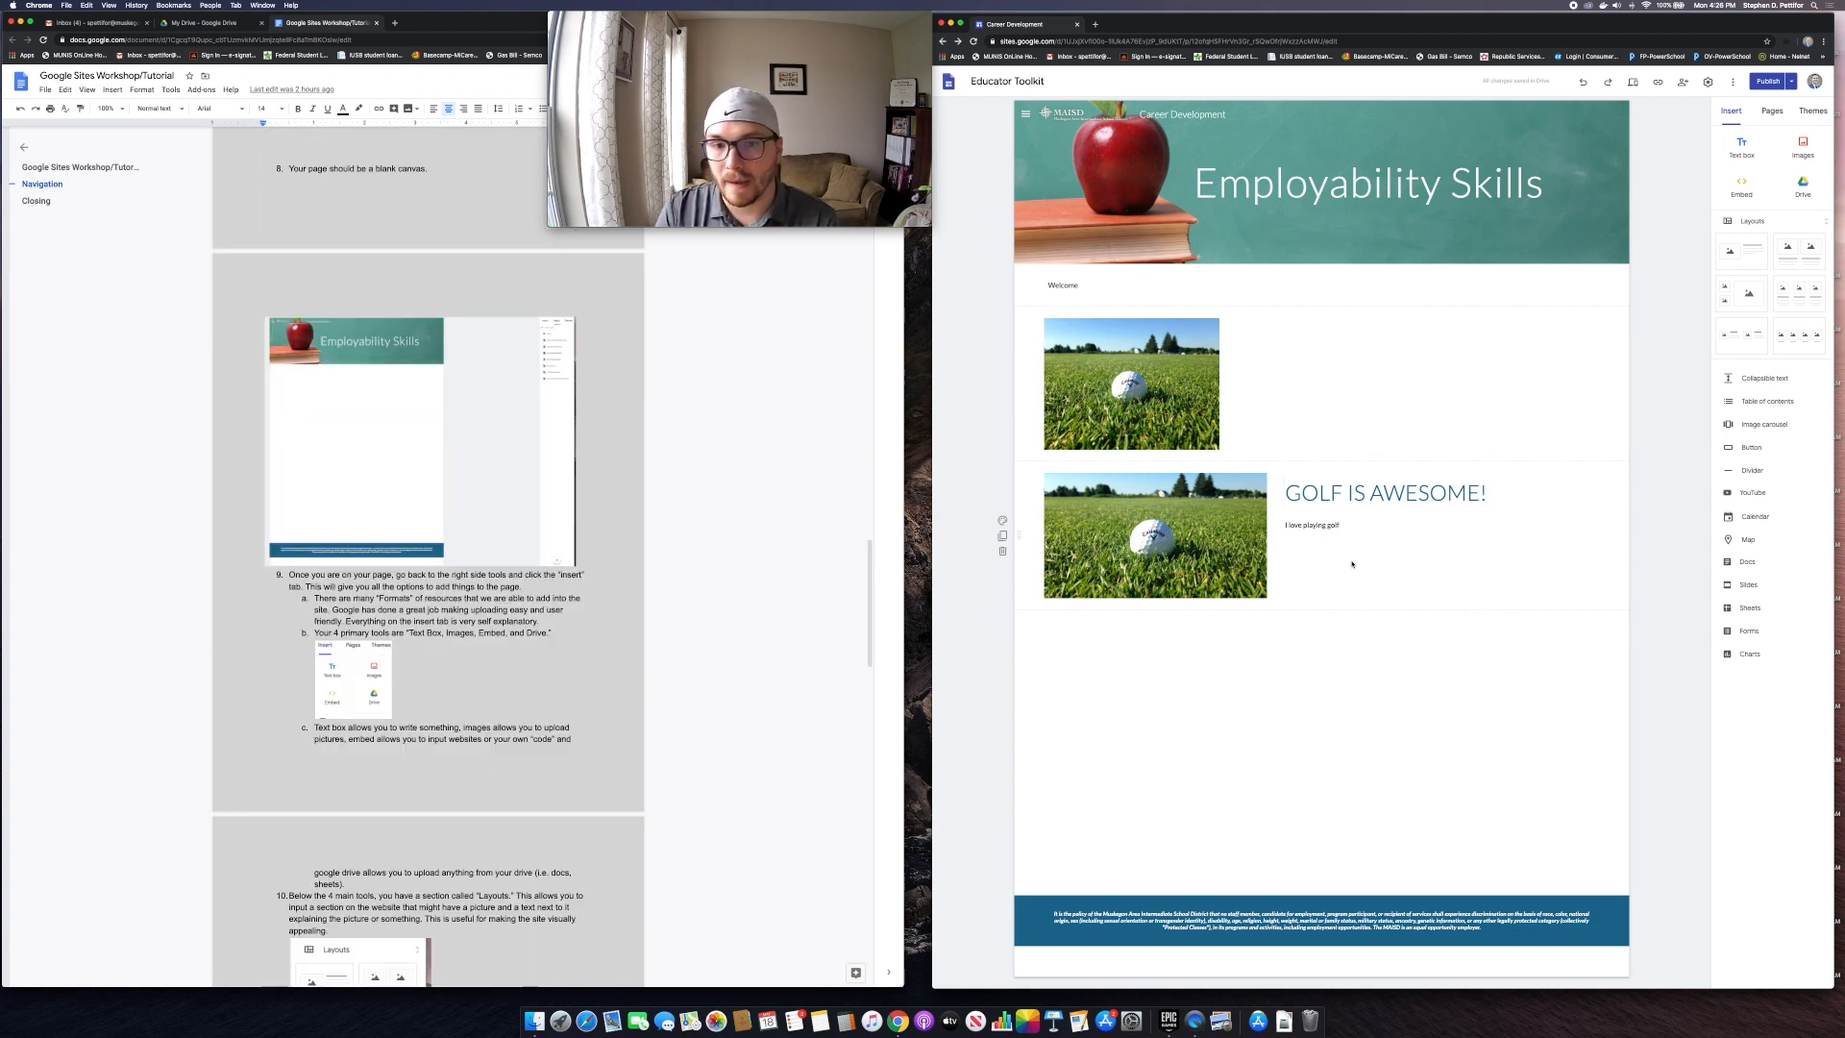
scroll(442, 622, down, 1)
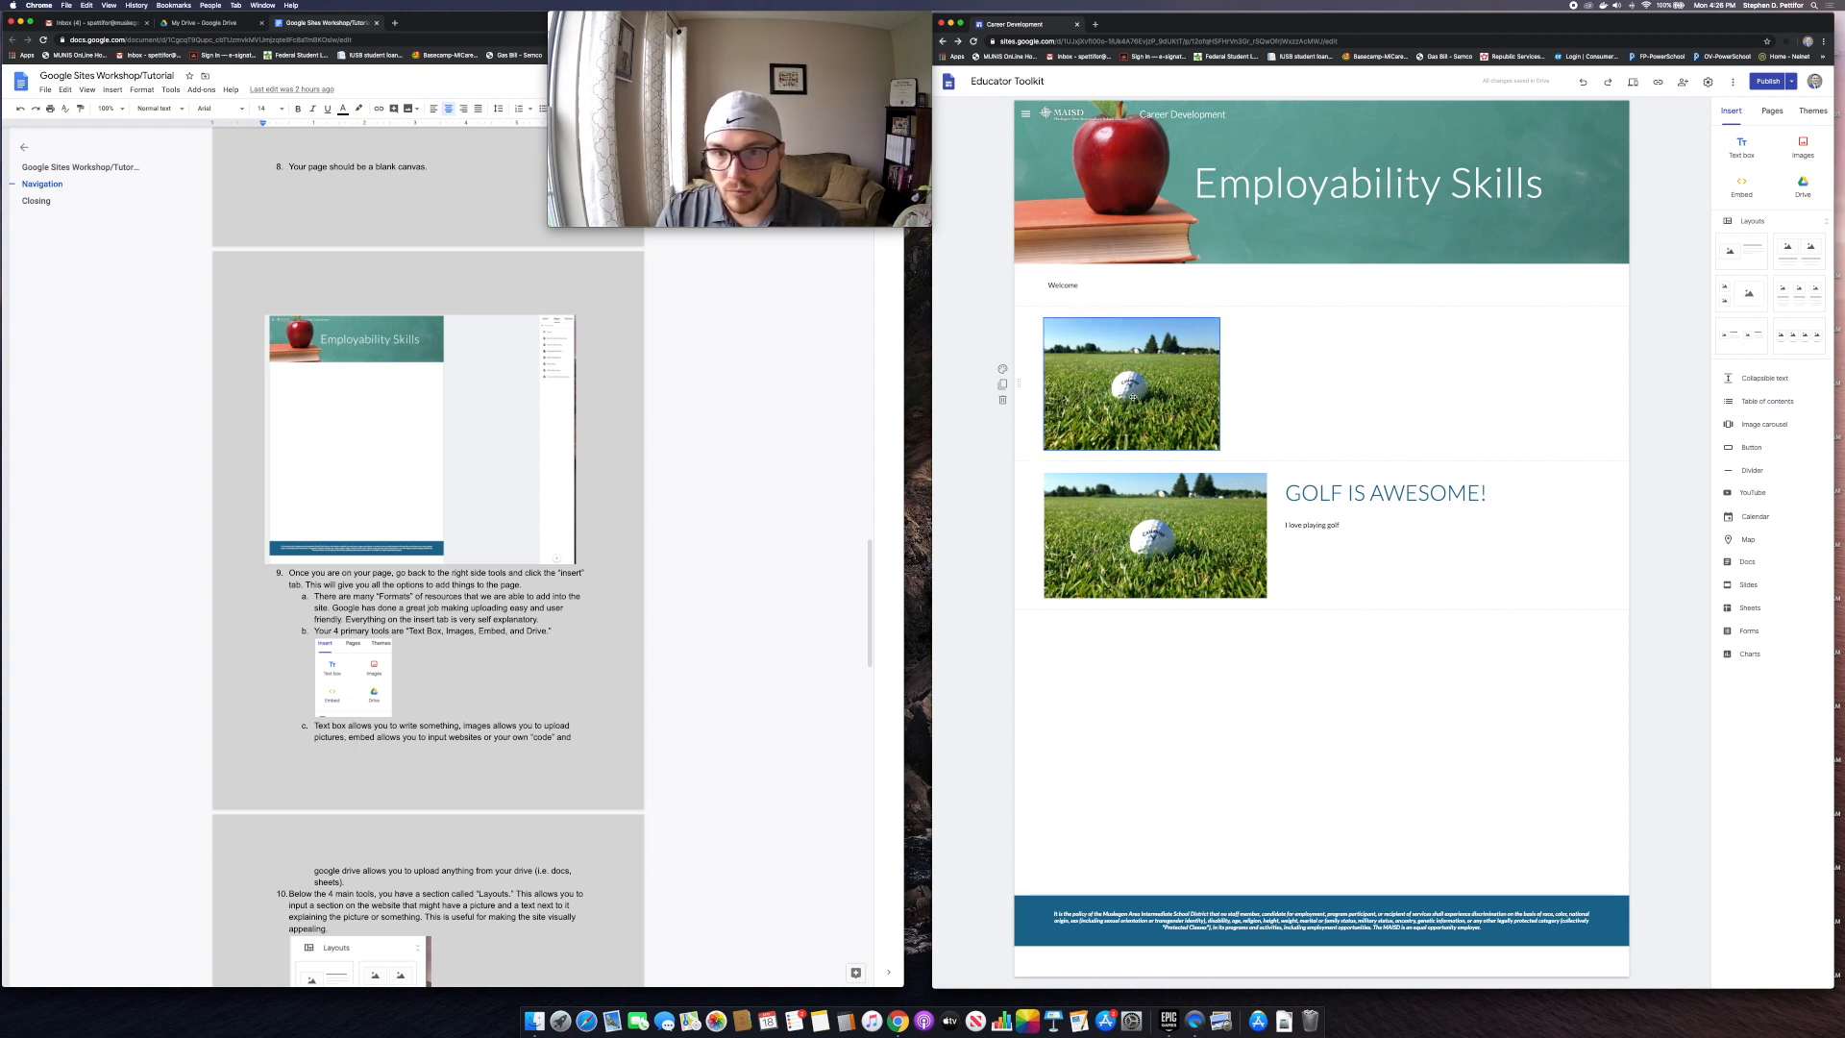
drag(1132, 386, 1340, 359)
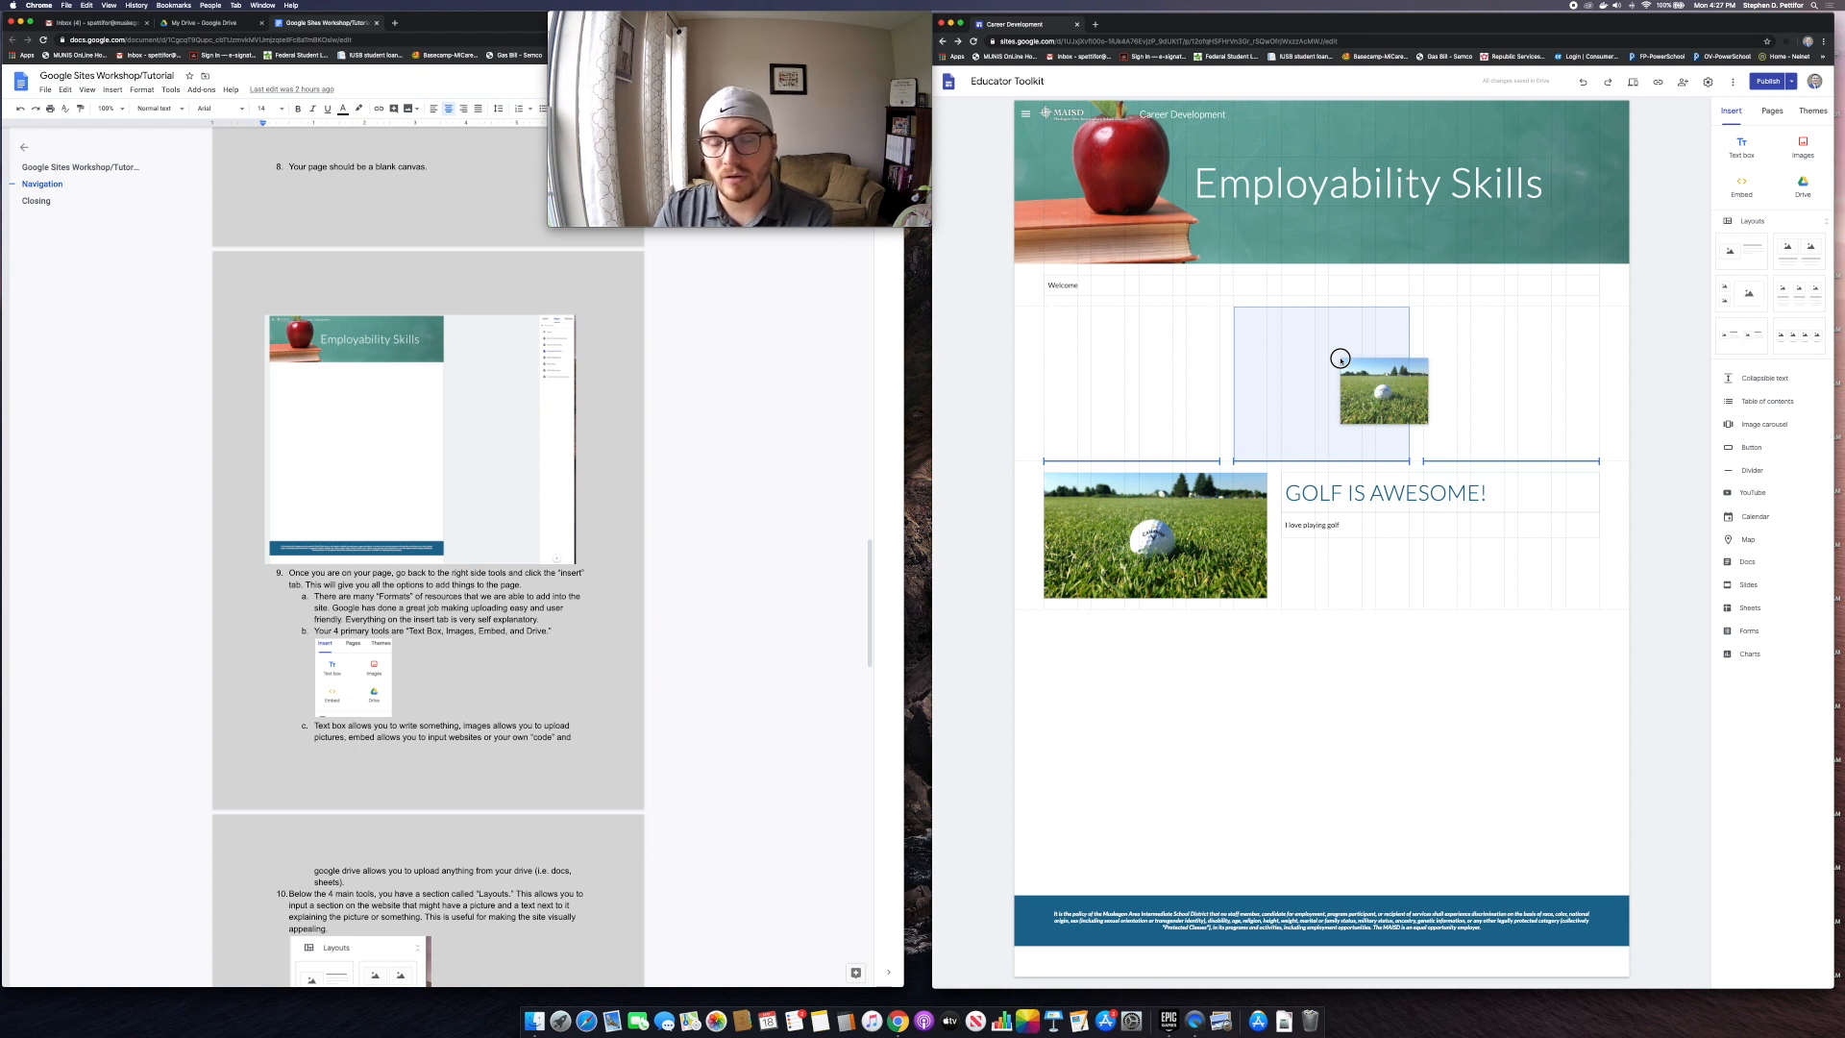
drag(1340, 359, 1106, 375)
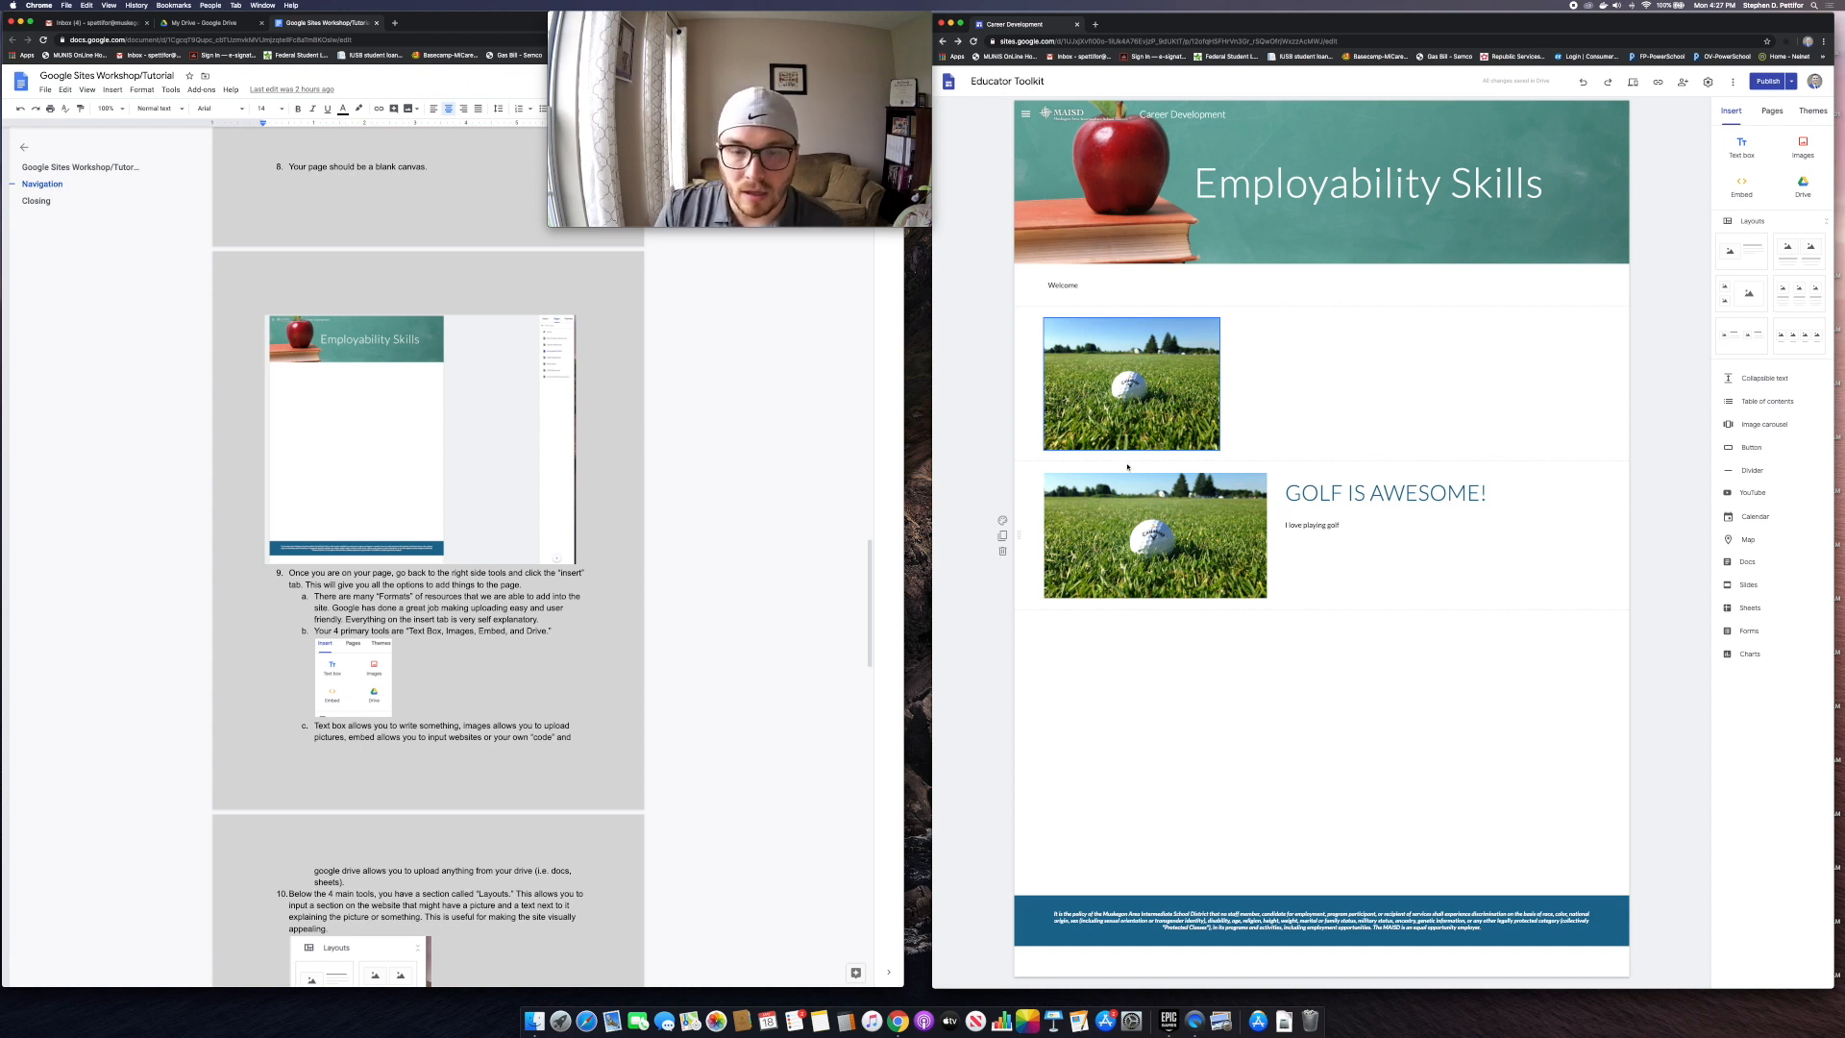
scroll(472, 710, down, 2)
scroll(473, 710, down, 8)
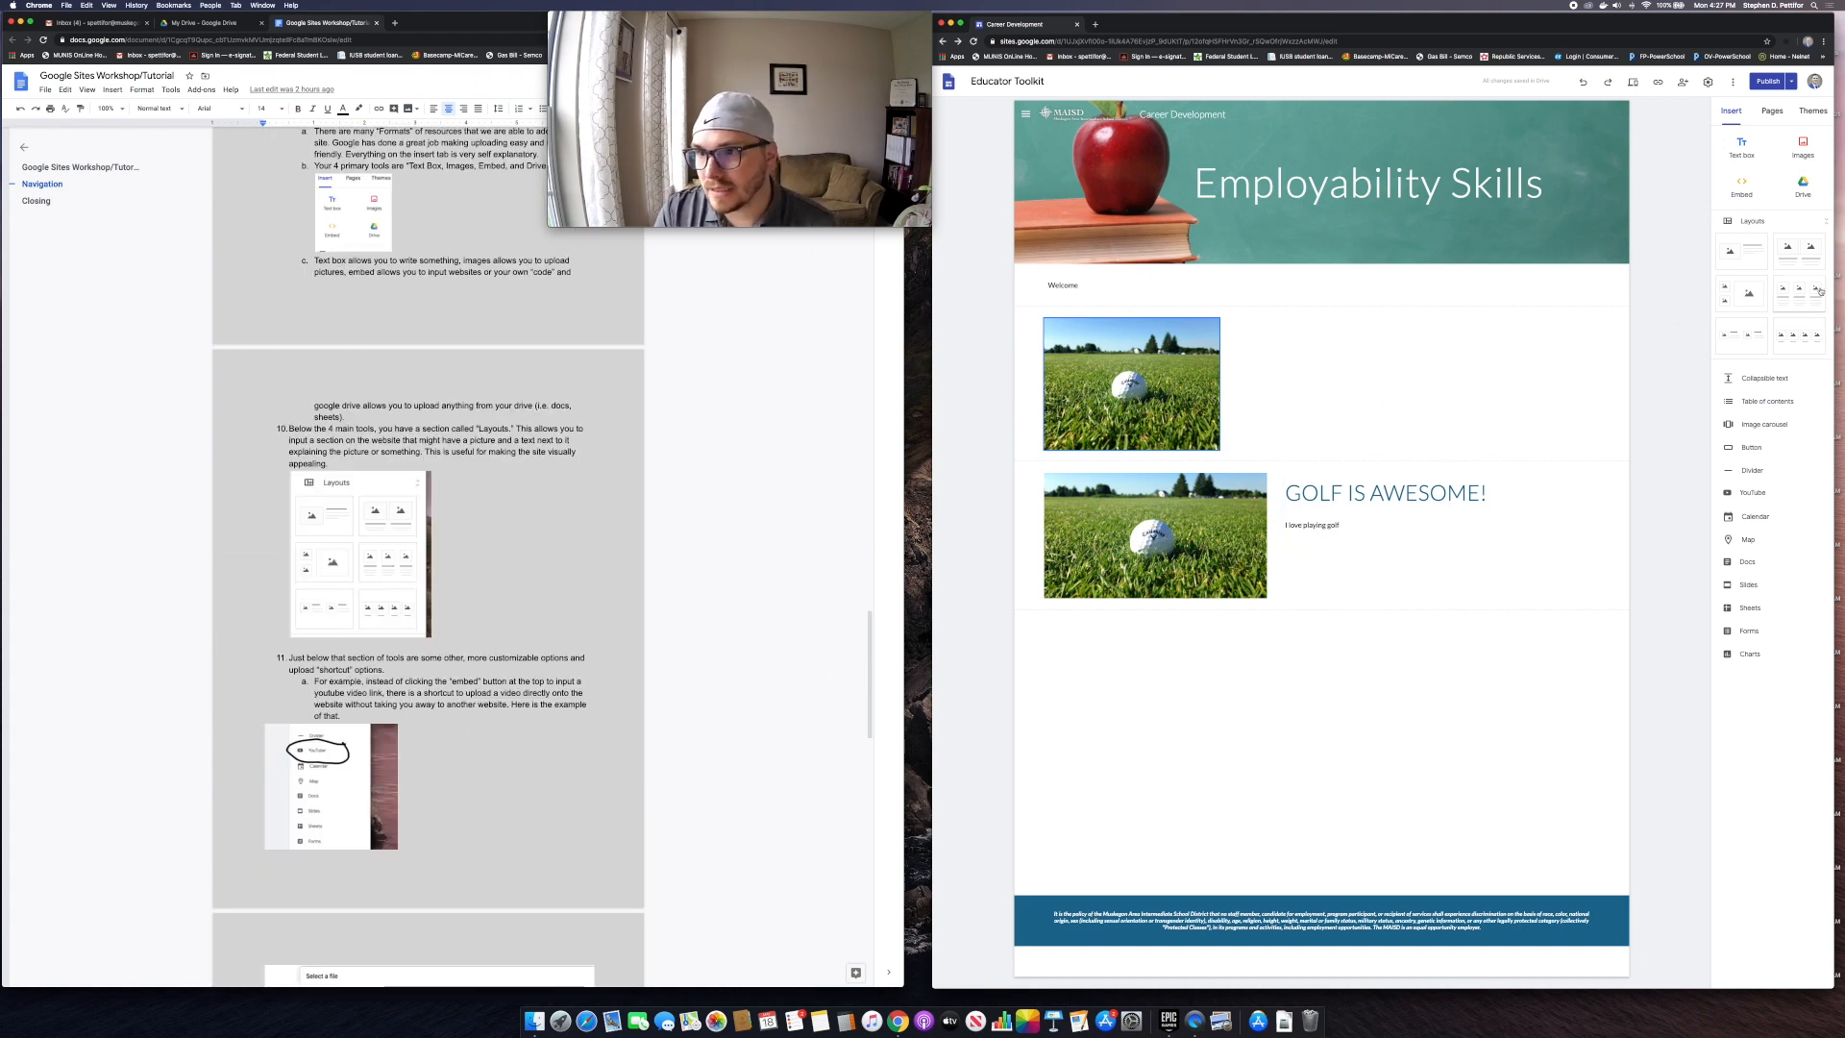
Step: Insert a two-image layout section and drag it above the GOLF IS AWESOME! section
click(1802, 255)
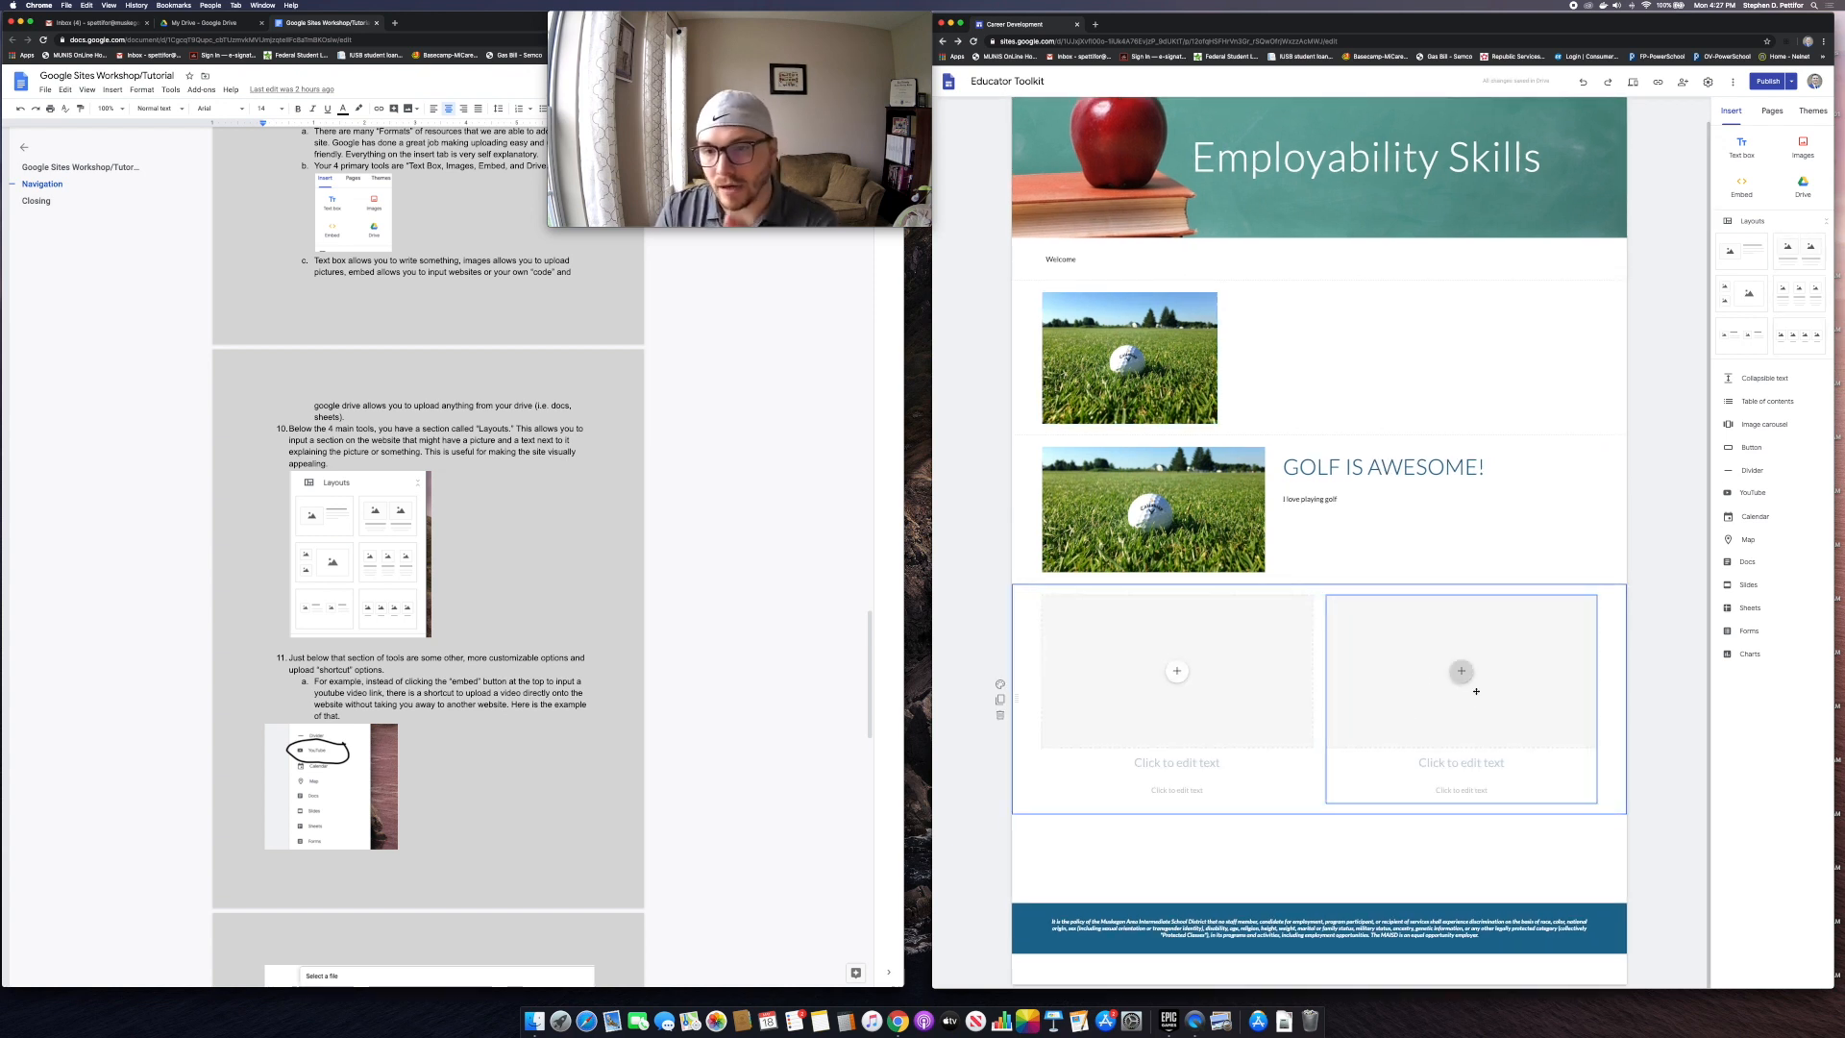
drag(1016, 698, 1019, 453)
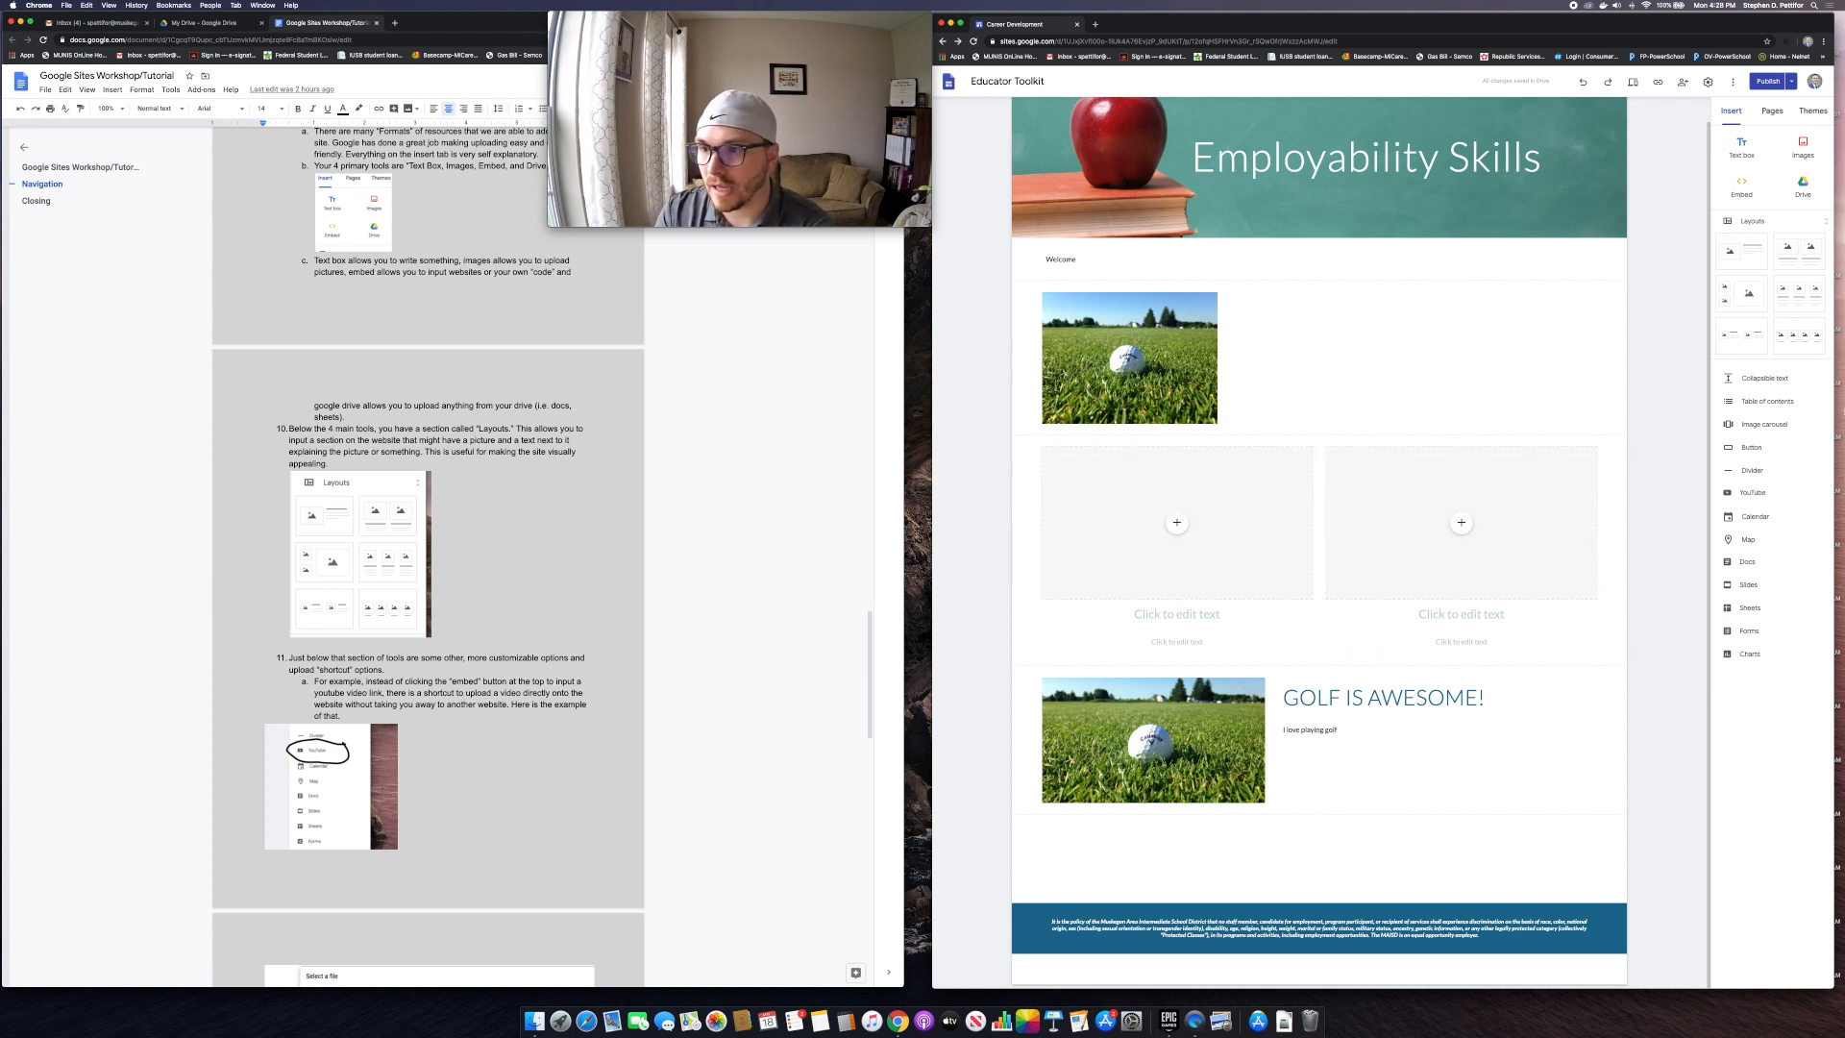
Step: Insert a button named WMESN that links to wmesn.org
click(1751, 448)
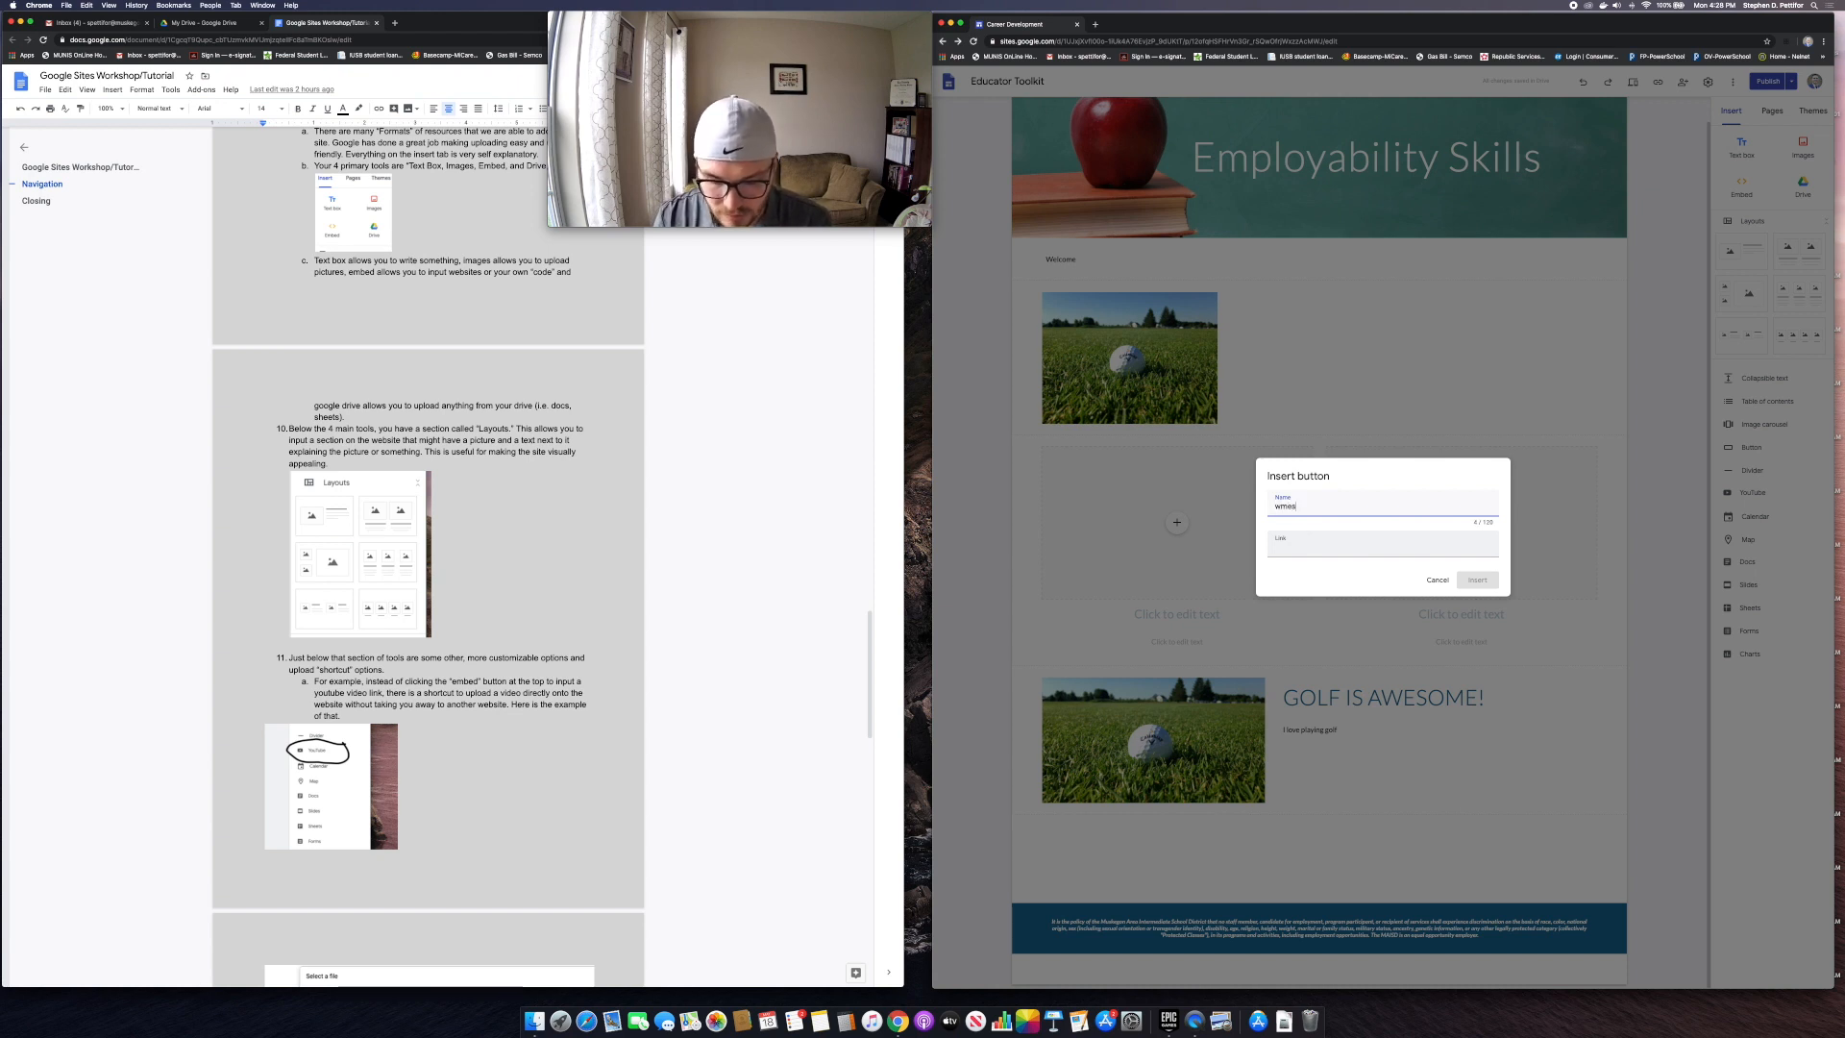
text(rg)
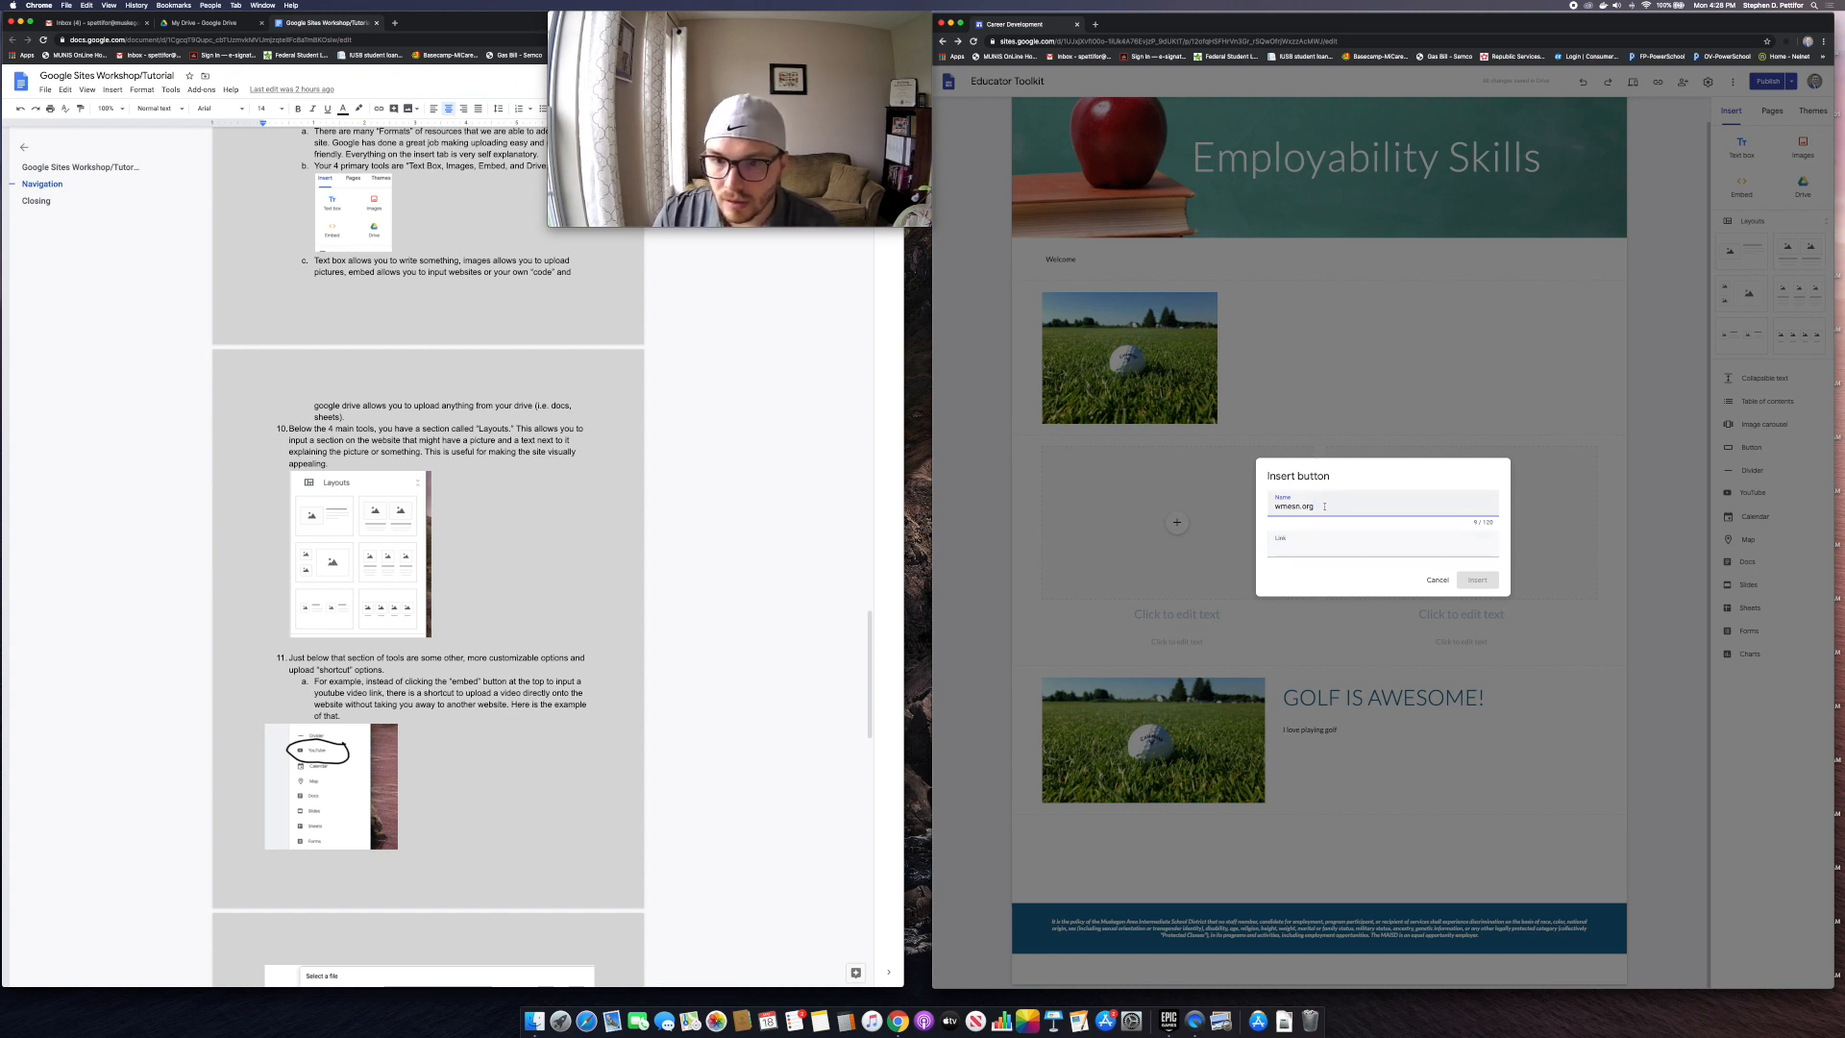
double_click(1275, 507)
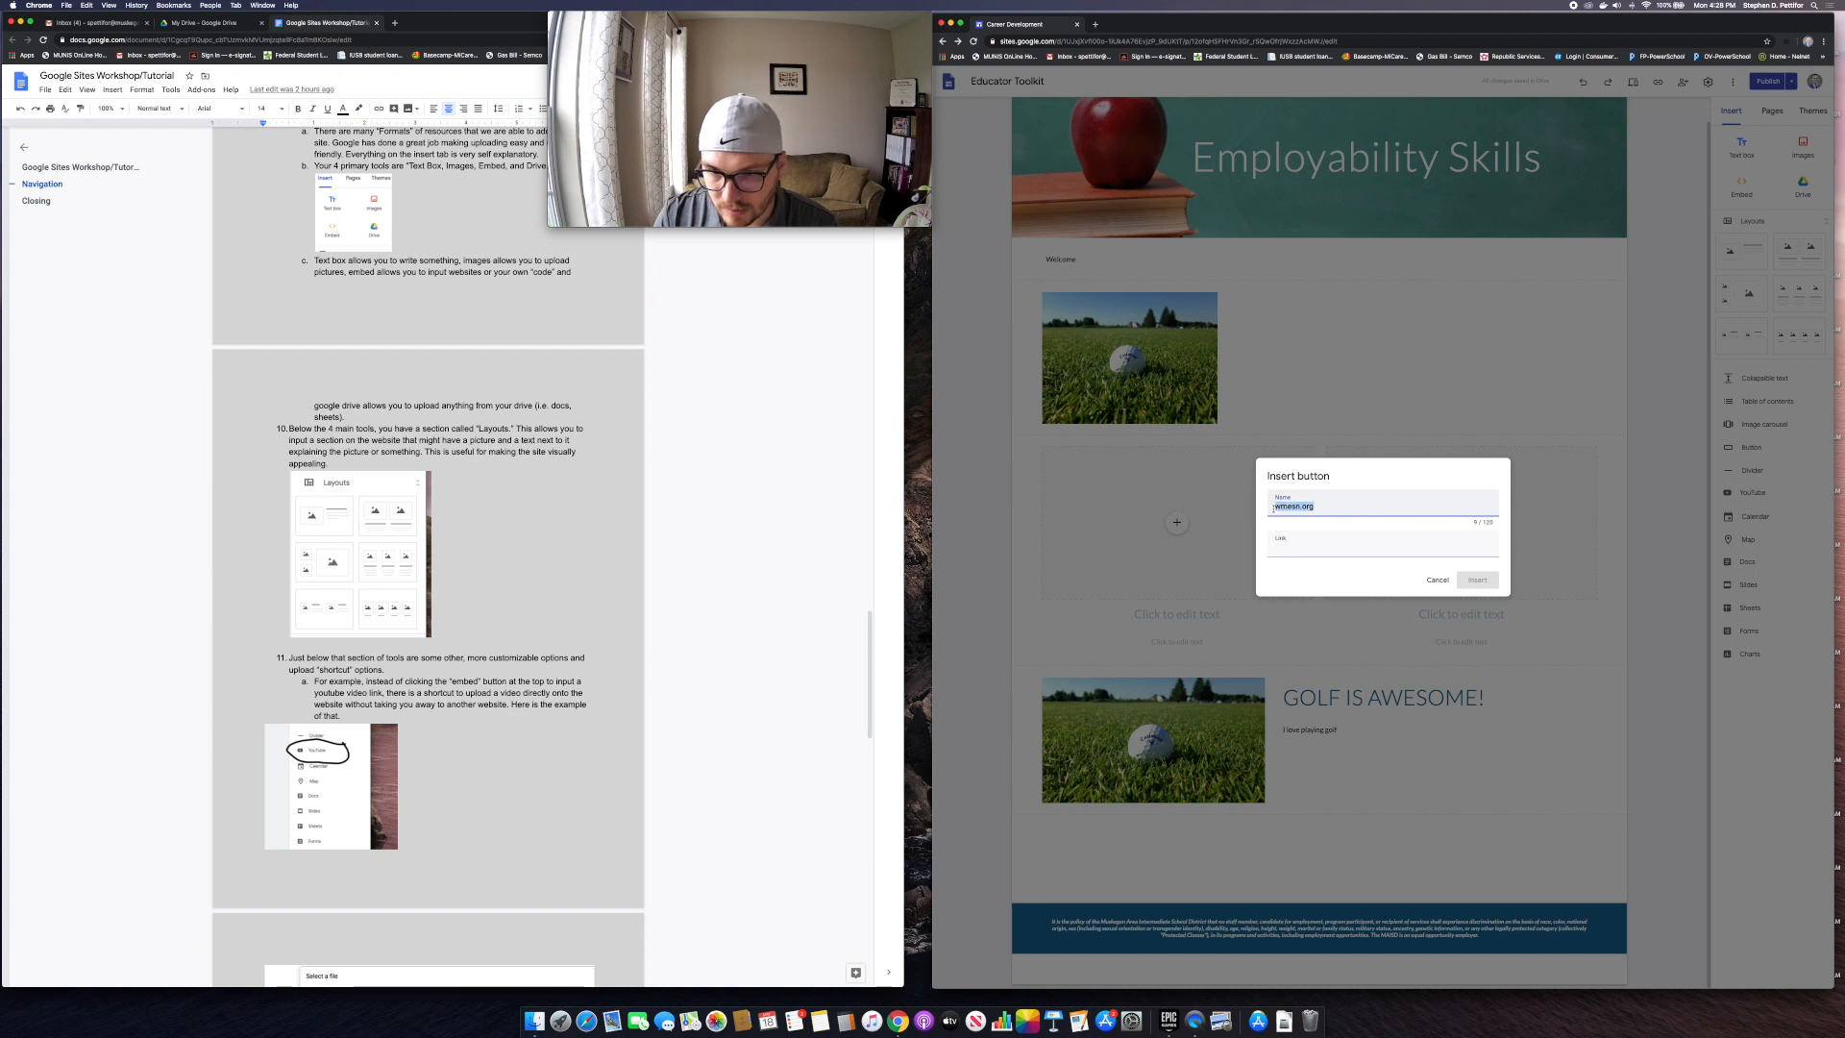
text(W)
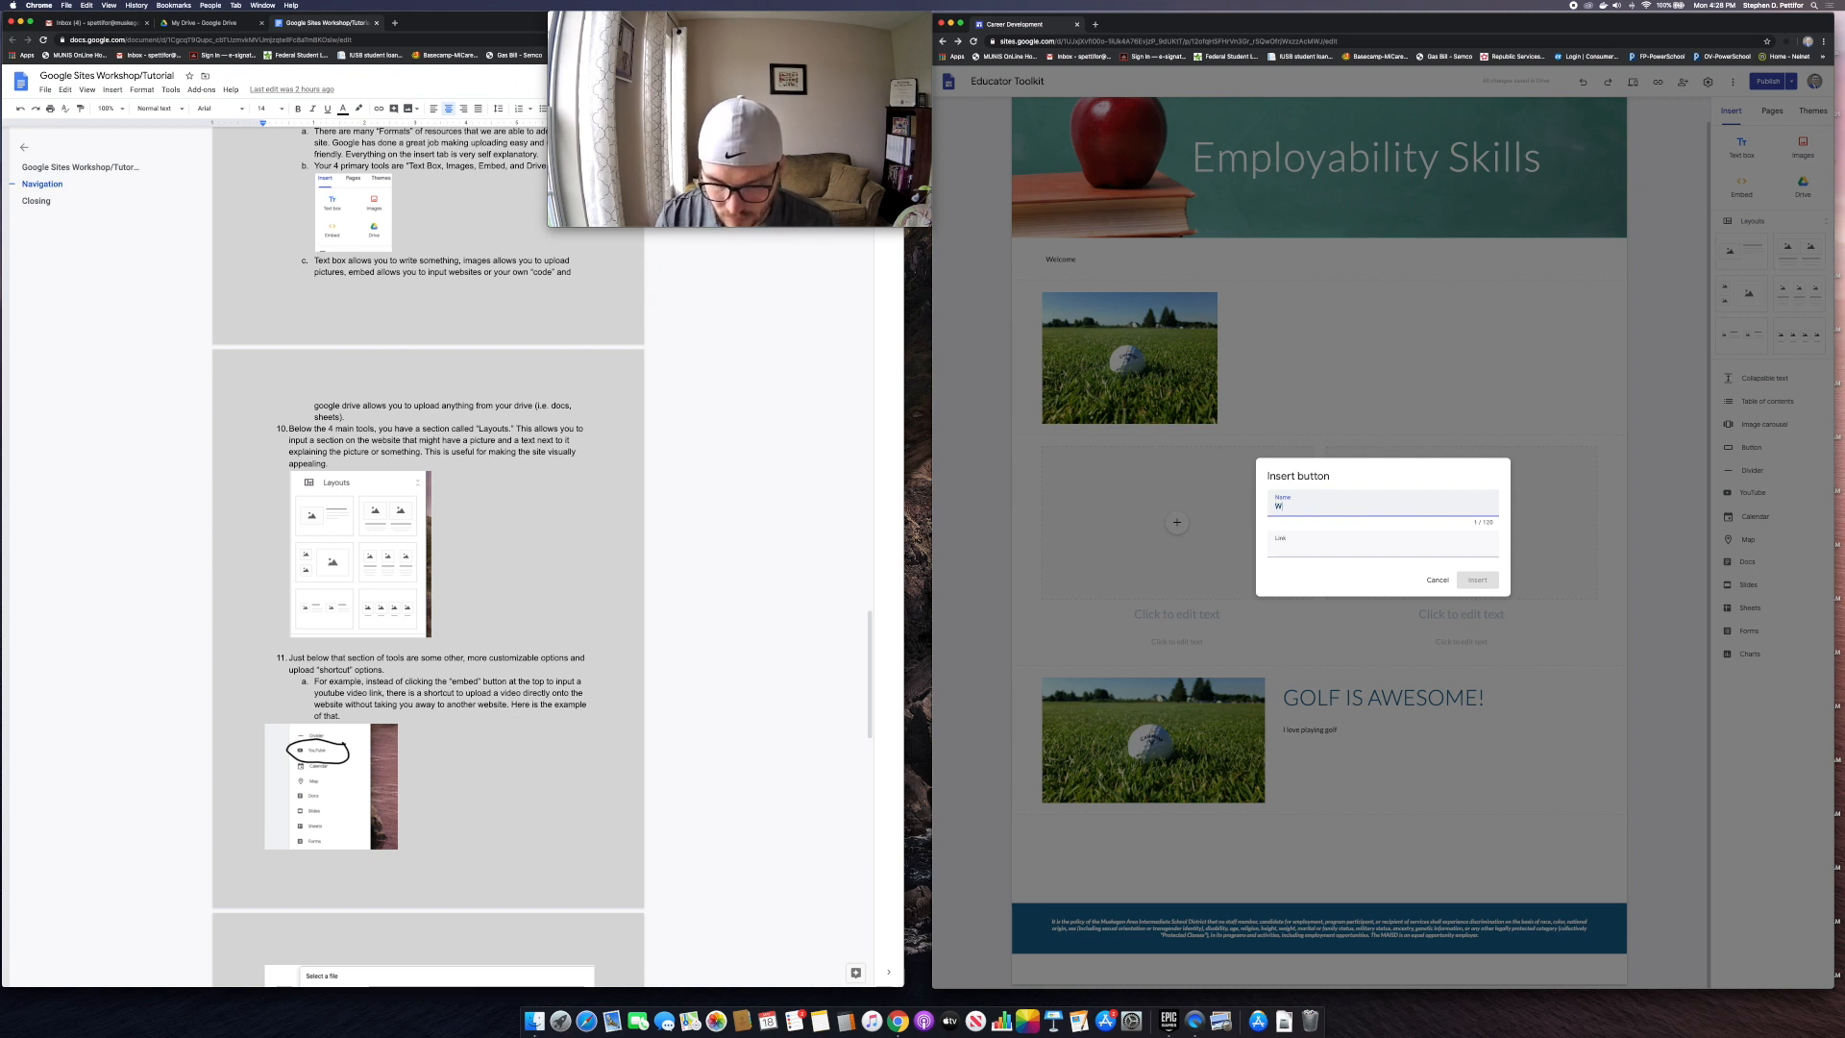
text(MESN)
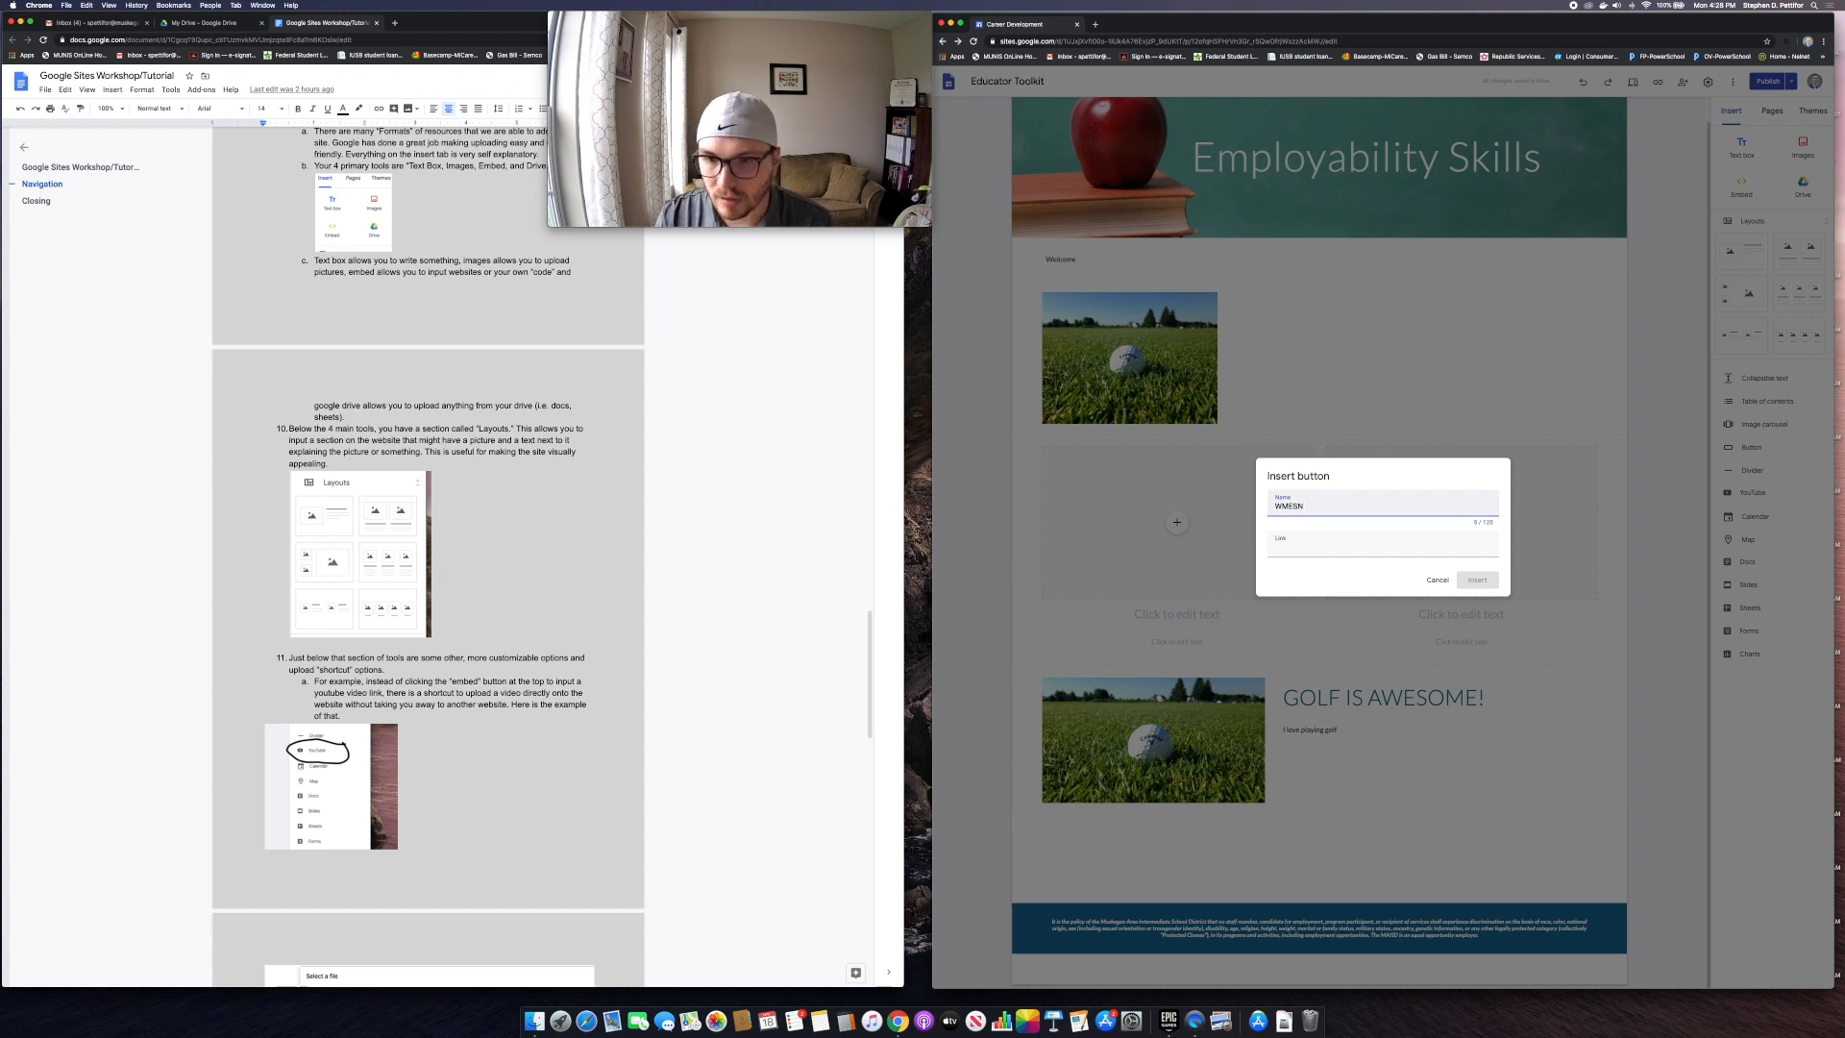
key(Tab)
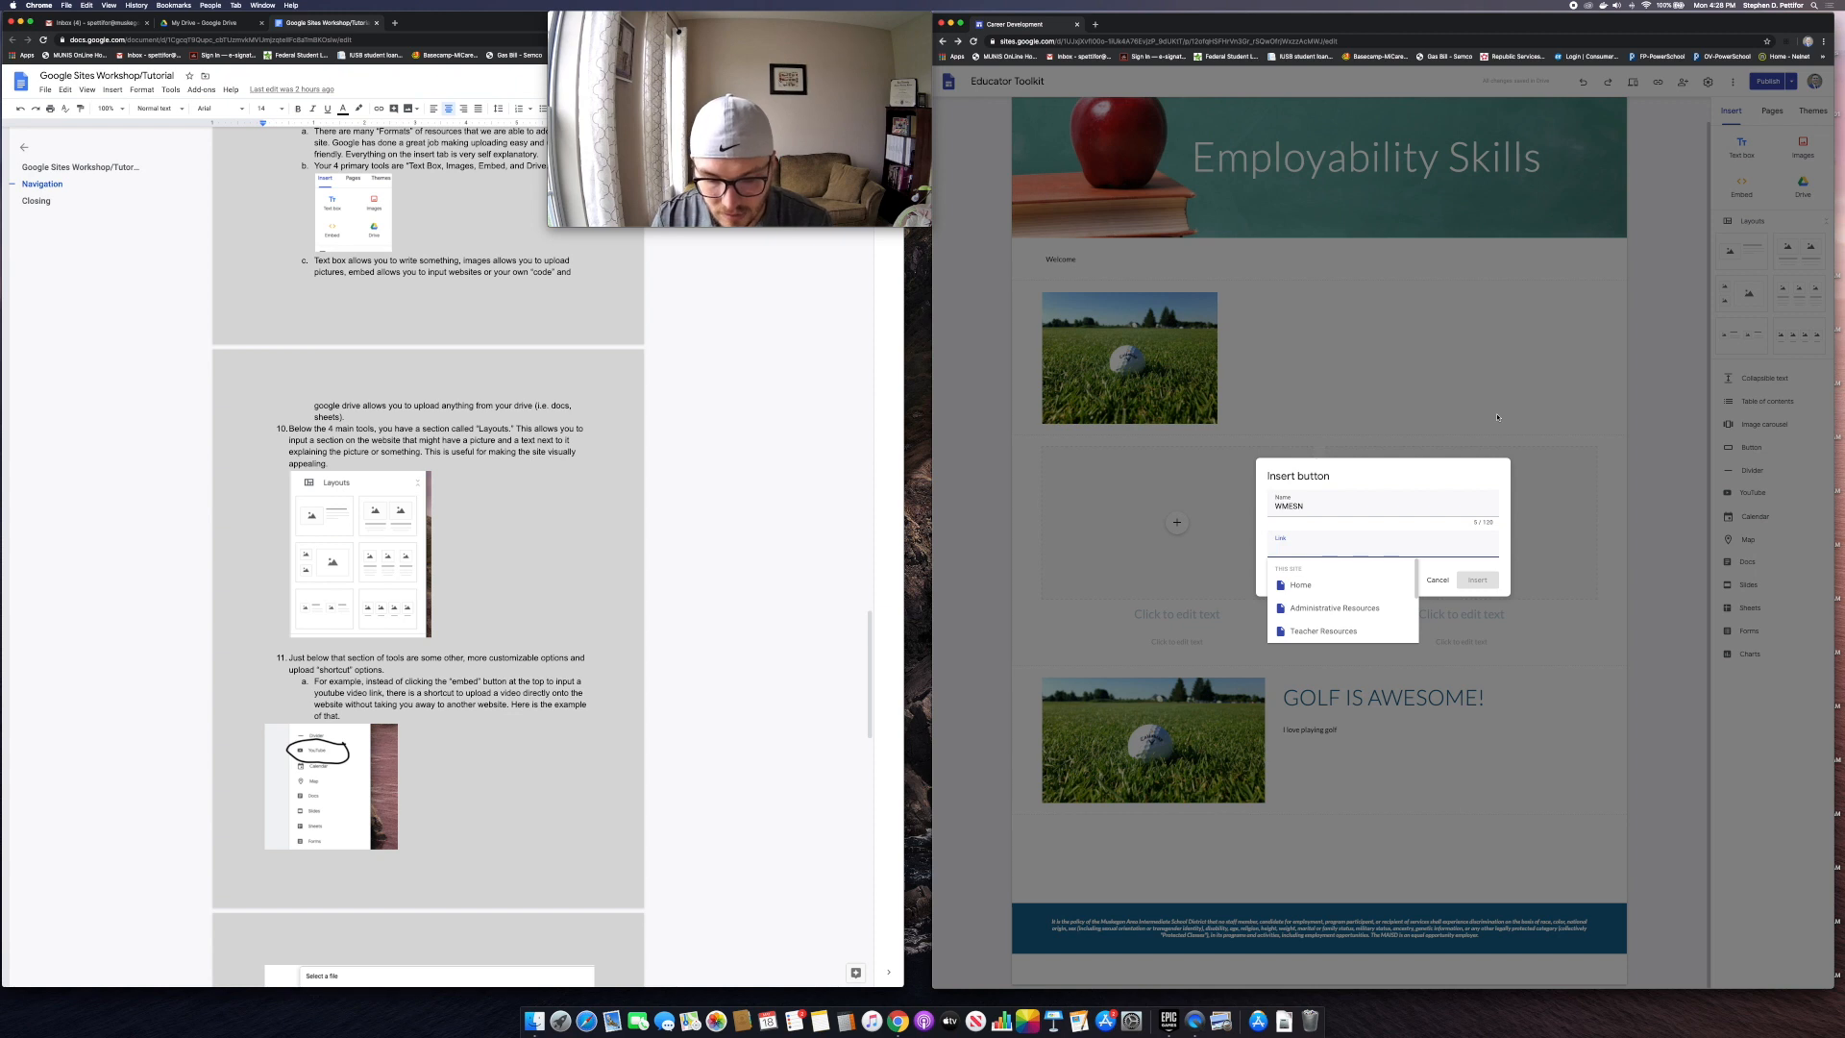
text(wmesn.org)
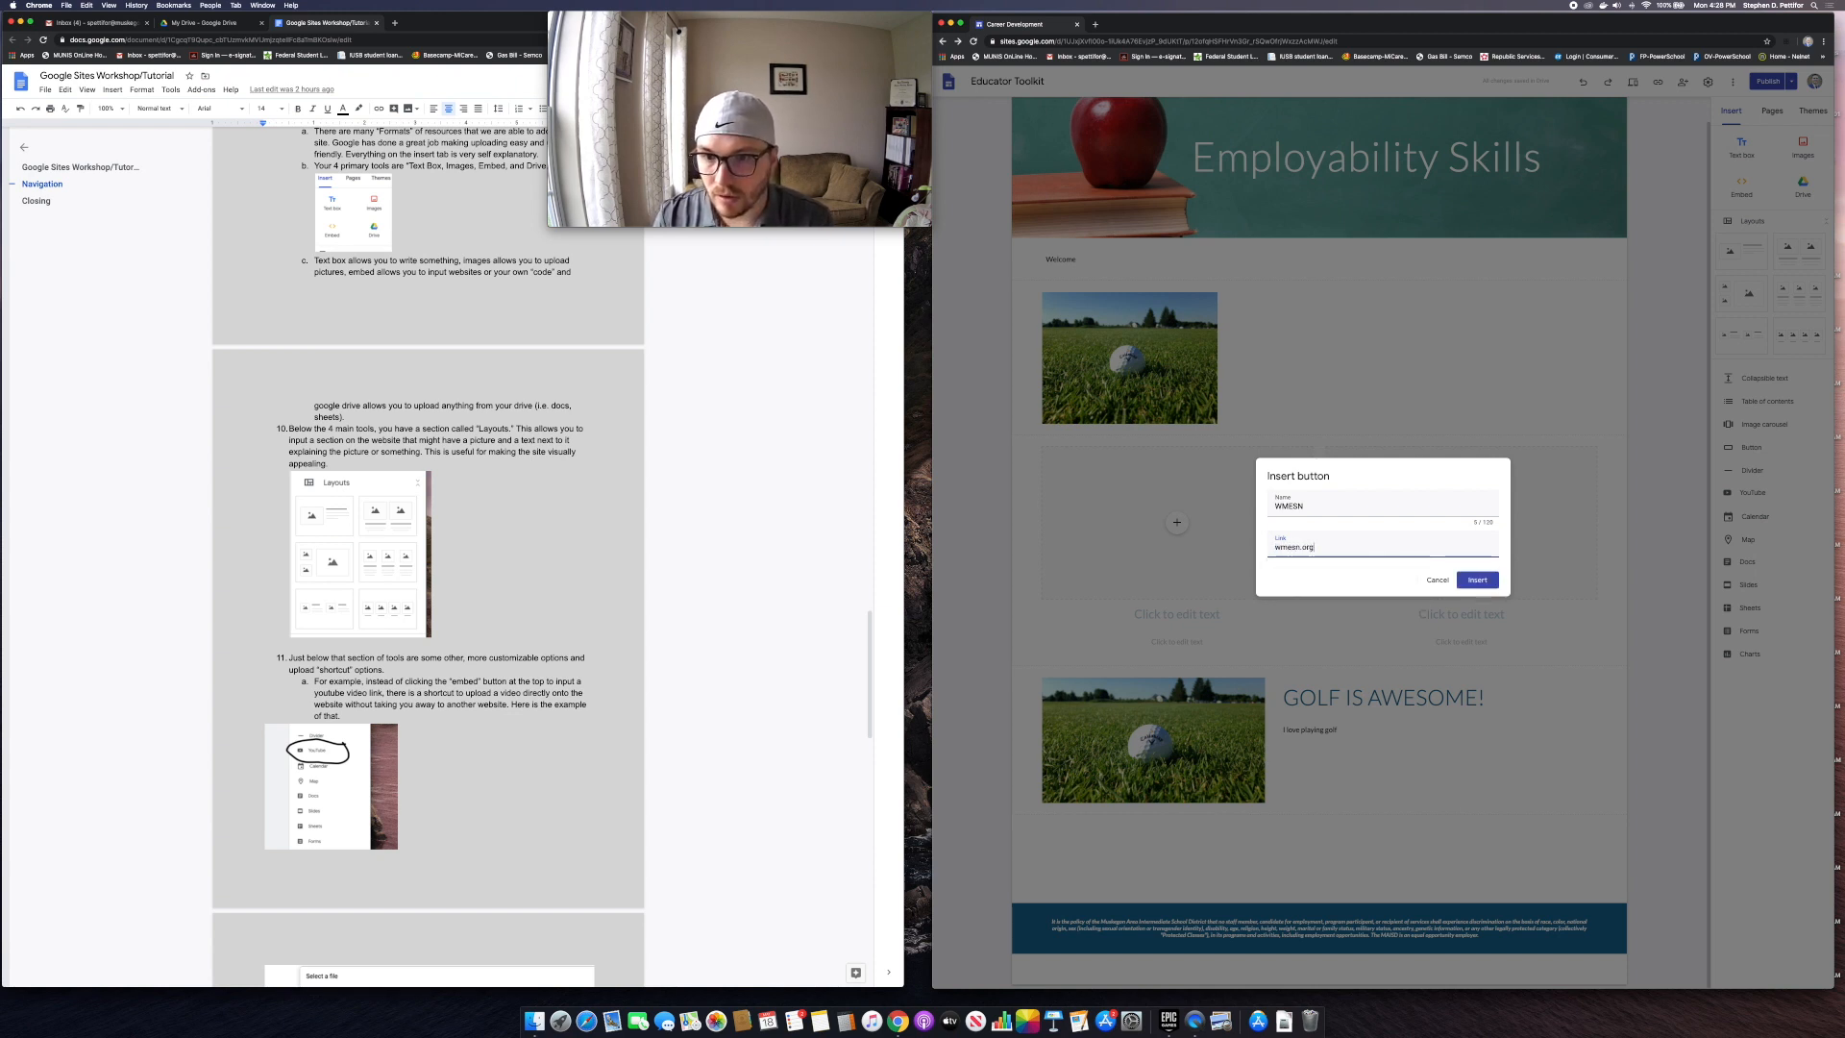
click(1480, 581)
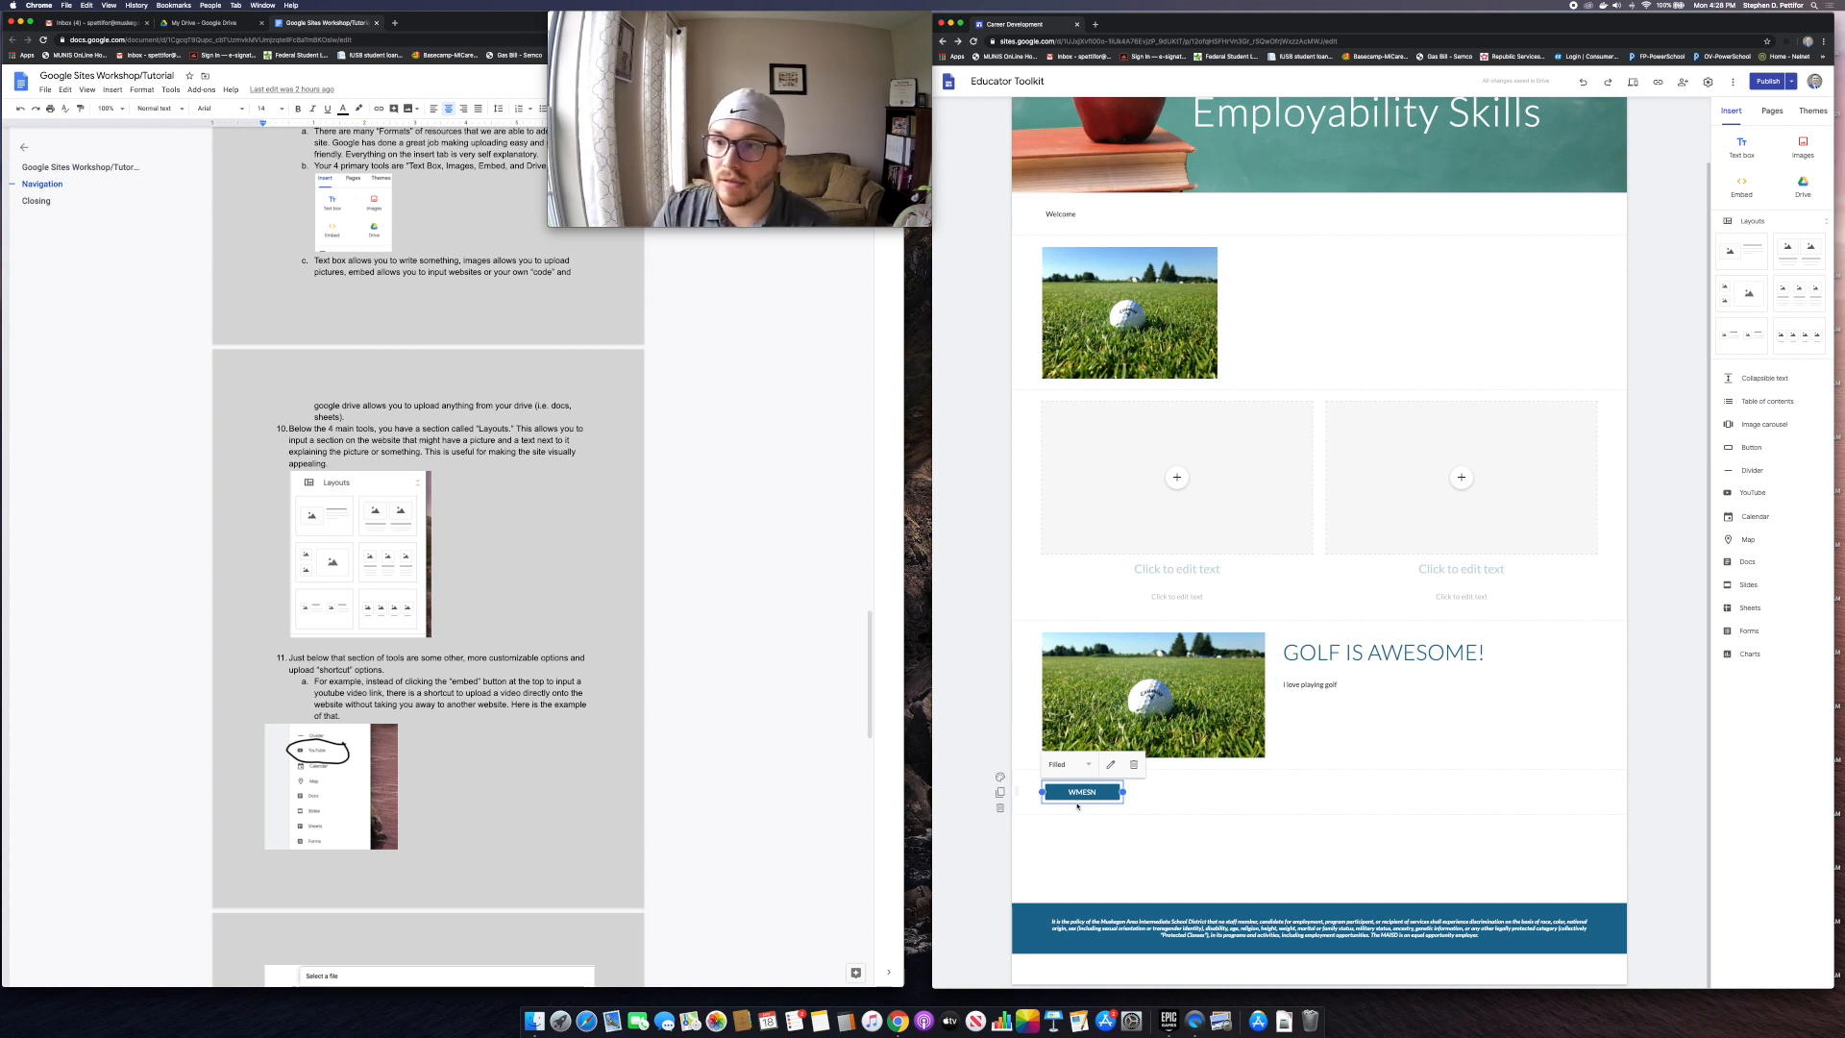
Step: Add a text box reading 'WMESN is a really cool website' and move it beside the WMESN button
click(1741, 146)
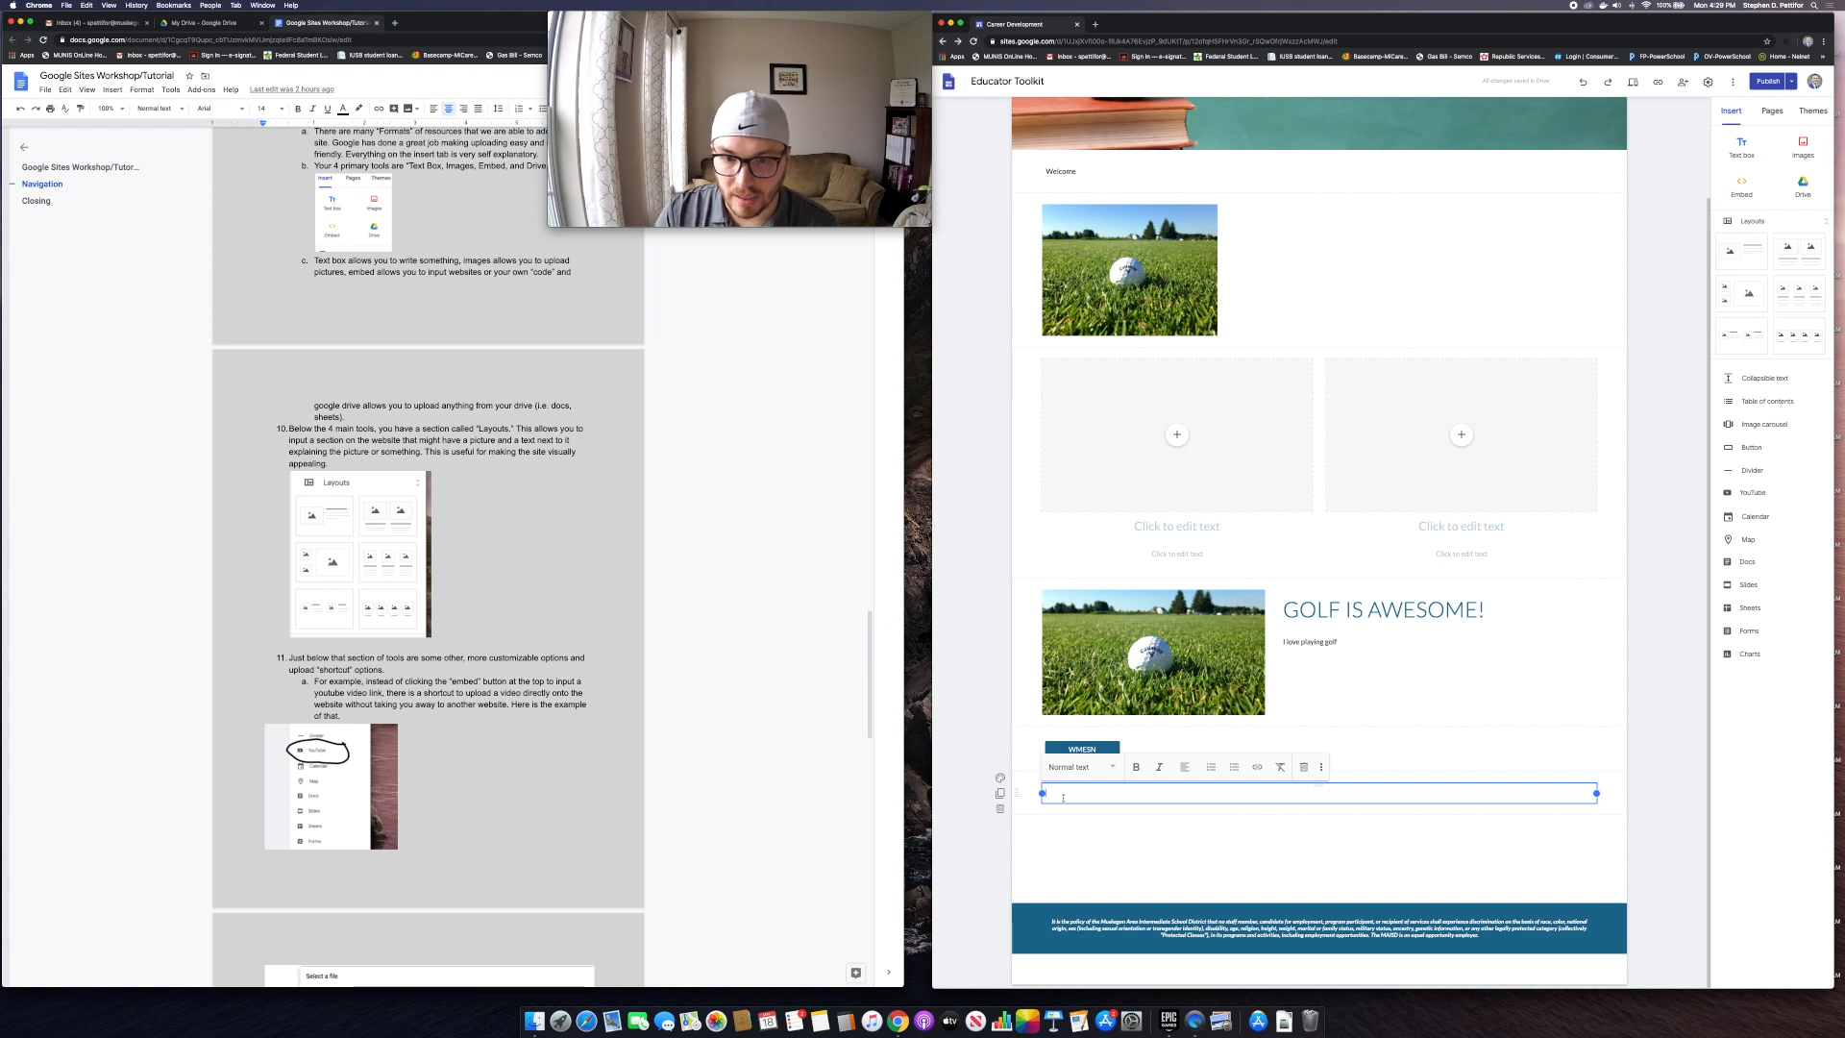
text(W)
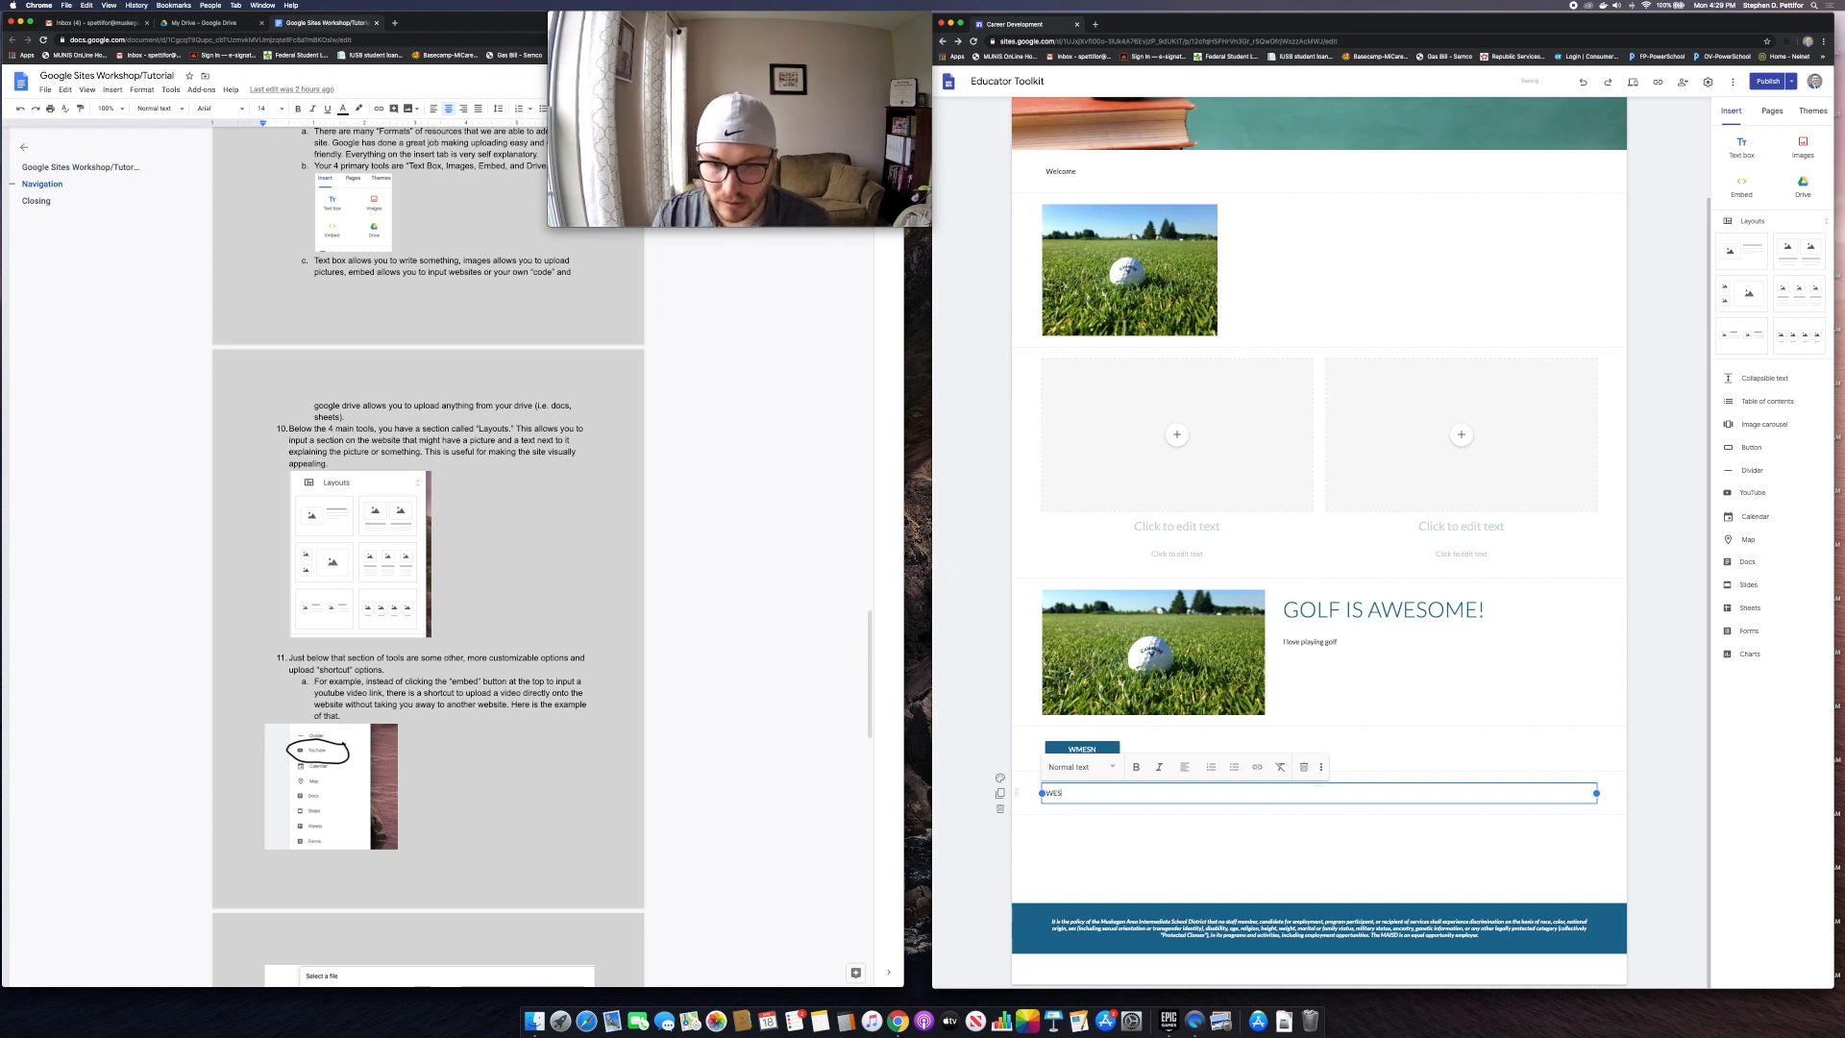
text(MESN is a)
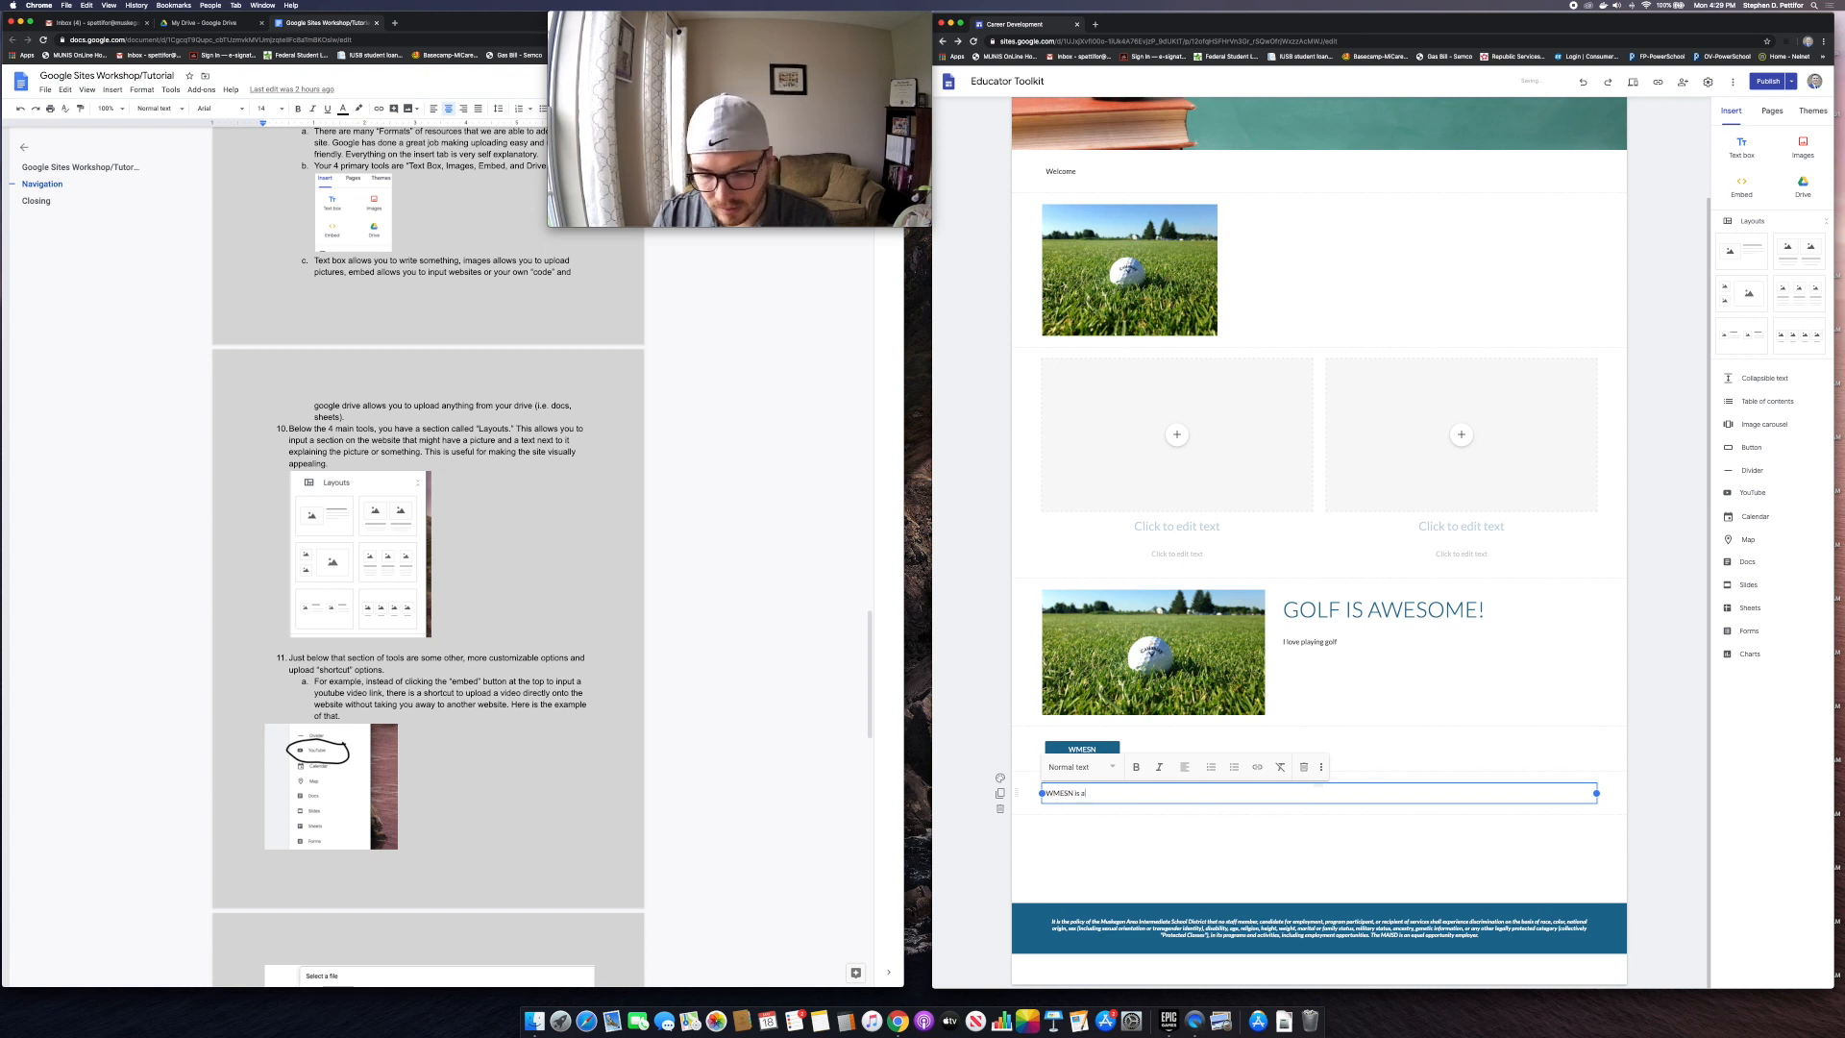
text( really cool website)
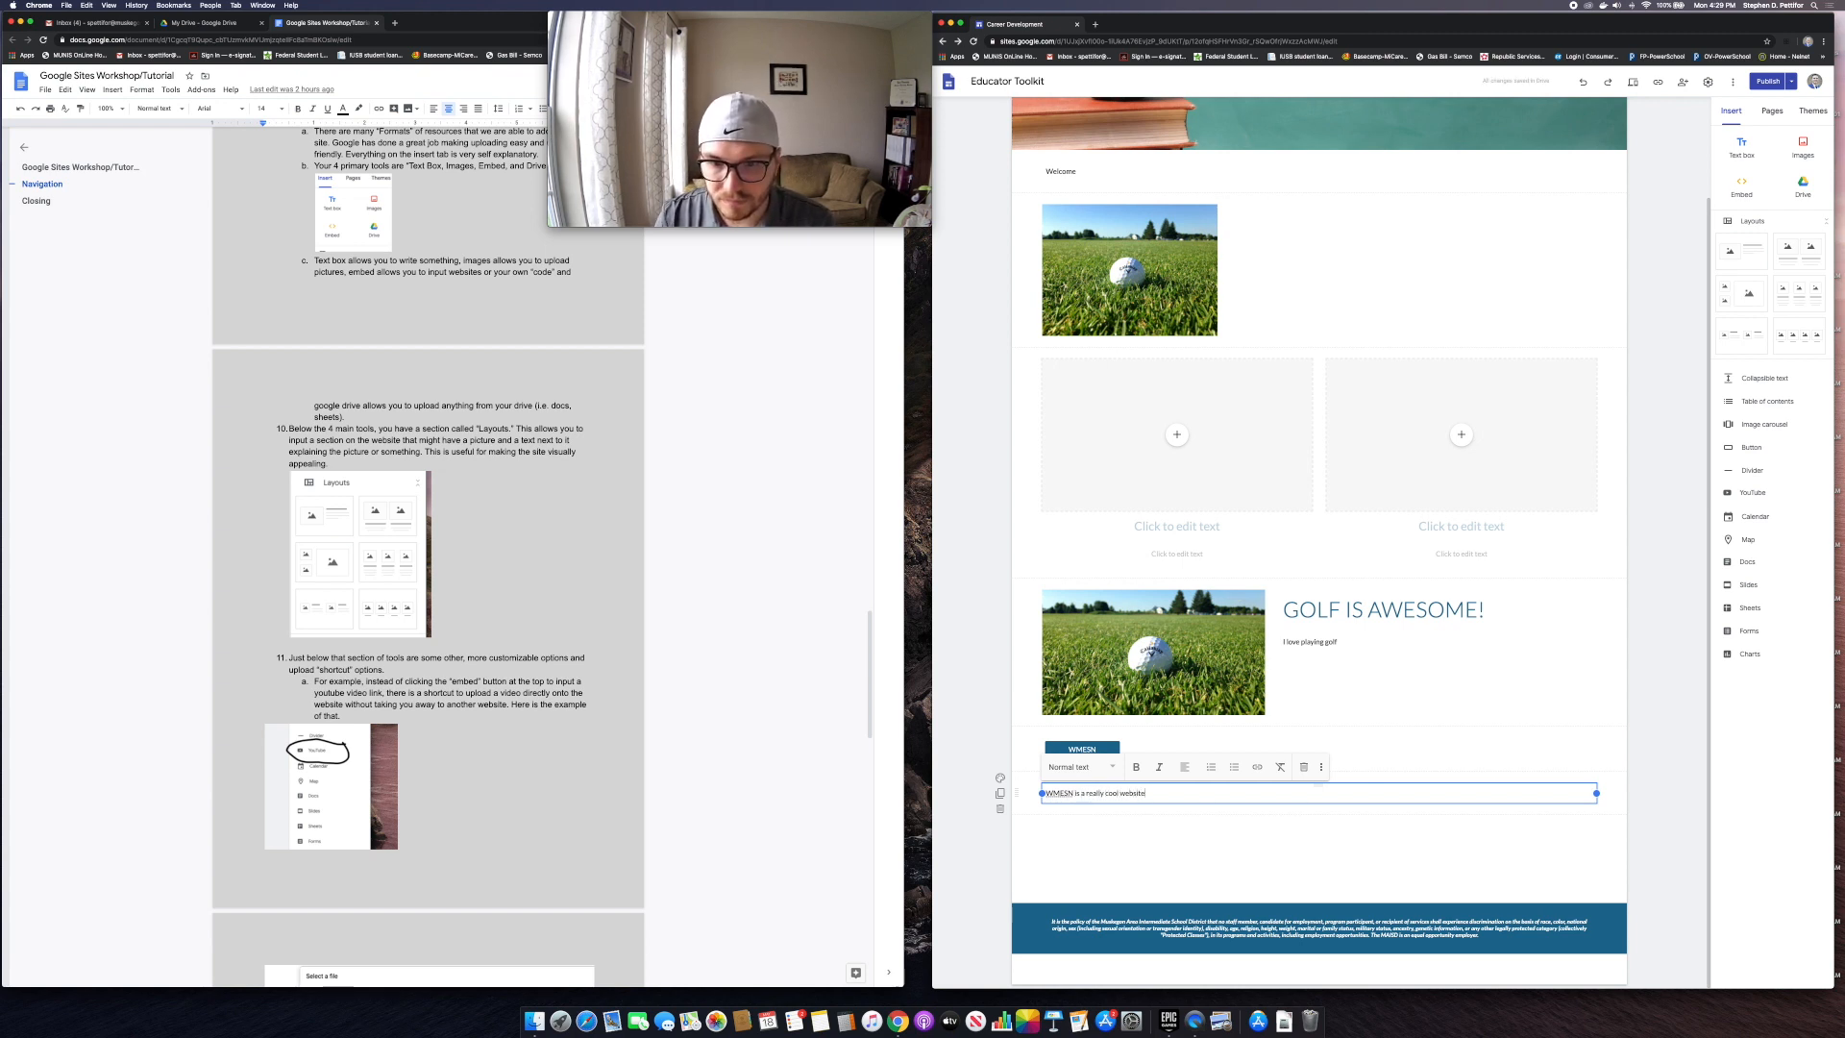
key(Return)
click(1024, 807)
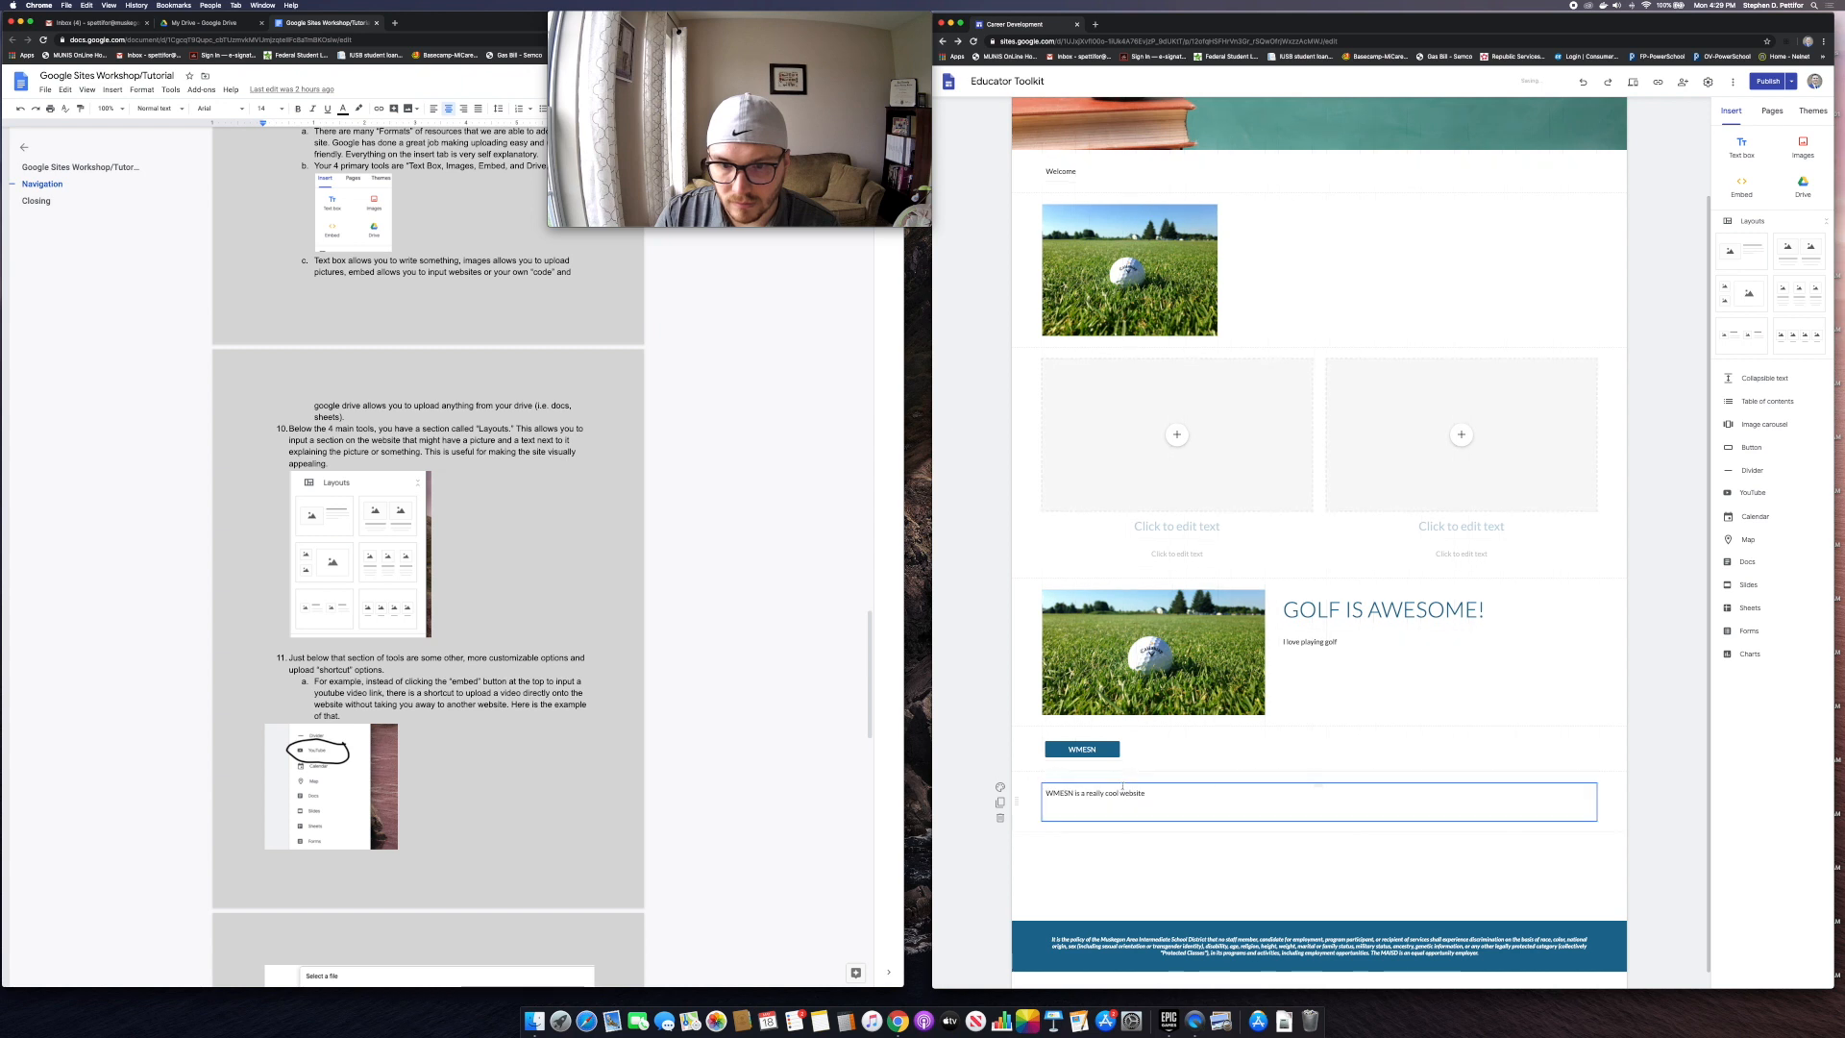
scroll(1122, 780, down, 1)
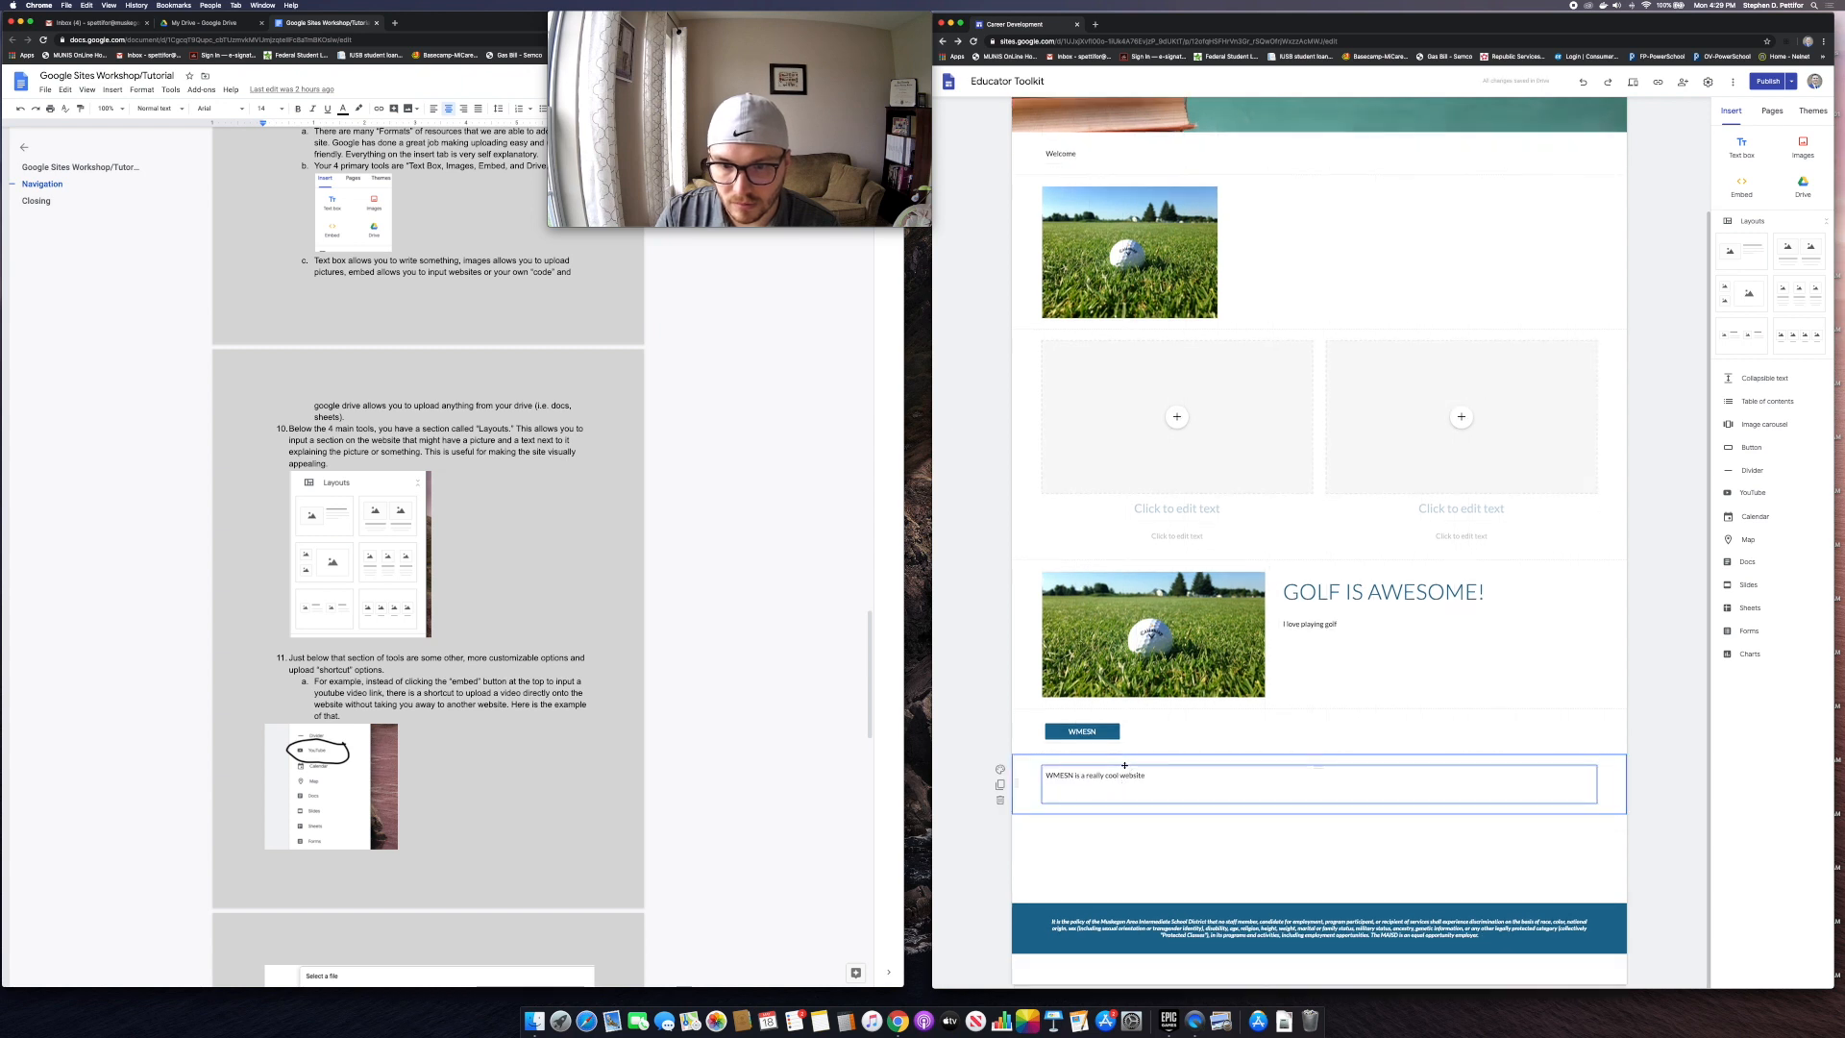
drag(1124, 766, 1167, 730)
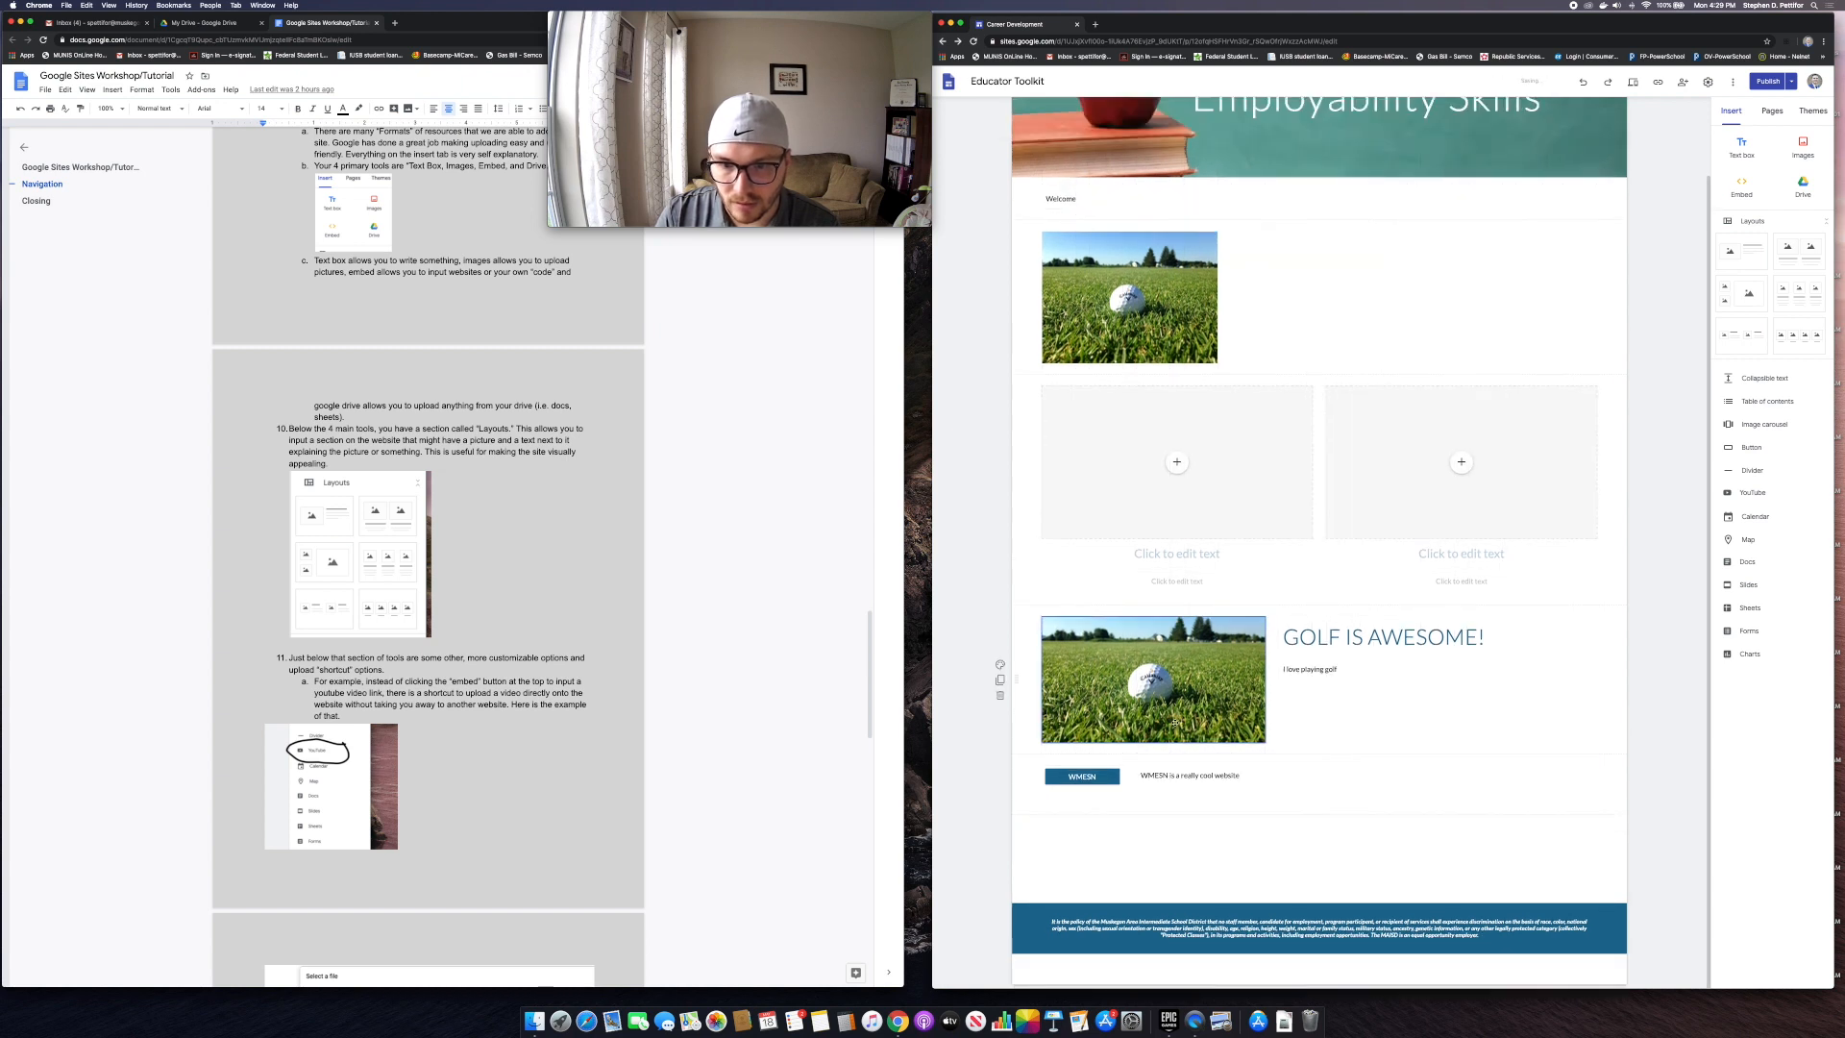
click(1193, 785)
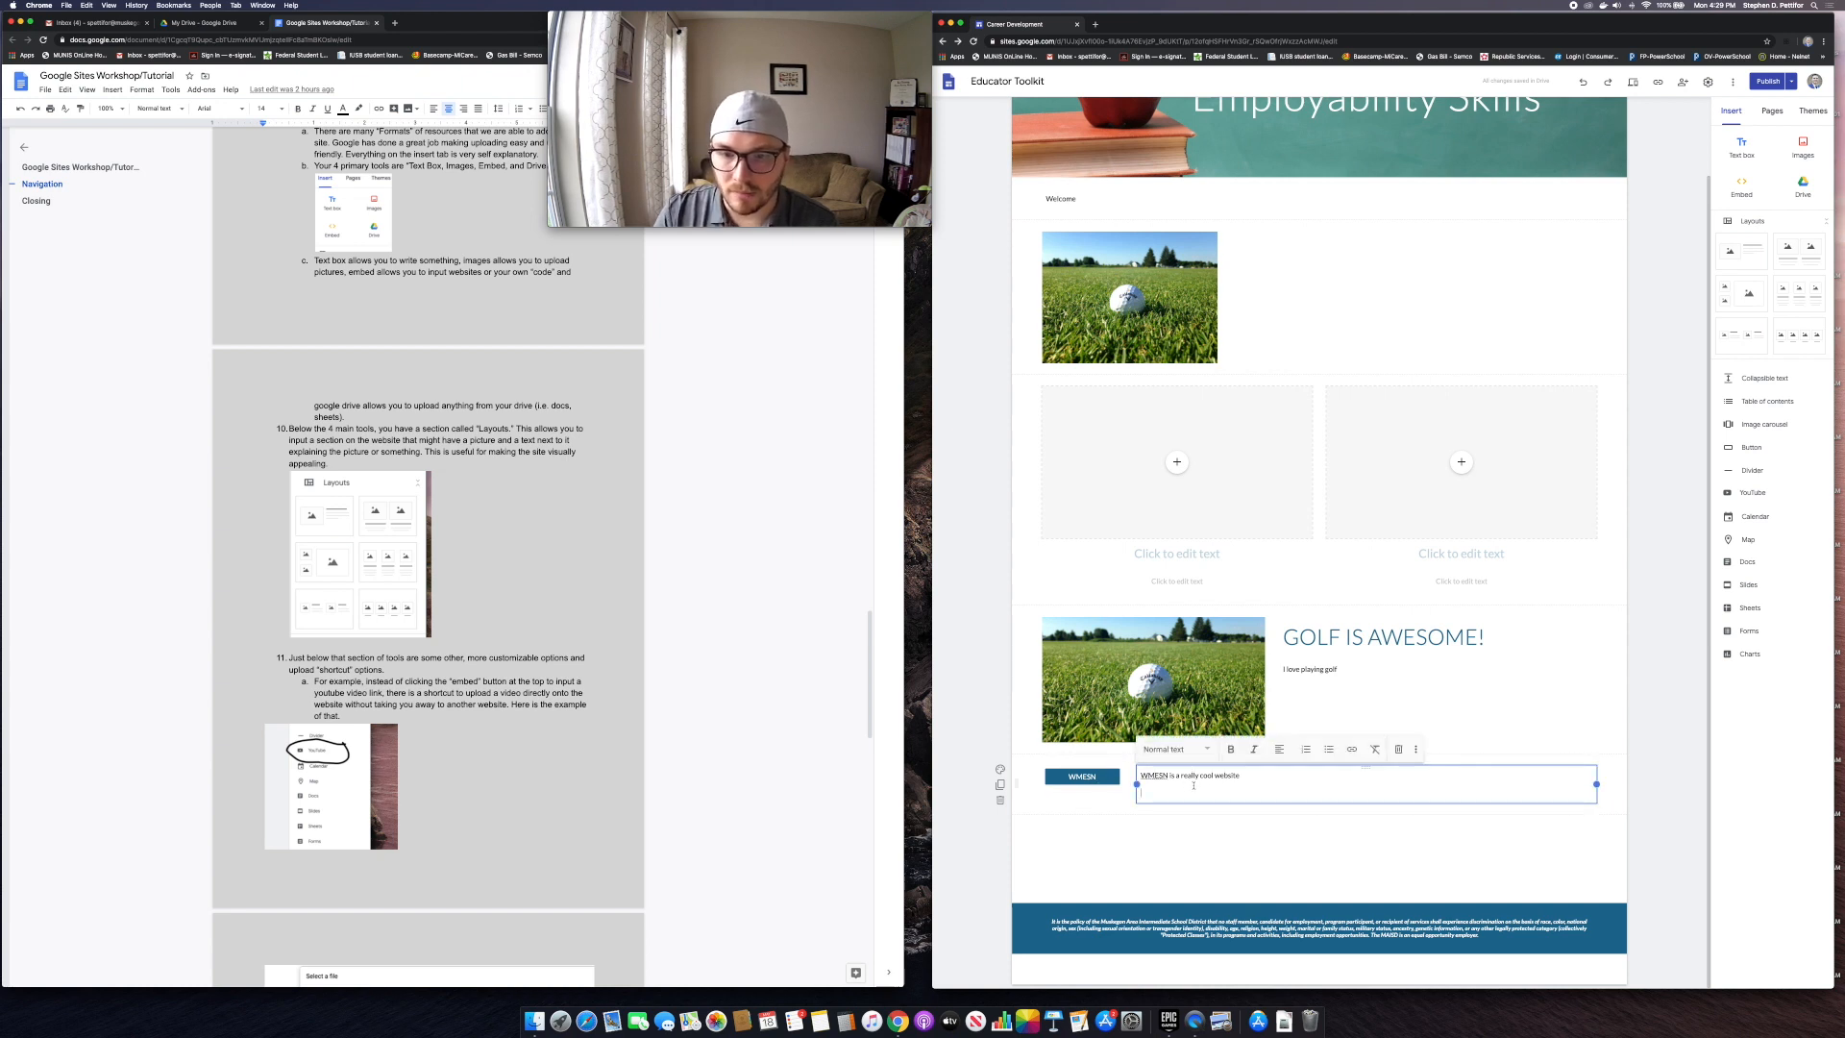
click(1134, 856)
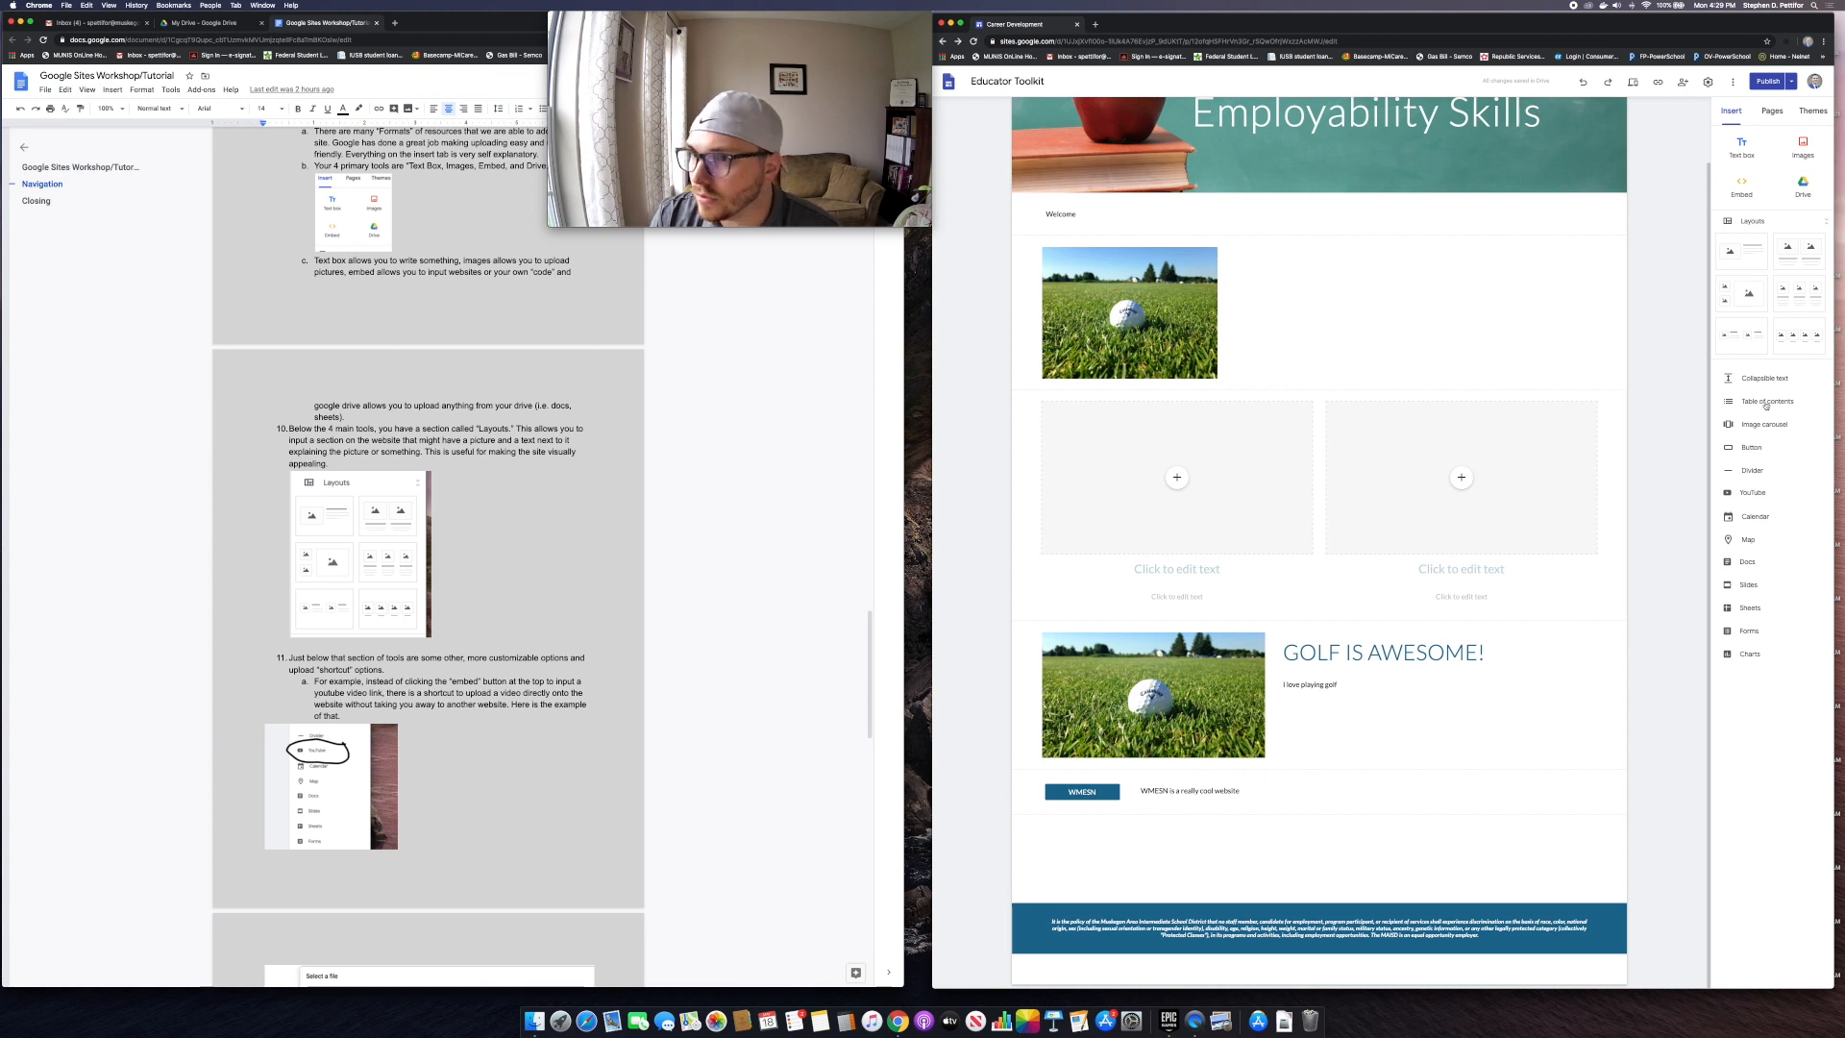
Step: Search YouTube for 'vid' and embed the E-learning virtual classroom presentations video
click(1753, 492)
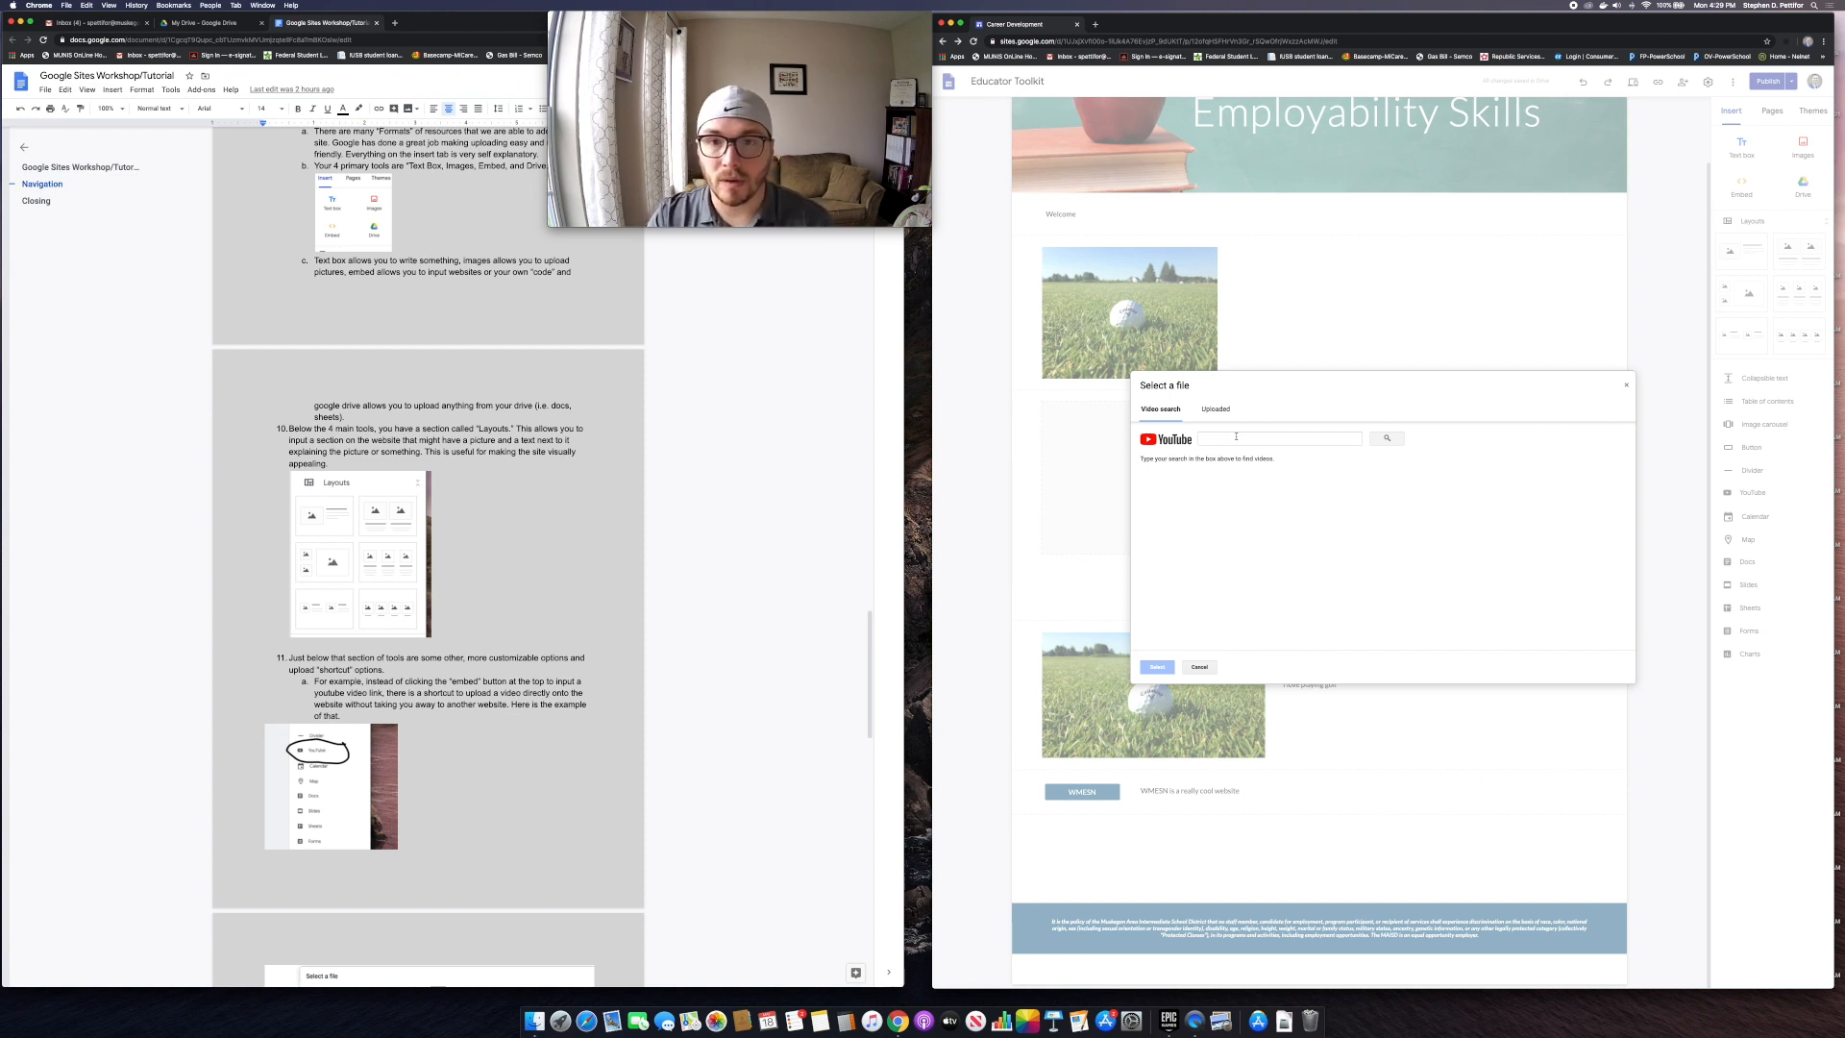
click(1237, 440)
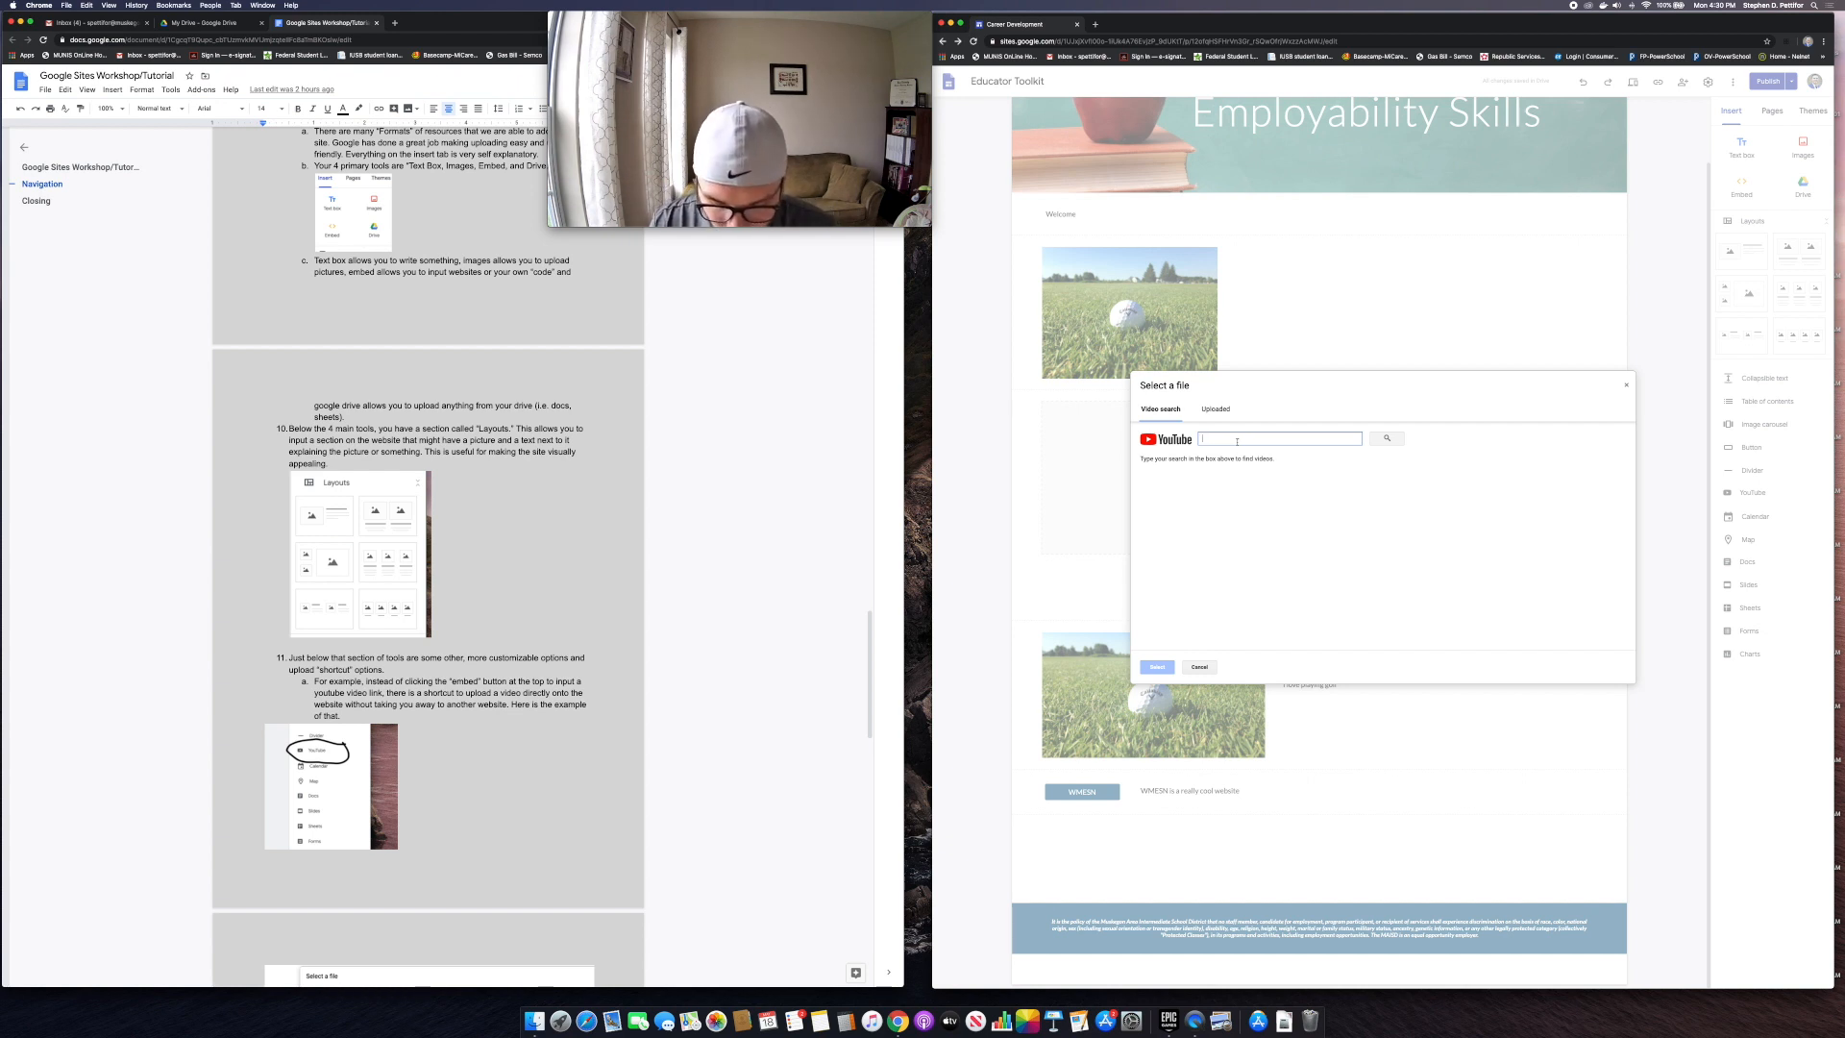
text(vid)
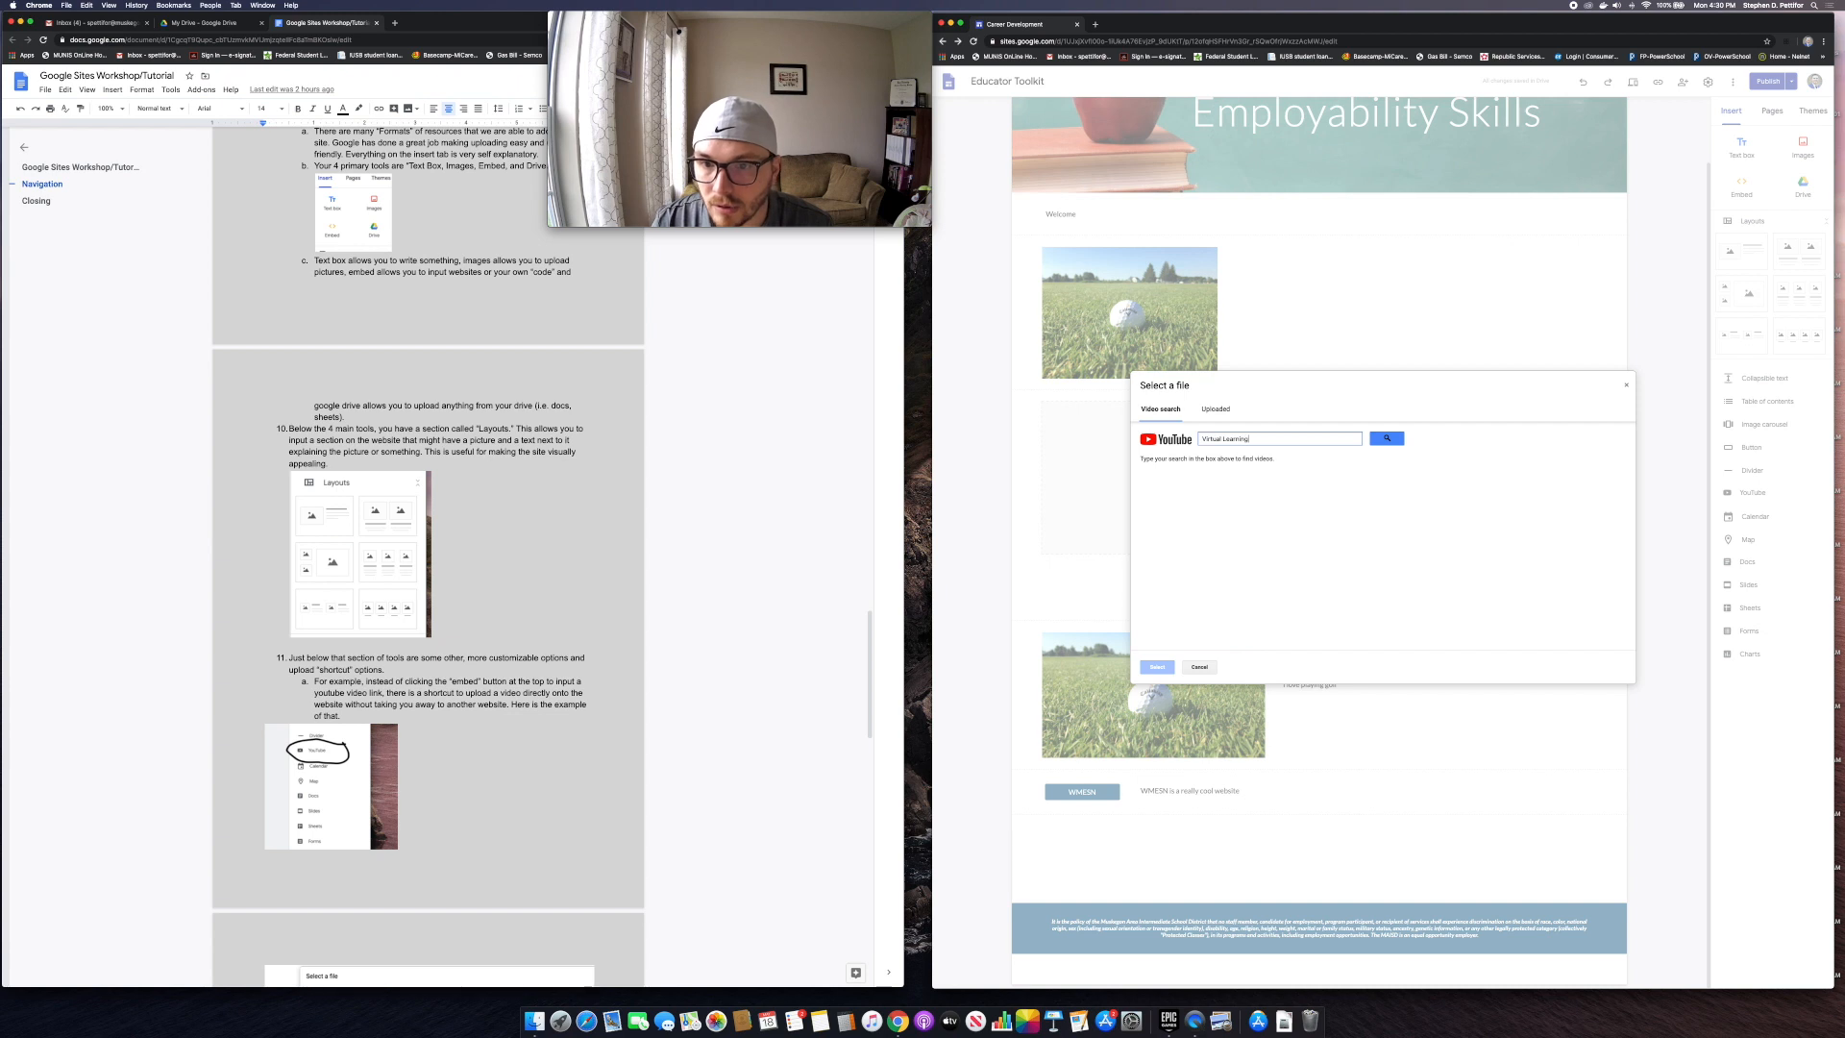
click(1387, 440)
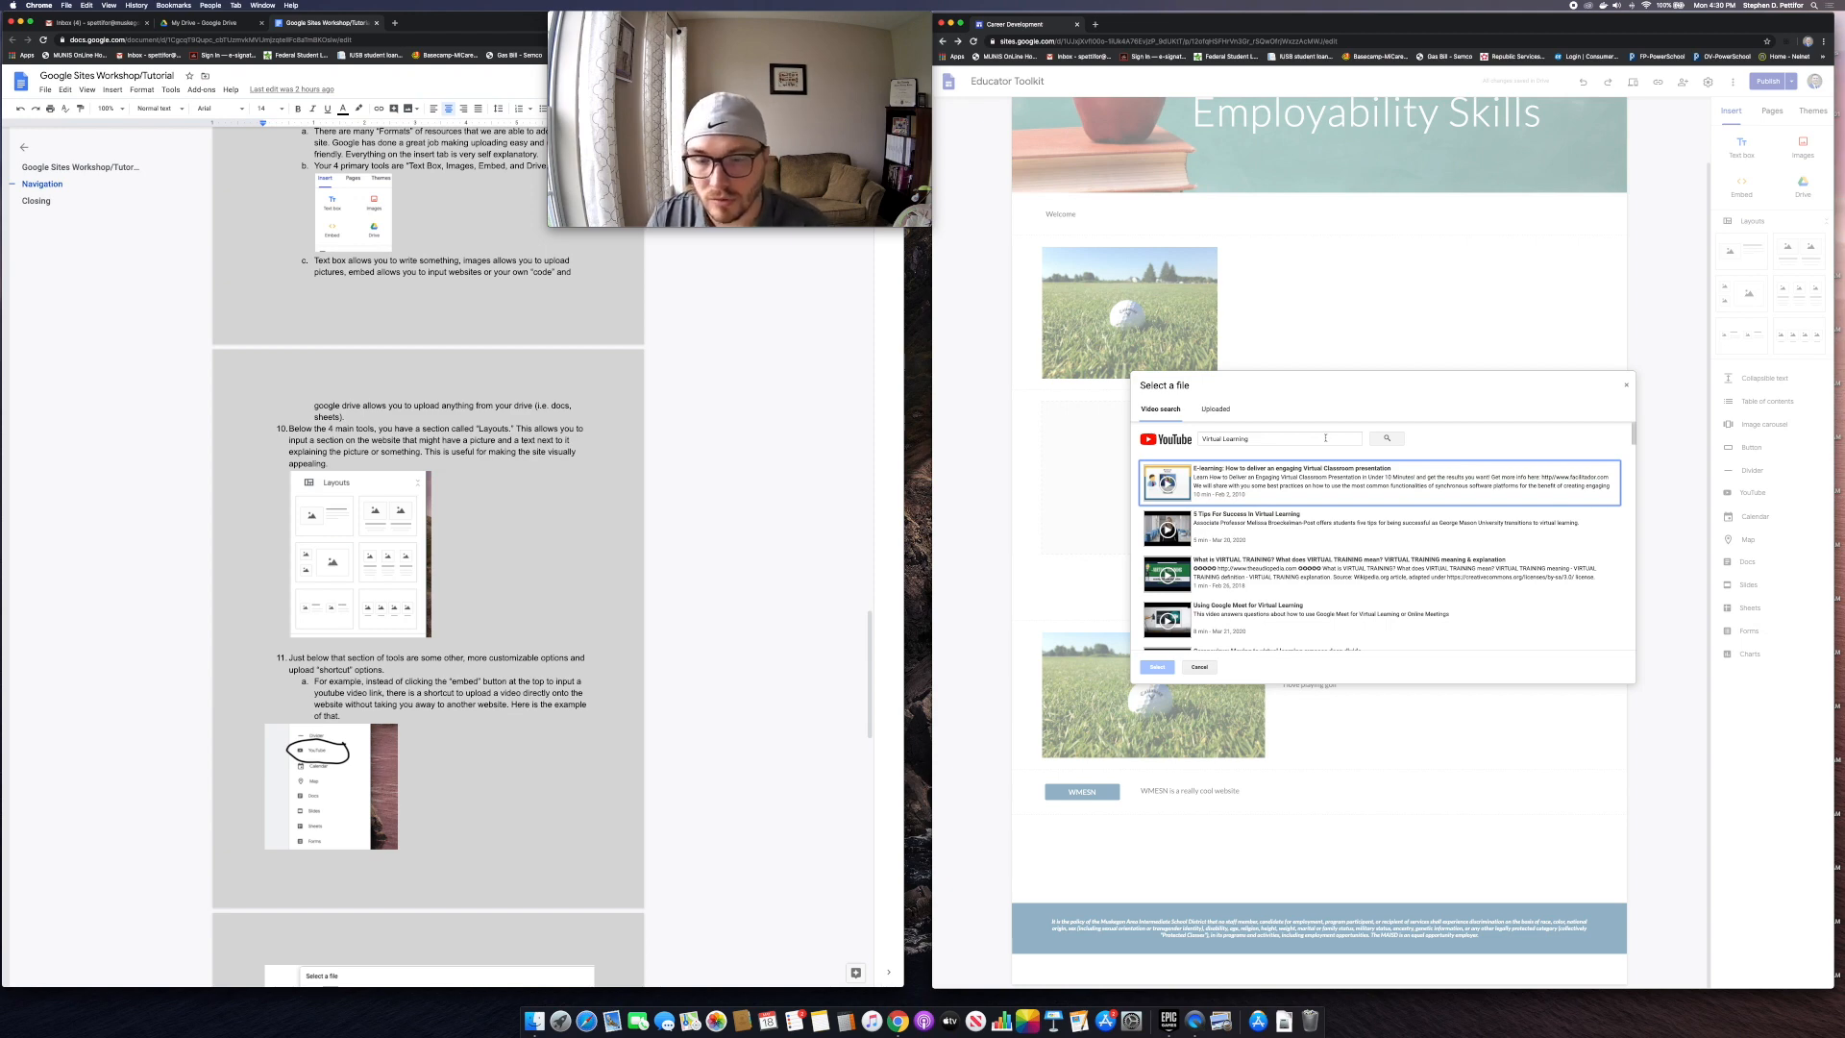
click(1235, 477)
click(1156, 667)
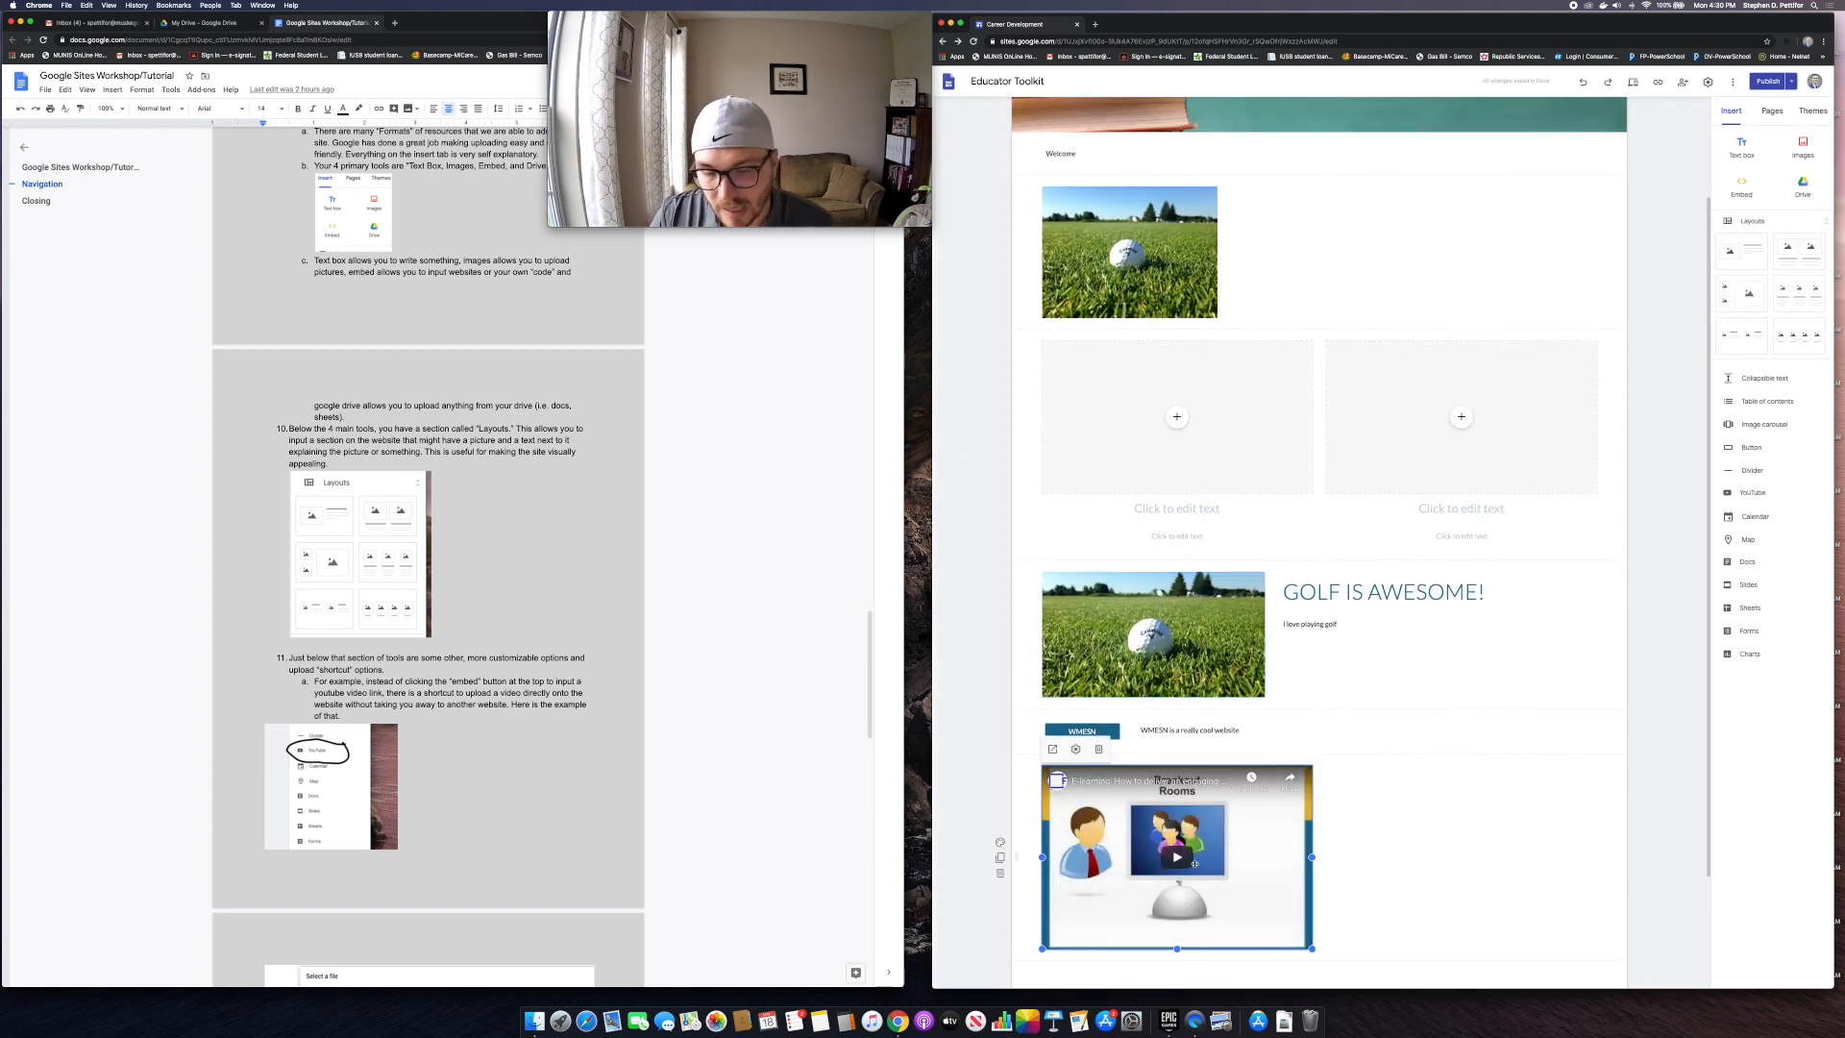
scroll(1415, 798, down, 2)
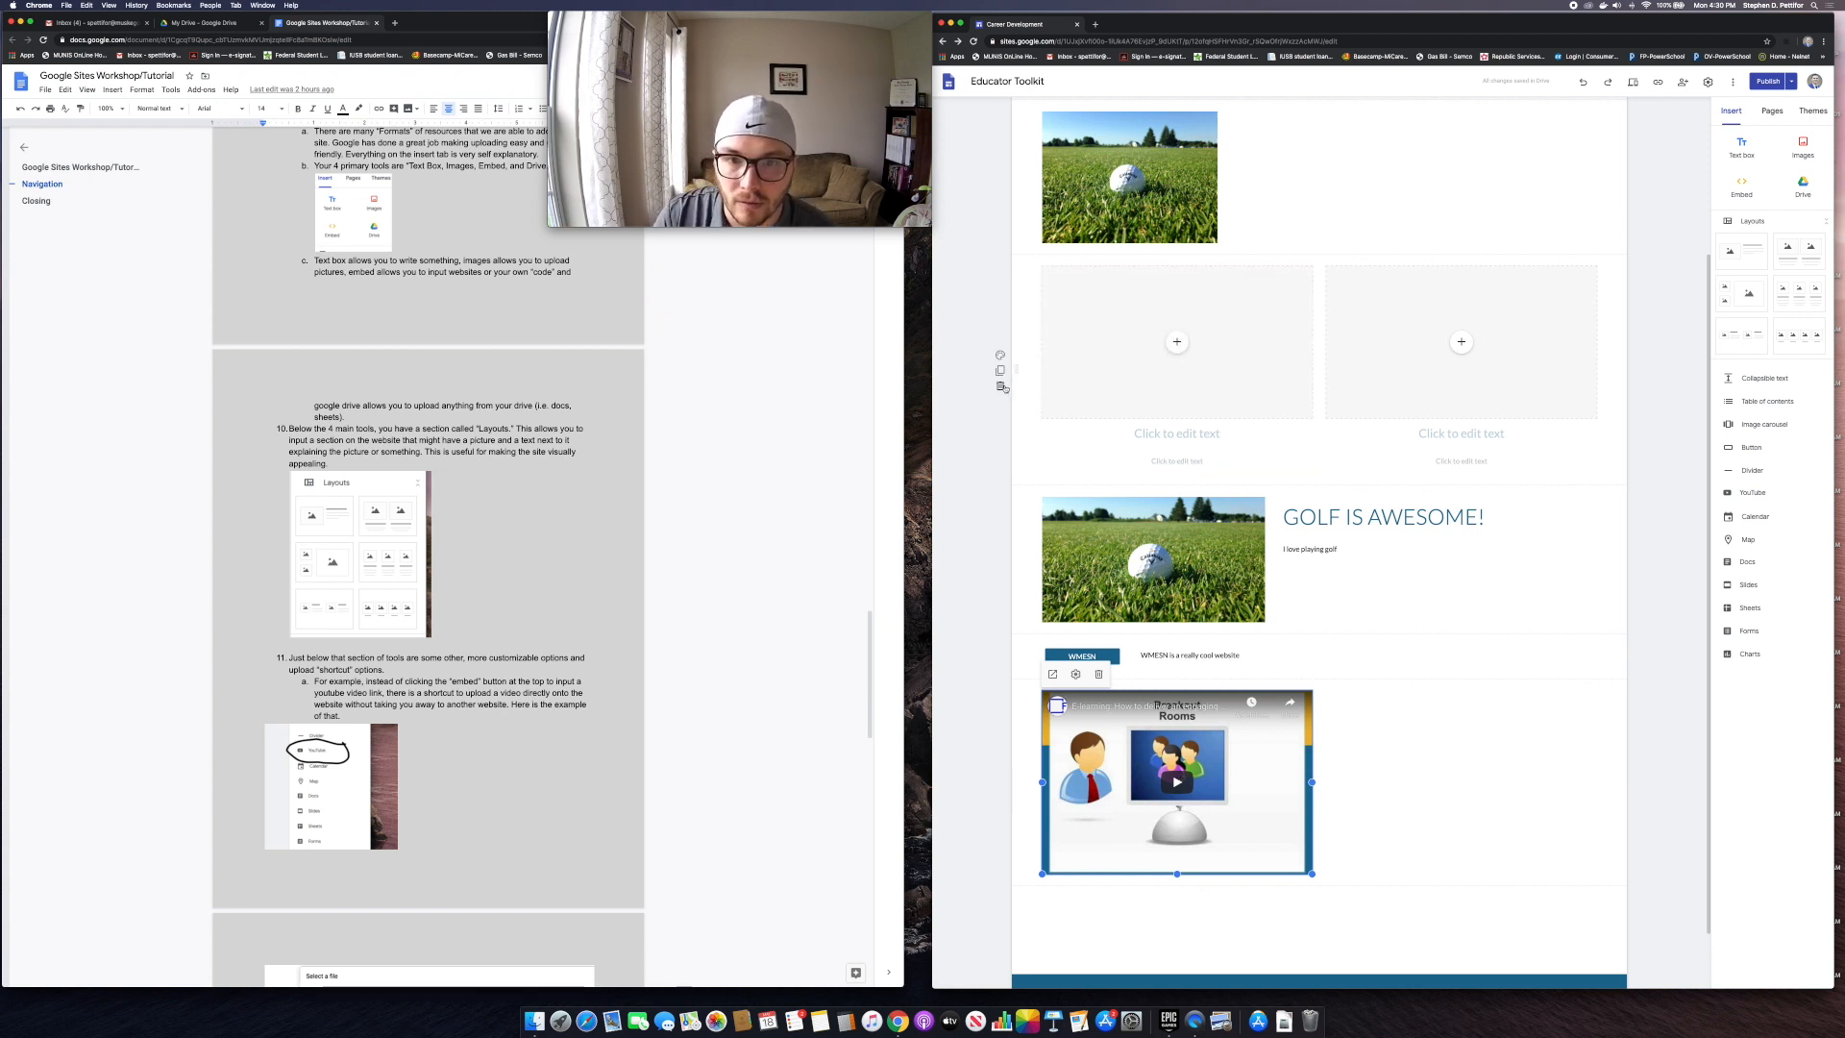
Step: Delete the empty two-column placeholder section
click(1001, 386)
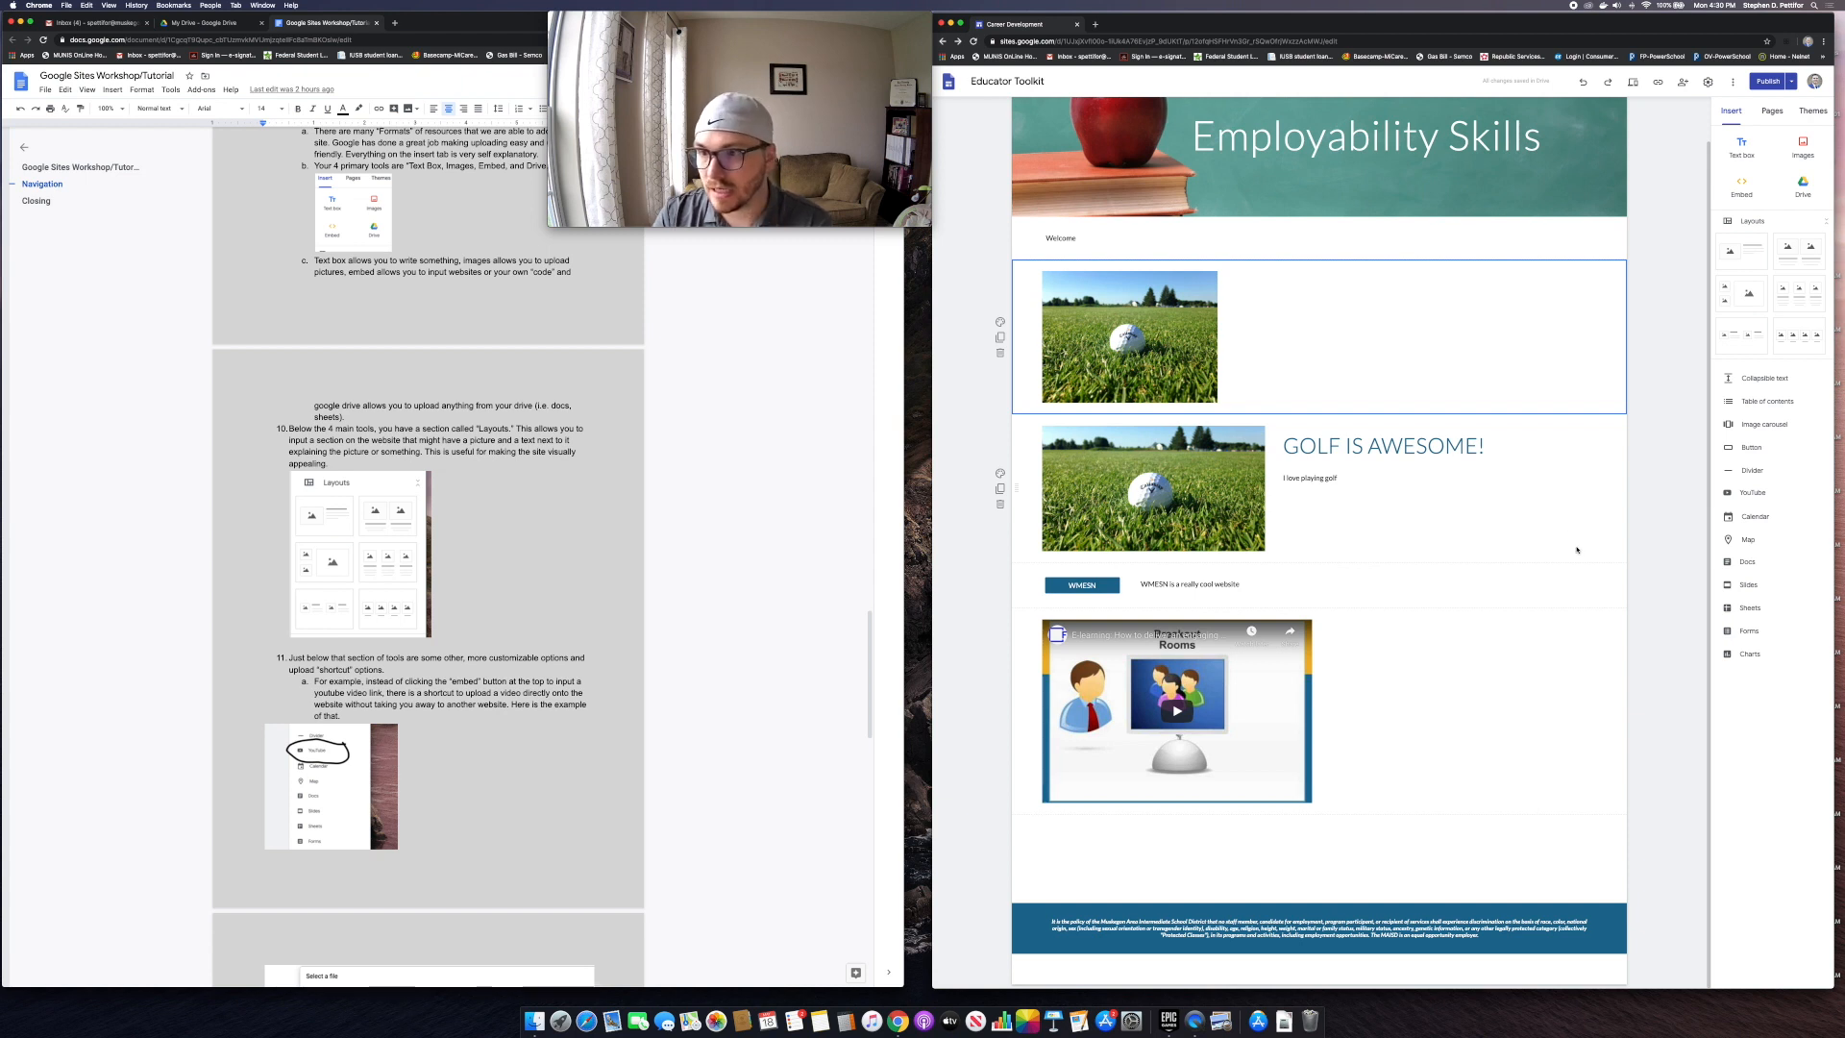
Step: Embed the Workforce Wednesdays Student Lists sheet below the video and deselect it
click(1748, 611)
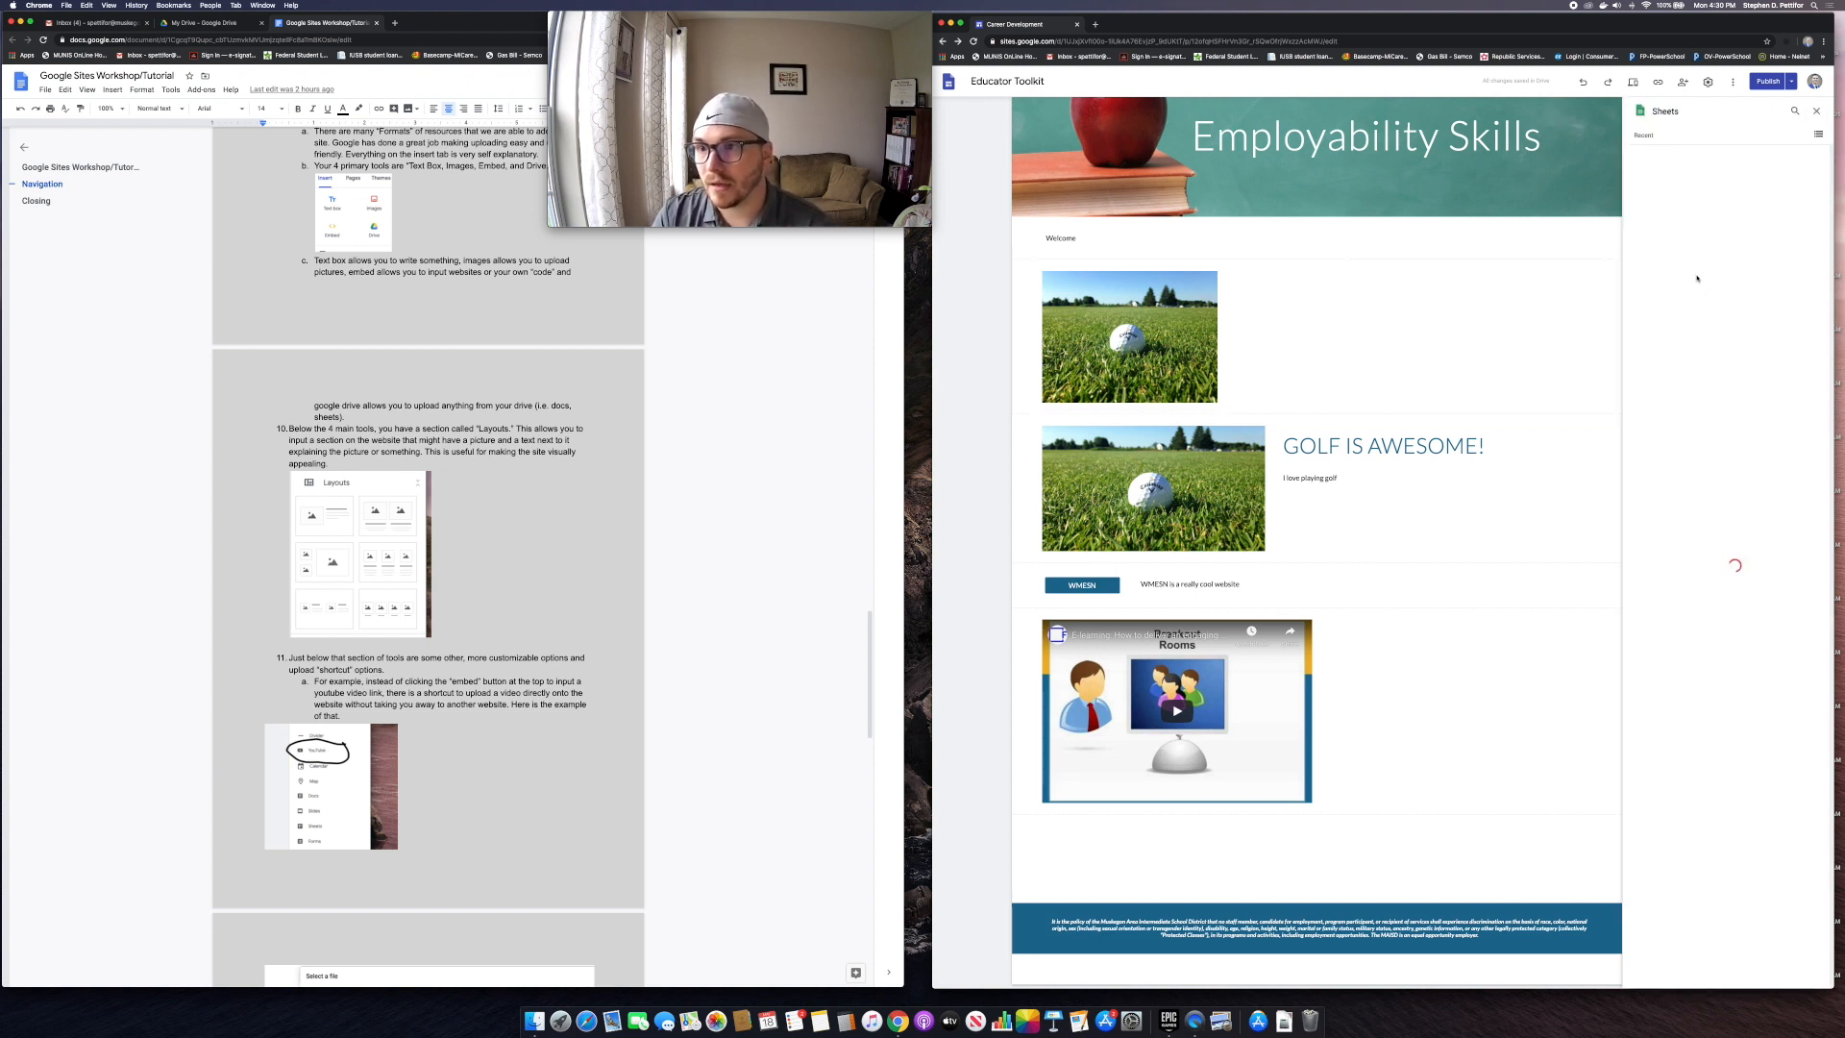
click(1691, 232)
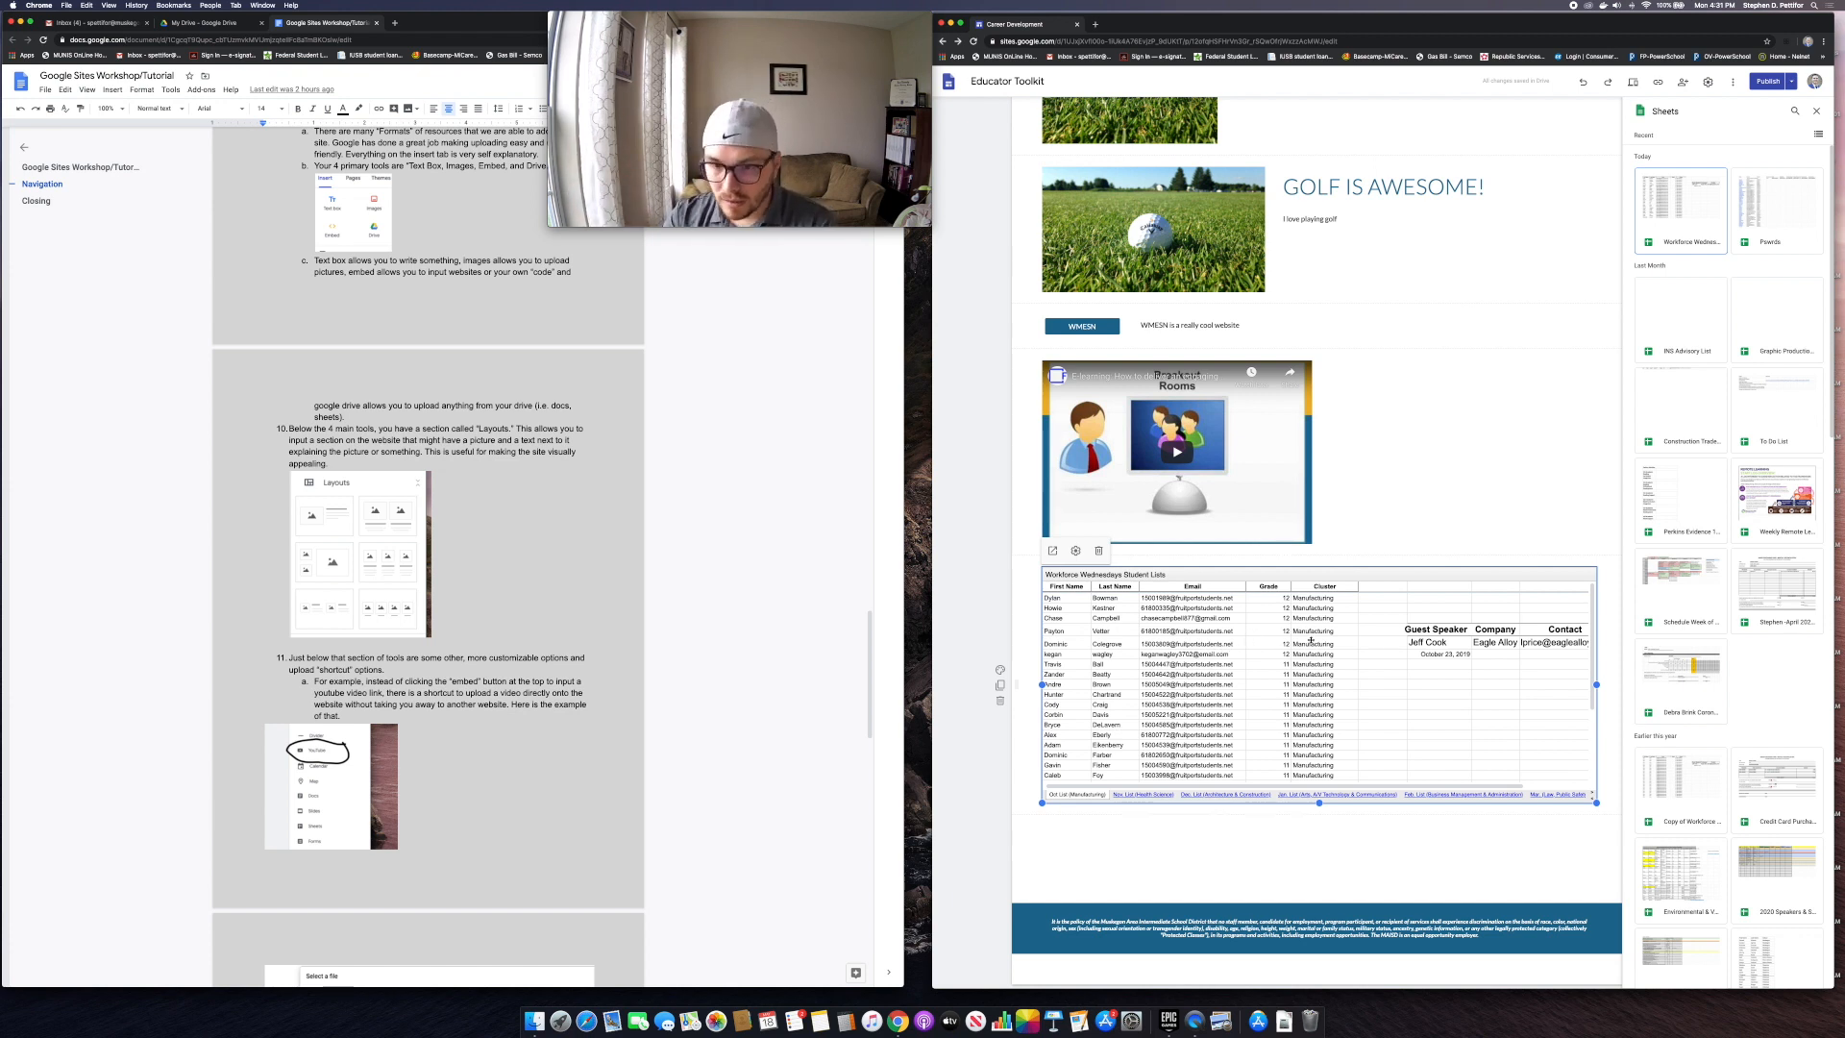
scroll(444, 653, down, 5)
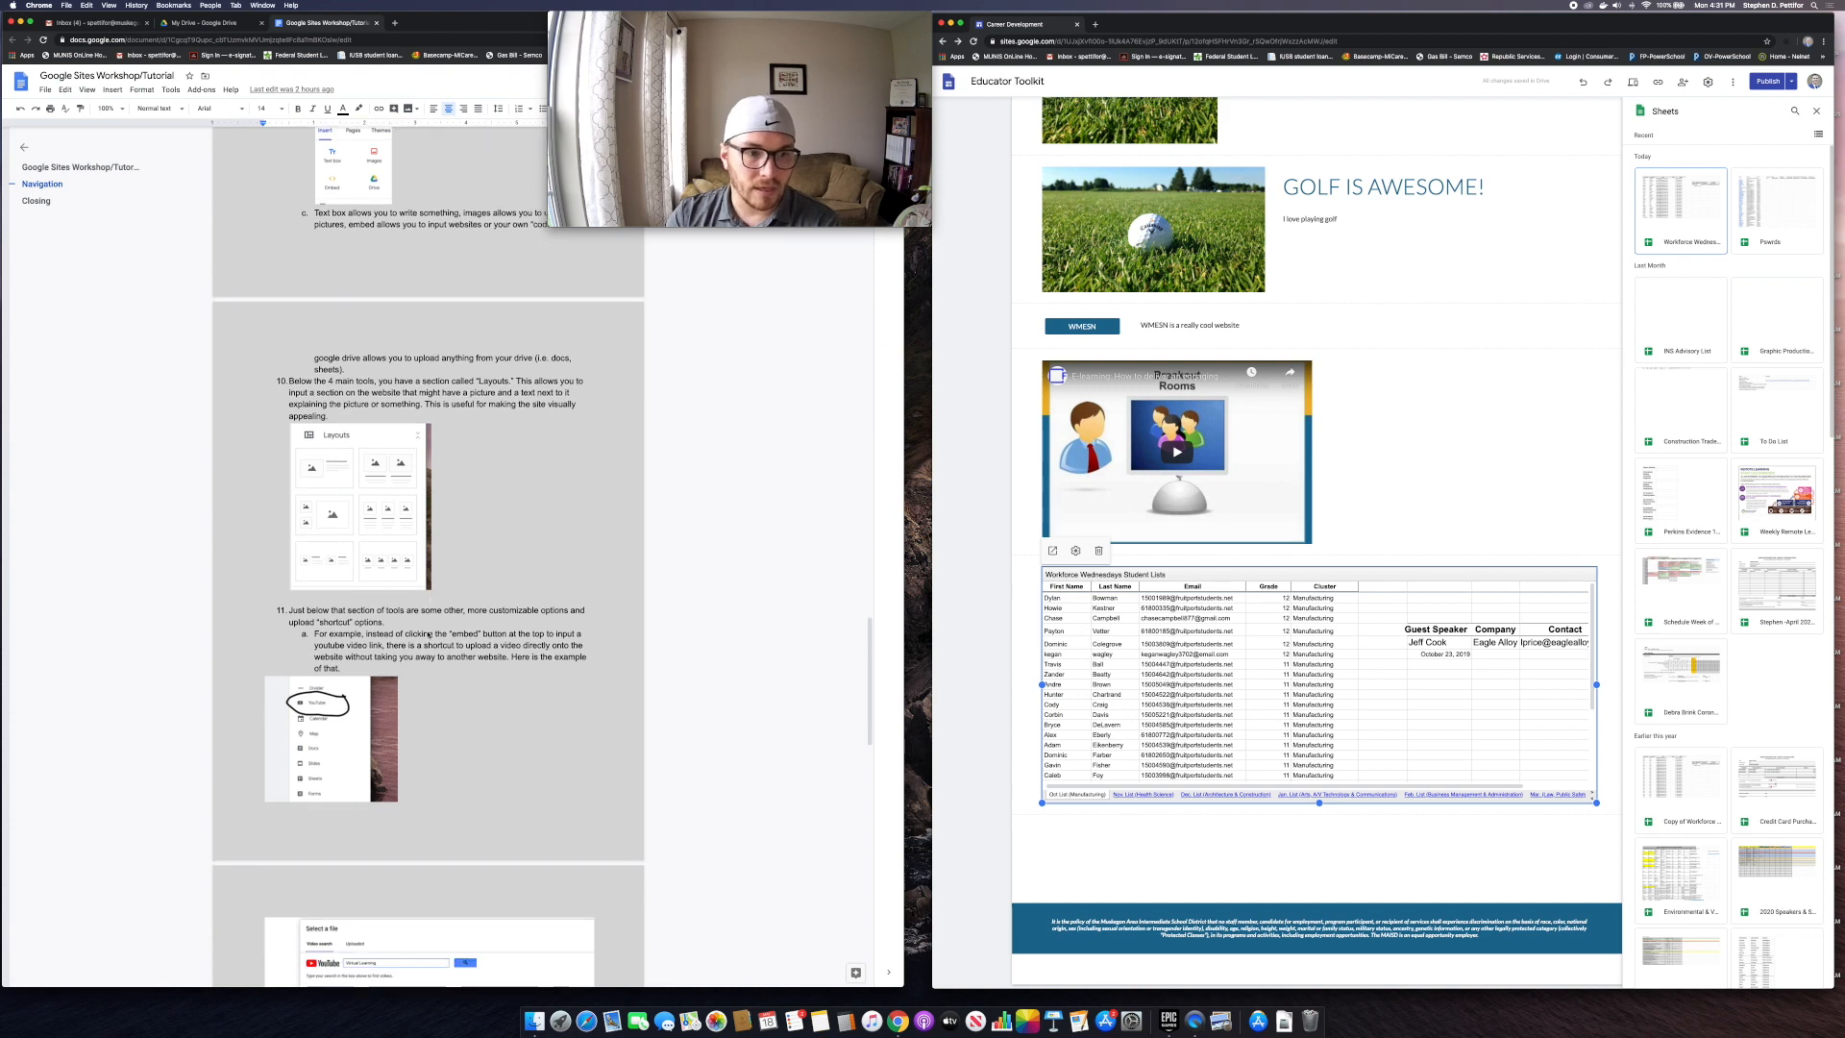
scroll(444, 654, down, 3)
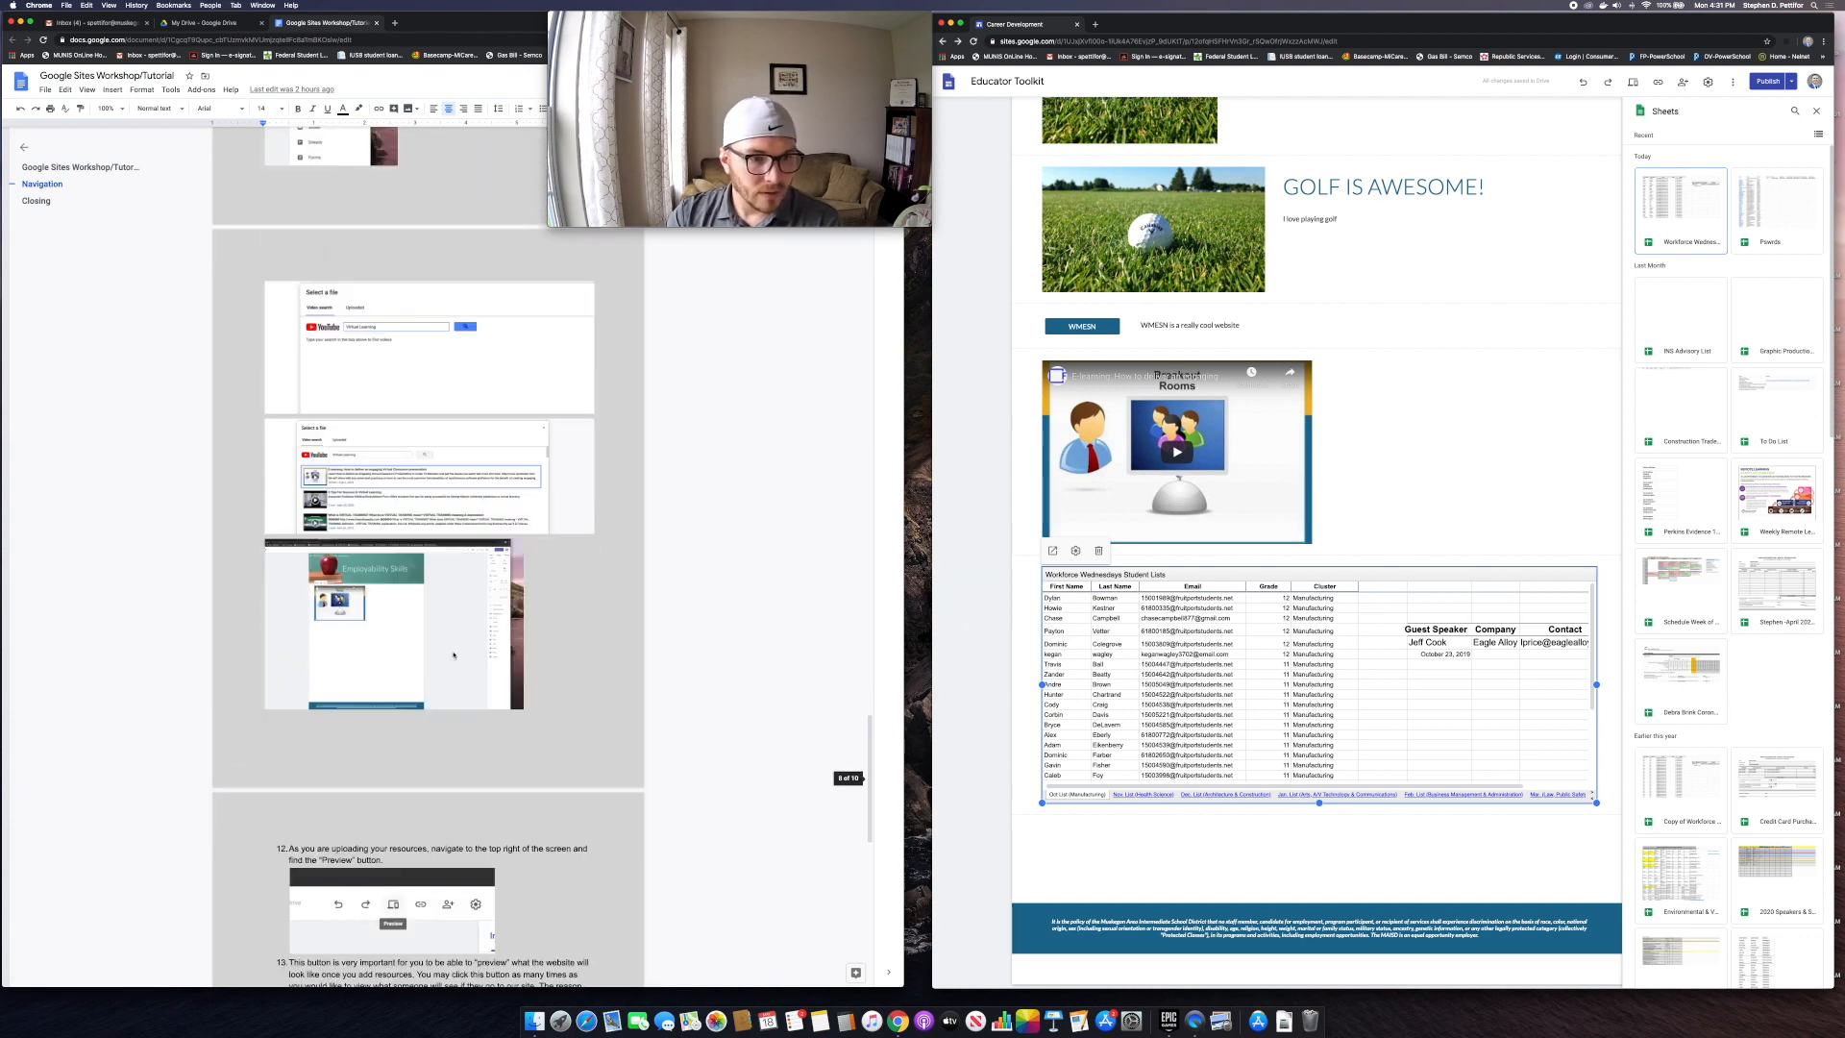
scroll(393, 637, up, 1)
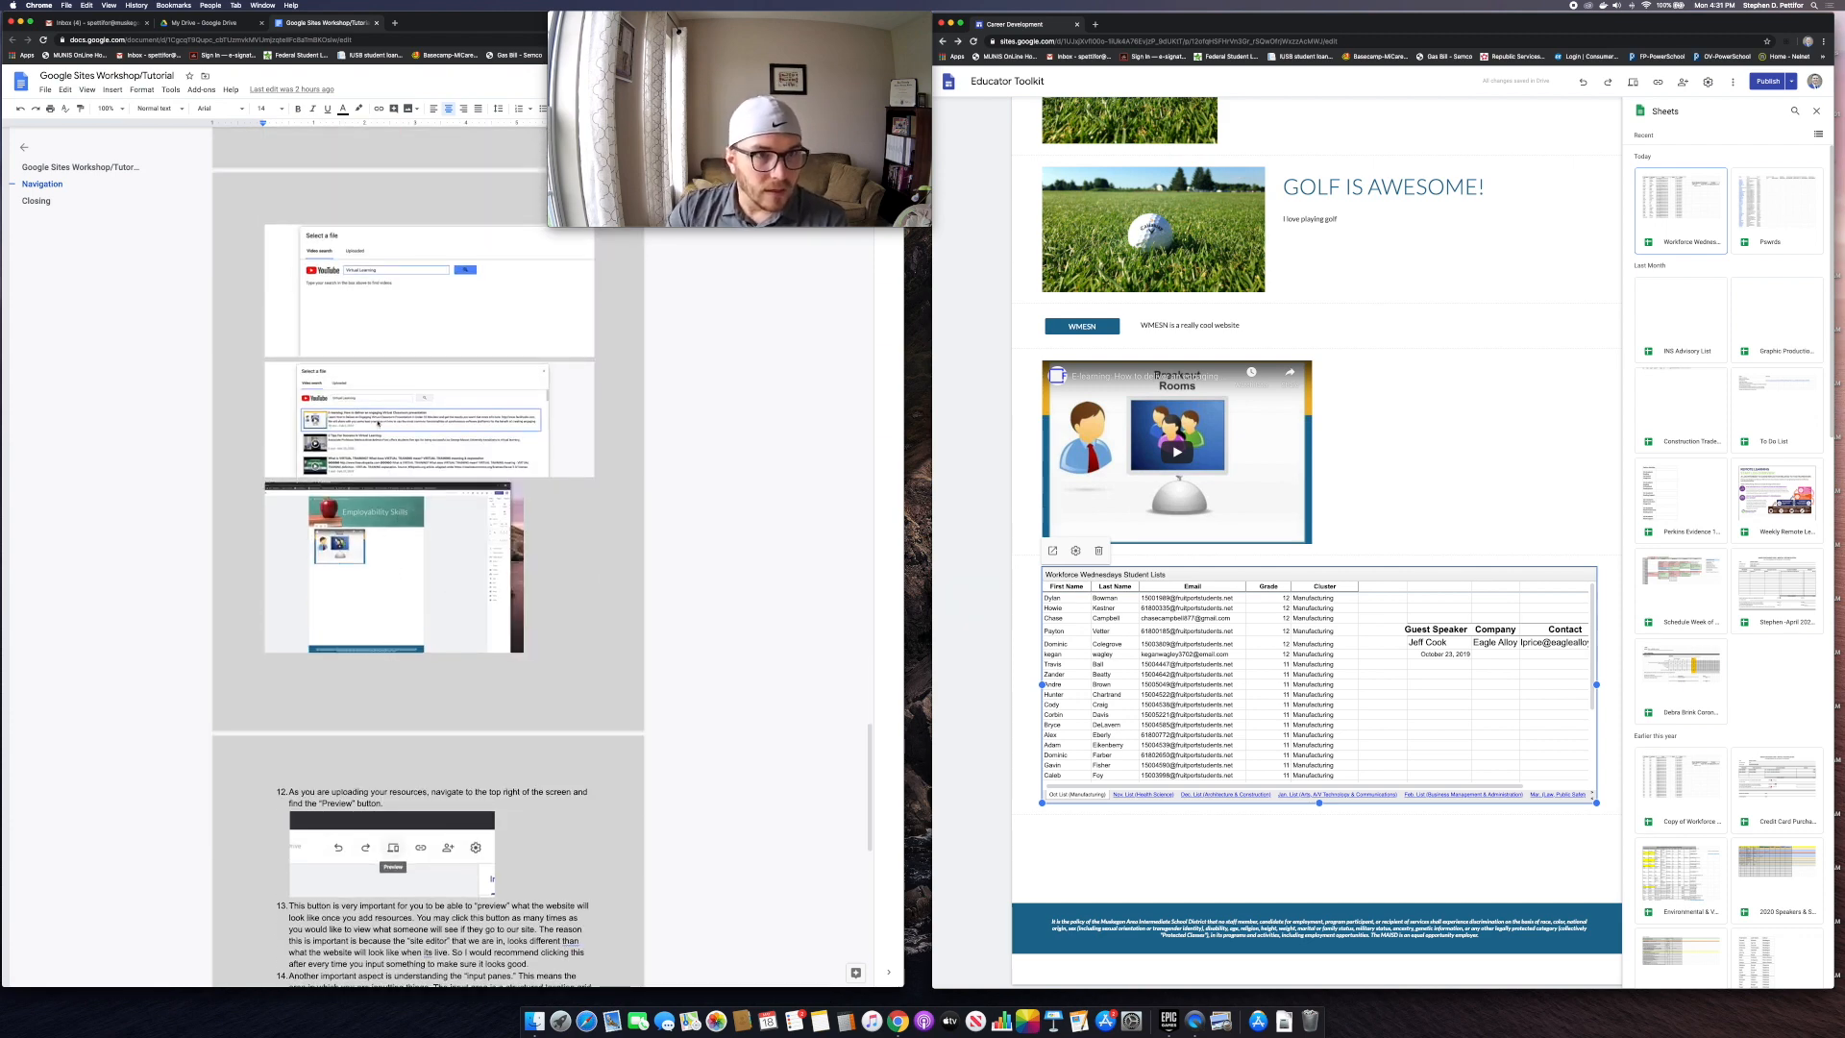
scroll(419, 501, down, 2)
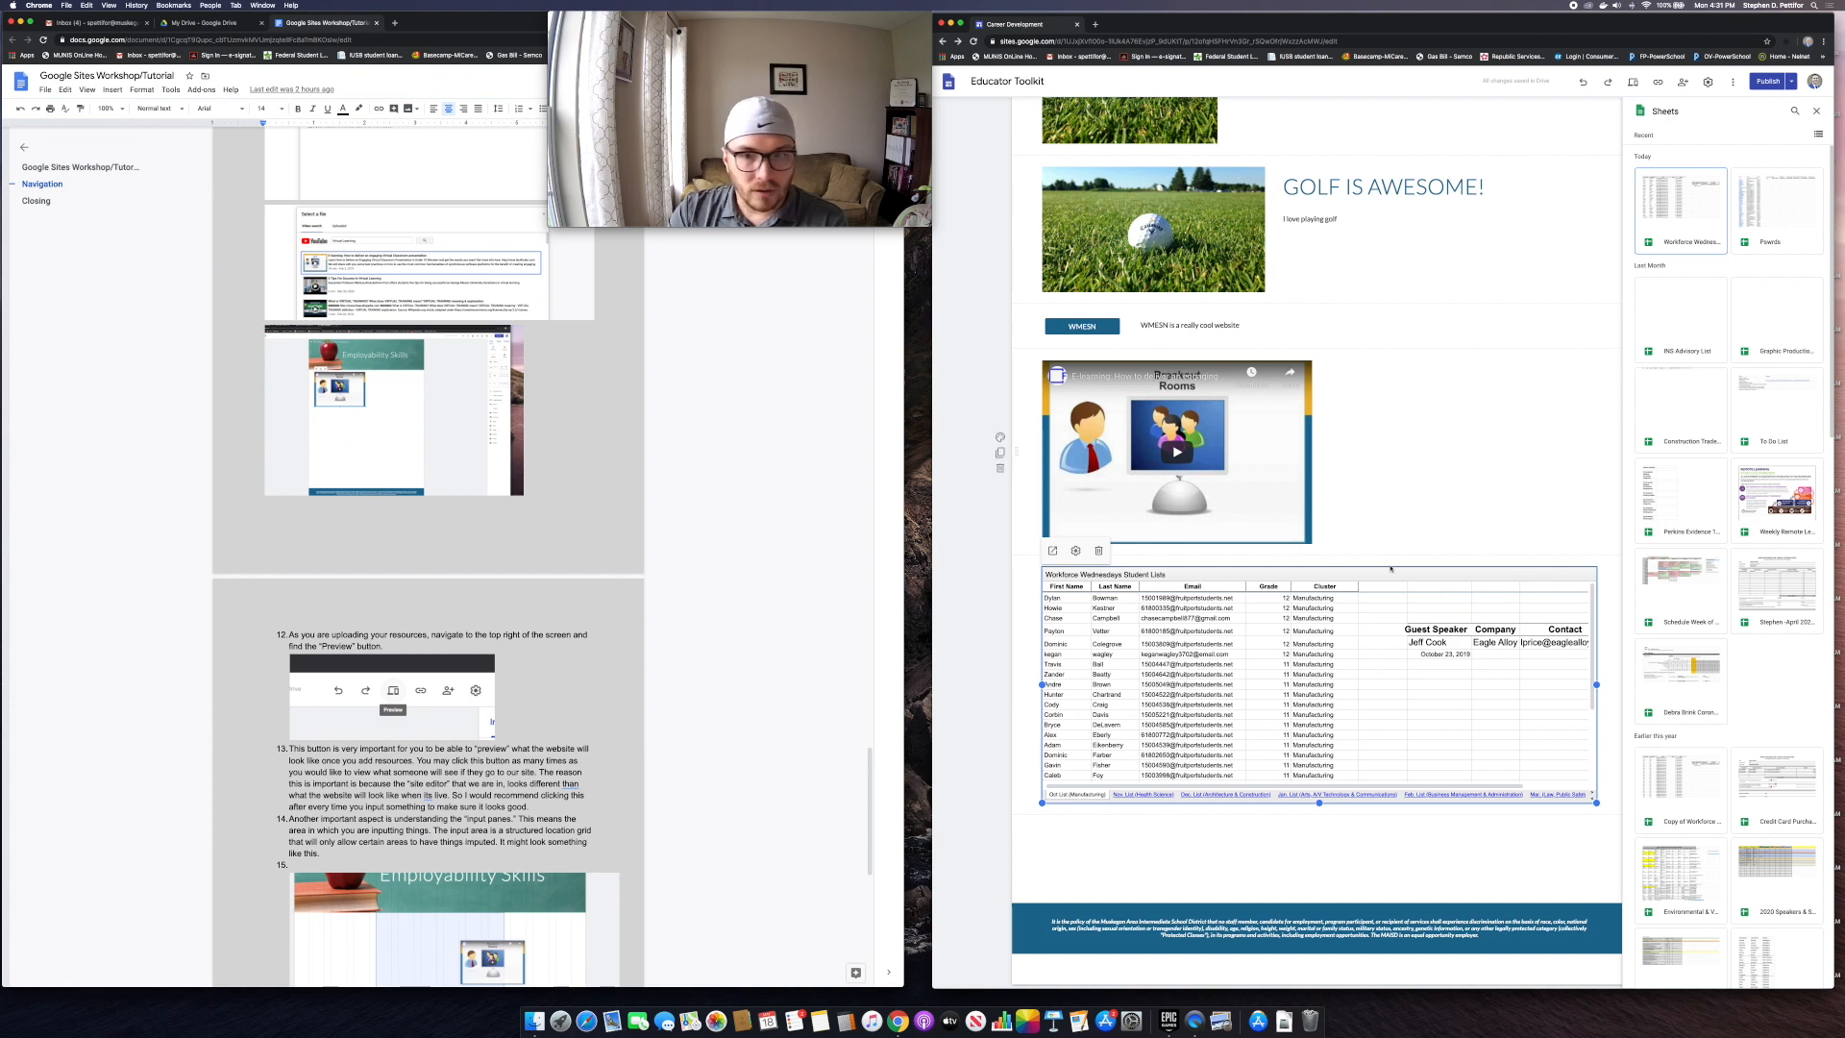
click(1816, 112)
Step: Close the Sheets list, preview the site, and navigate from Home to Employability Skills
scroll(1393, 577, up, 3)
click(1388, 636)
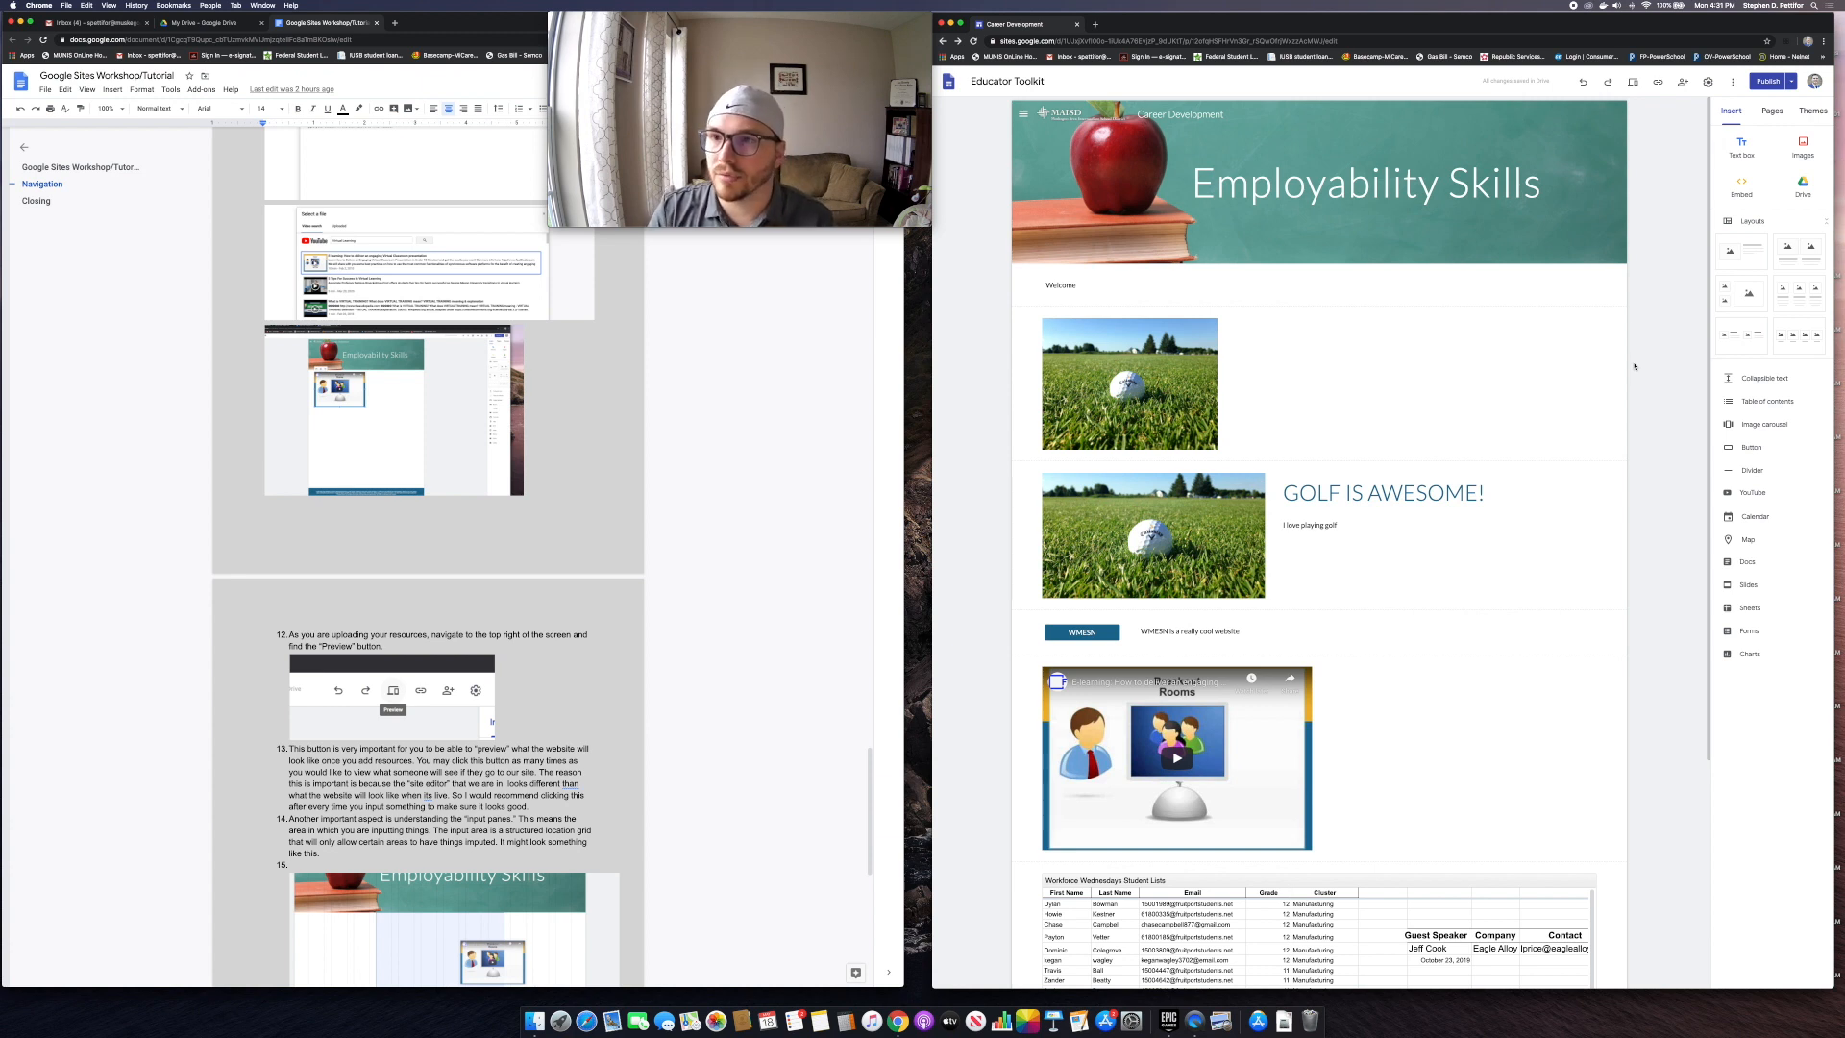
click(1633, 83)
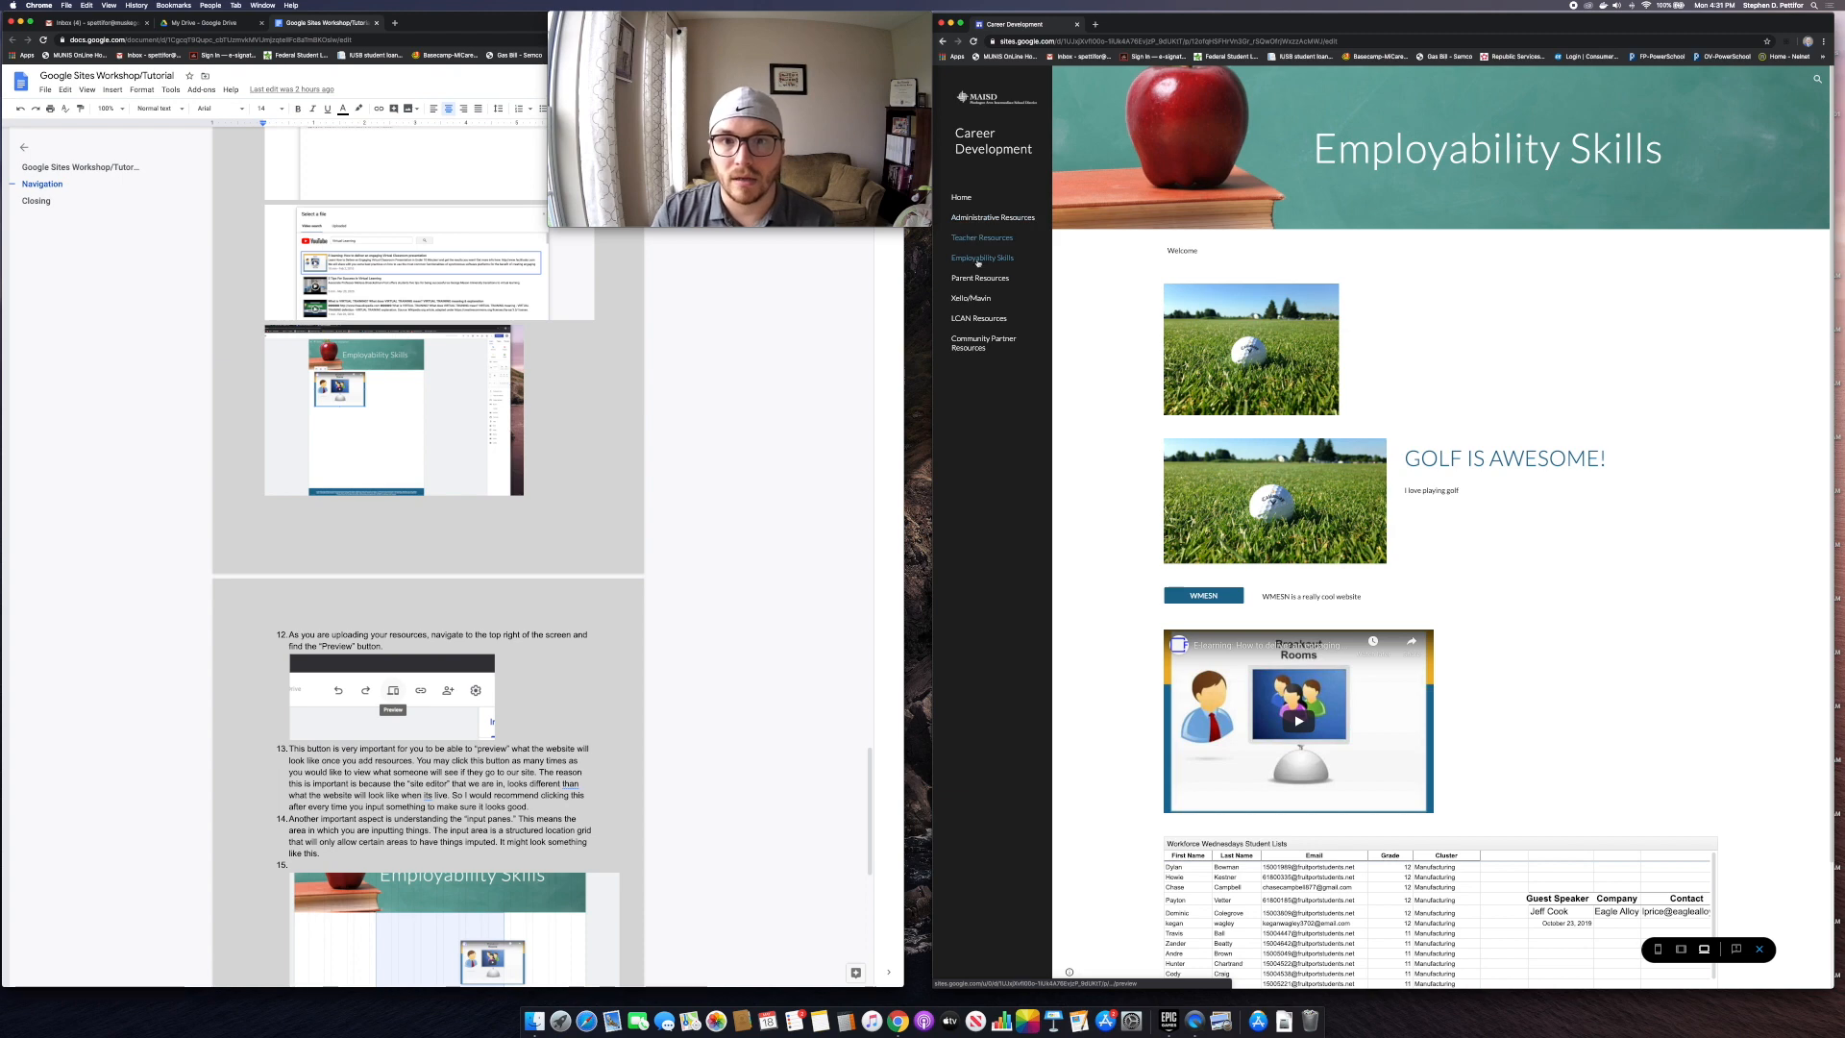
click(962, 198)
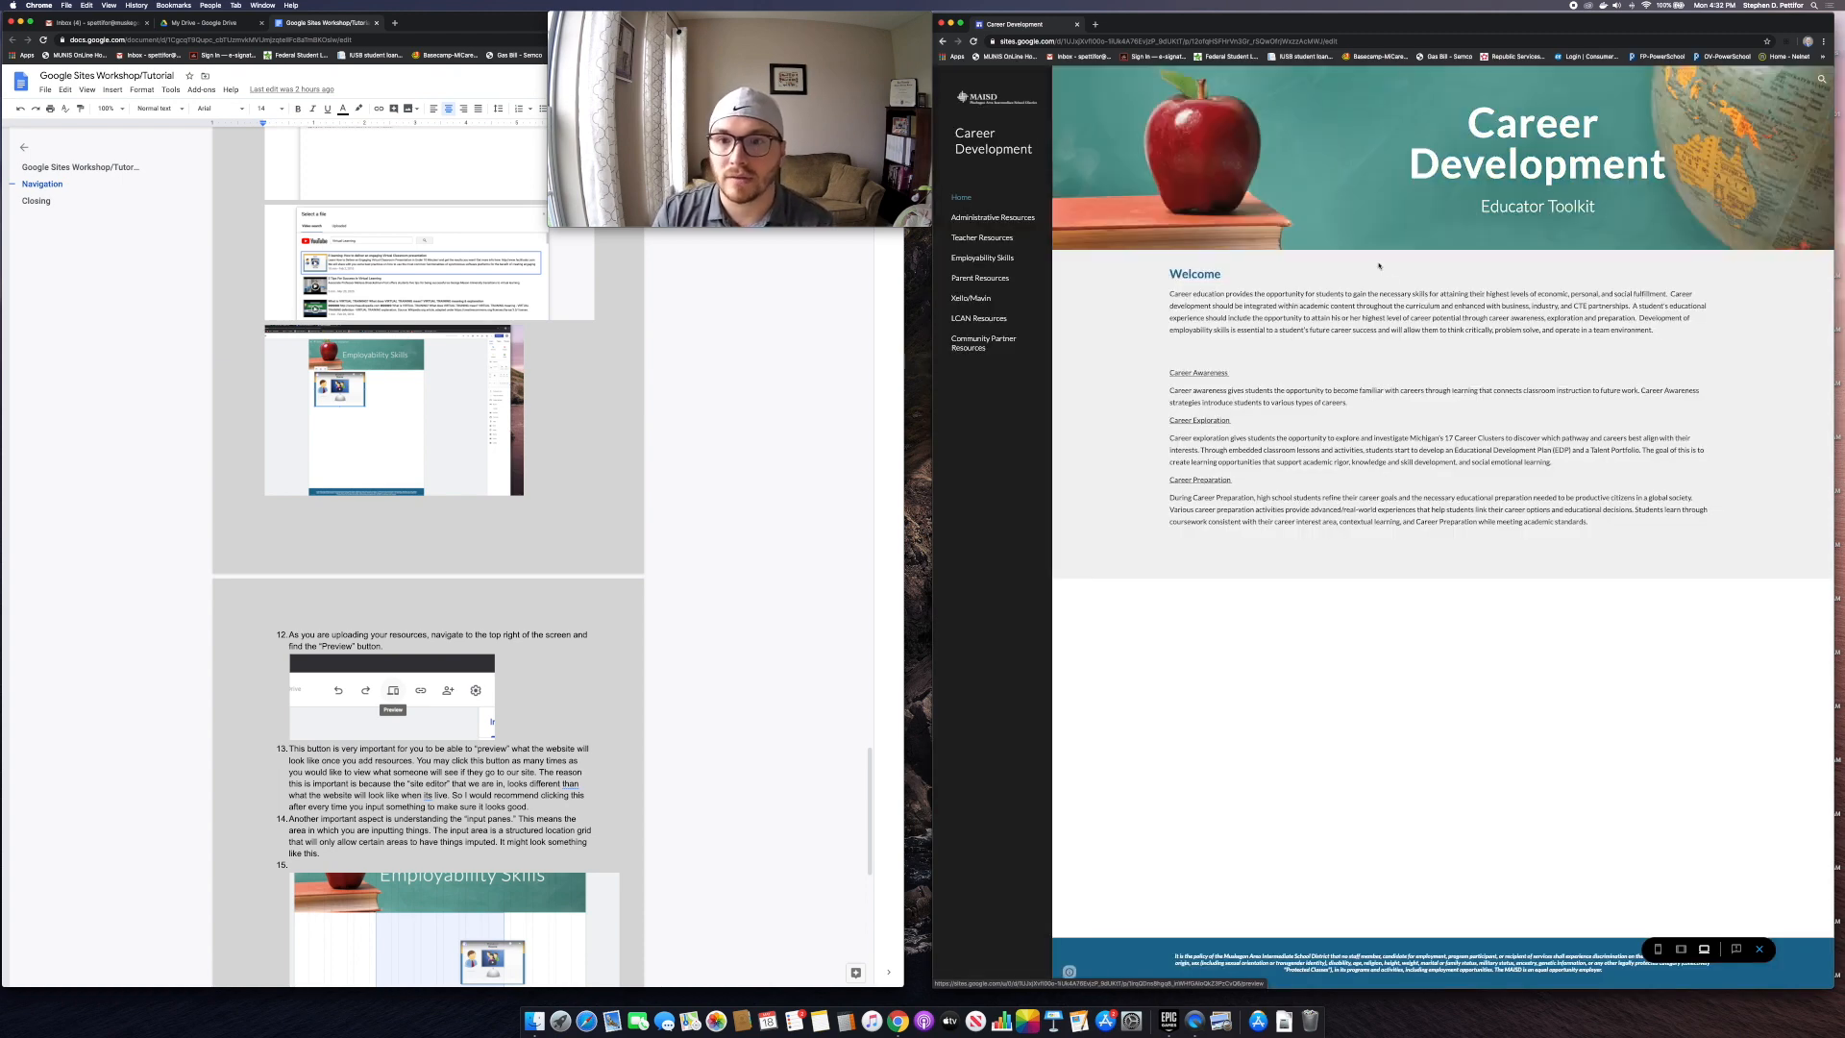
click(985, 260)
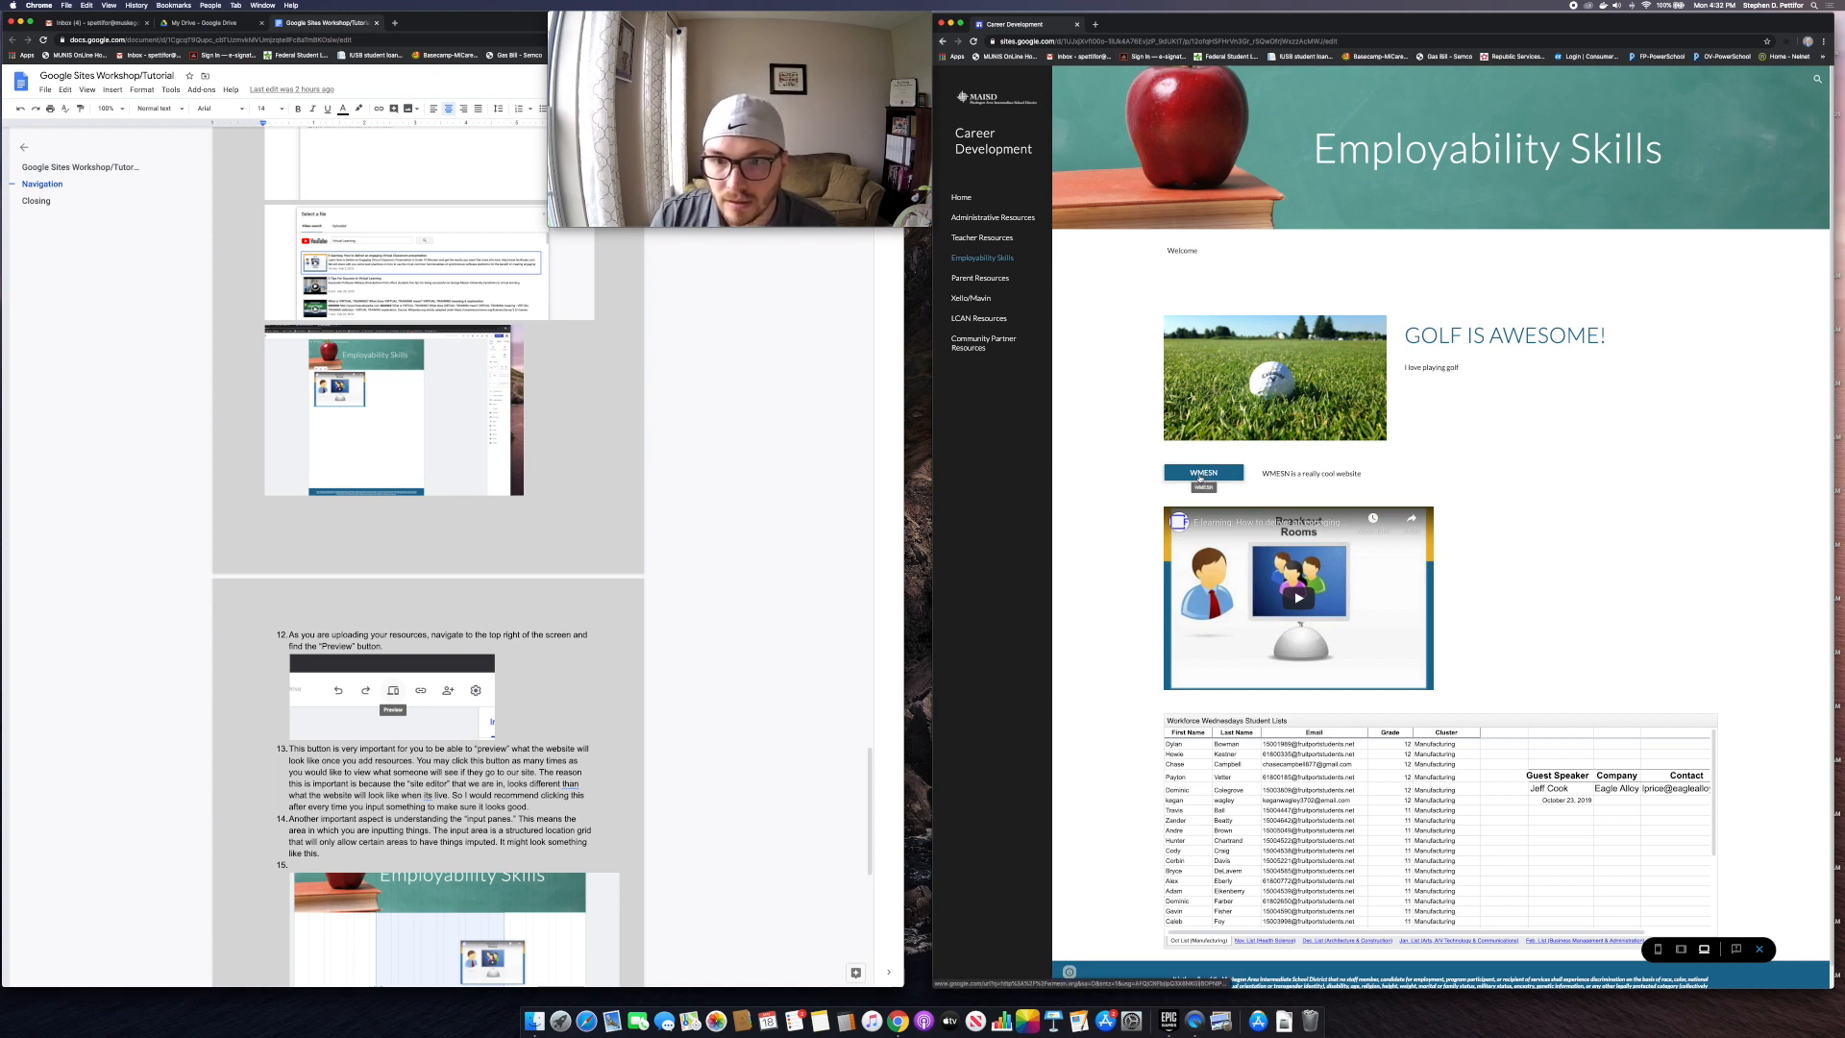
scroll(1577, 413, down, 1)
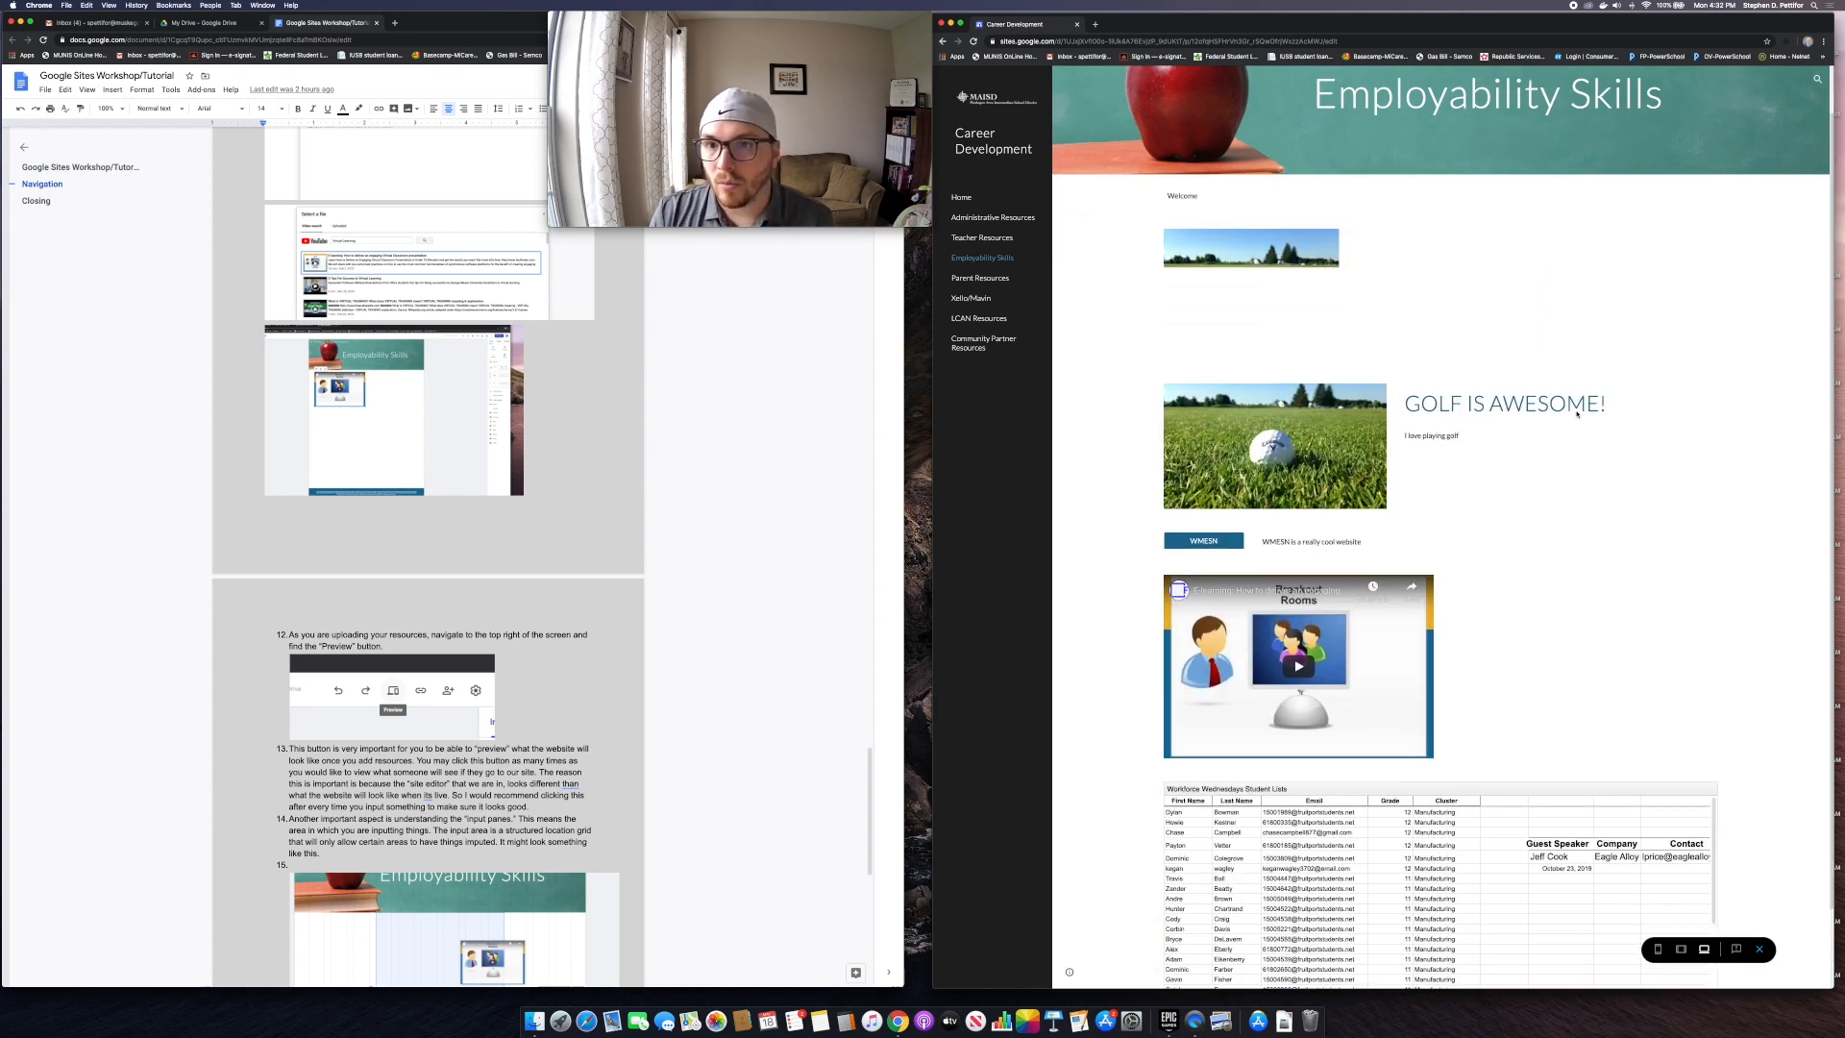
Step: Test the WMESN button's link, then close the West Michigan site tab it opened
click(1200, 528)
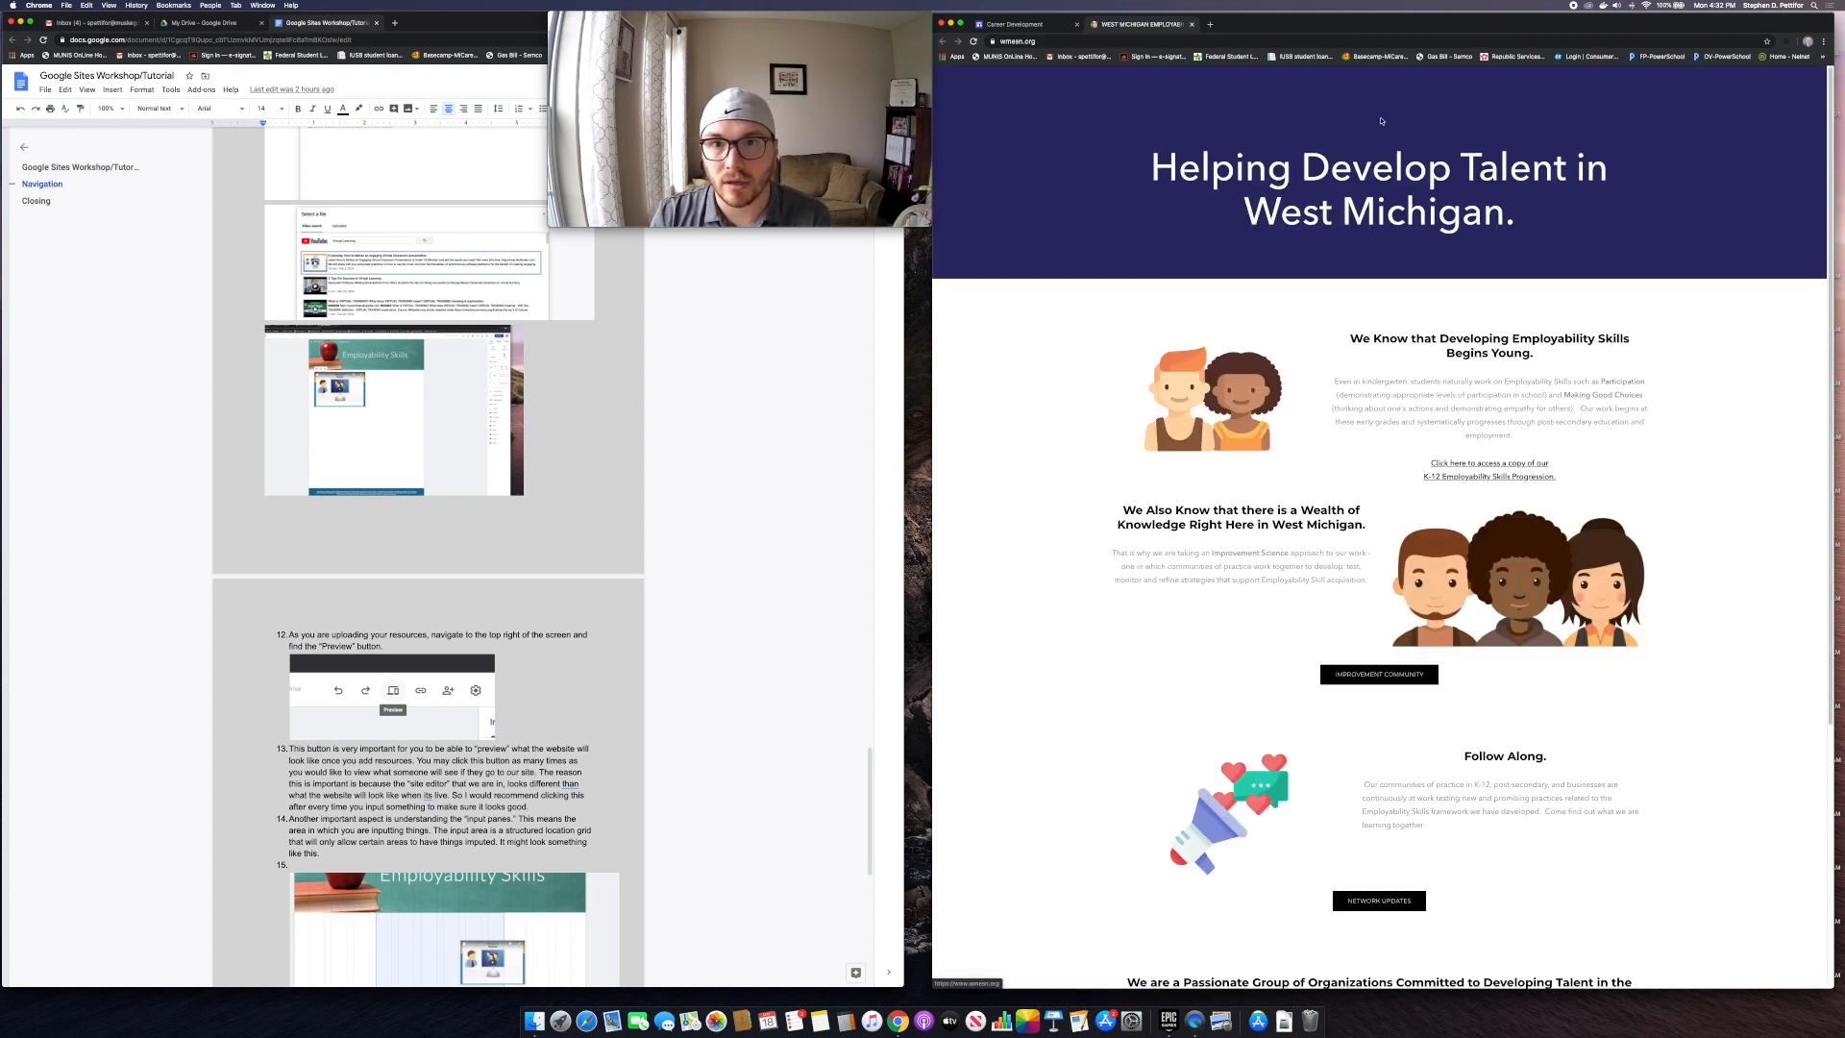
click(1021, 25)
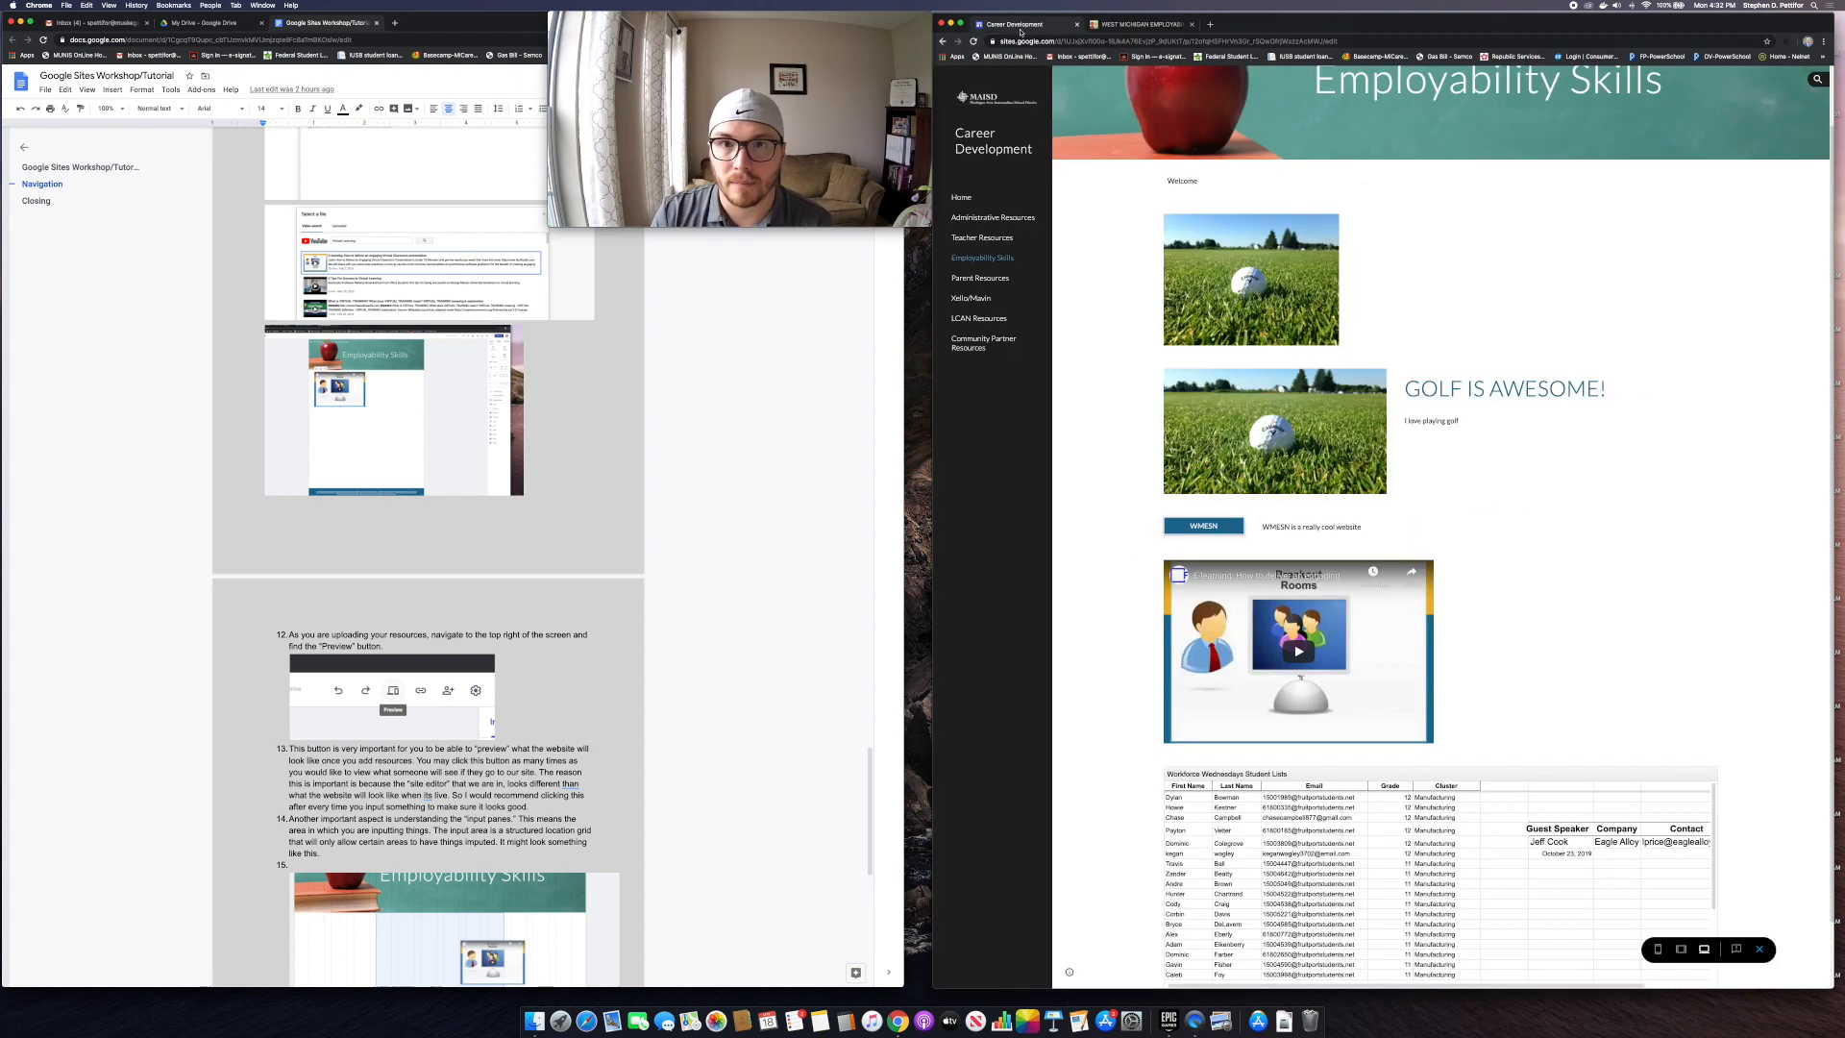
click(1192, 24)
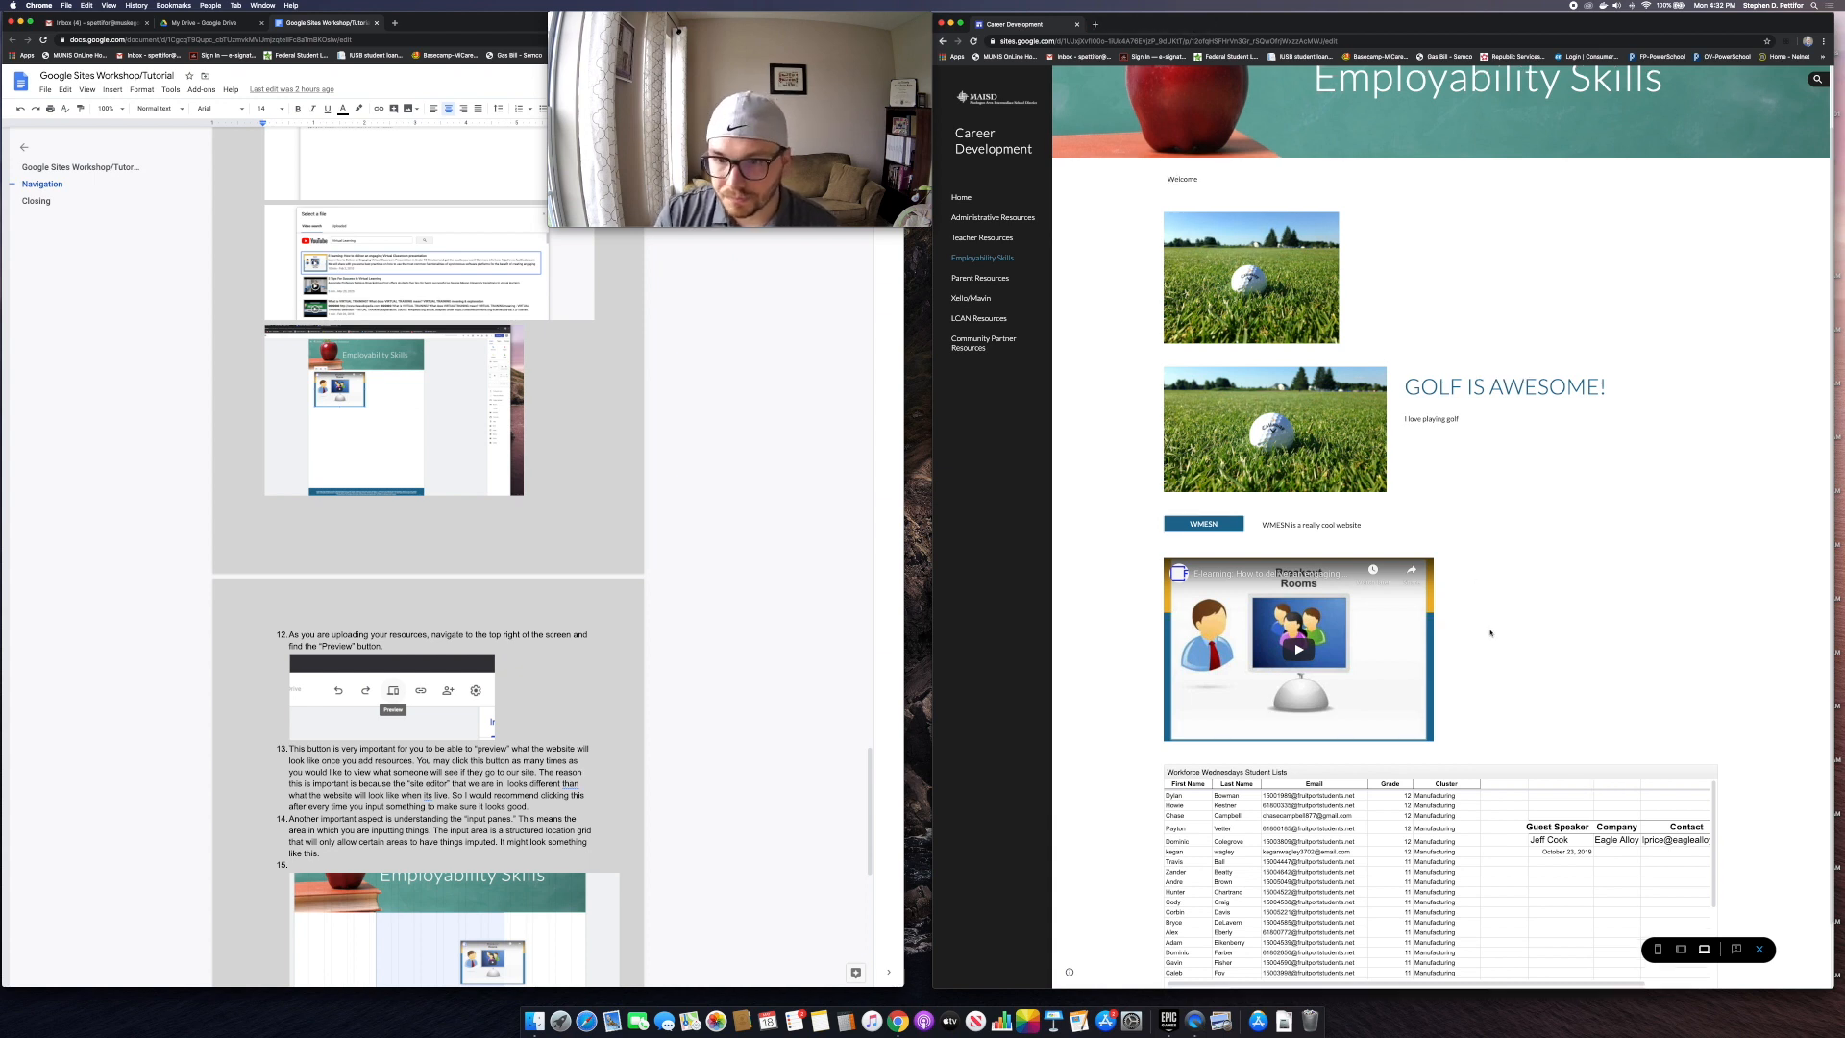
Step: Play and then pause the embedded video in the preview
scroll(1316, 647, down, 1)
click(1298, 632)
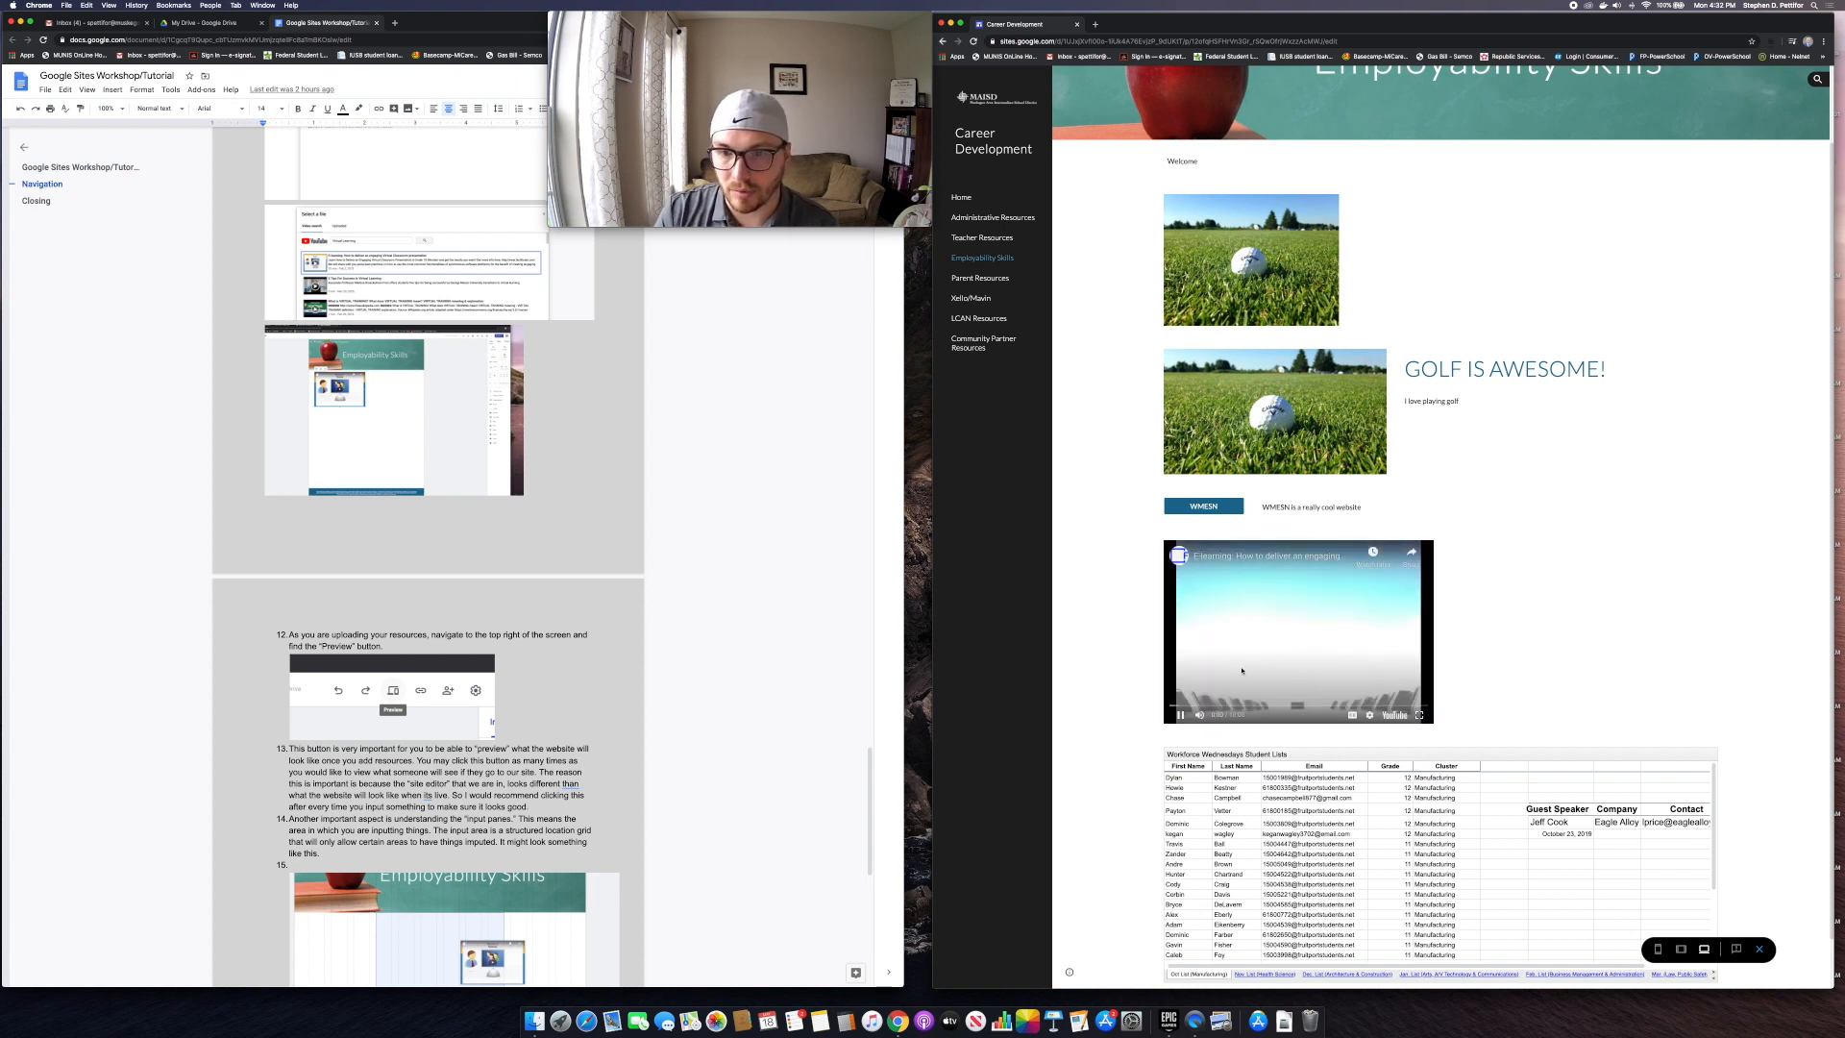
click(1269, 654)
scroll(1610, 511, down, 1)
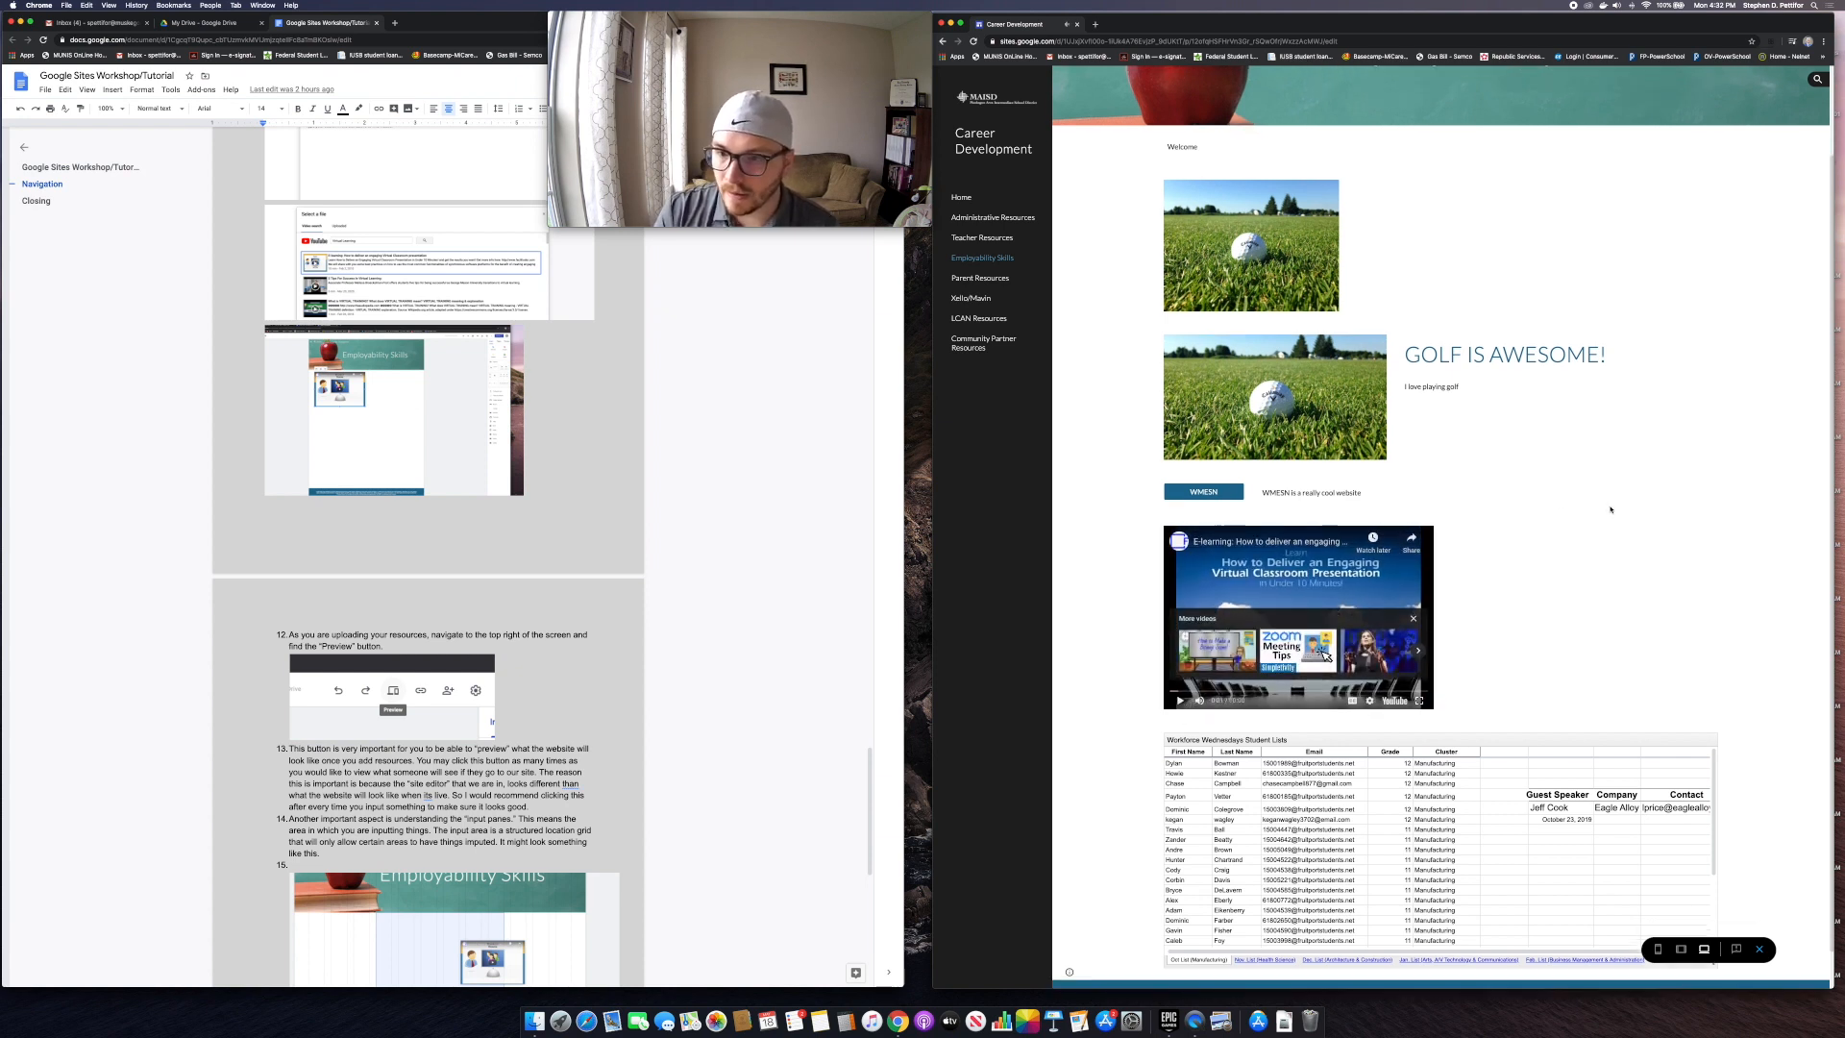
scroll(1611, 510, down, 2)
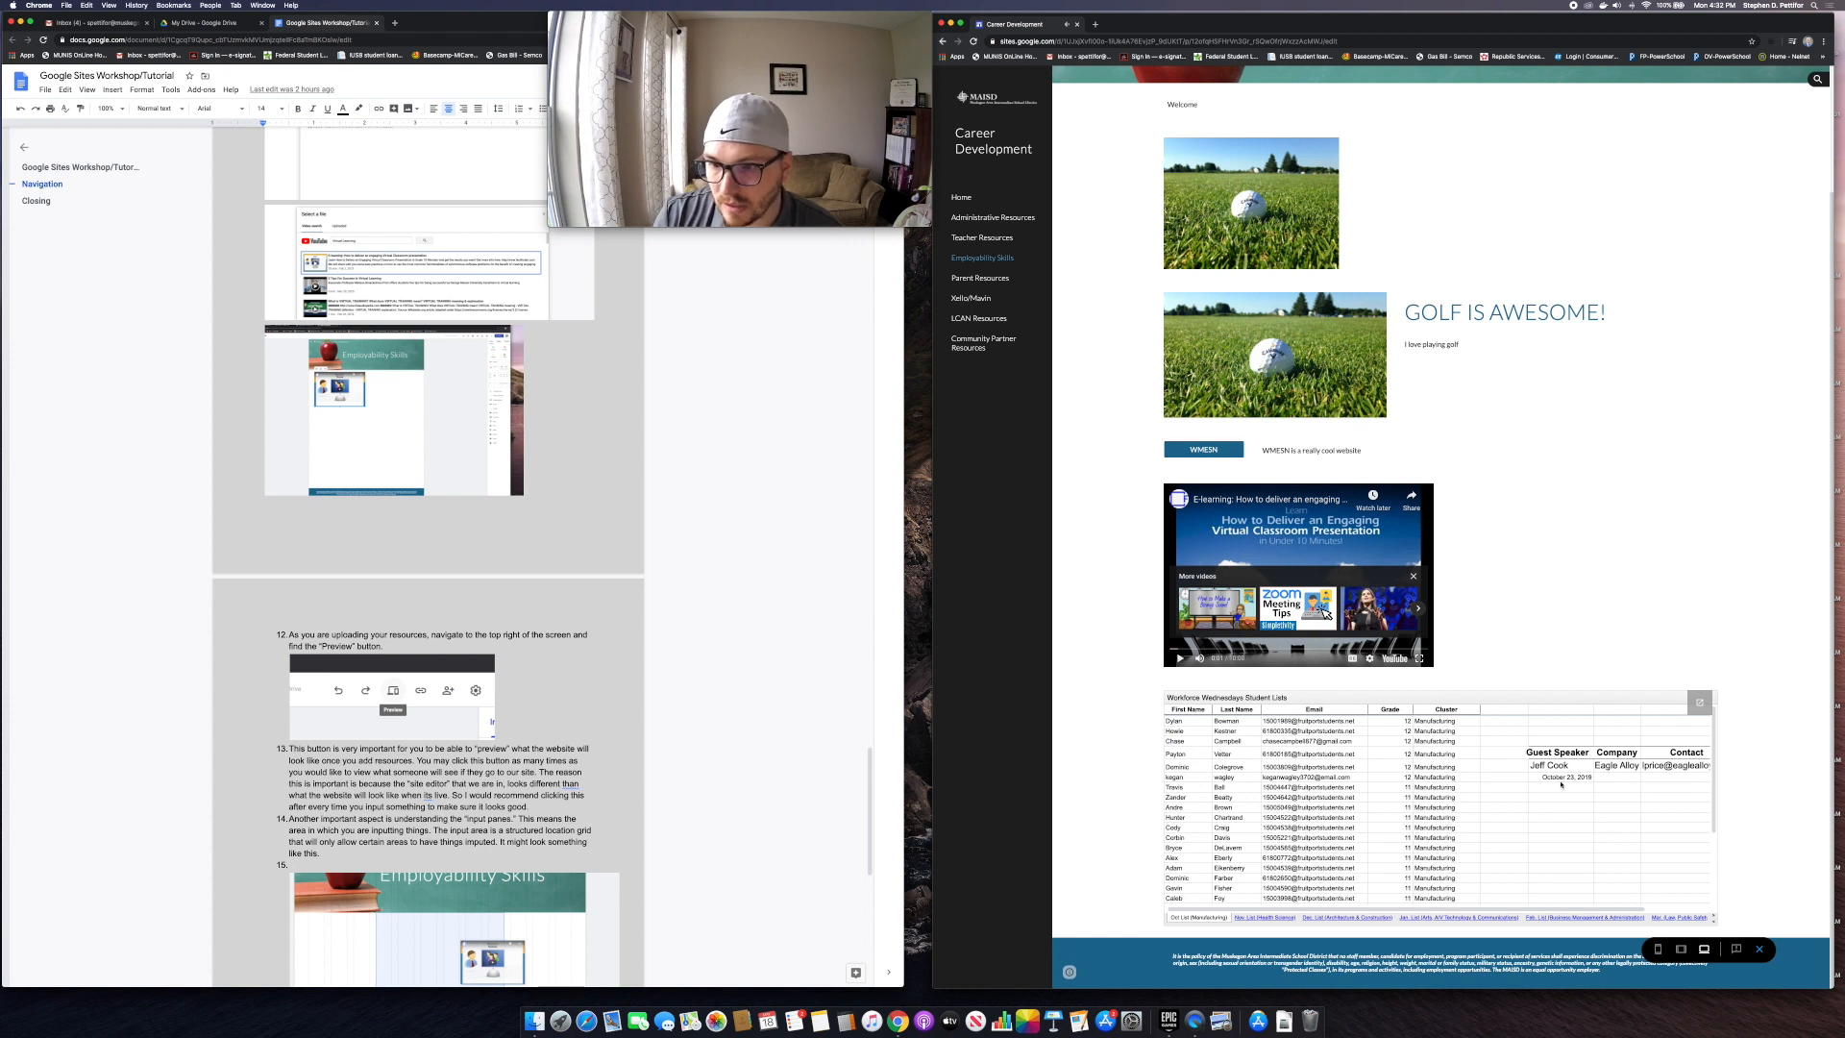
Step: Flip through the embedded sheet's Nov. List, Dec. List and Jan. List tabs
scroll(1542, 772, down, 5)
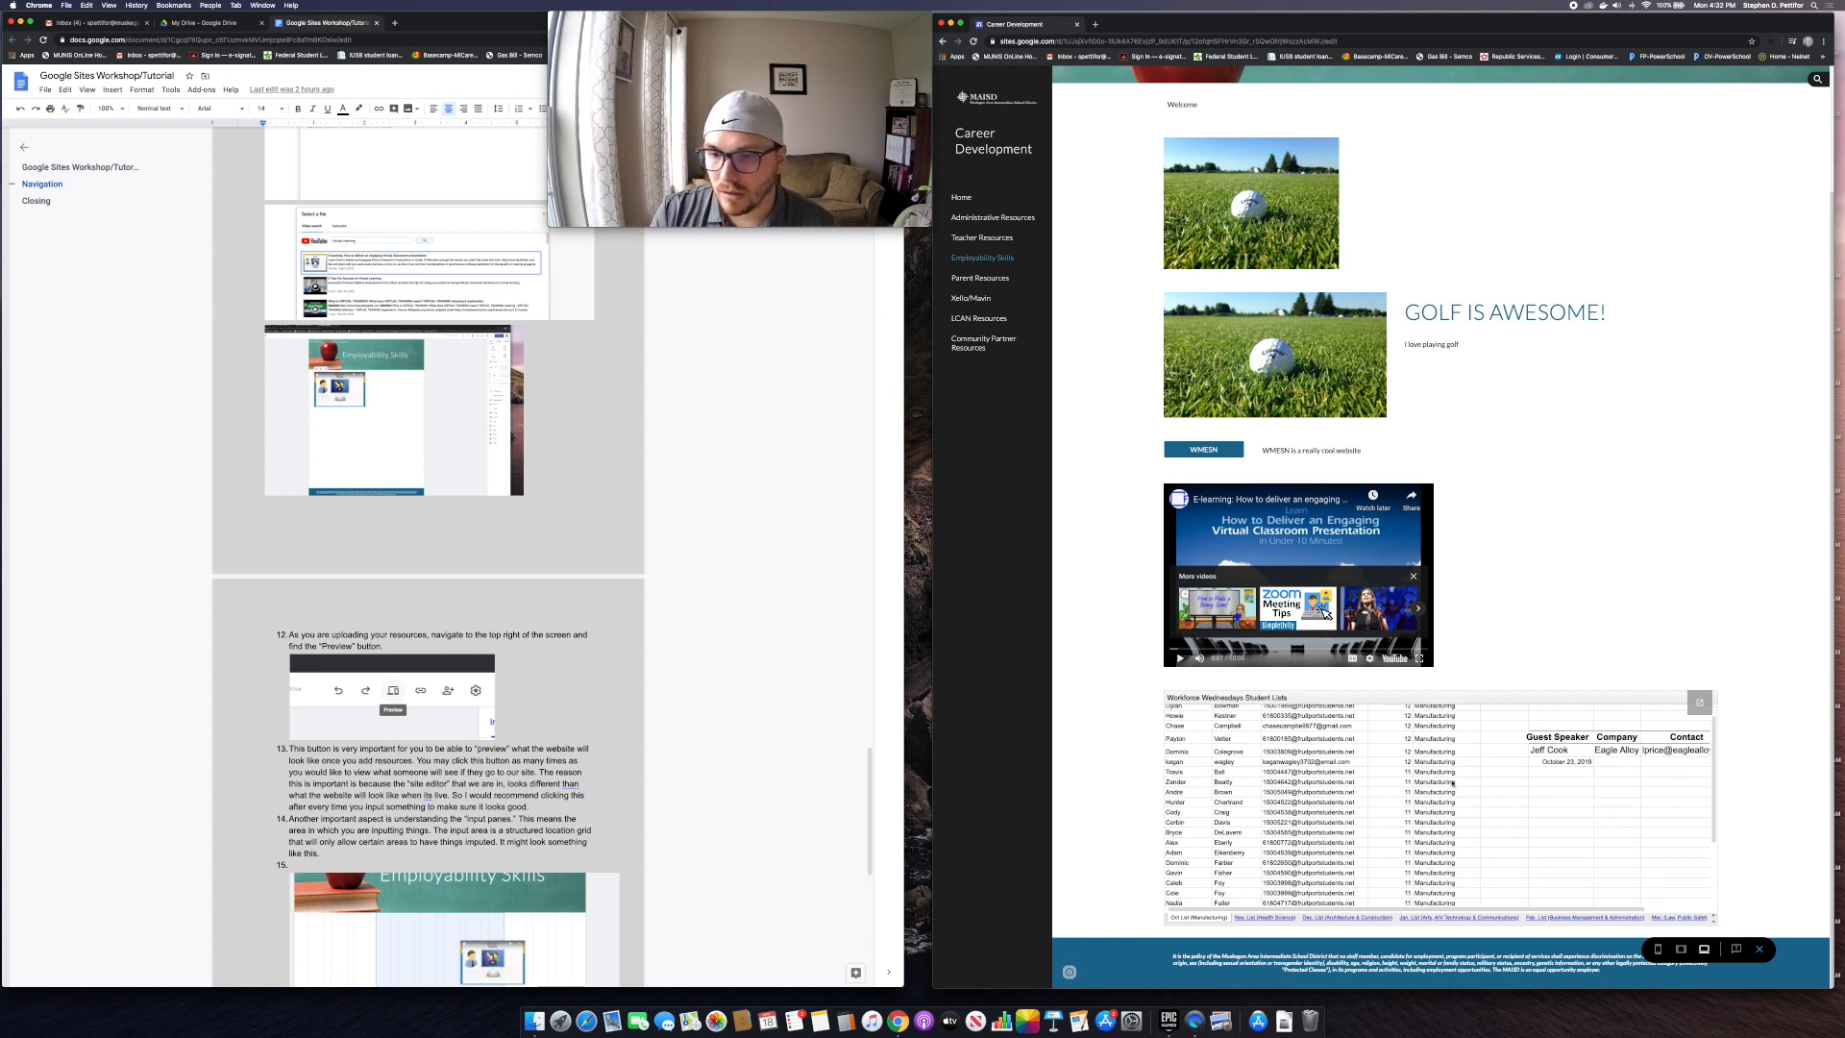
scroll(1449, 781, up, 5)
scroll(1449, 781, down, 5)
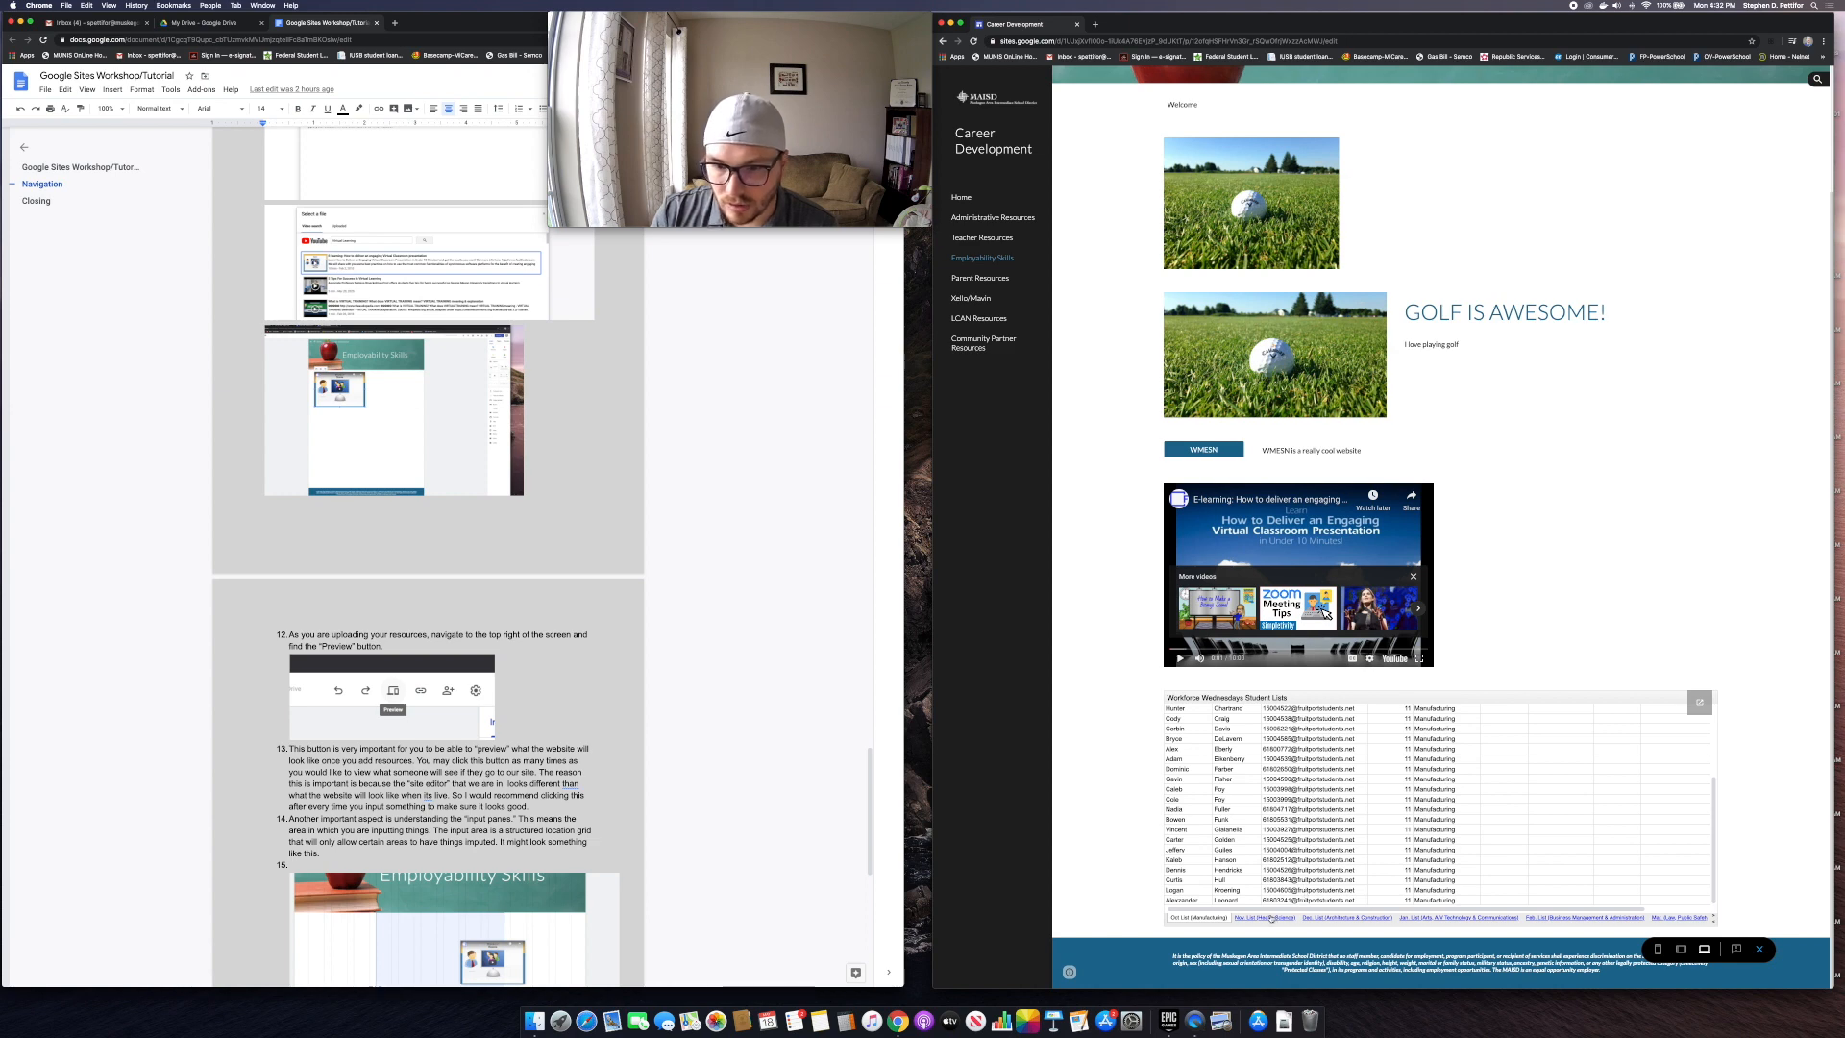
click(1261, 917)
click(1344, 918)
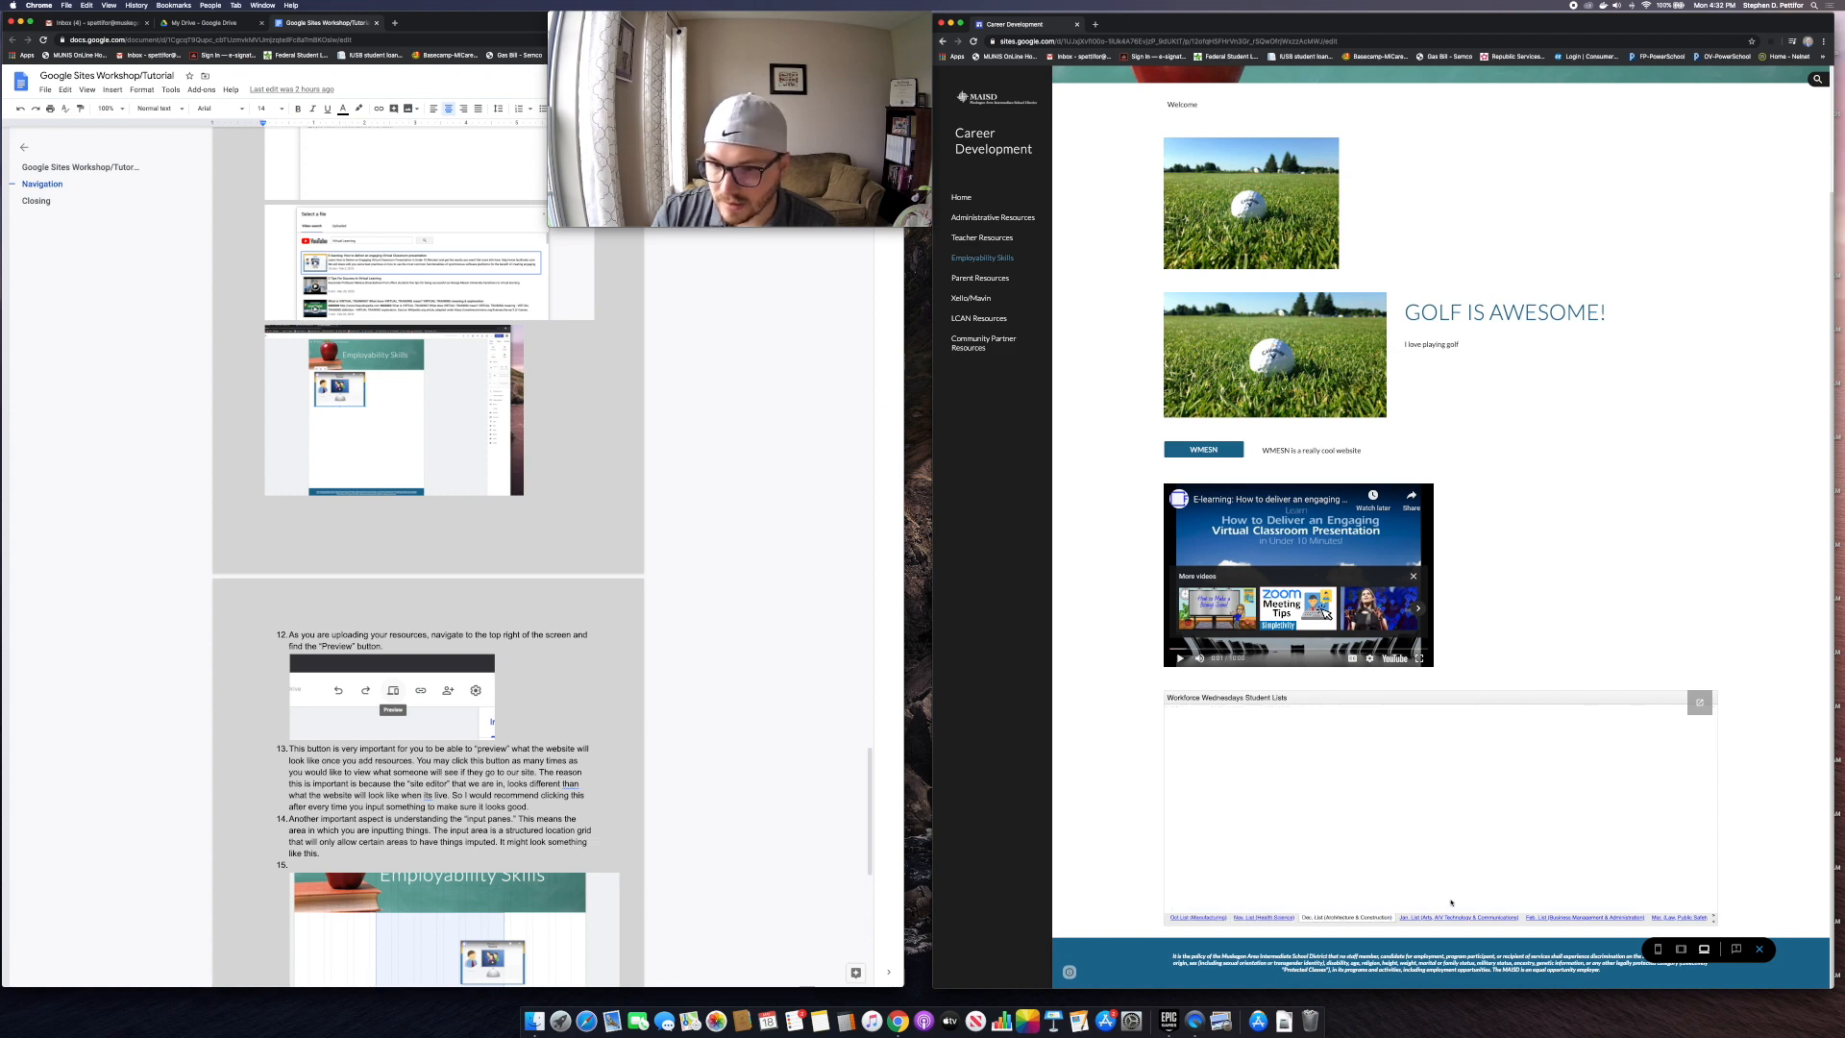
click(1475, 917)
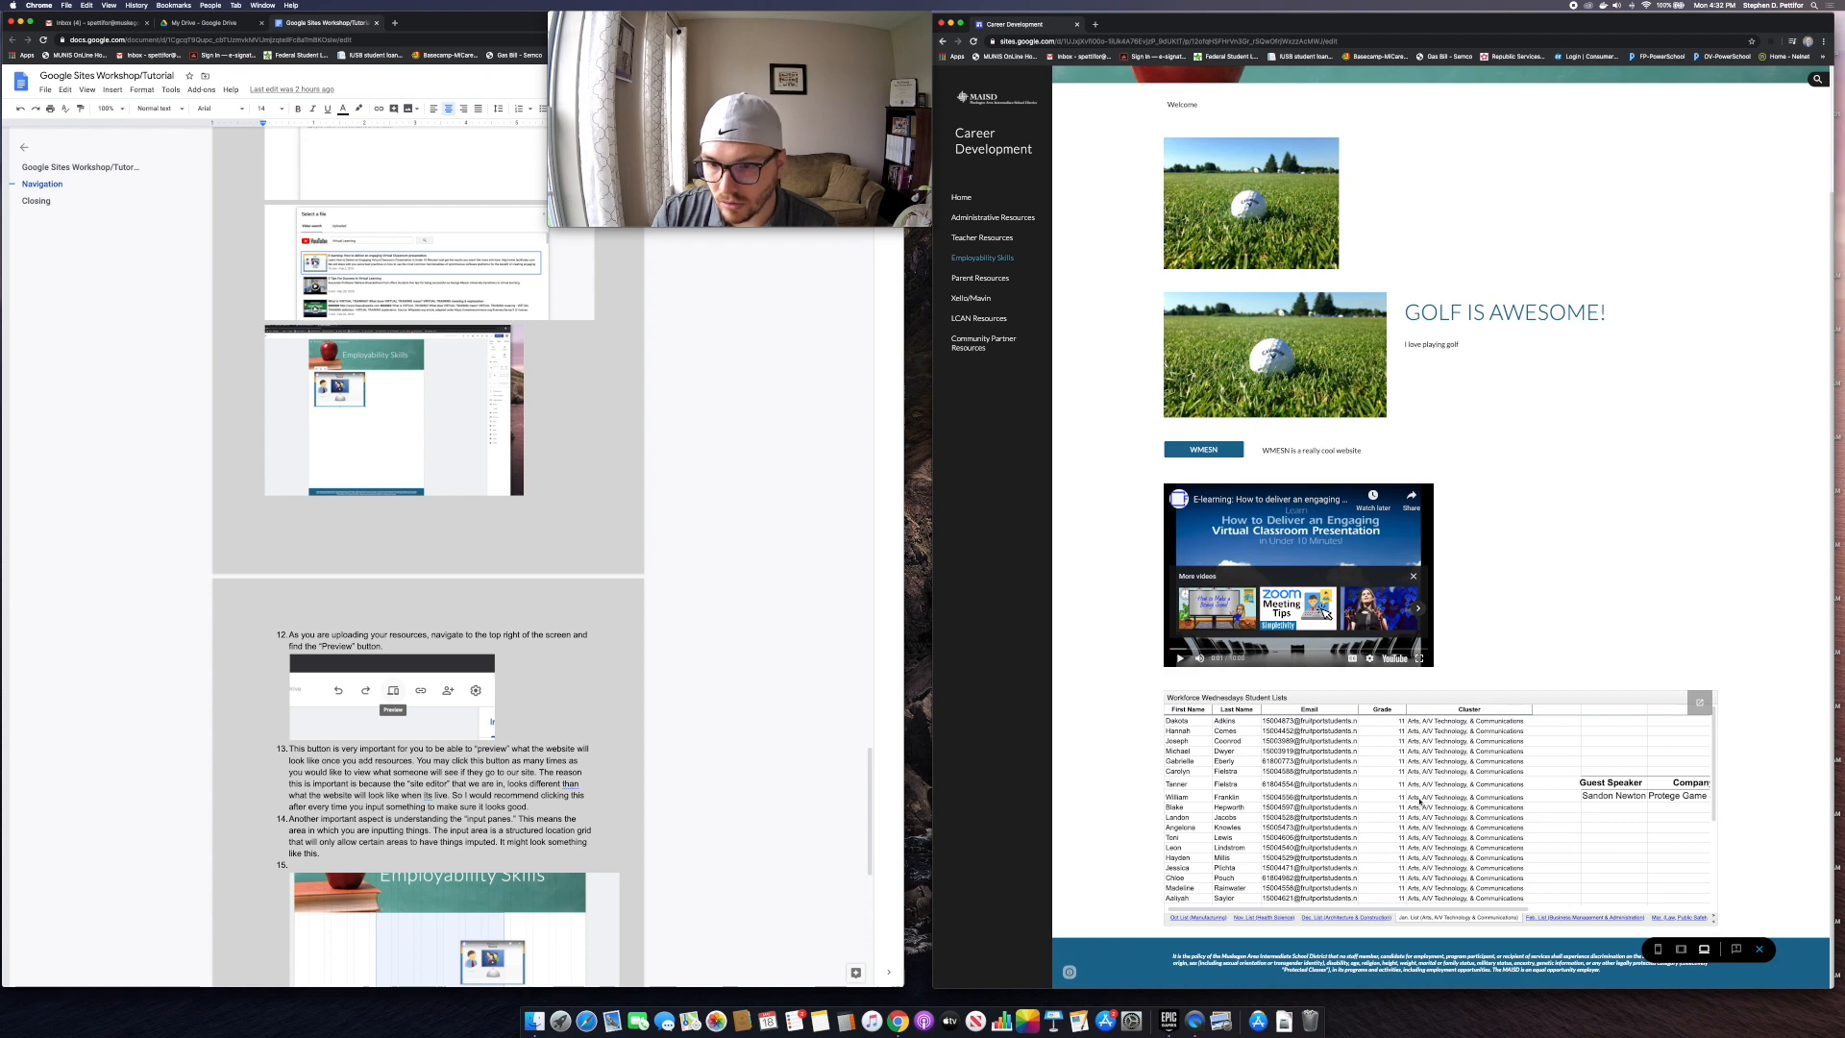
scroll(1419, 800, down, 5)
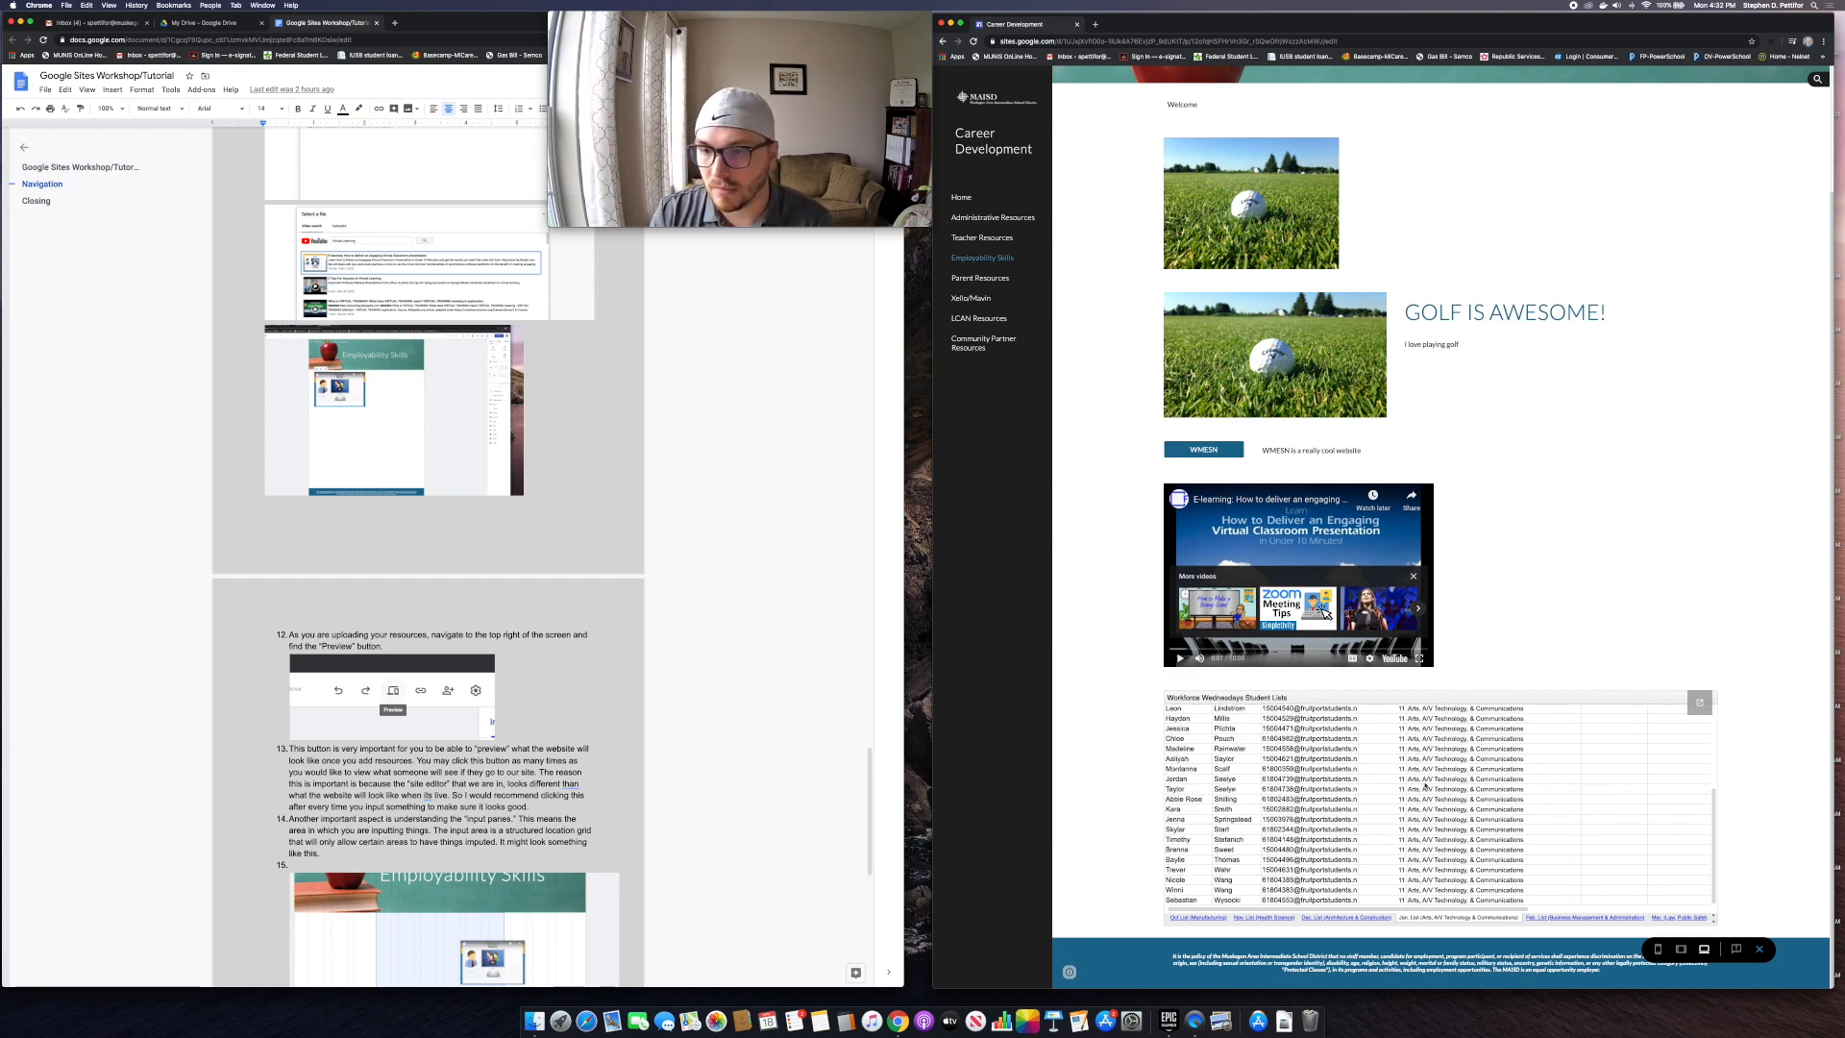
scroll(1385, 386, up, 3)
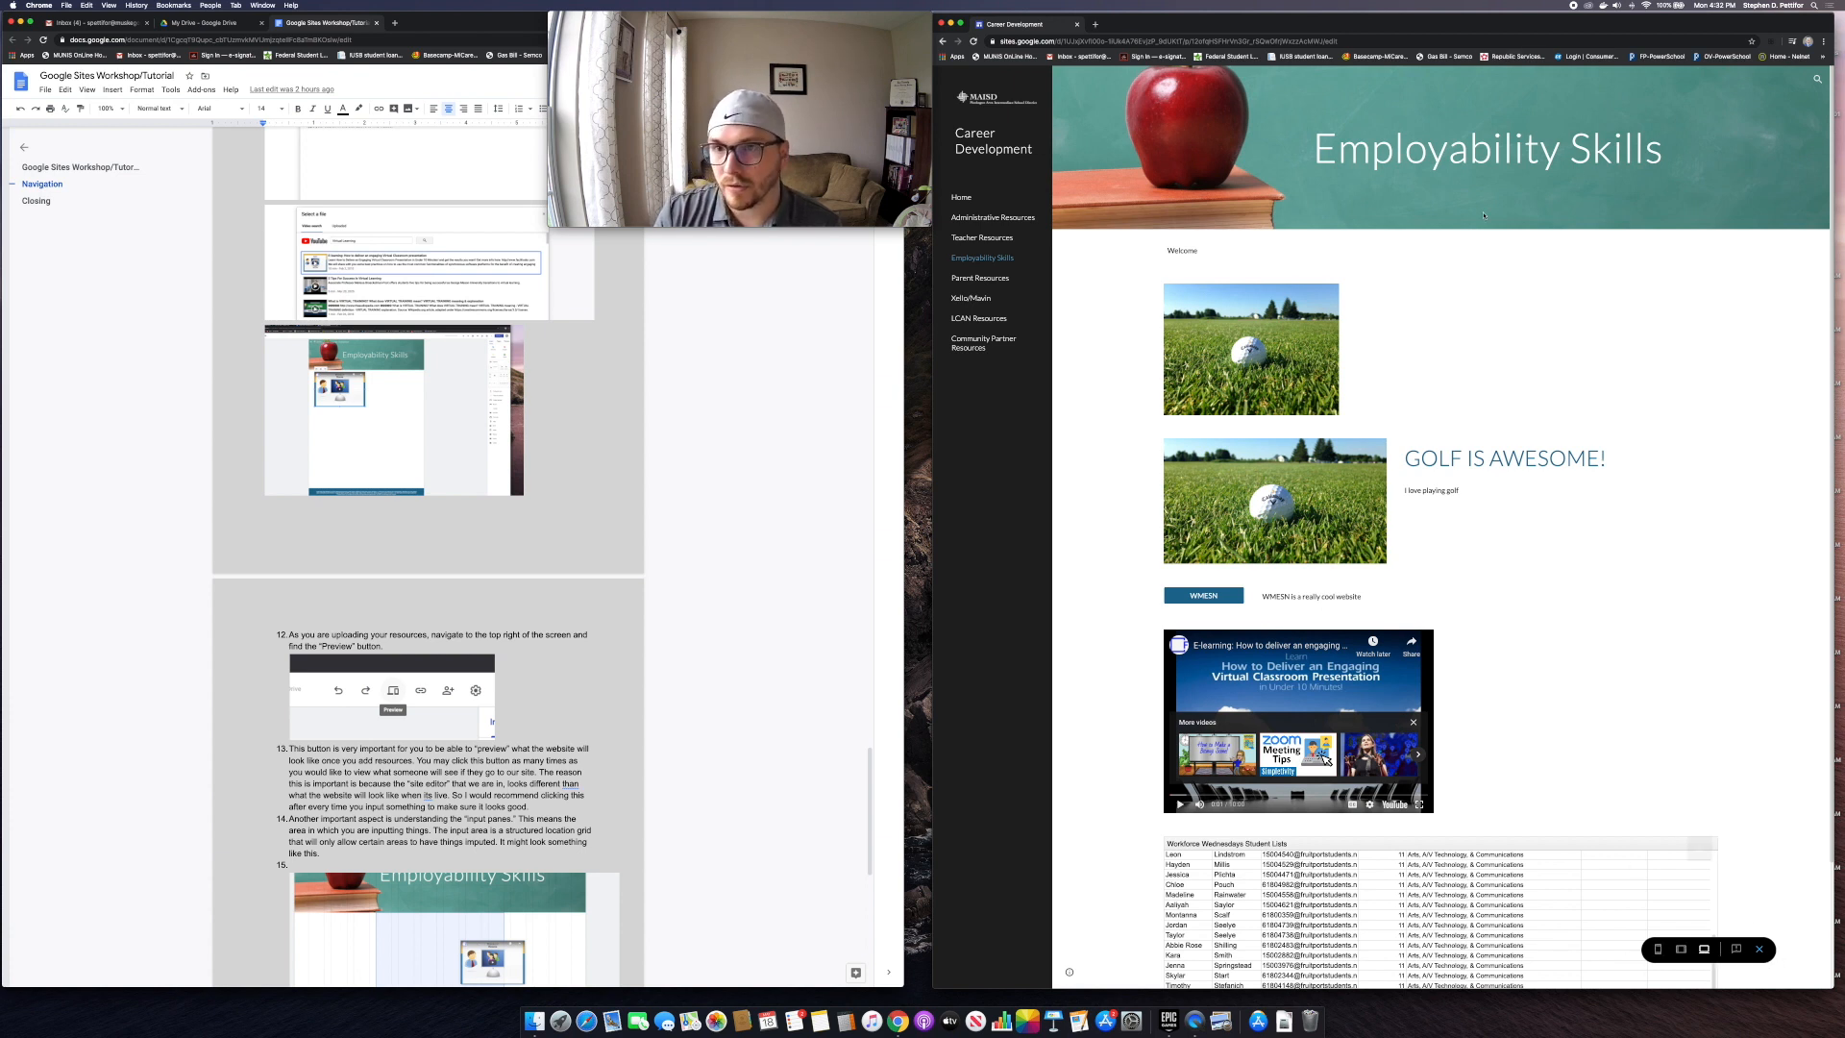
Step: Preview the page at tablet, phone and then desktop widths
click(1680, 949)
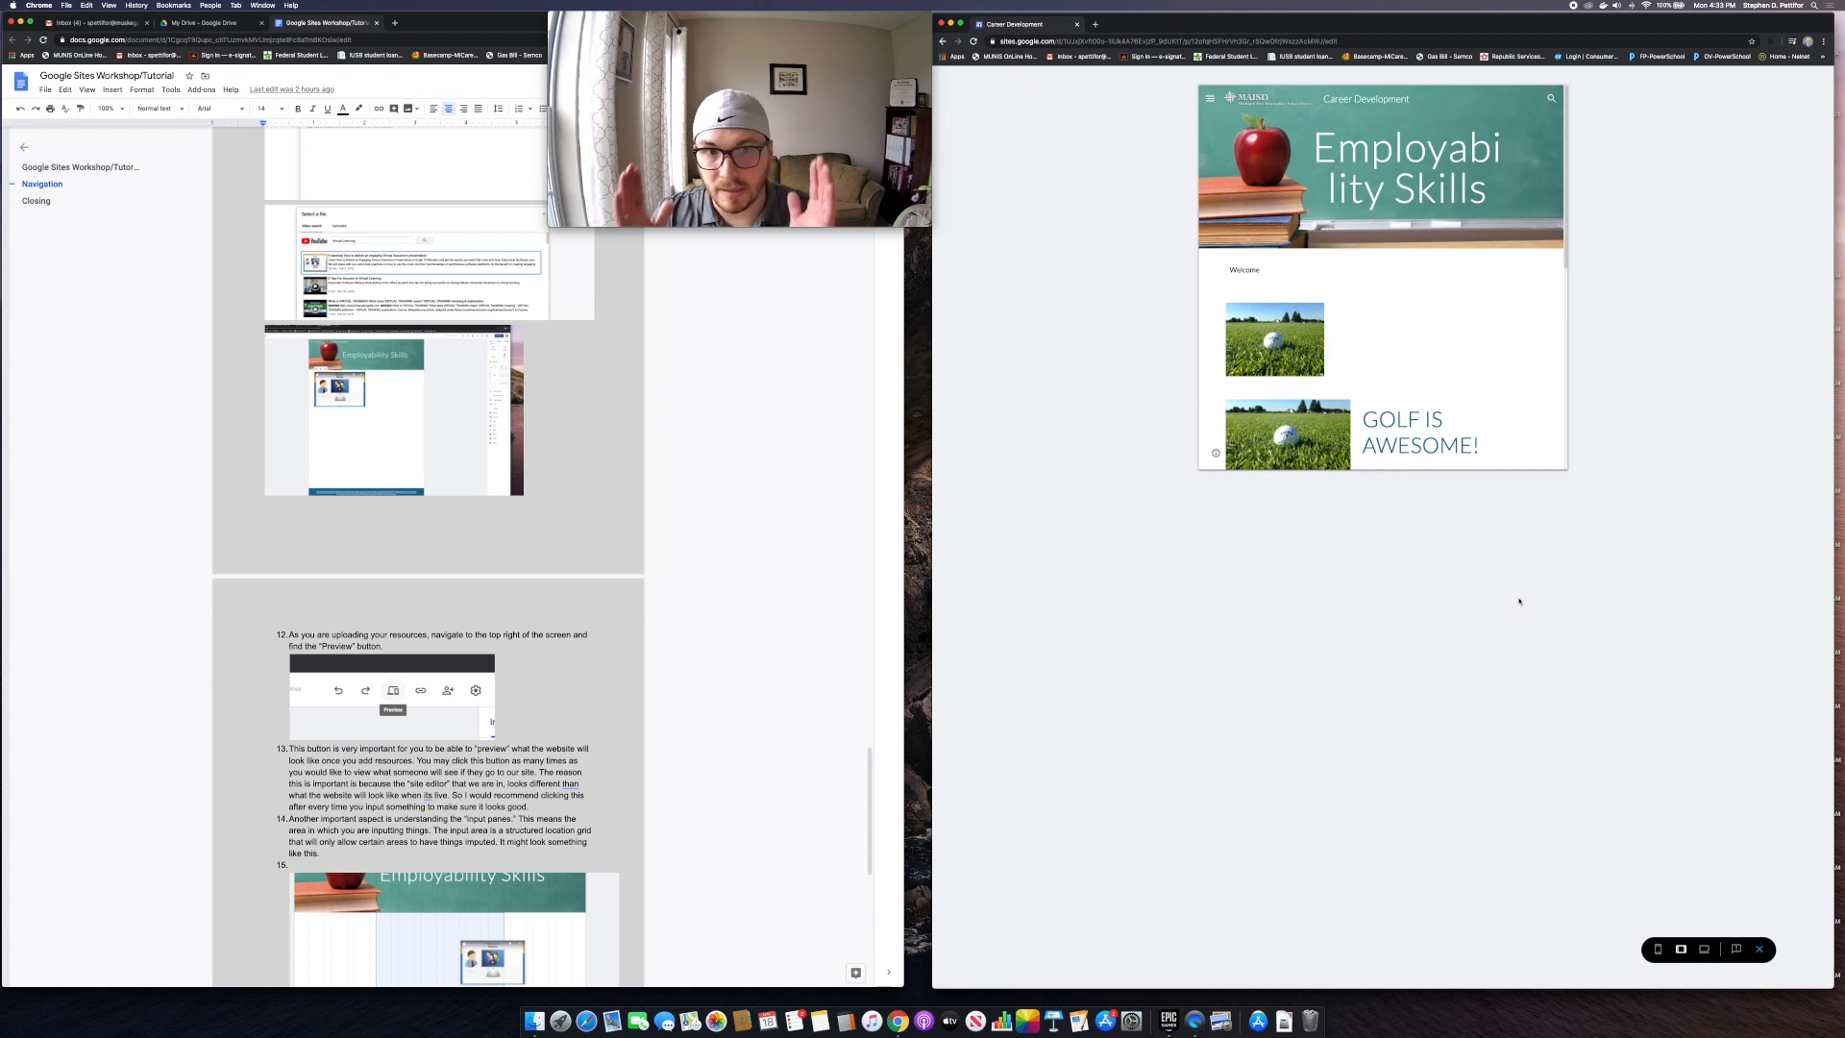
scroll(1375, 432, down, 10)
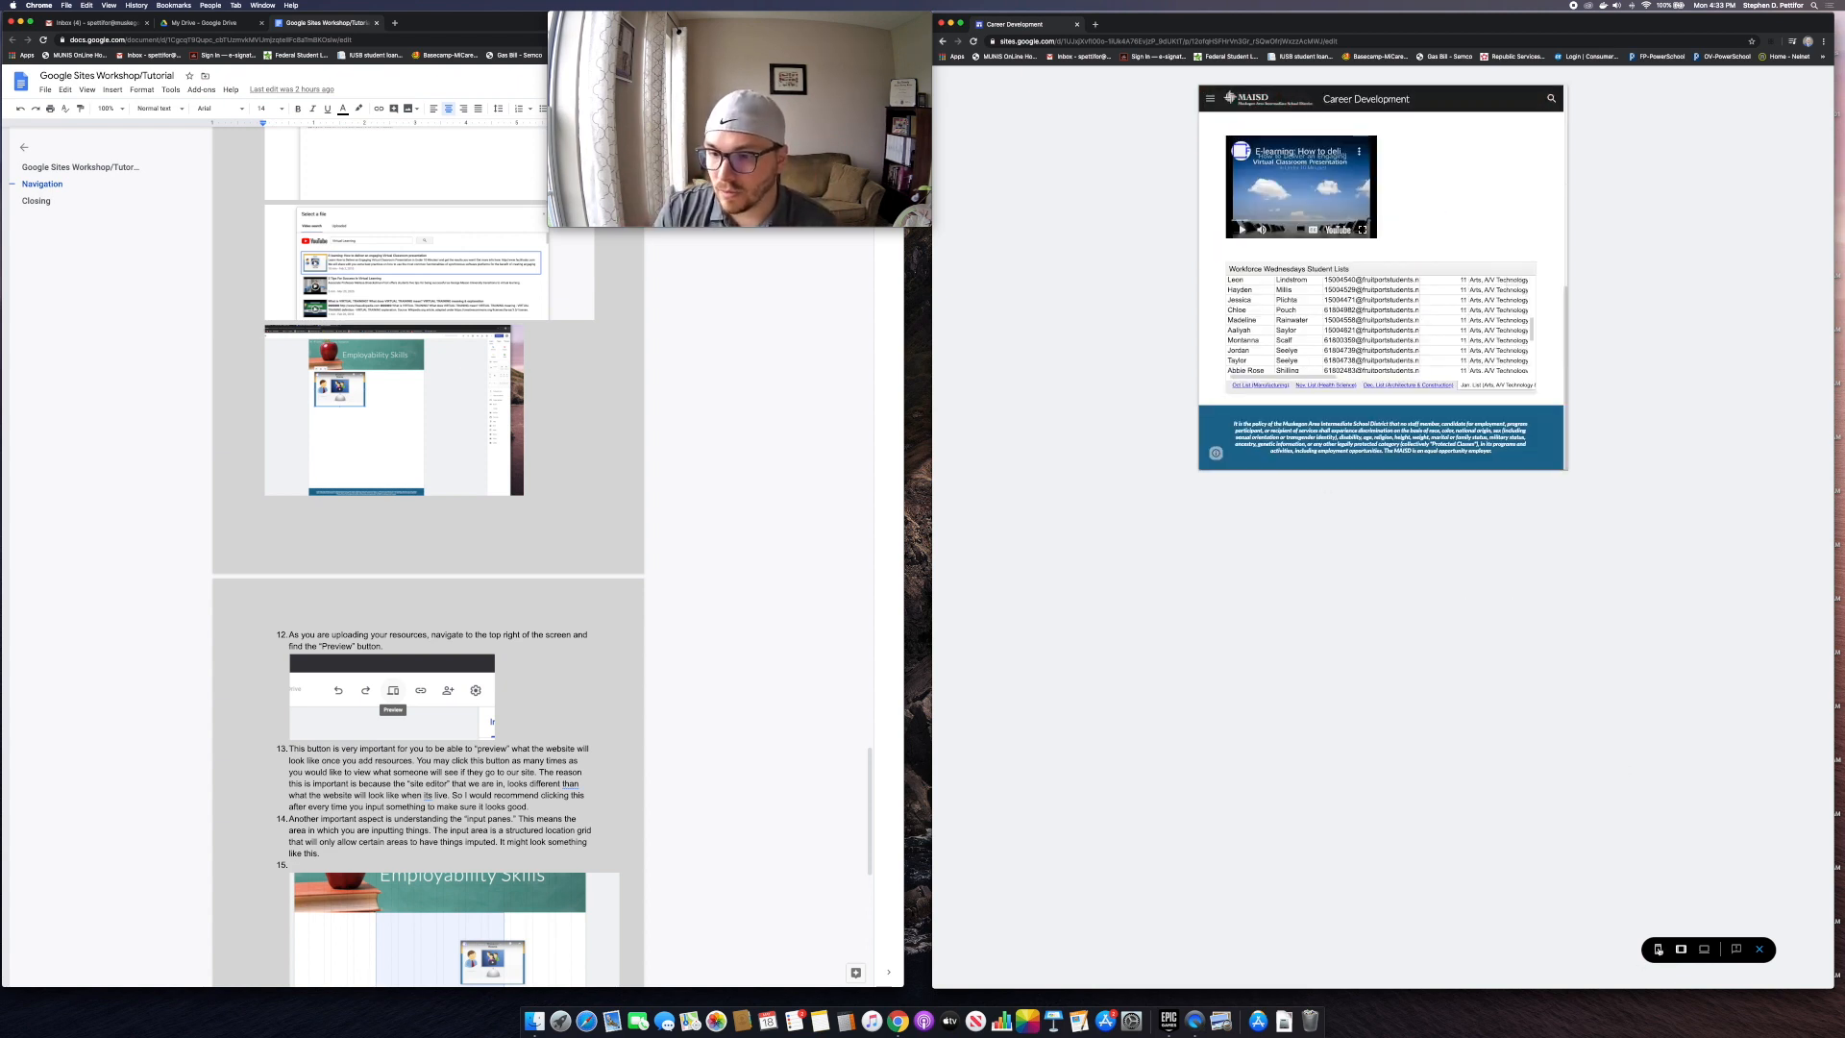
click(1658, 949)
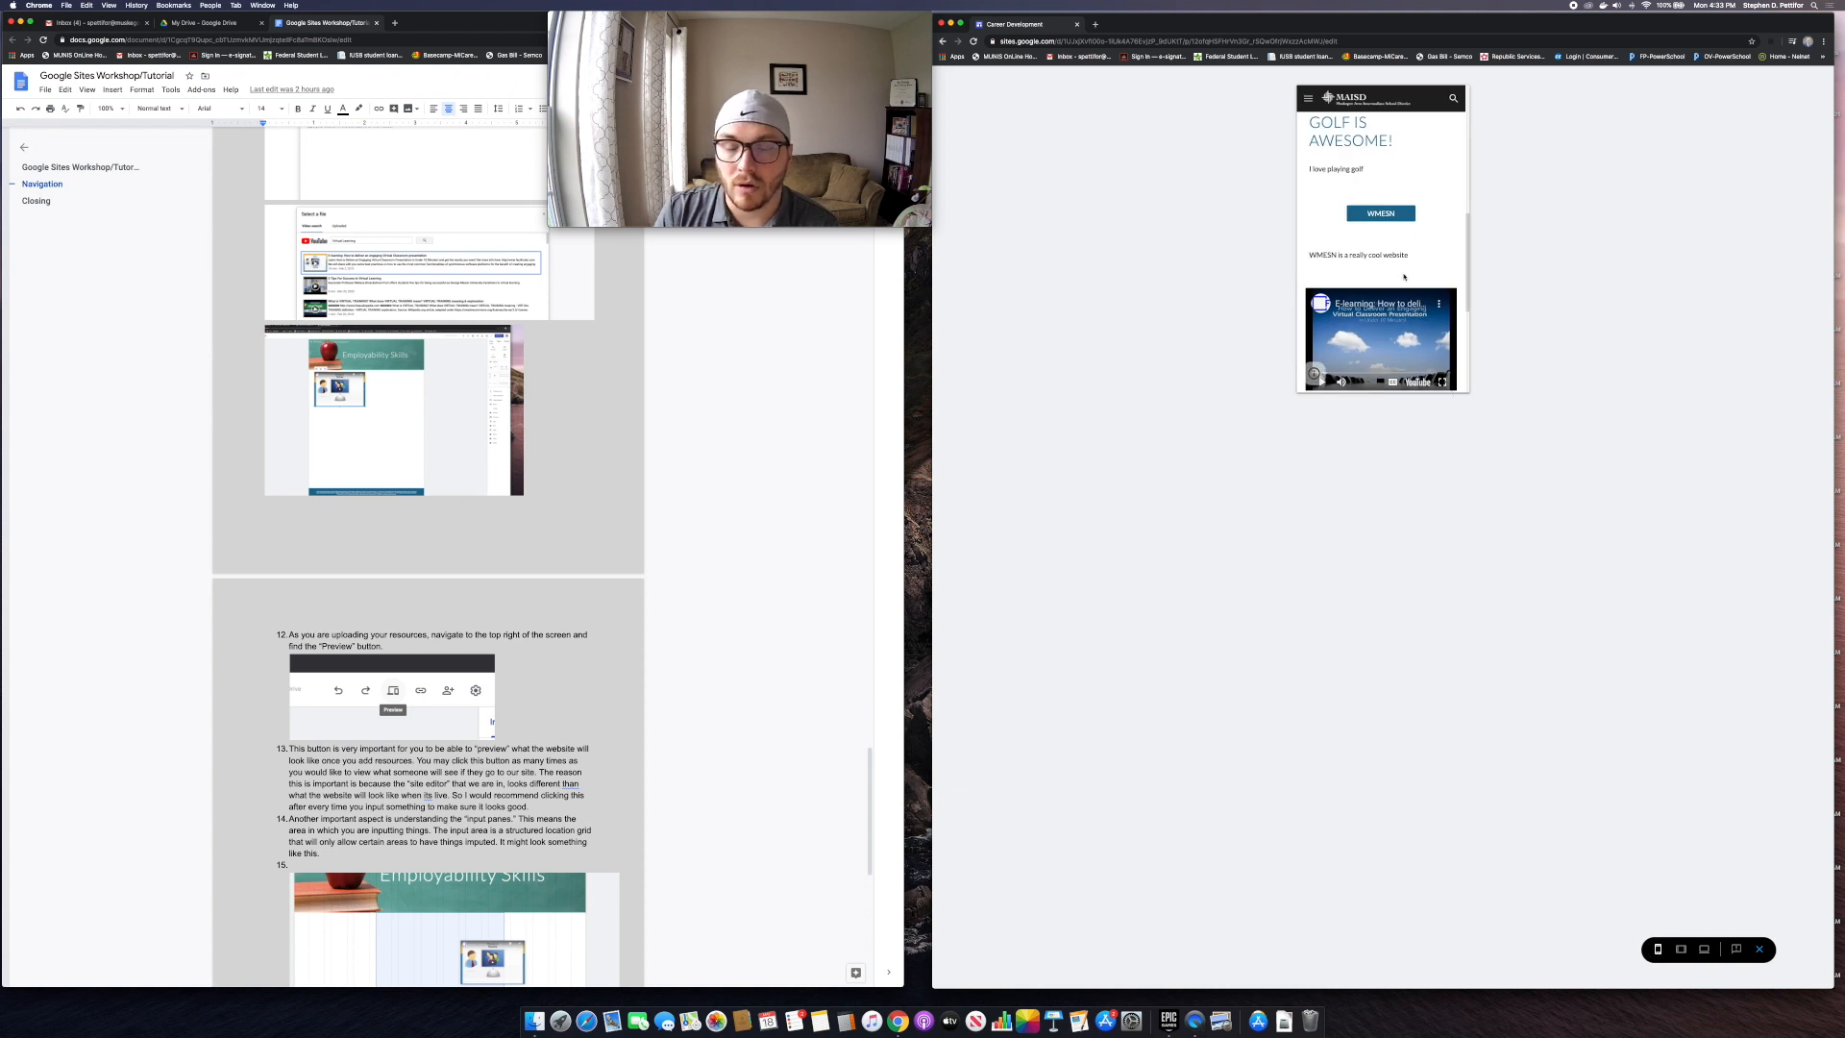
scroll(1388, 261, up, 5)
scroll(1396, 263, down, 10)
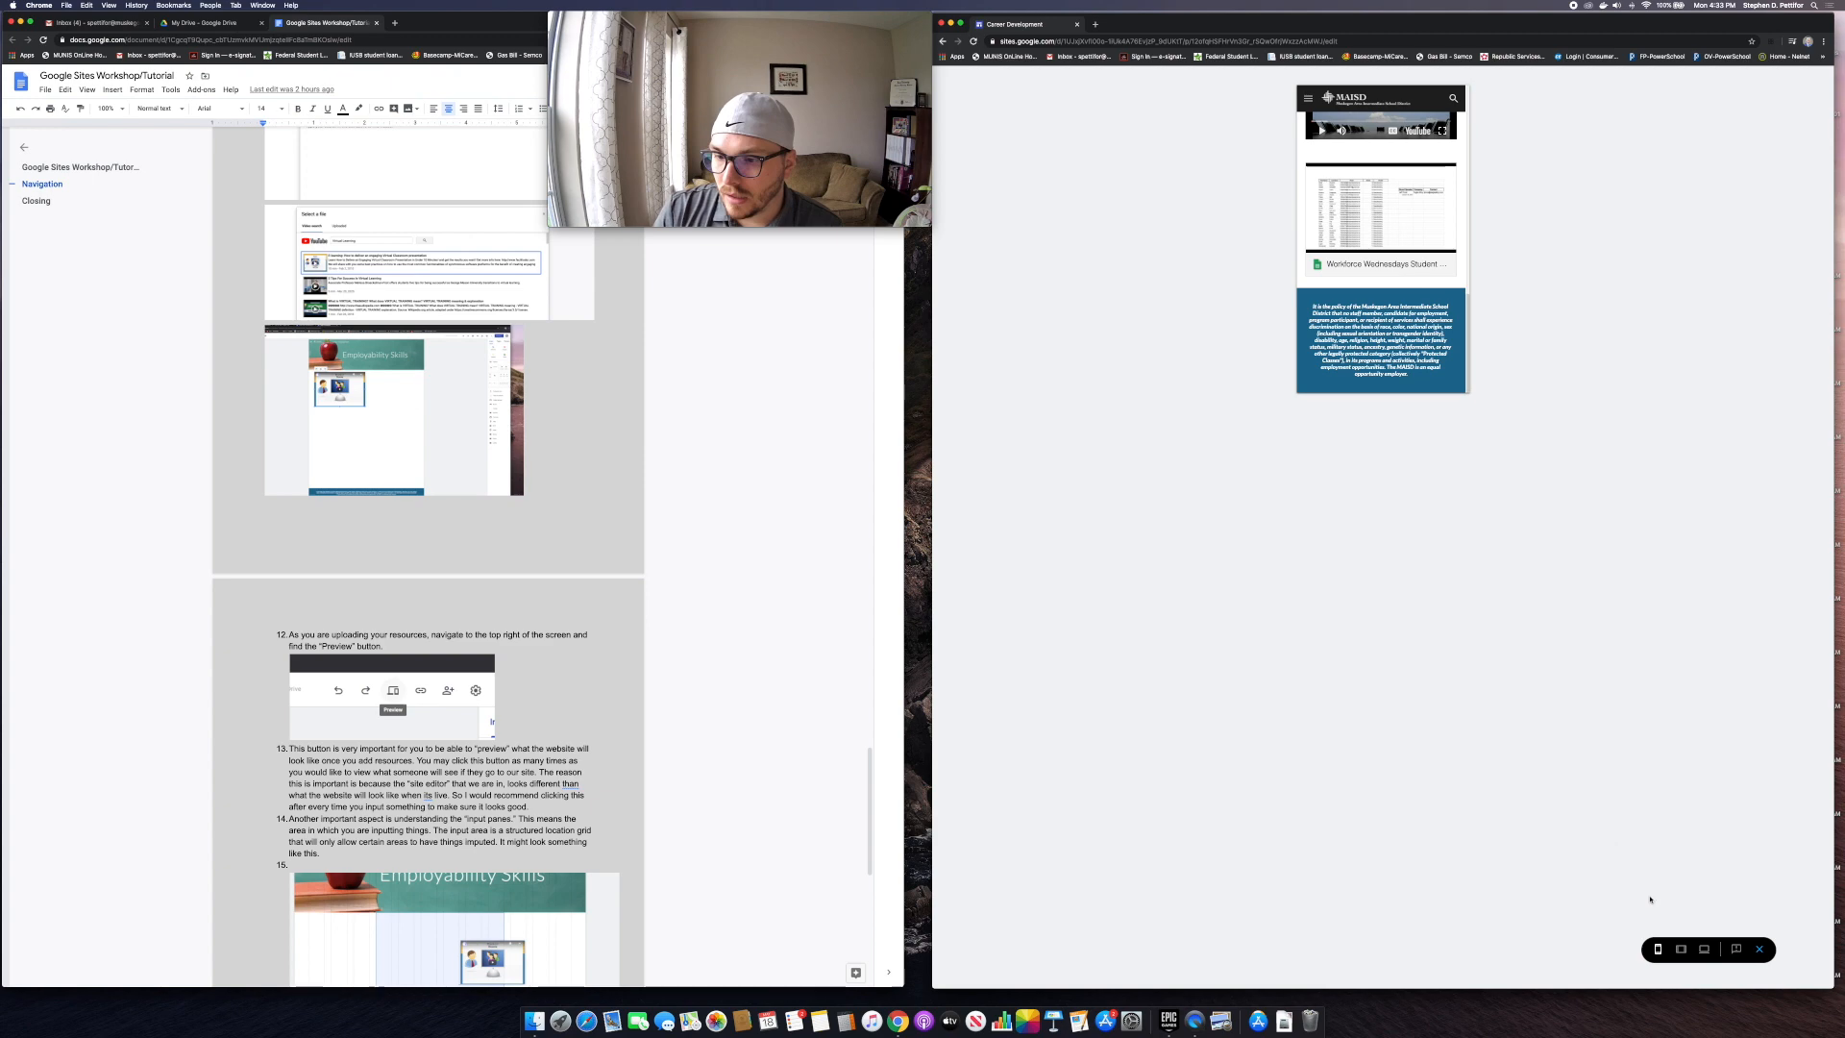
click(1703, 950)
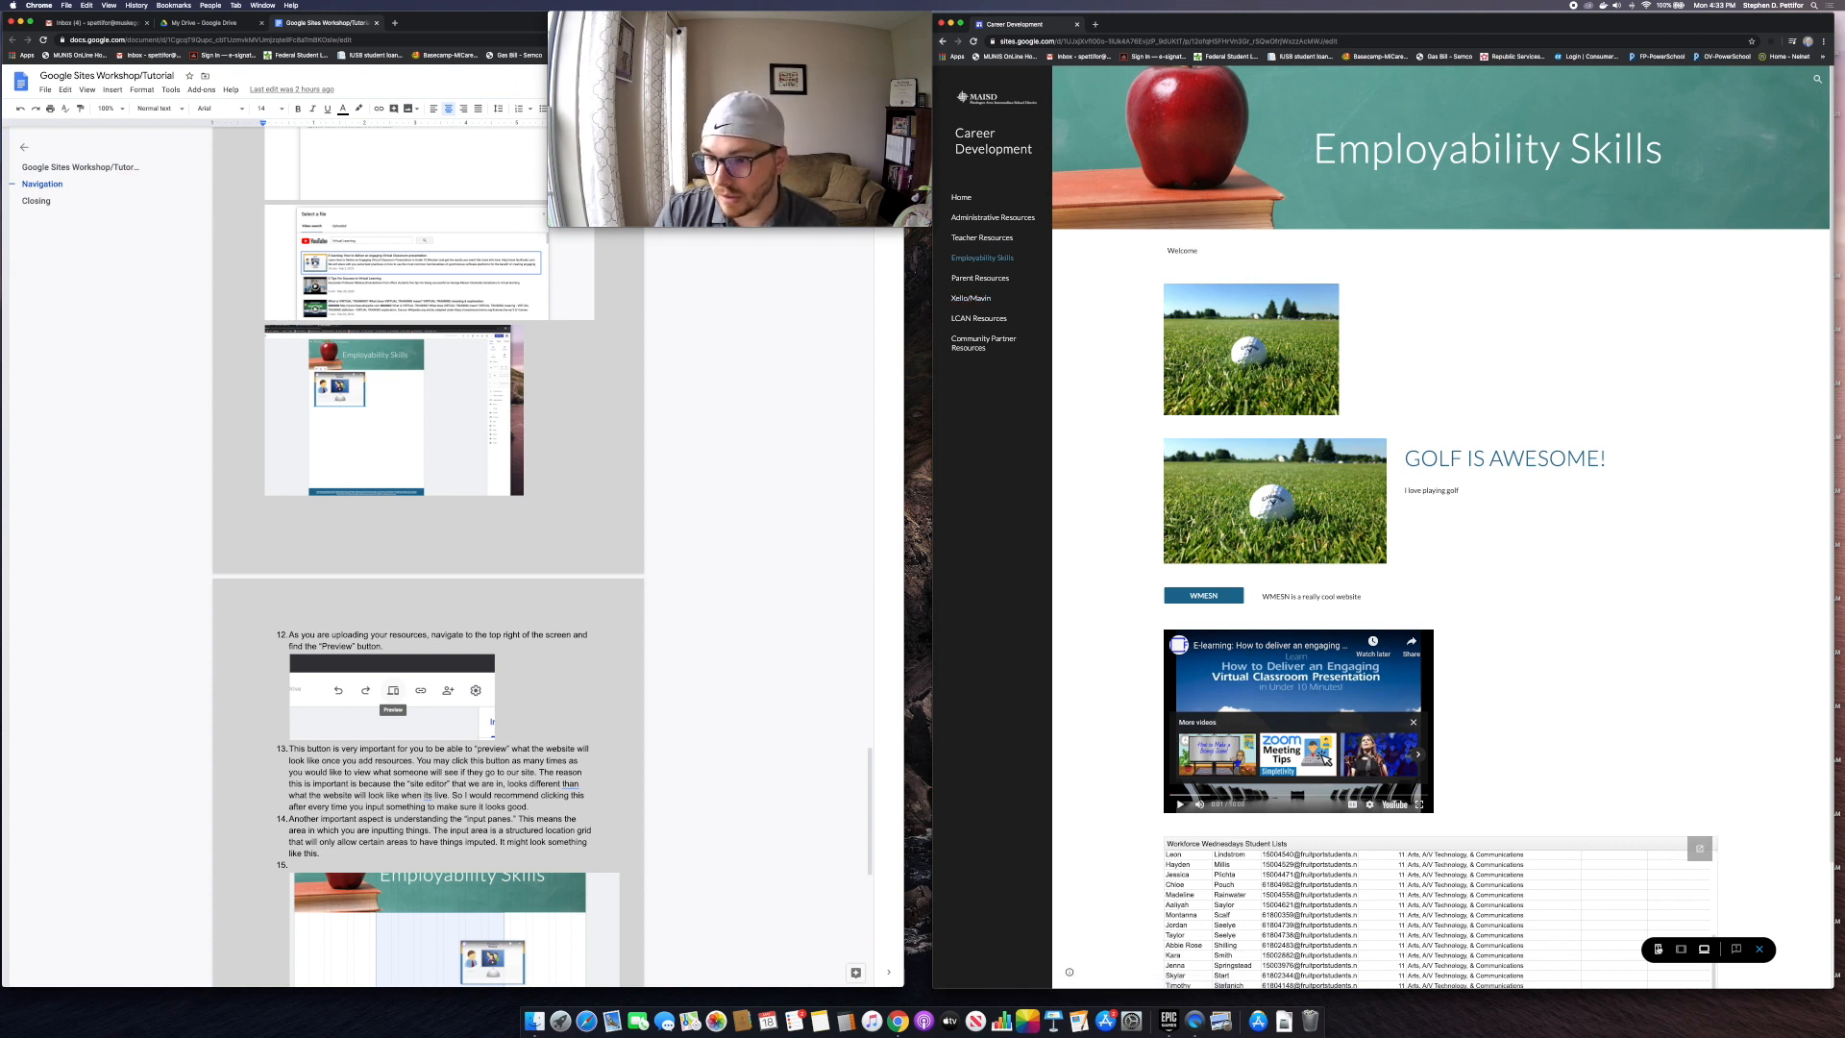
Step: In phone view, open and close the navigation menu, then return to desktop width
click(1657, 949)
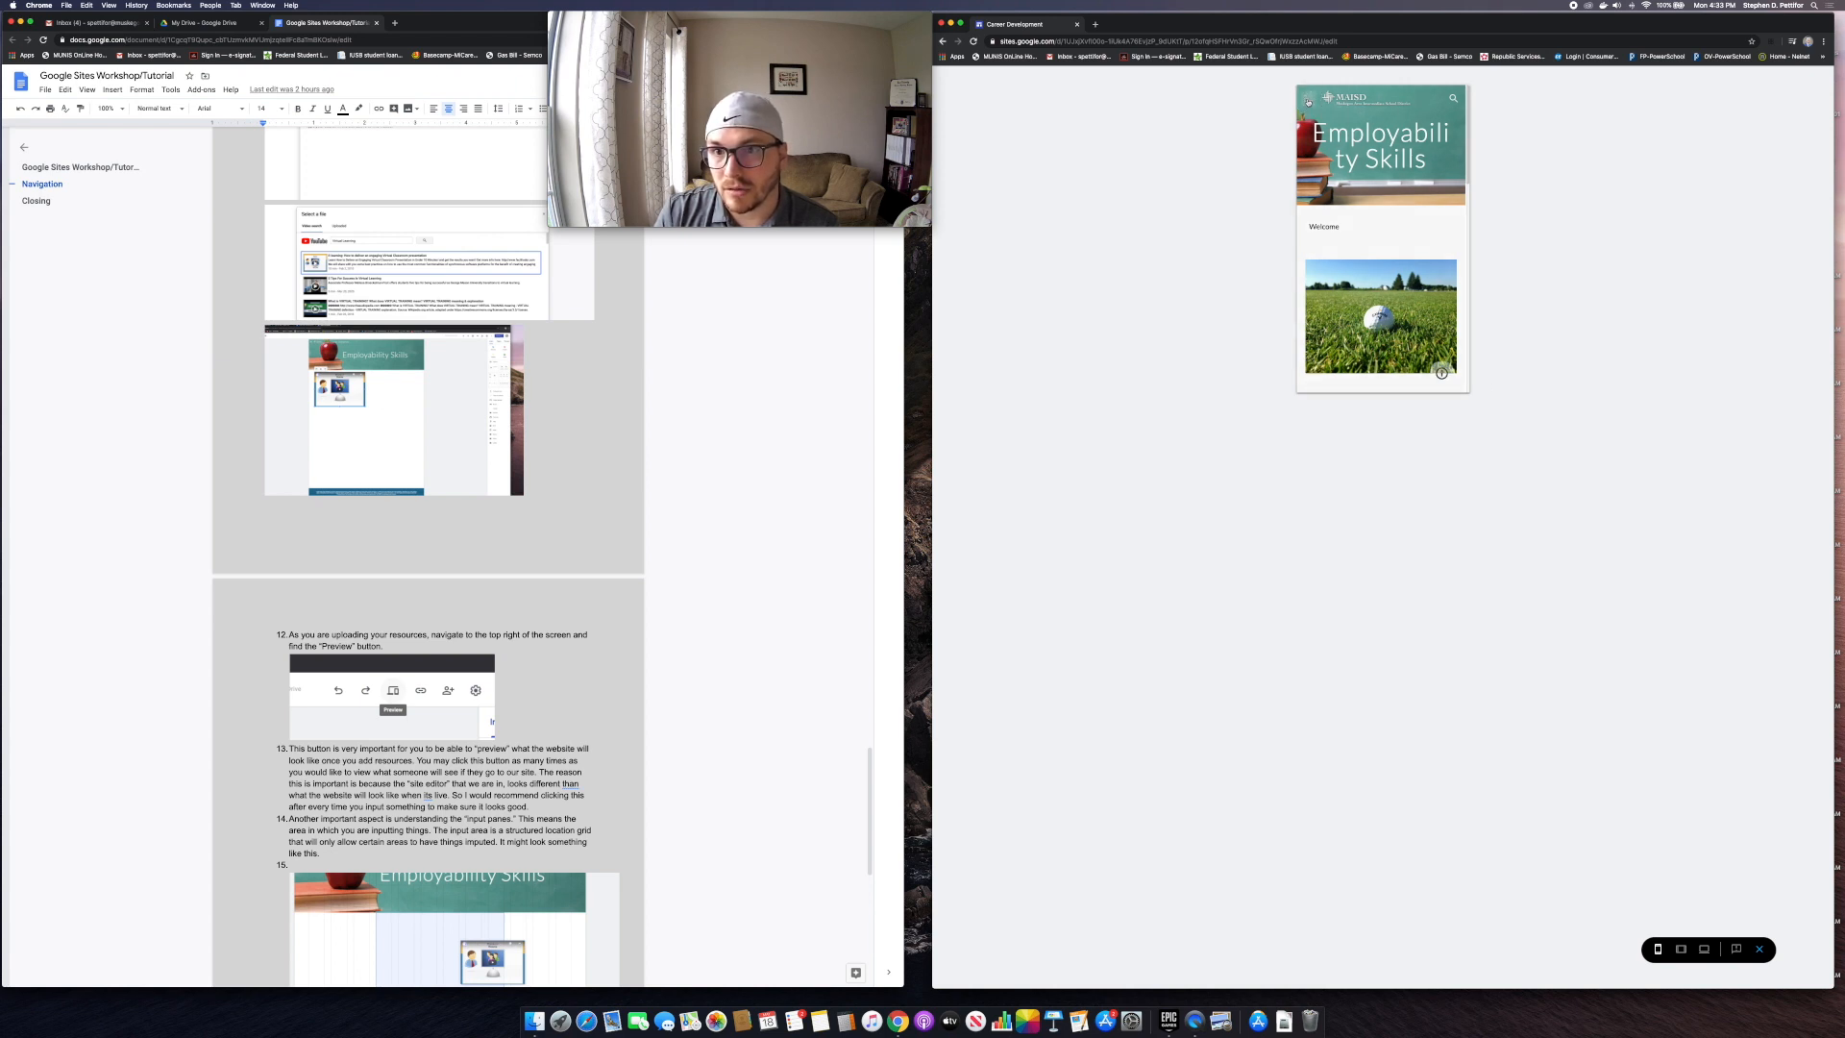
click(1308, 101)
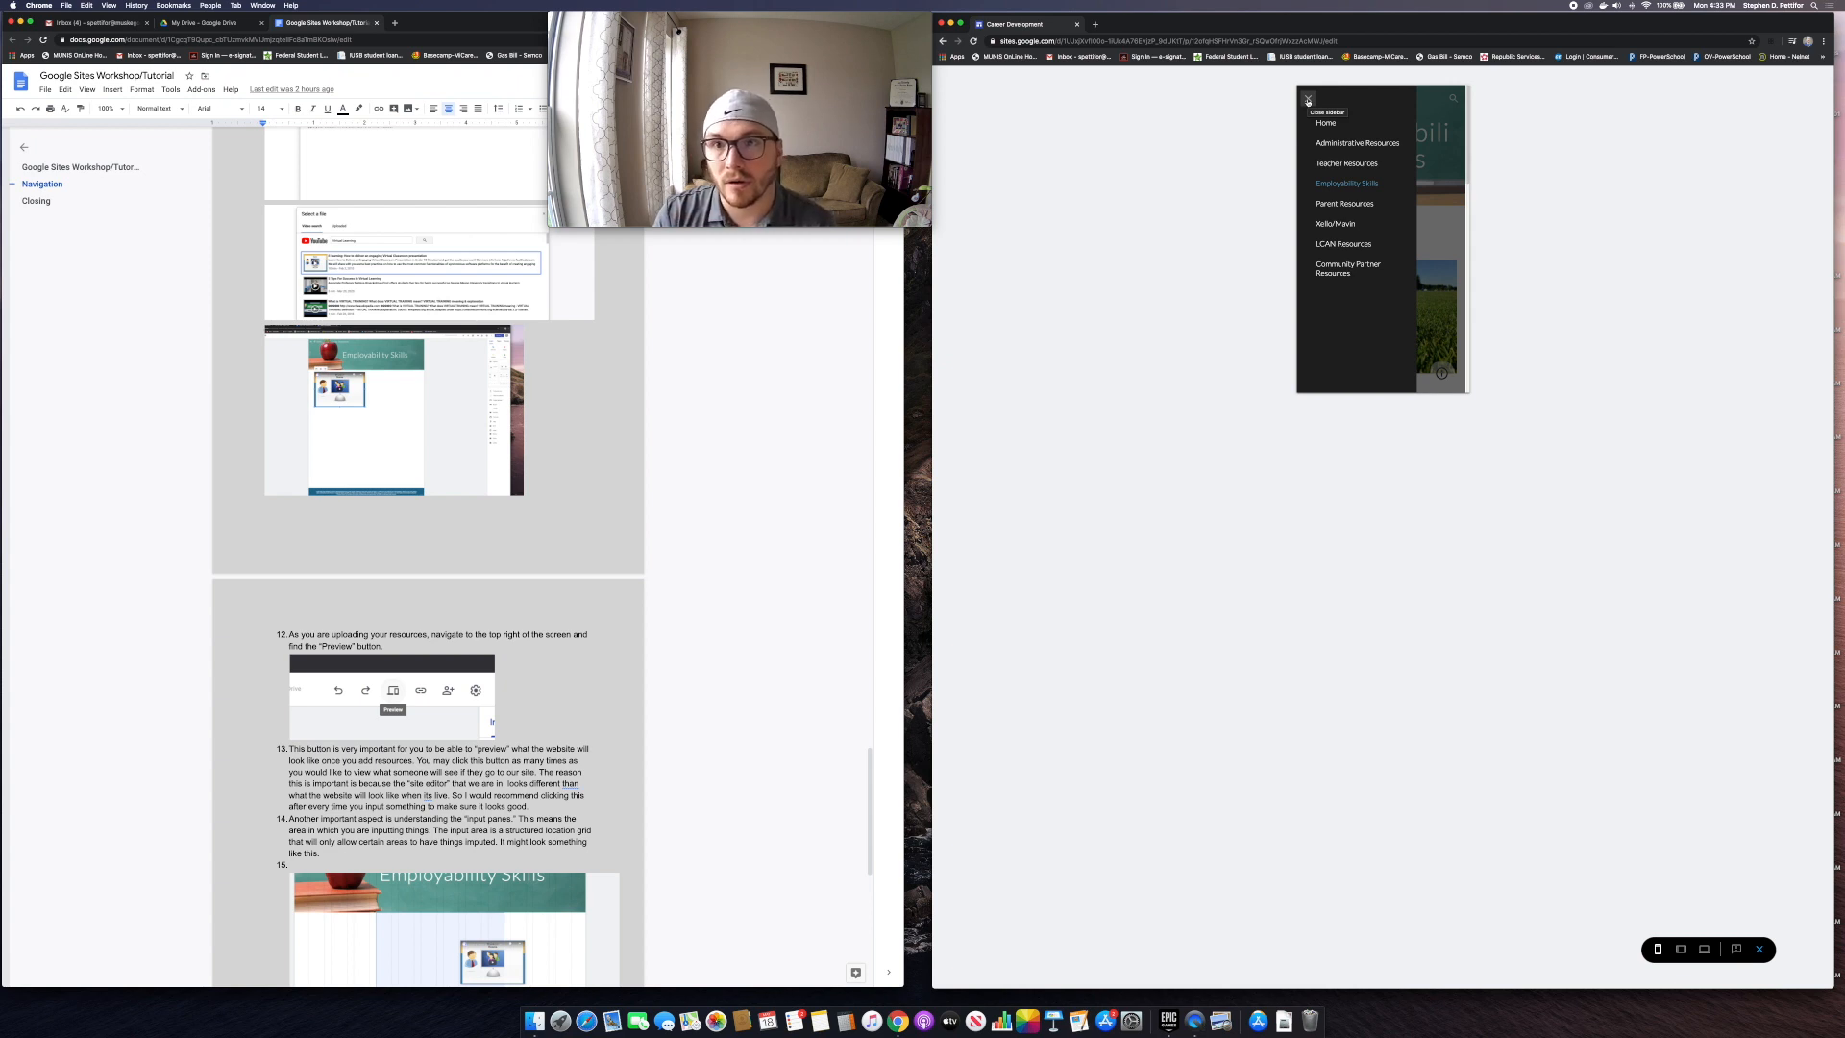
click(1308, 101)
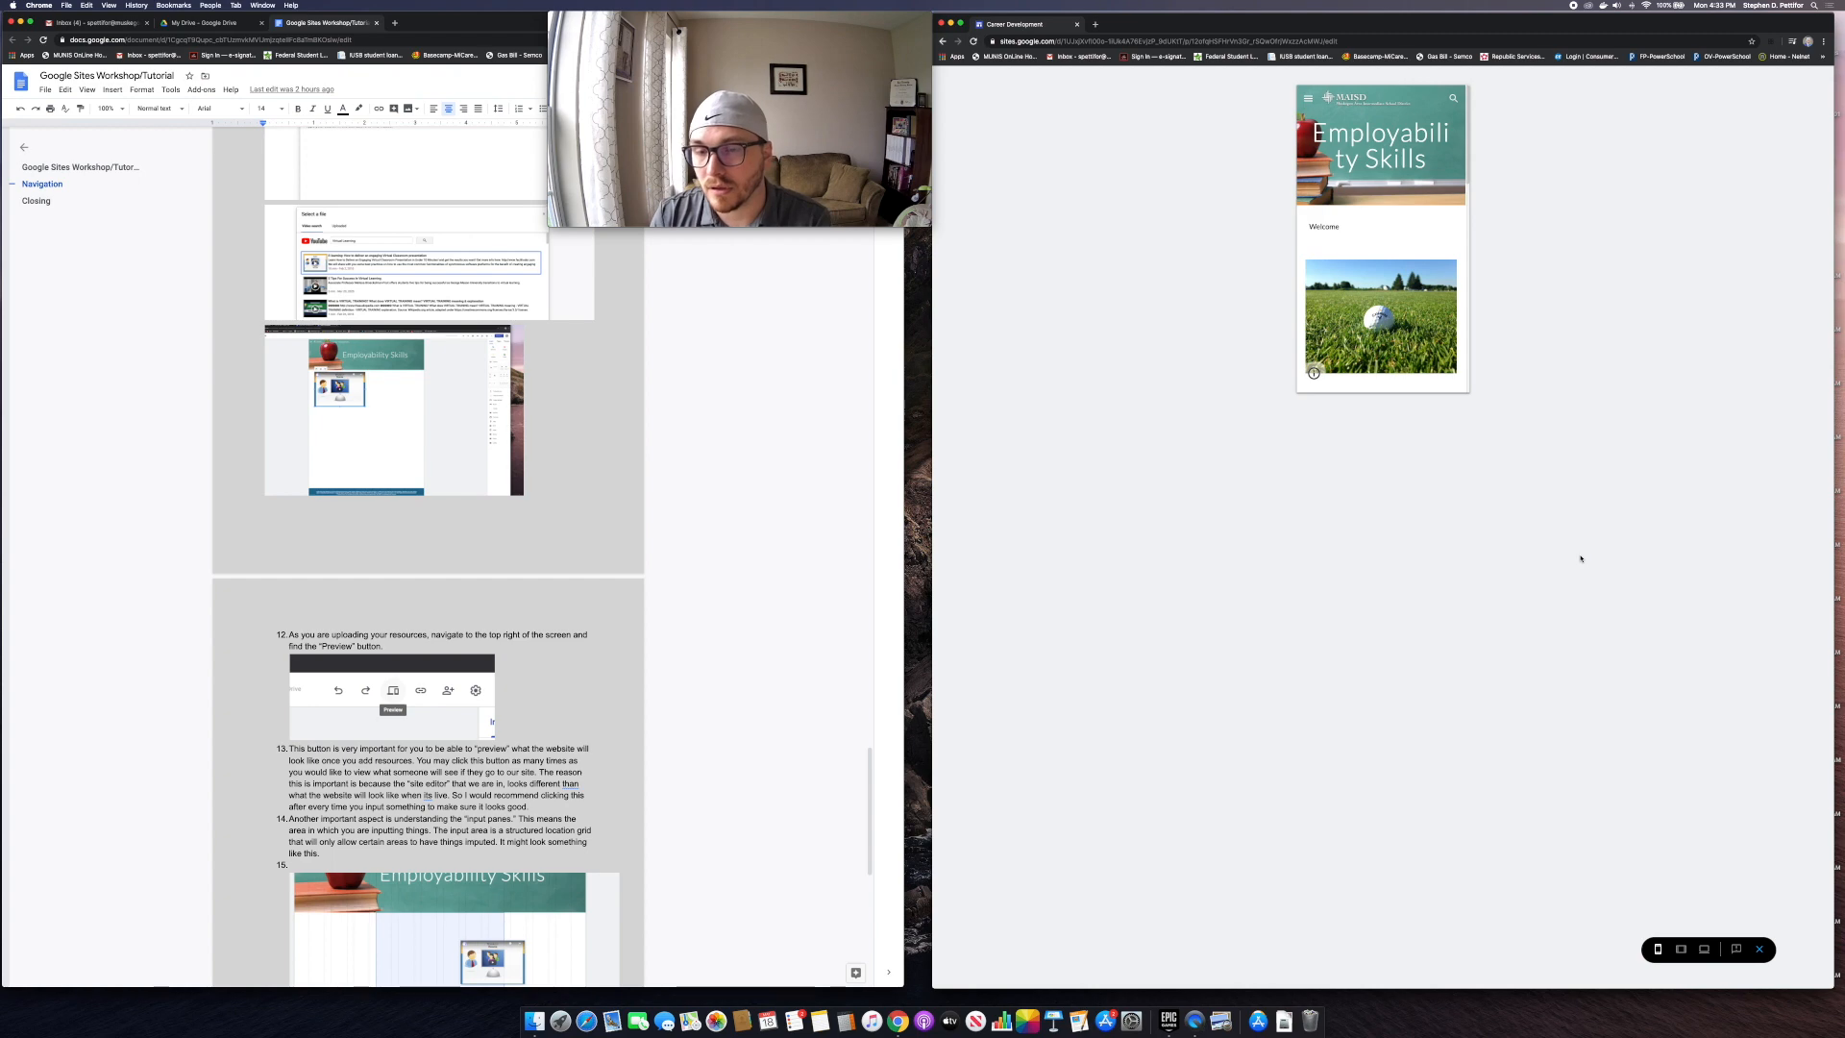
click(1703, 953)
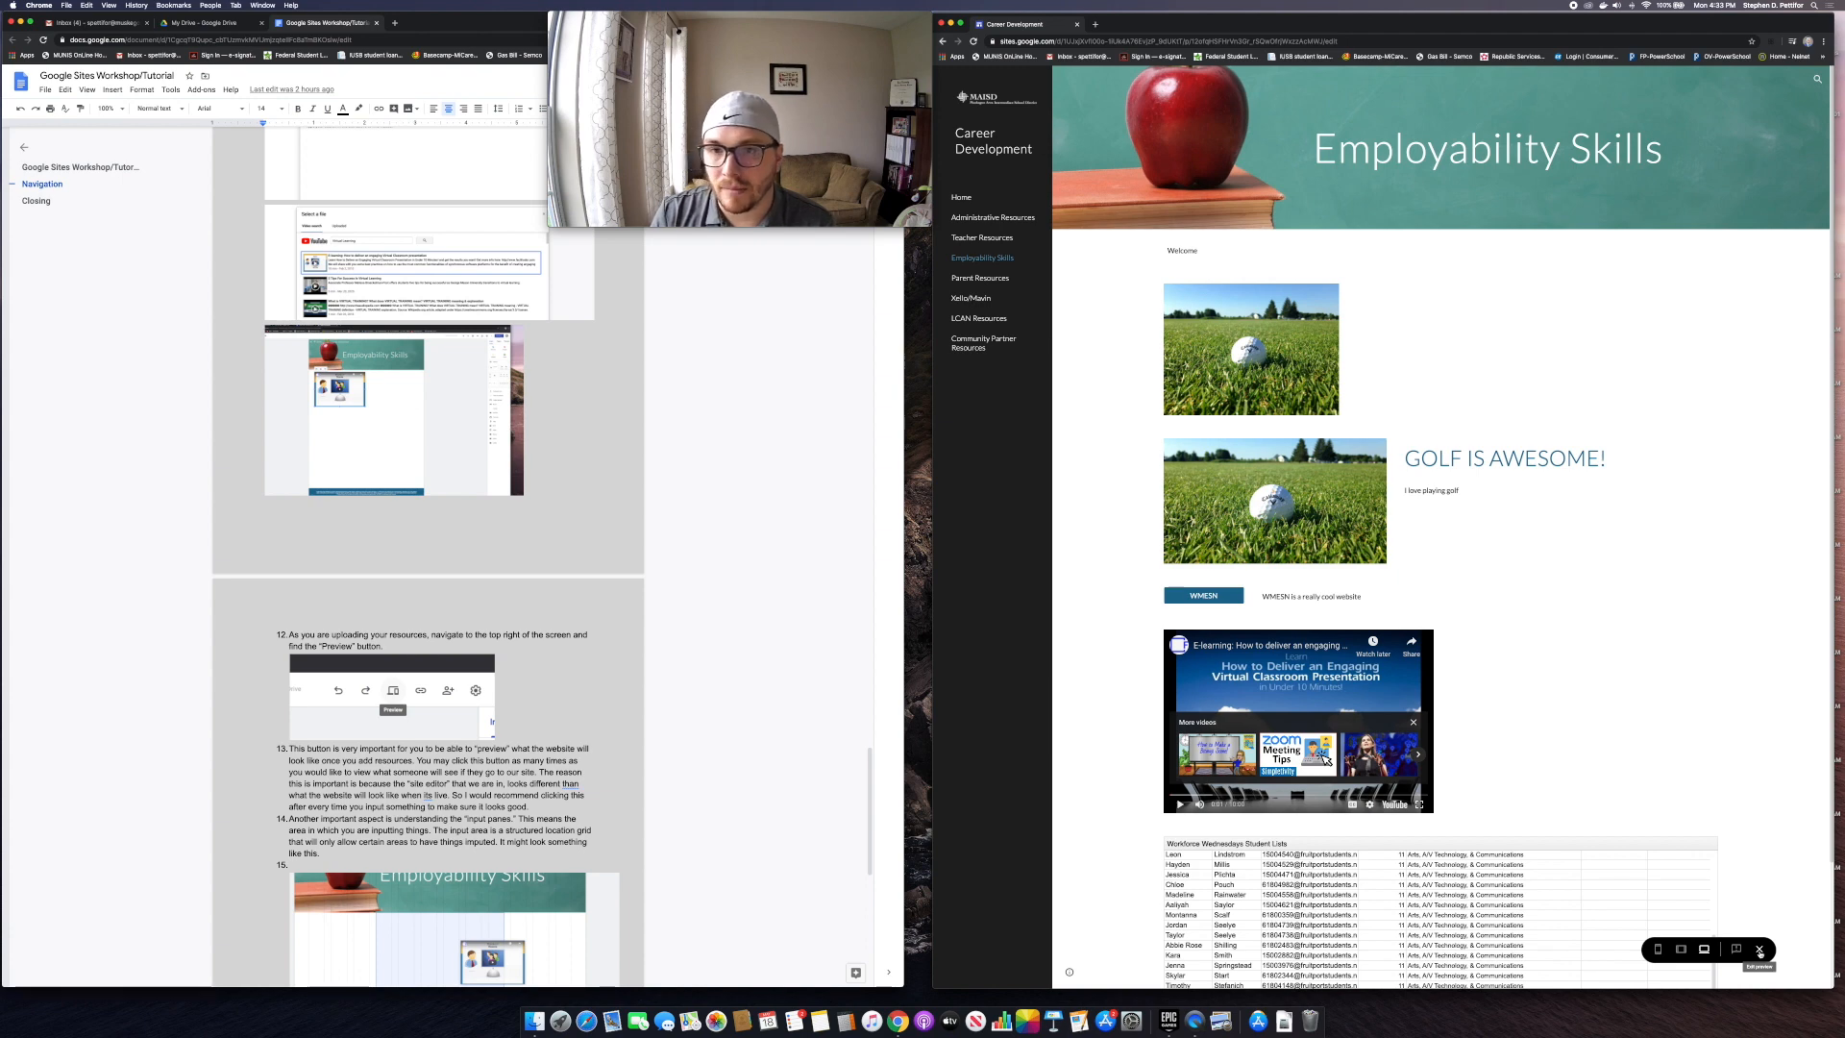
Step: Shift the first golf image to the right side of its section and check it in preview
click(1759, 951)
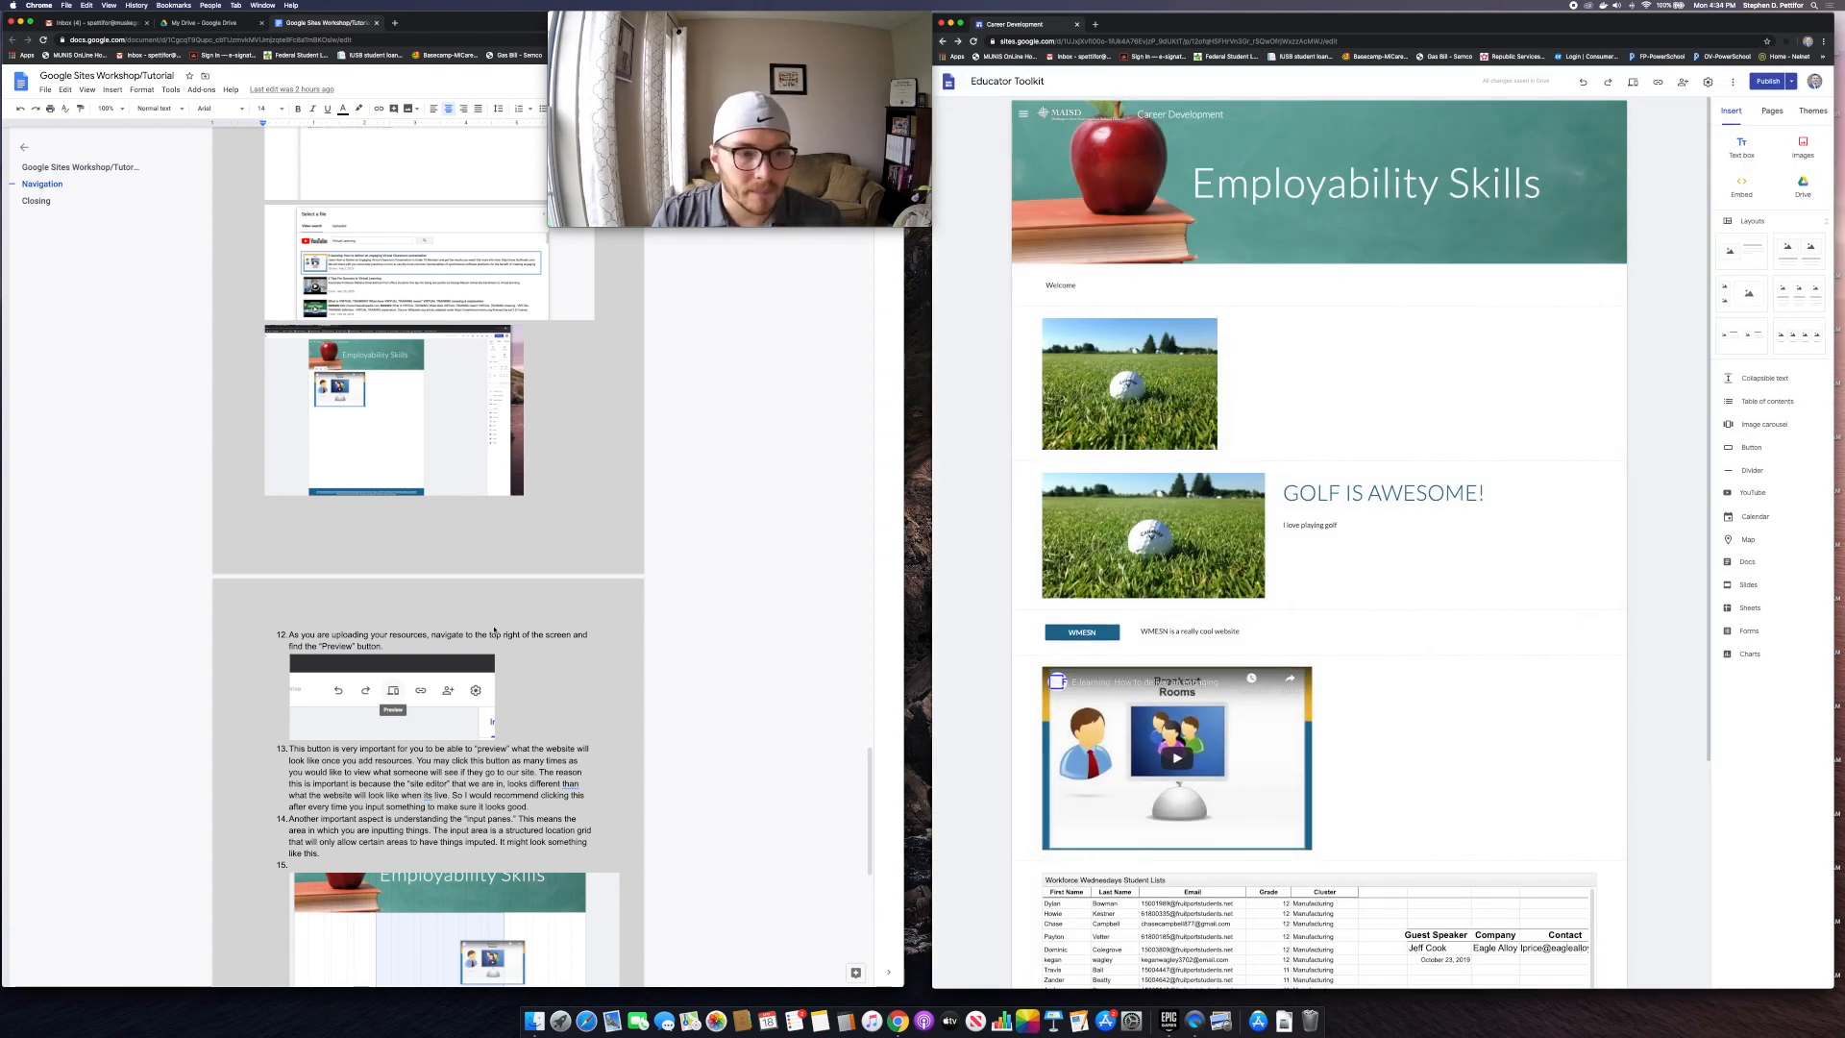
scroll(503, 629, down, 10)
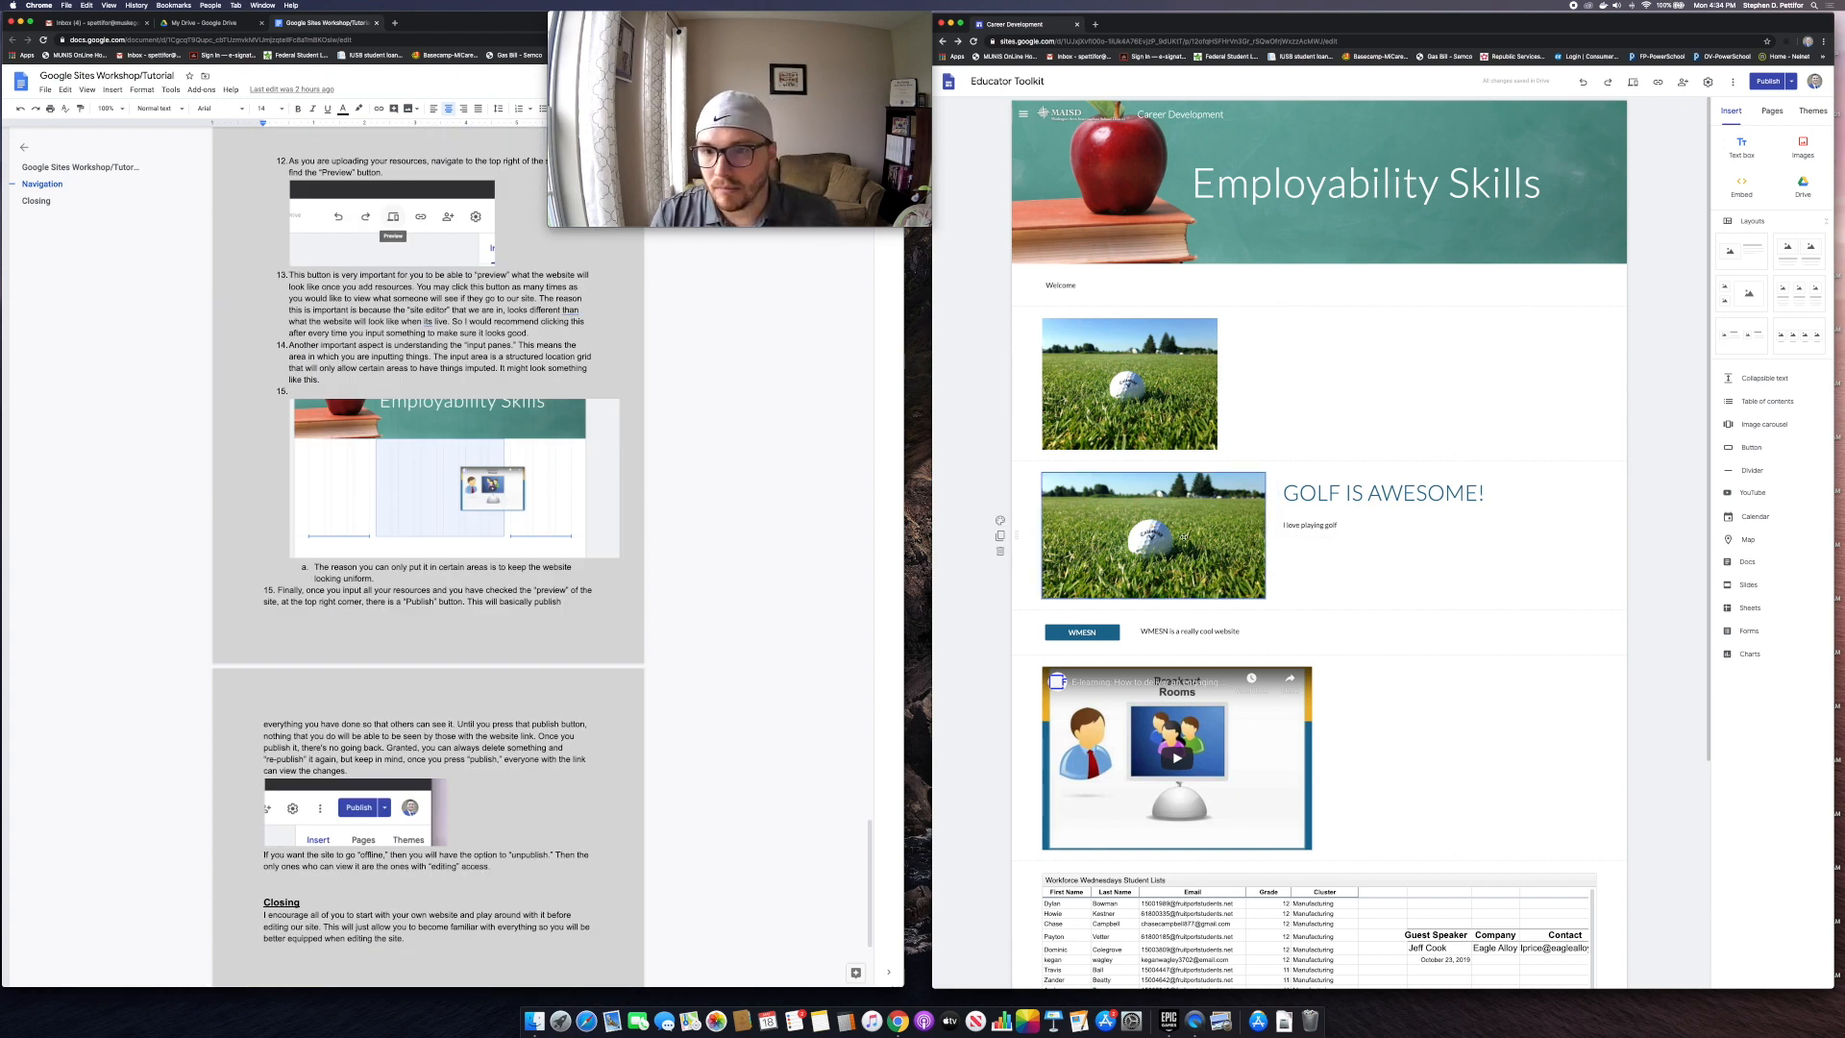
drag(1133, 378, 1528, 382)
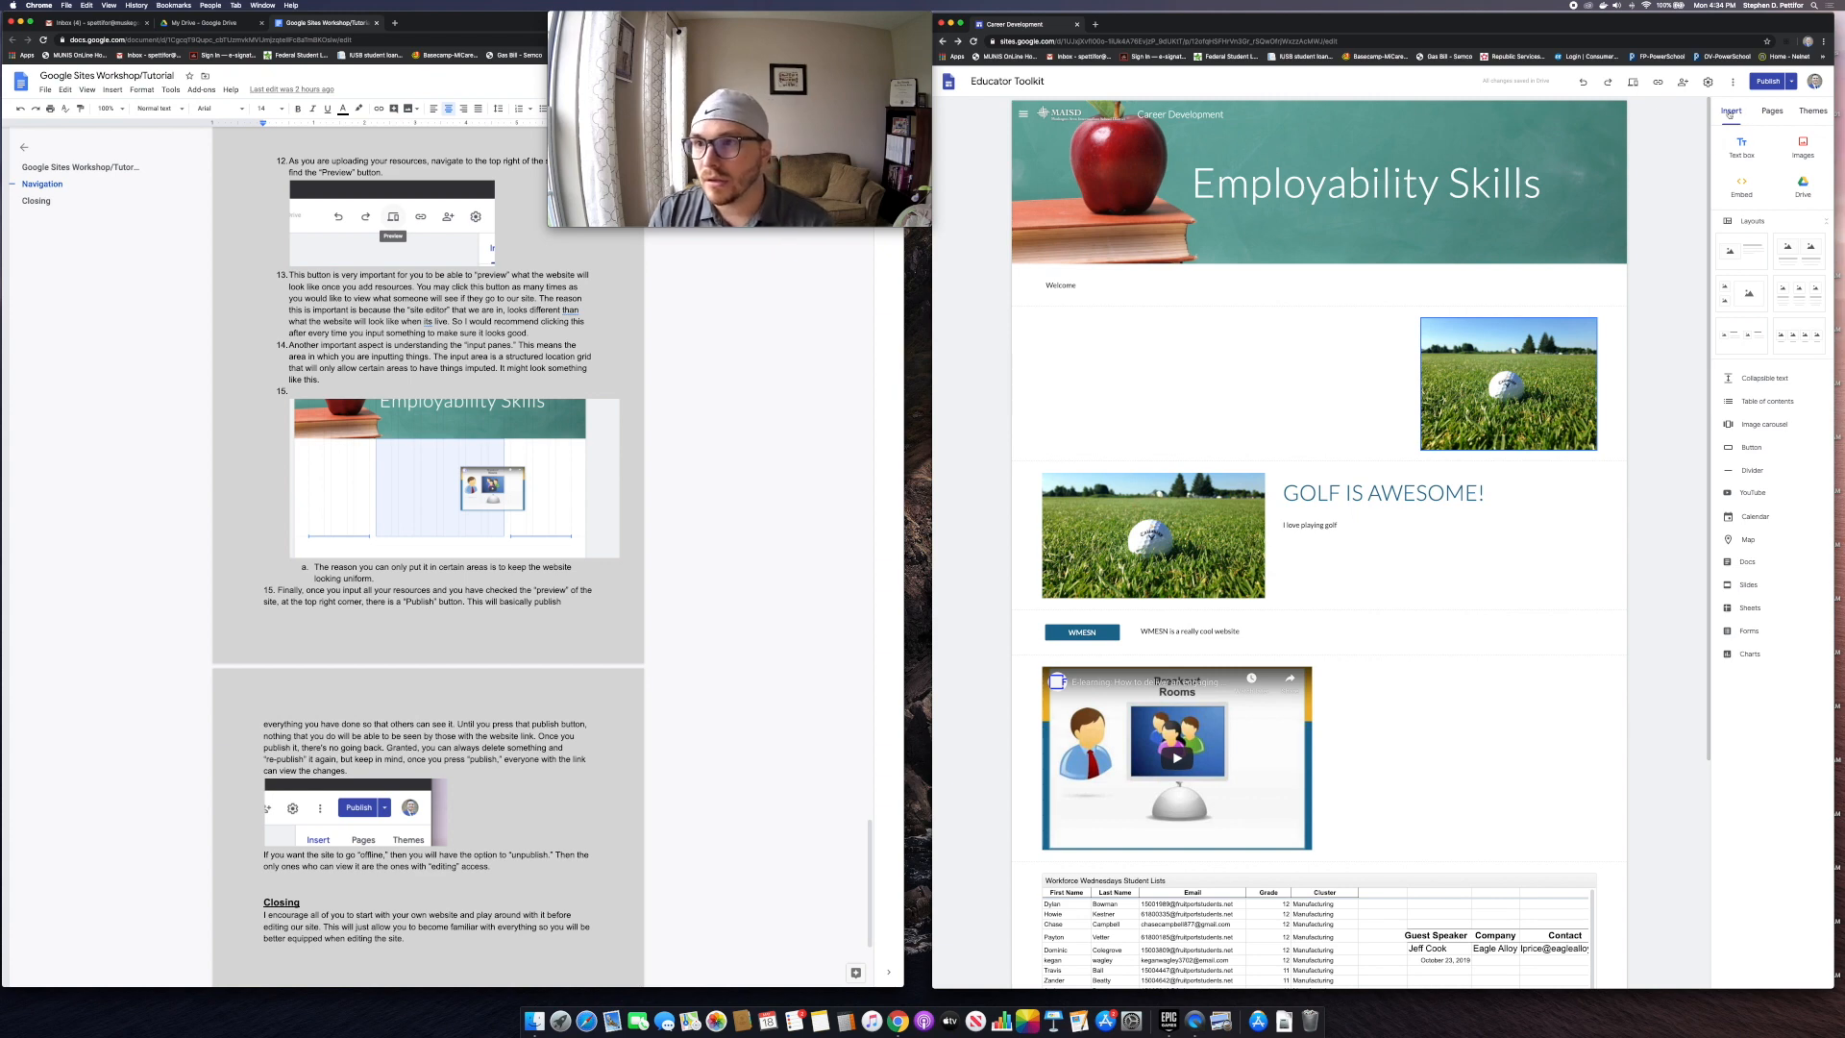
click(1632, 83)
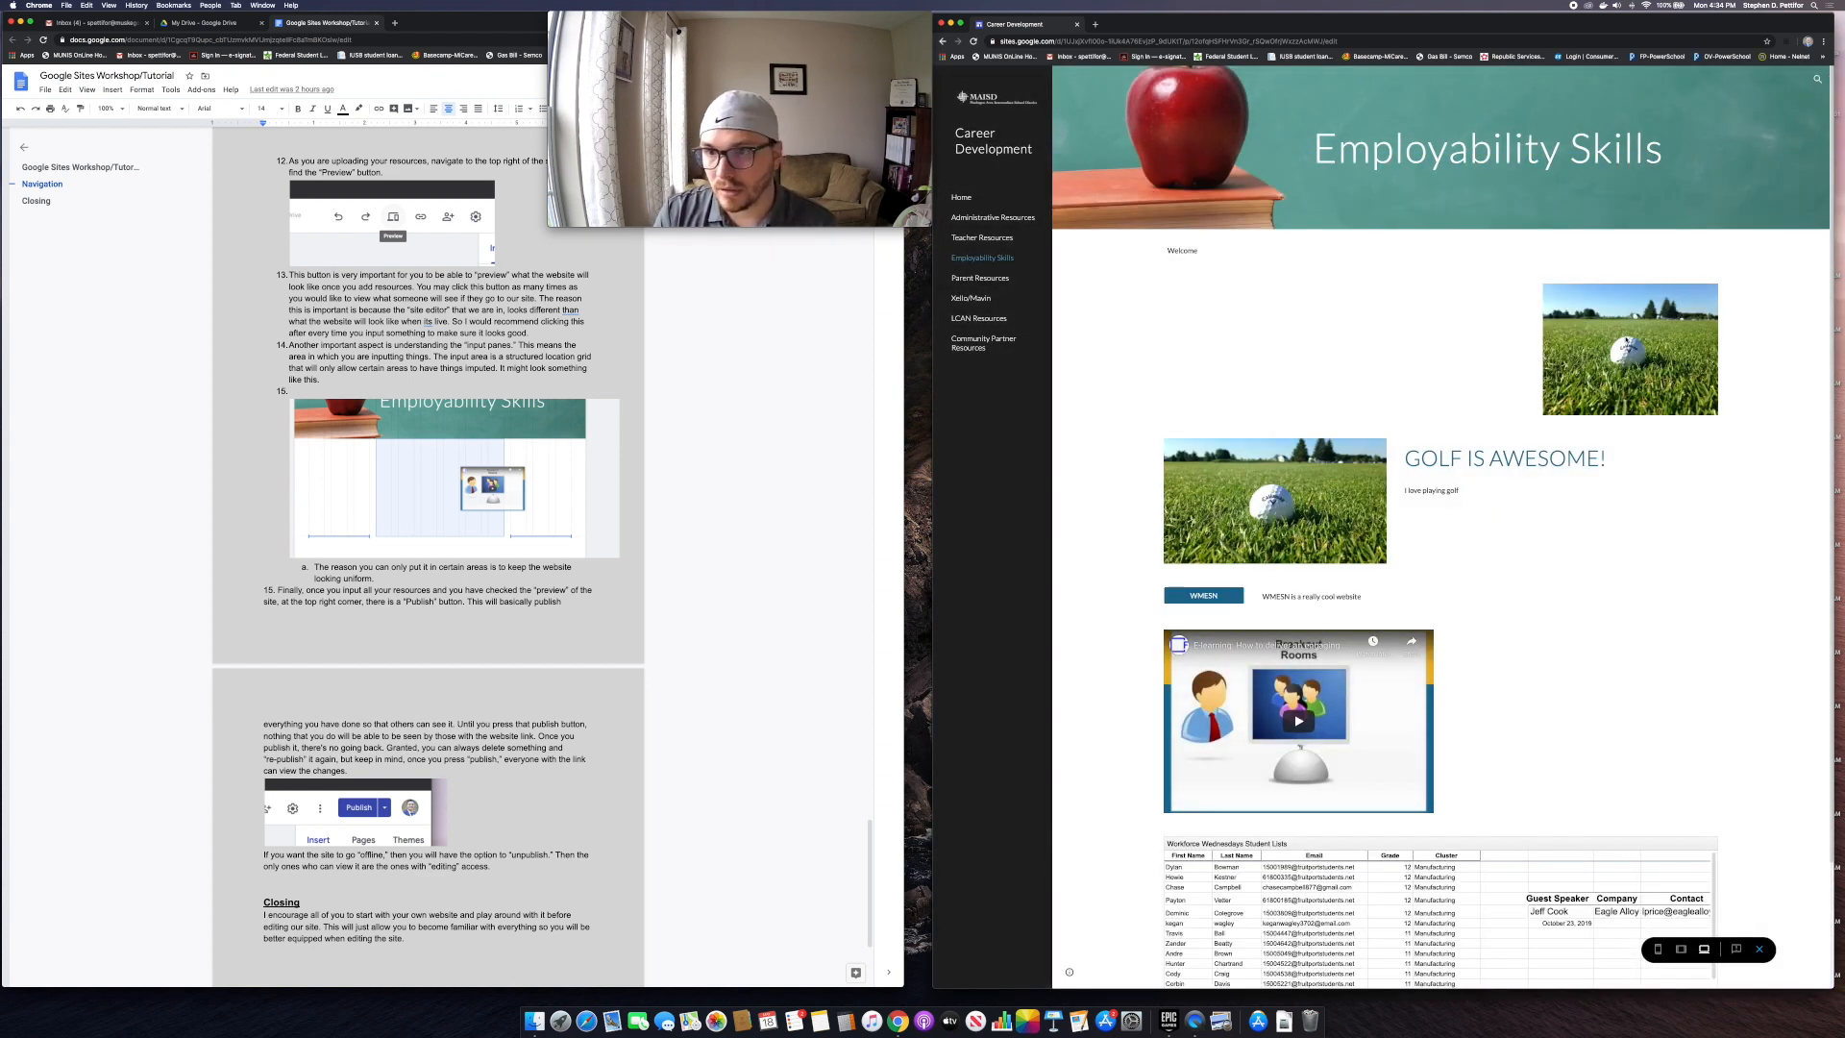
click(1759, 949)
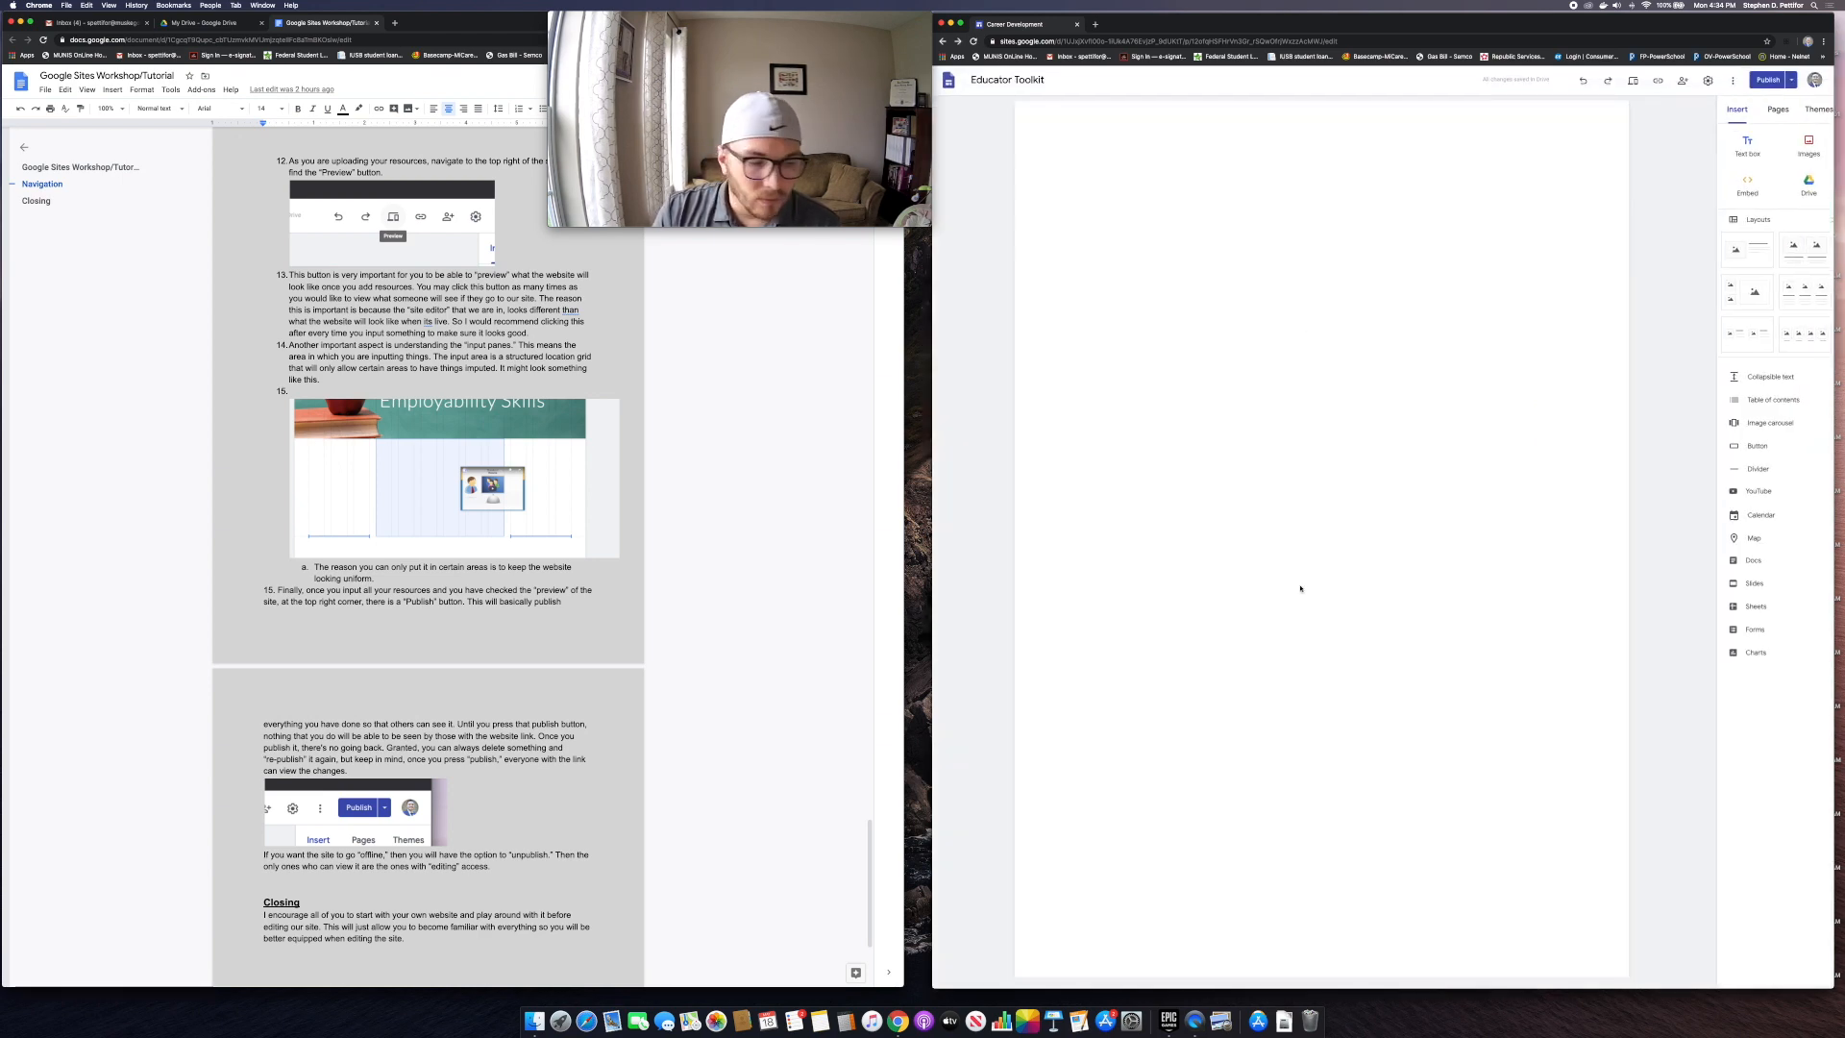
Step: Drag the first golf image back into the left drop zone of its section
scroll(547, 600, down, 5)
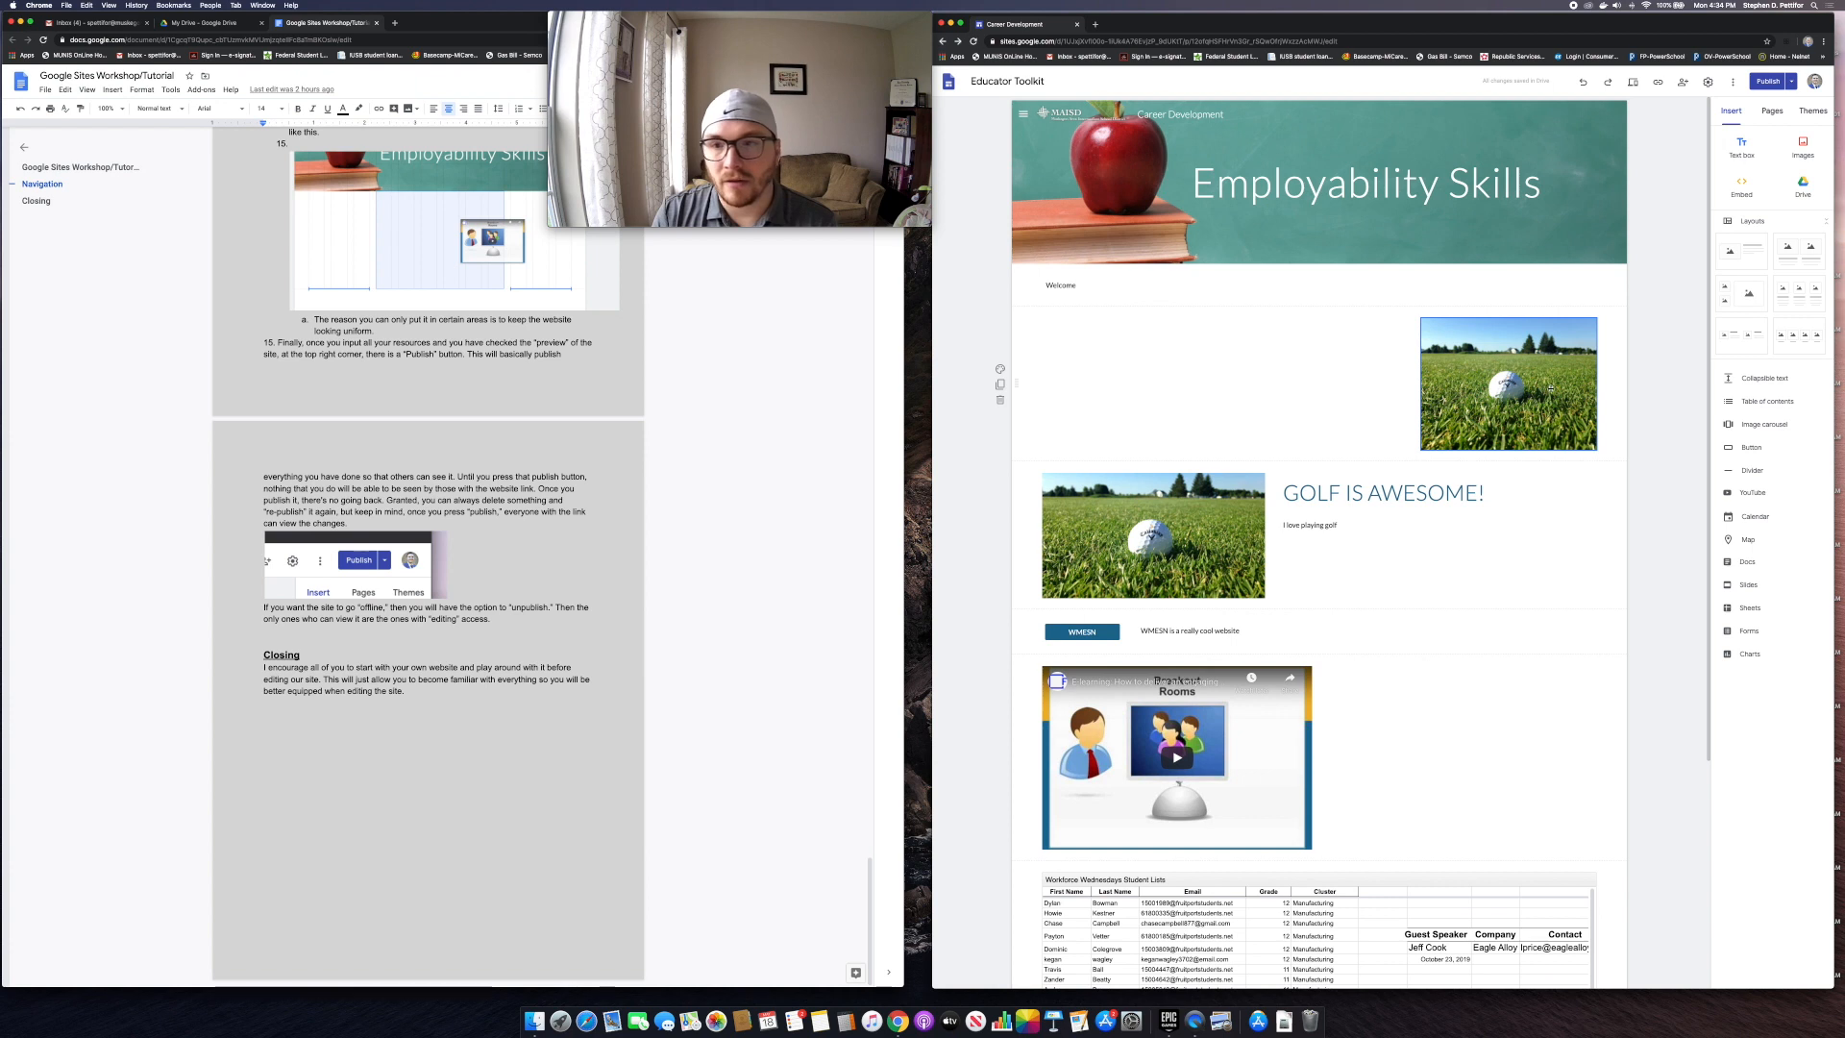
drag(1553, 387, 1095, 384)
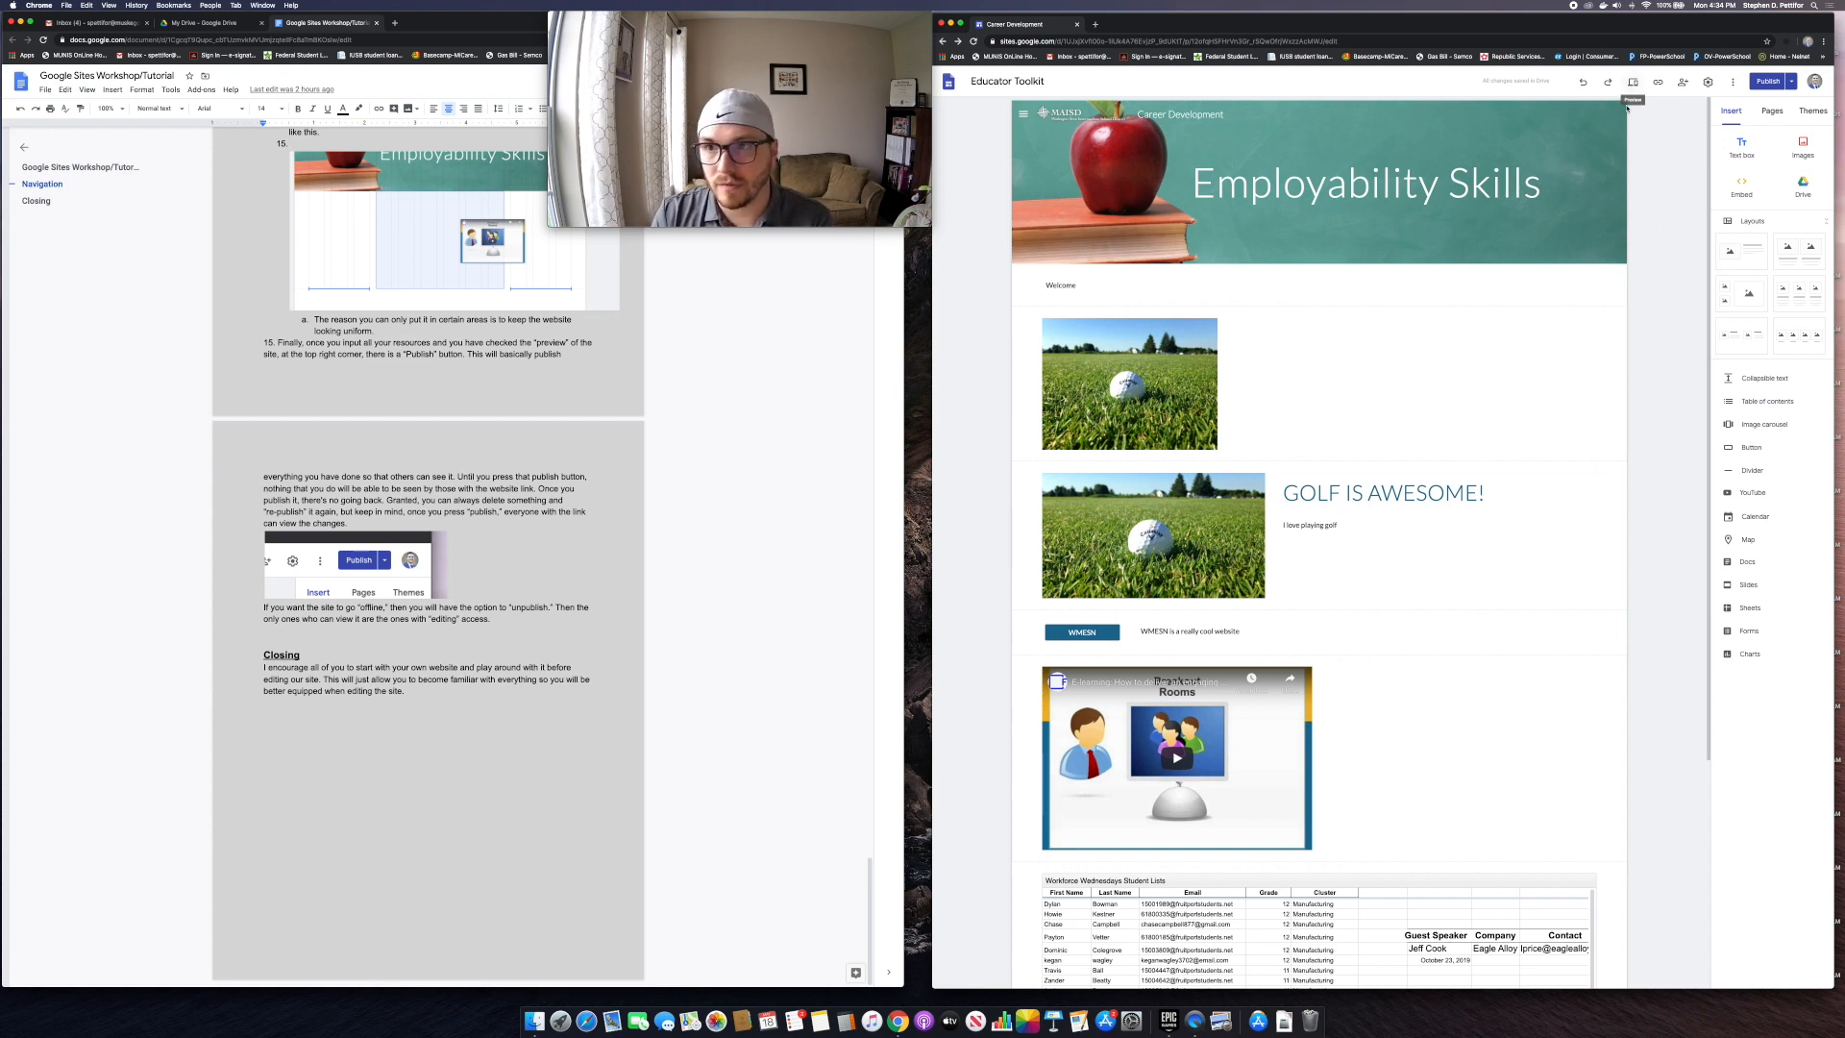
scroll(1449, 566, down, 2)
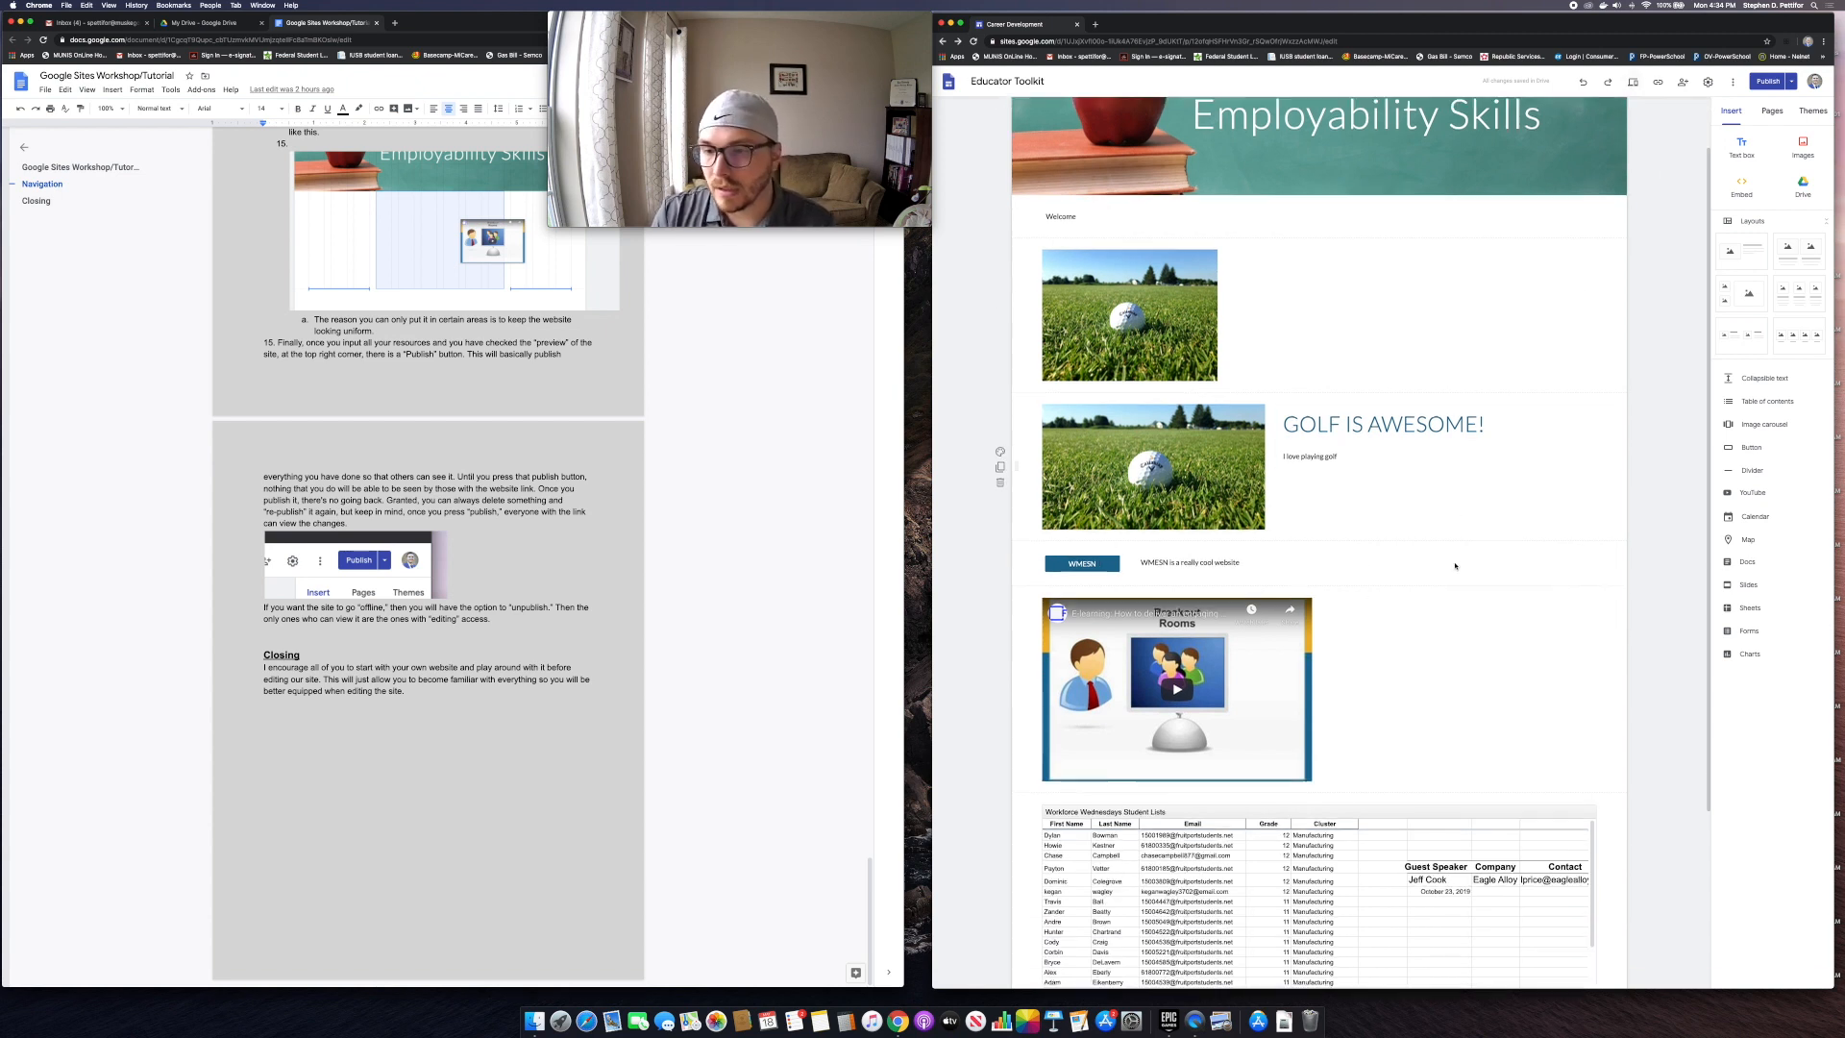
Step: Compare Draft against Currently published, then publish the updated Employability Skills page
click(1764, 84)
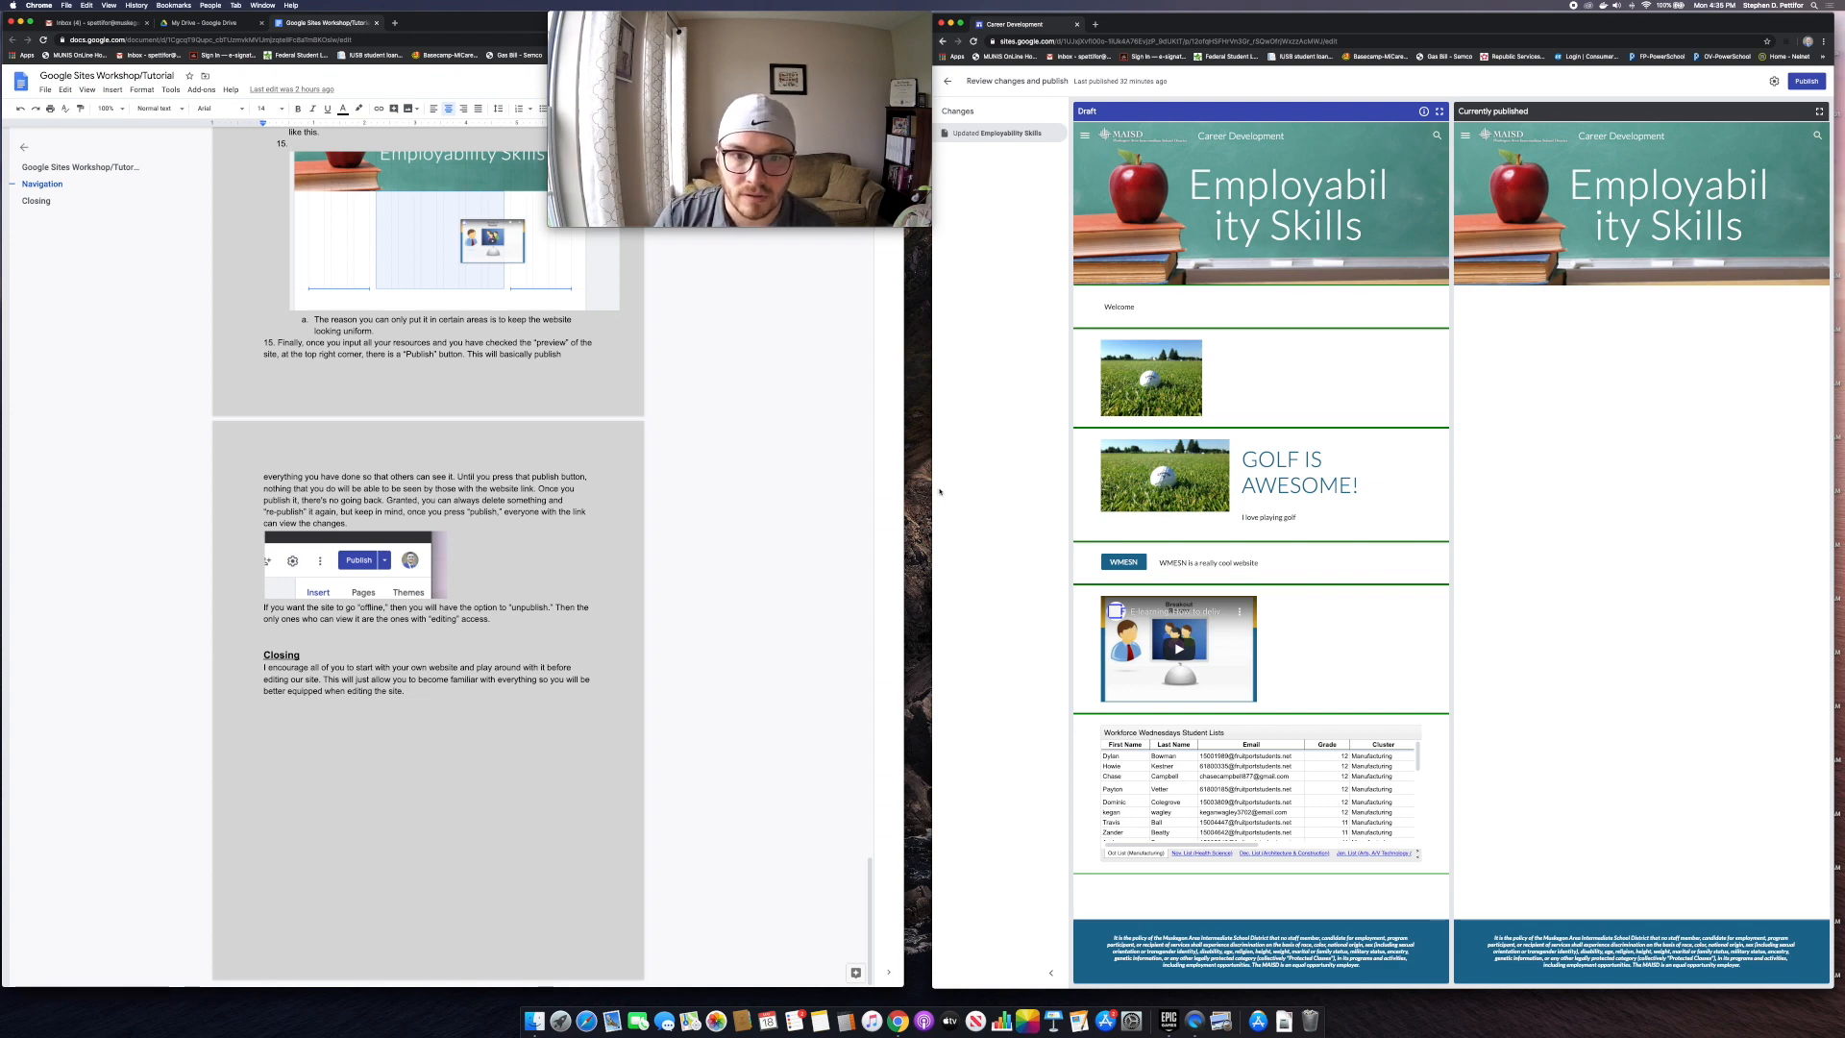
mouse_move(928, 485)
mouse_down()
mouse_move(708, 478)
mouse_move(937, 517)
mouse_up()
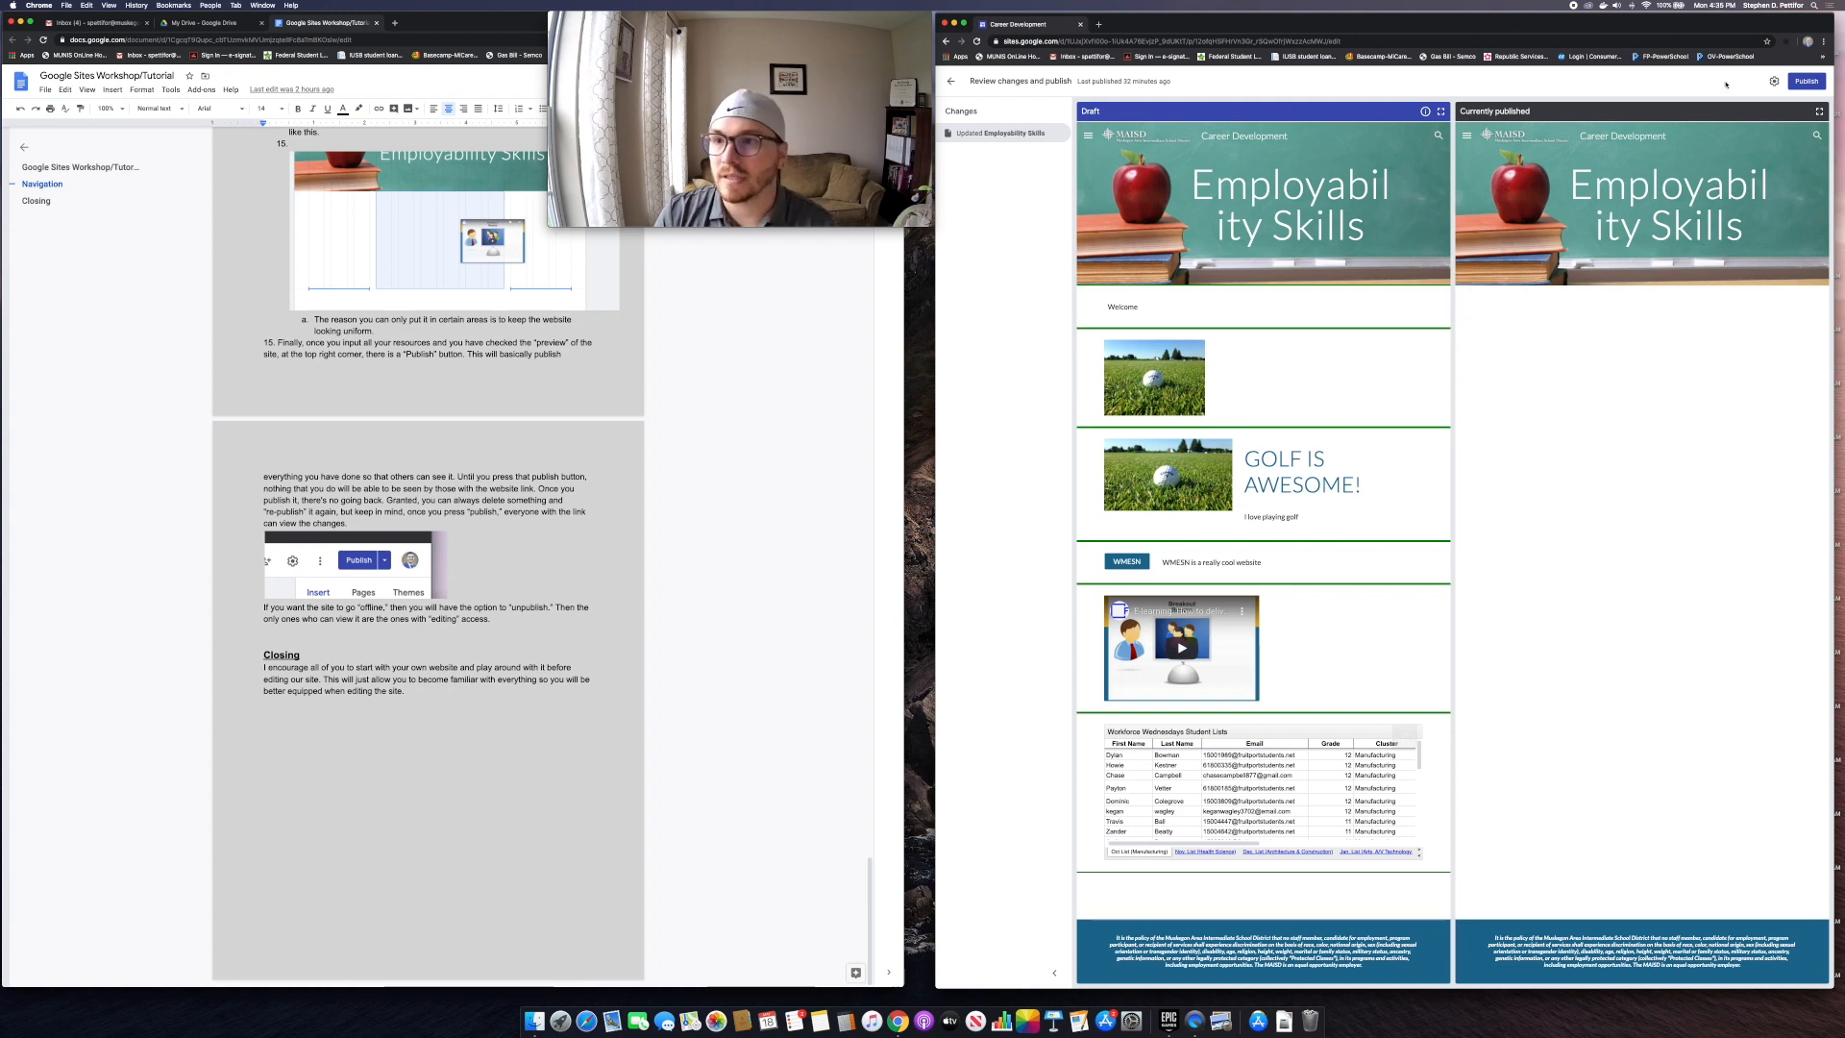
click(1807, 82)
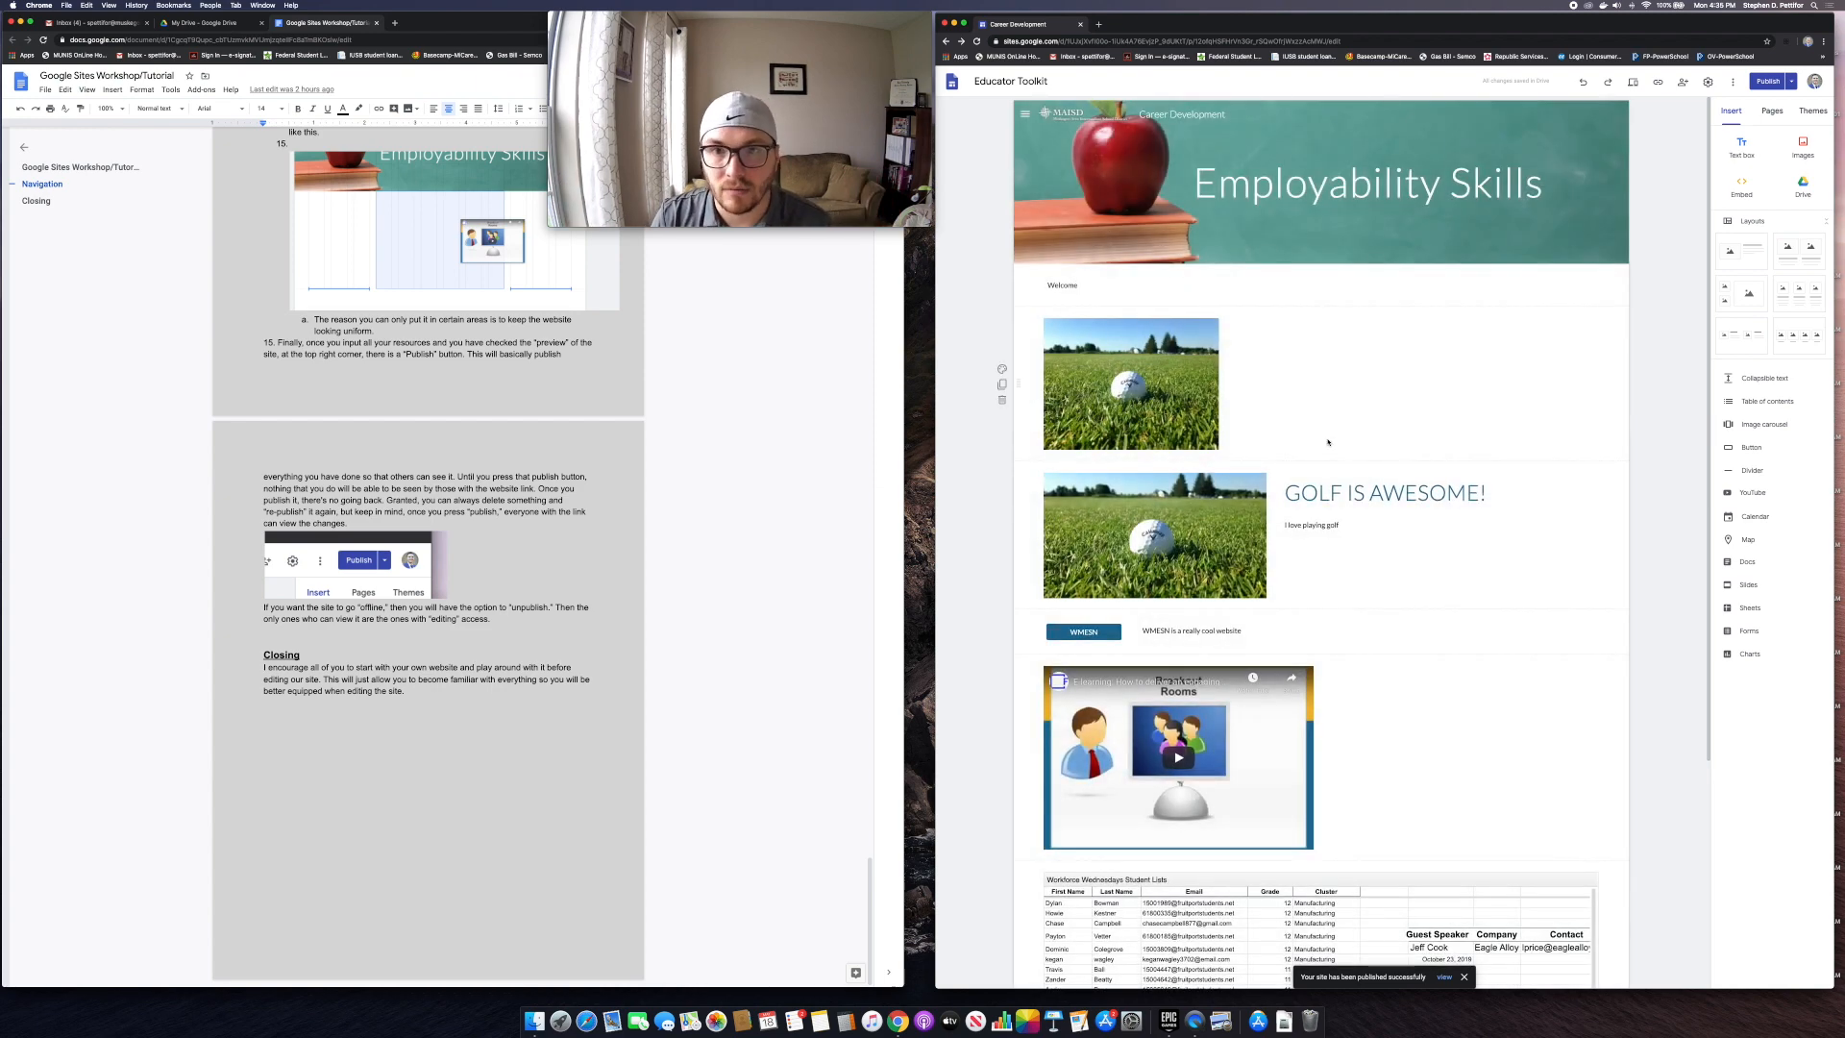
Step: Delete the golf image, Welcome, YouTube video, WMESN and student table sections, then review changes
click(1002, 401)
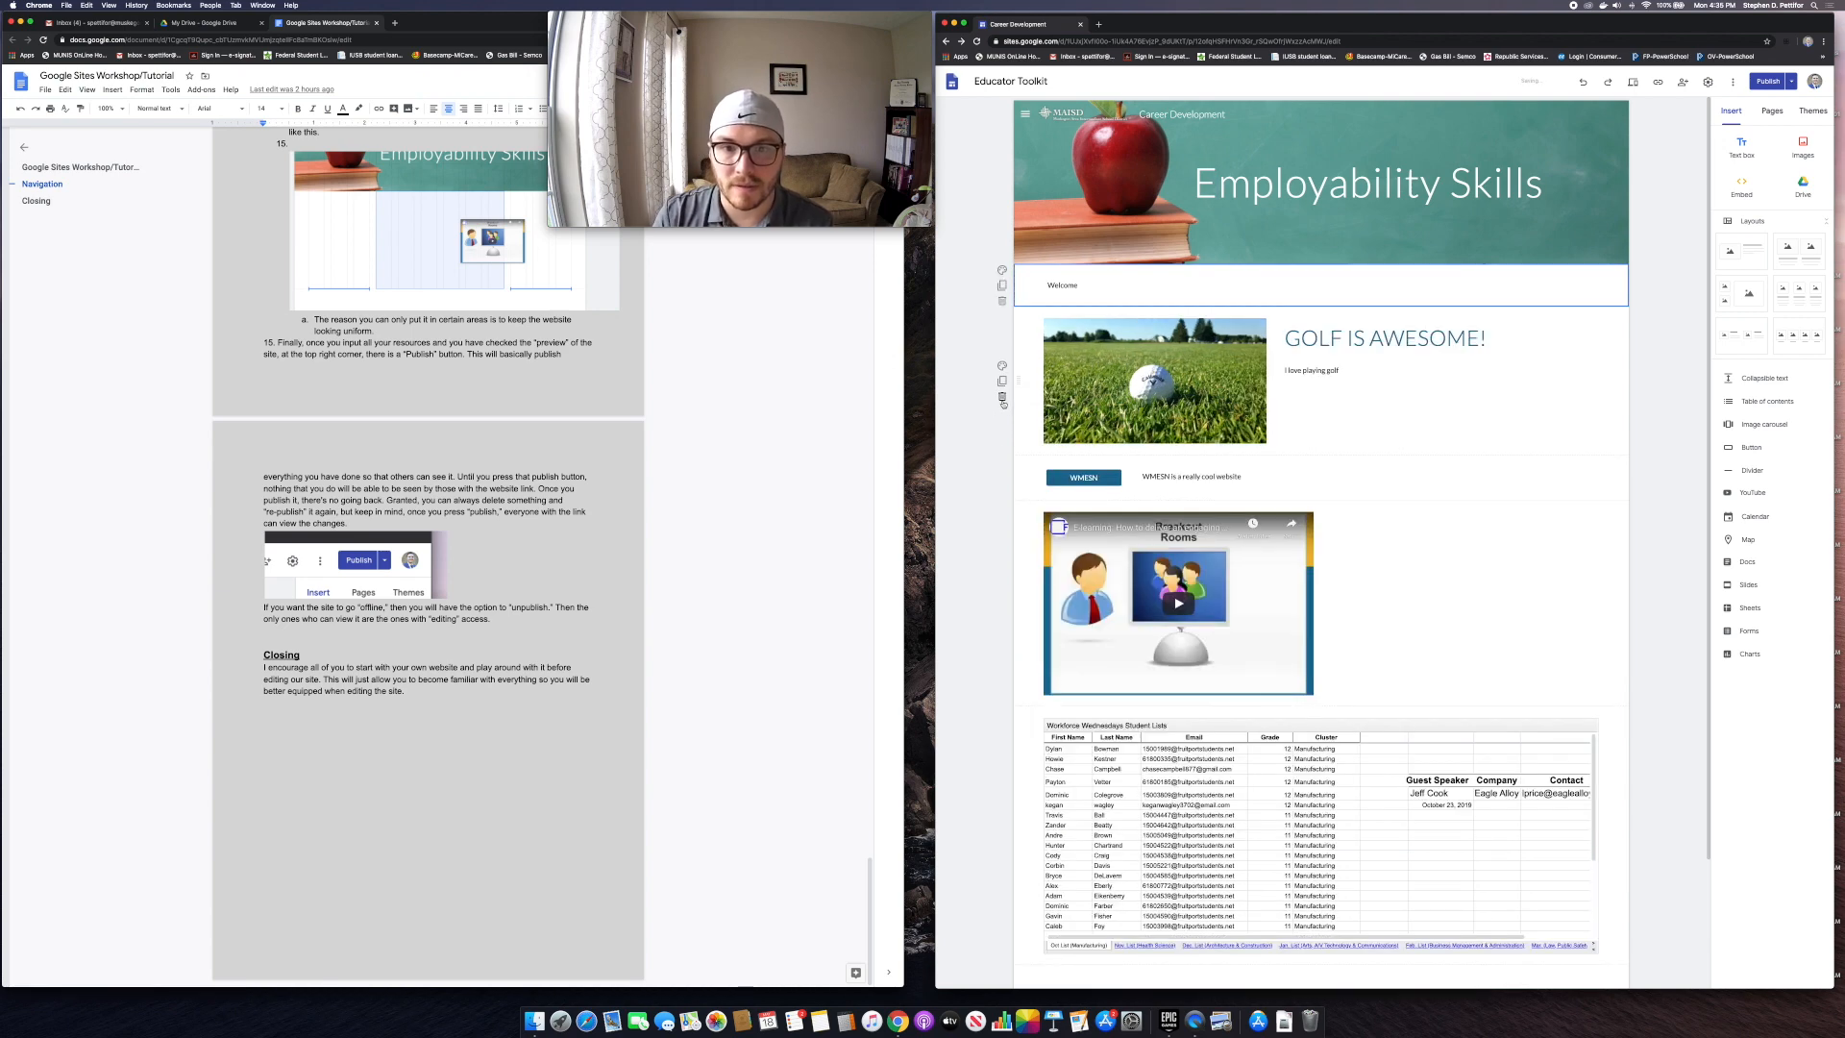
click(1002, 400)
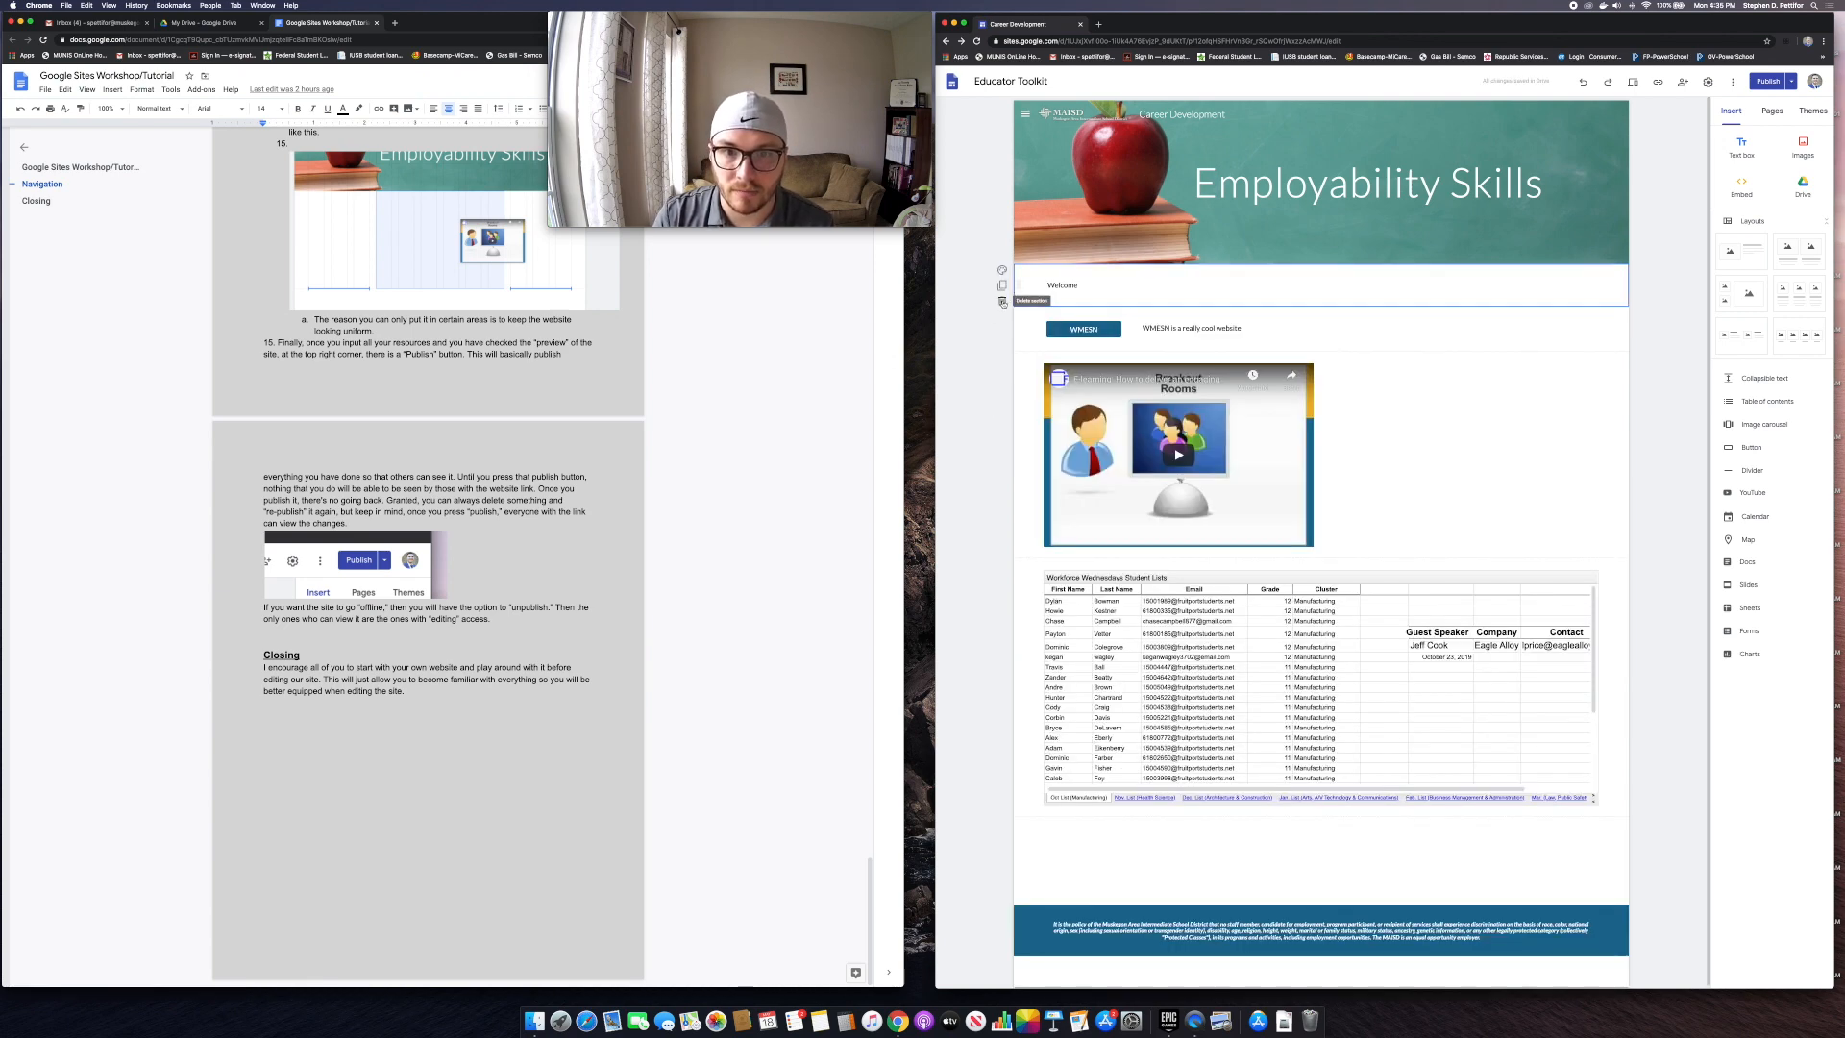
click(1003, 301)
click(1003, 430)
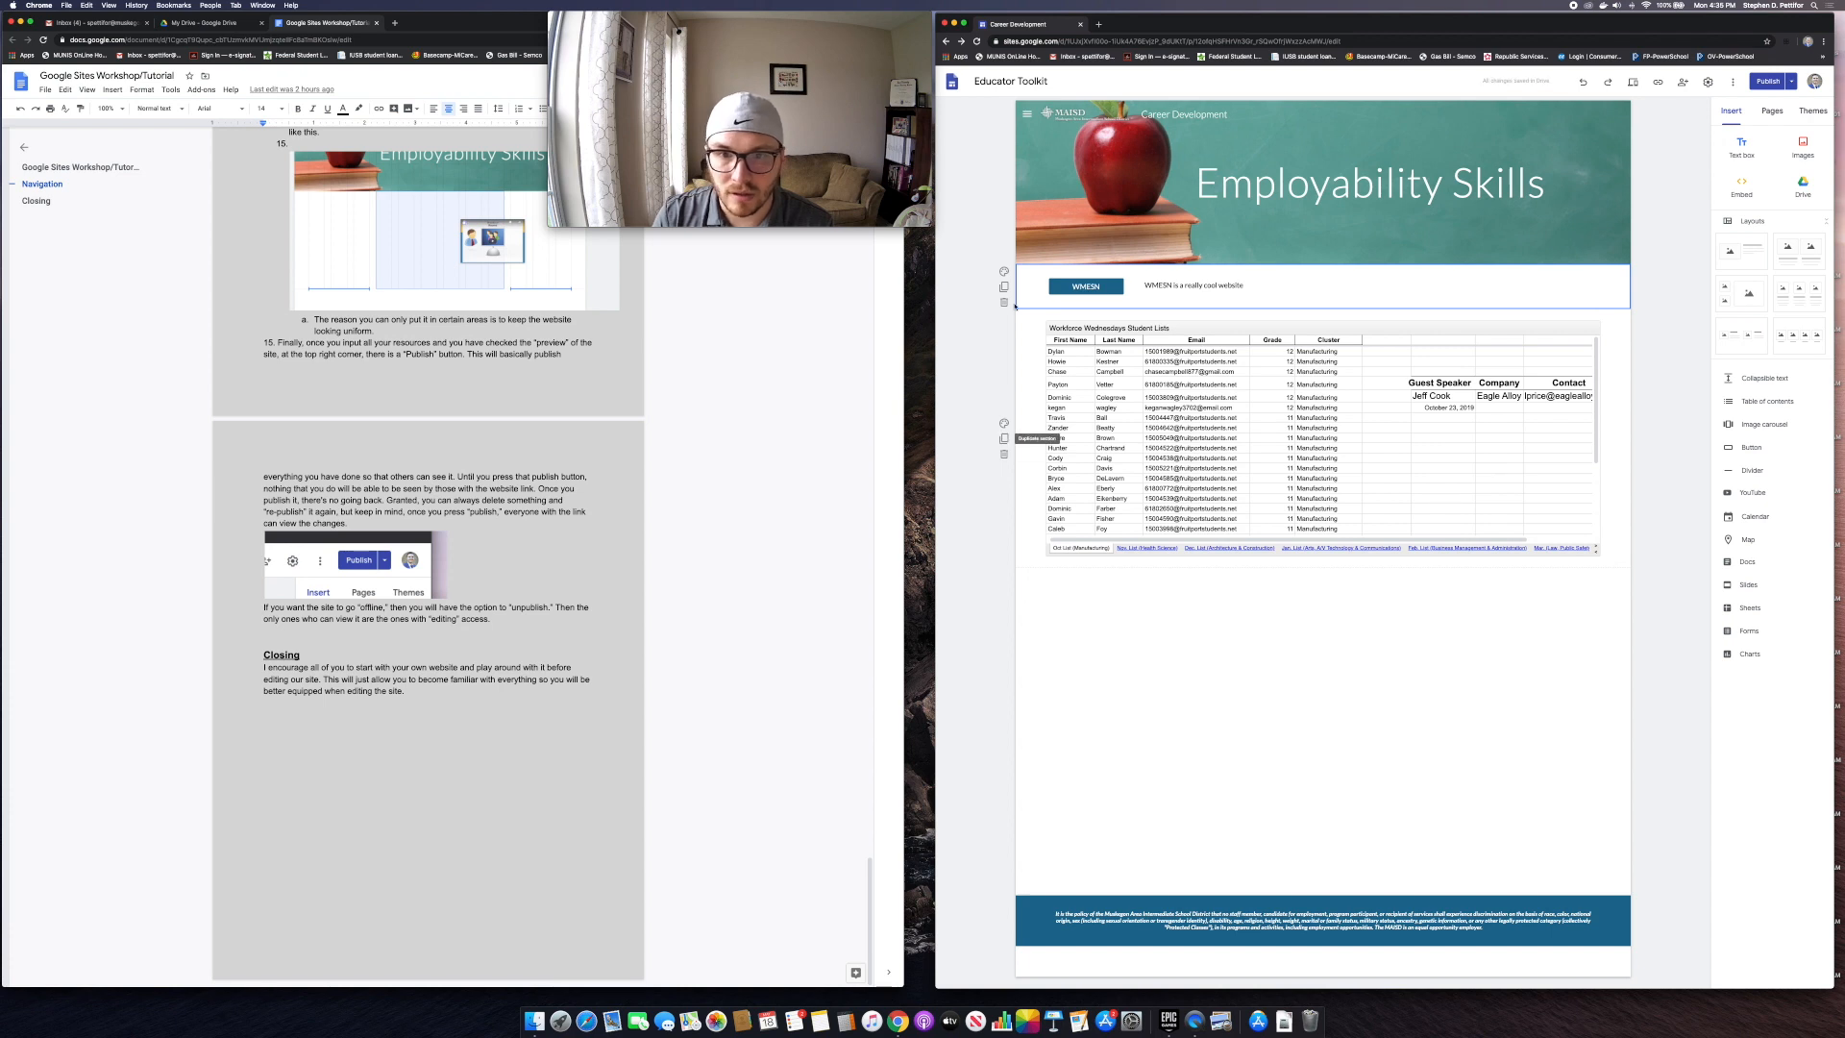
click(1004, 303)
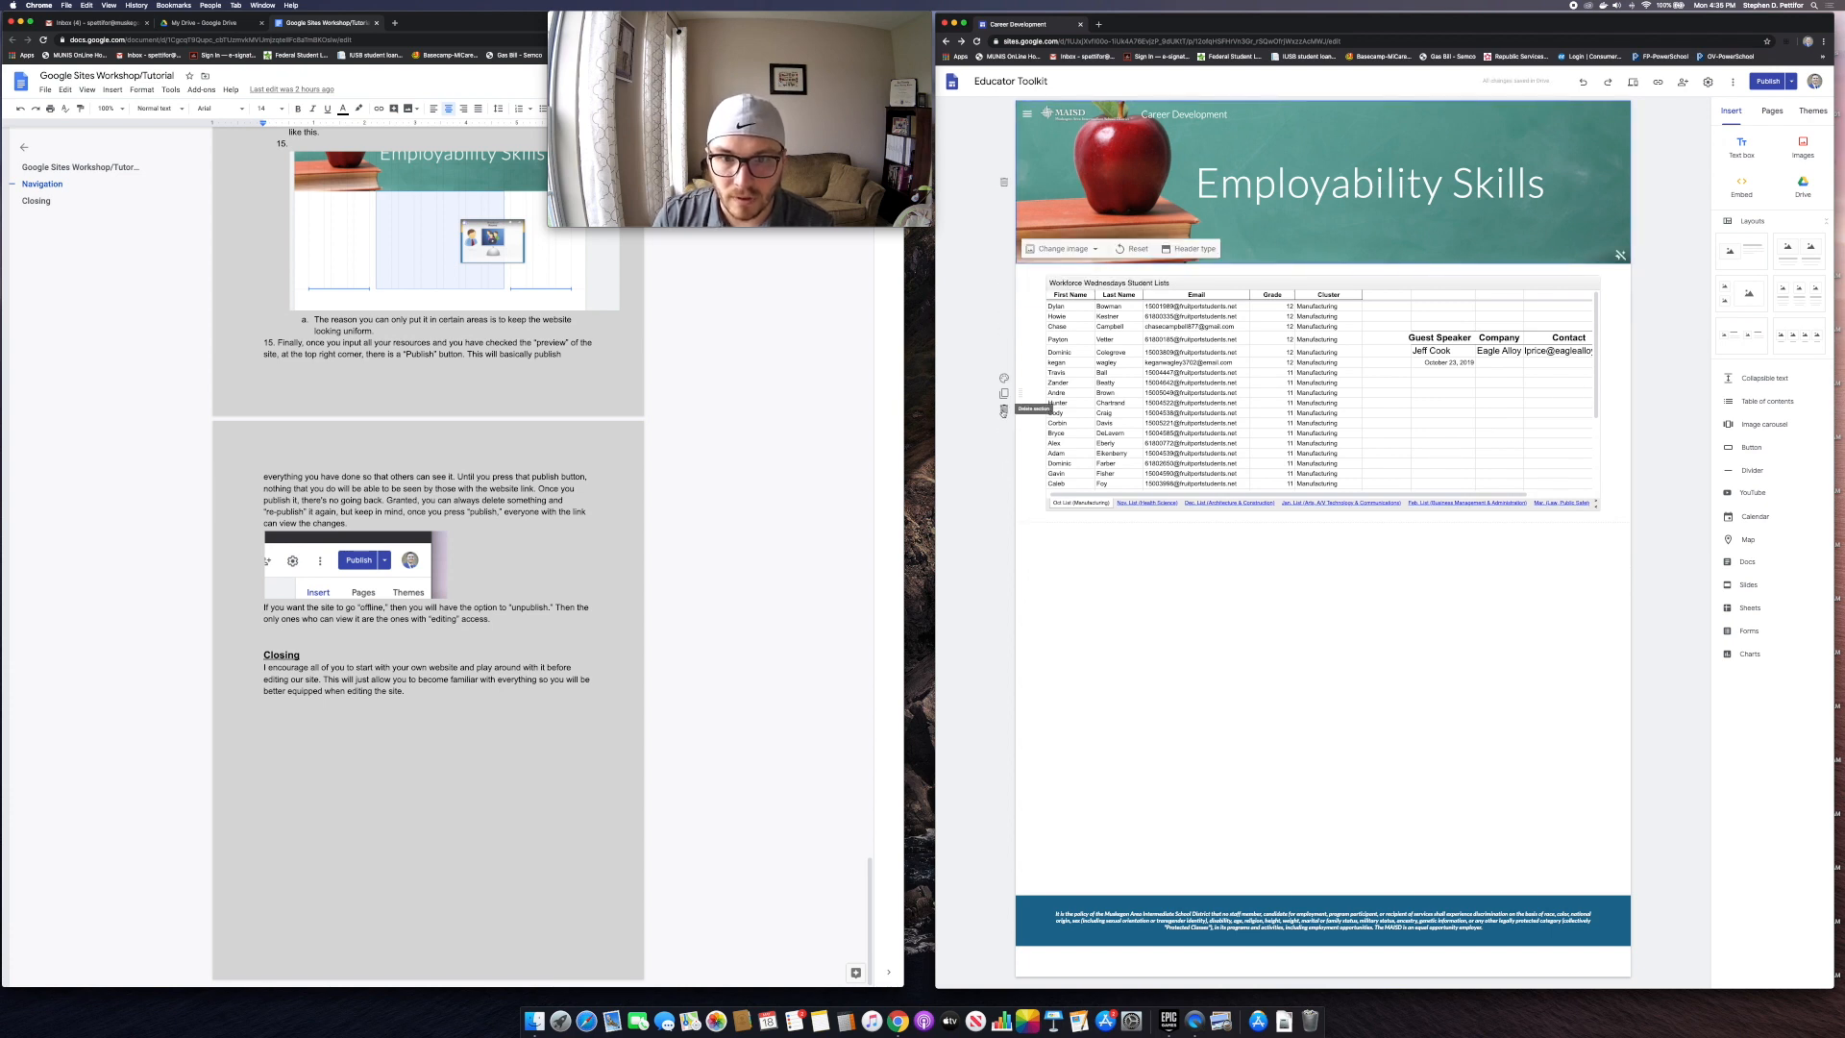
click(1003, 410)
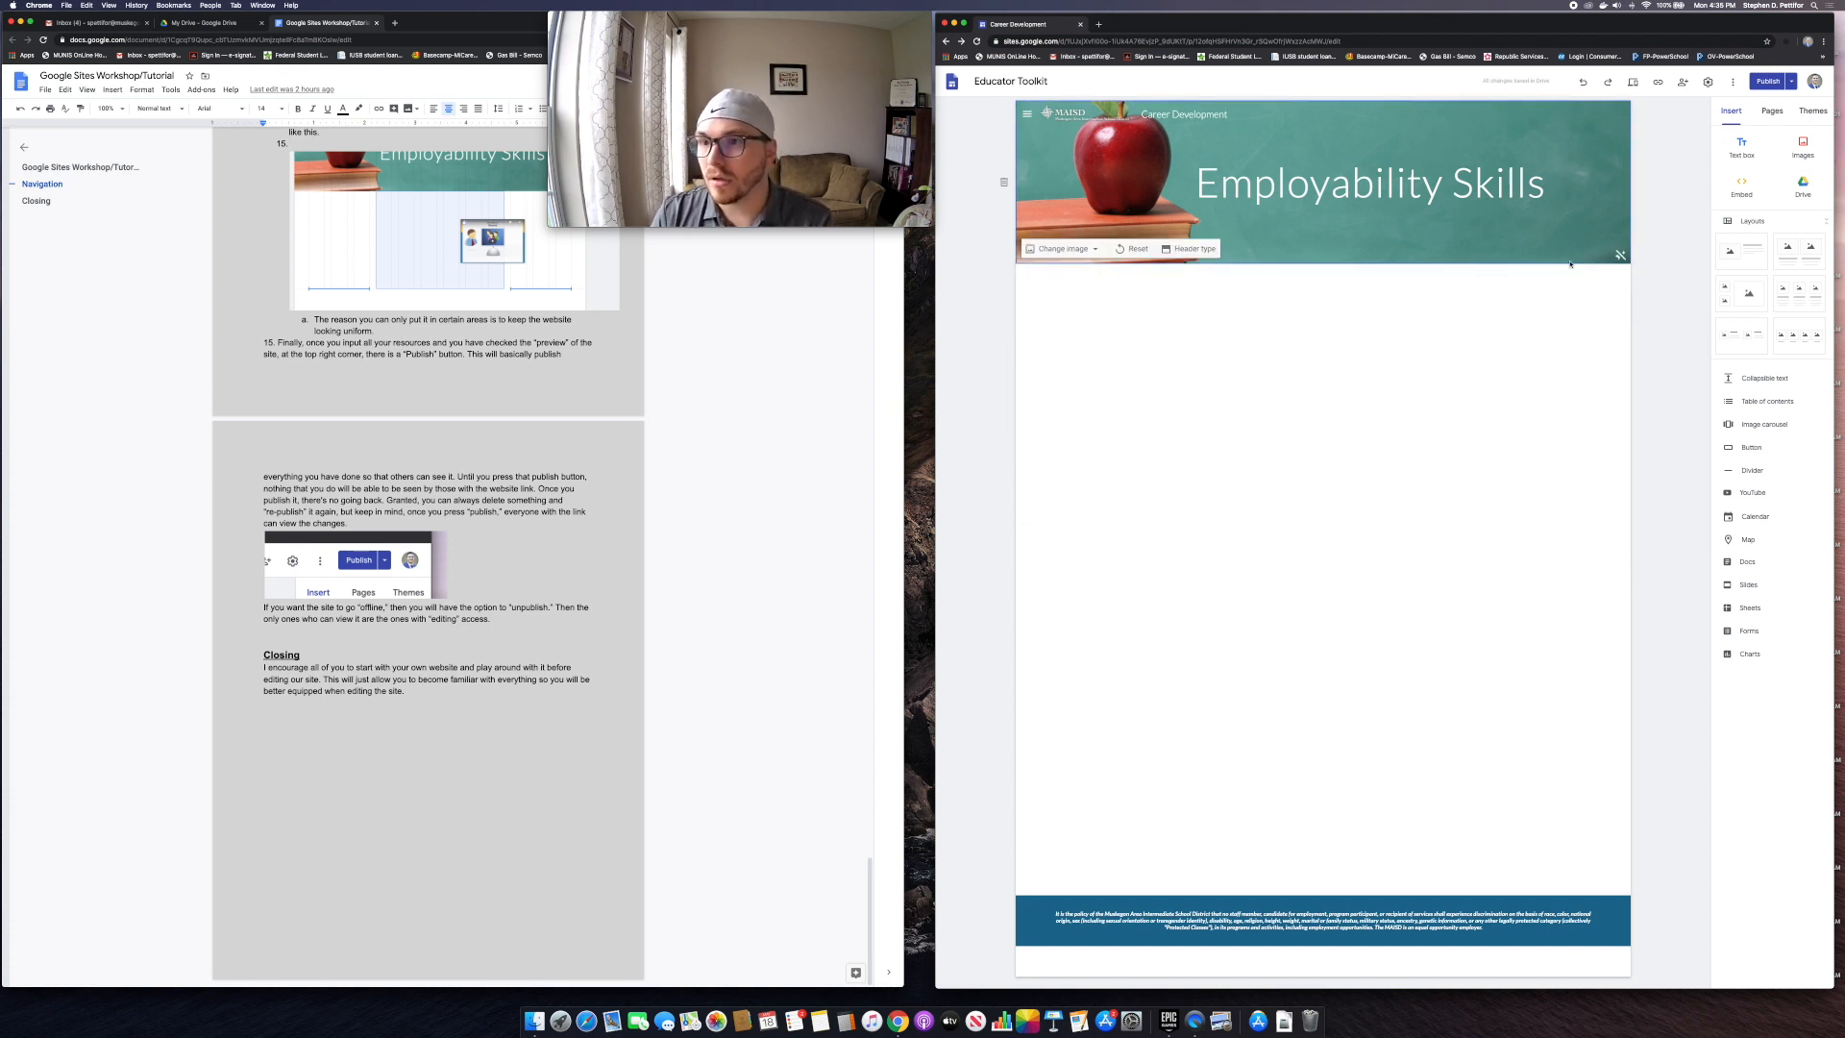
click(1768, 80)
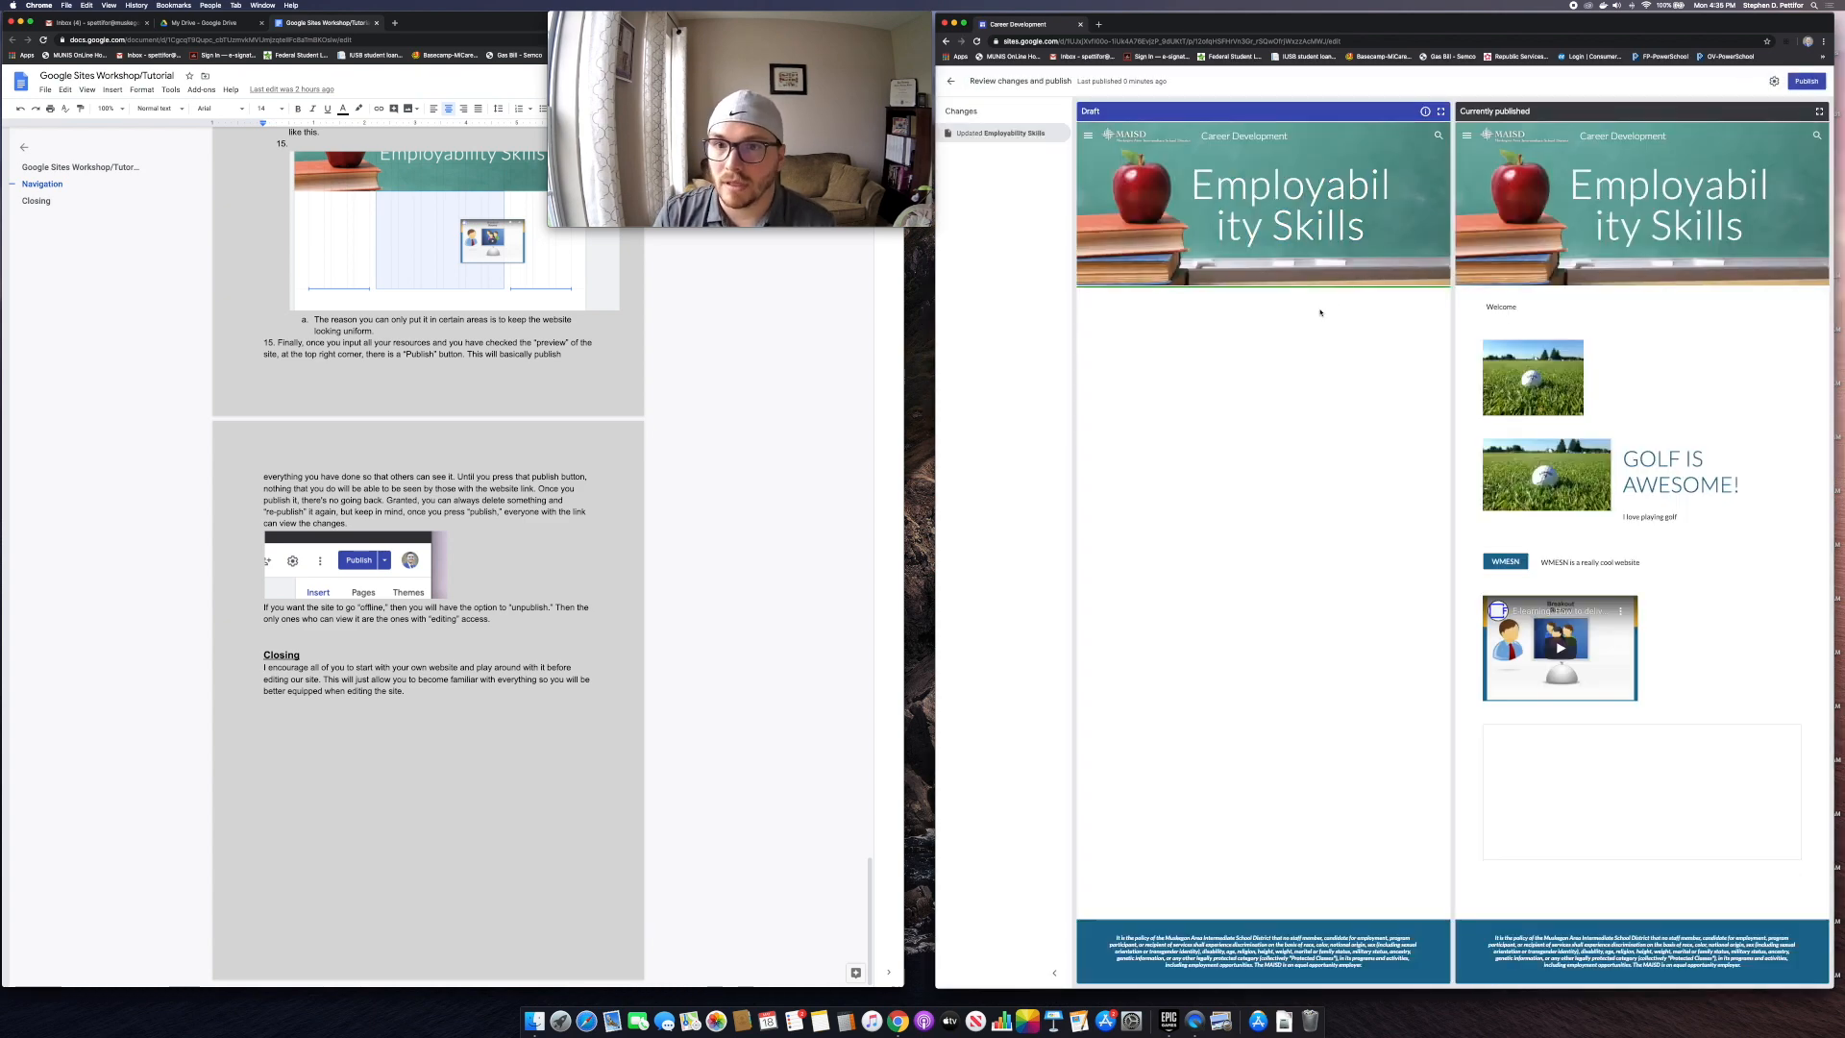
Step: Confirm Publish on the Review changes page for the emptied Employability Skills page
click(1806, 81)
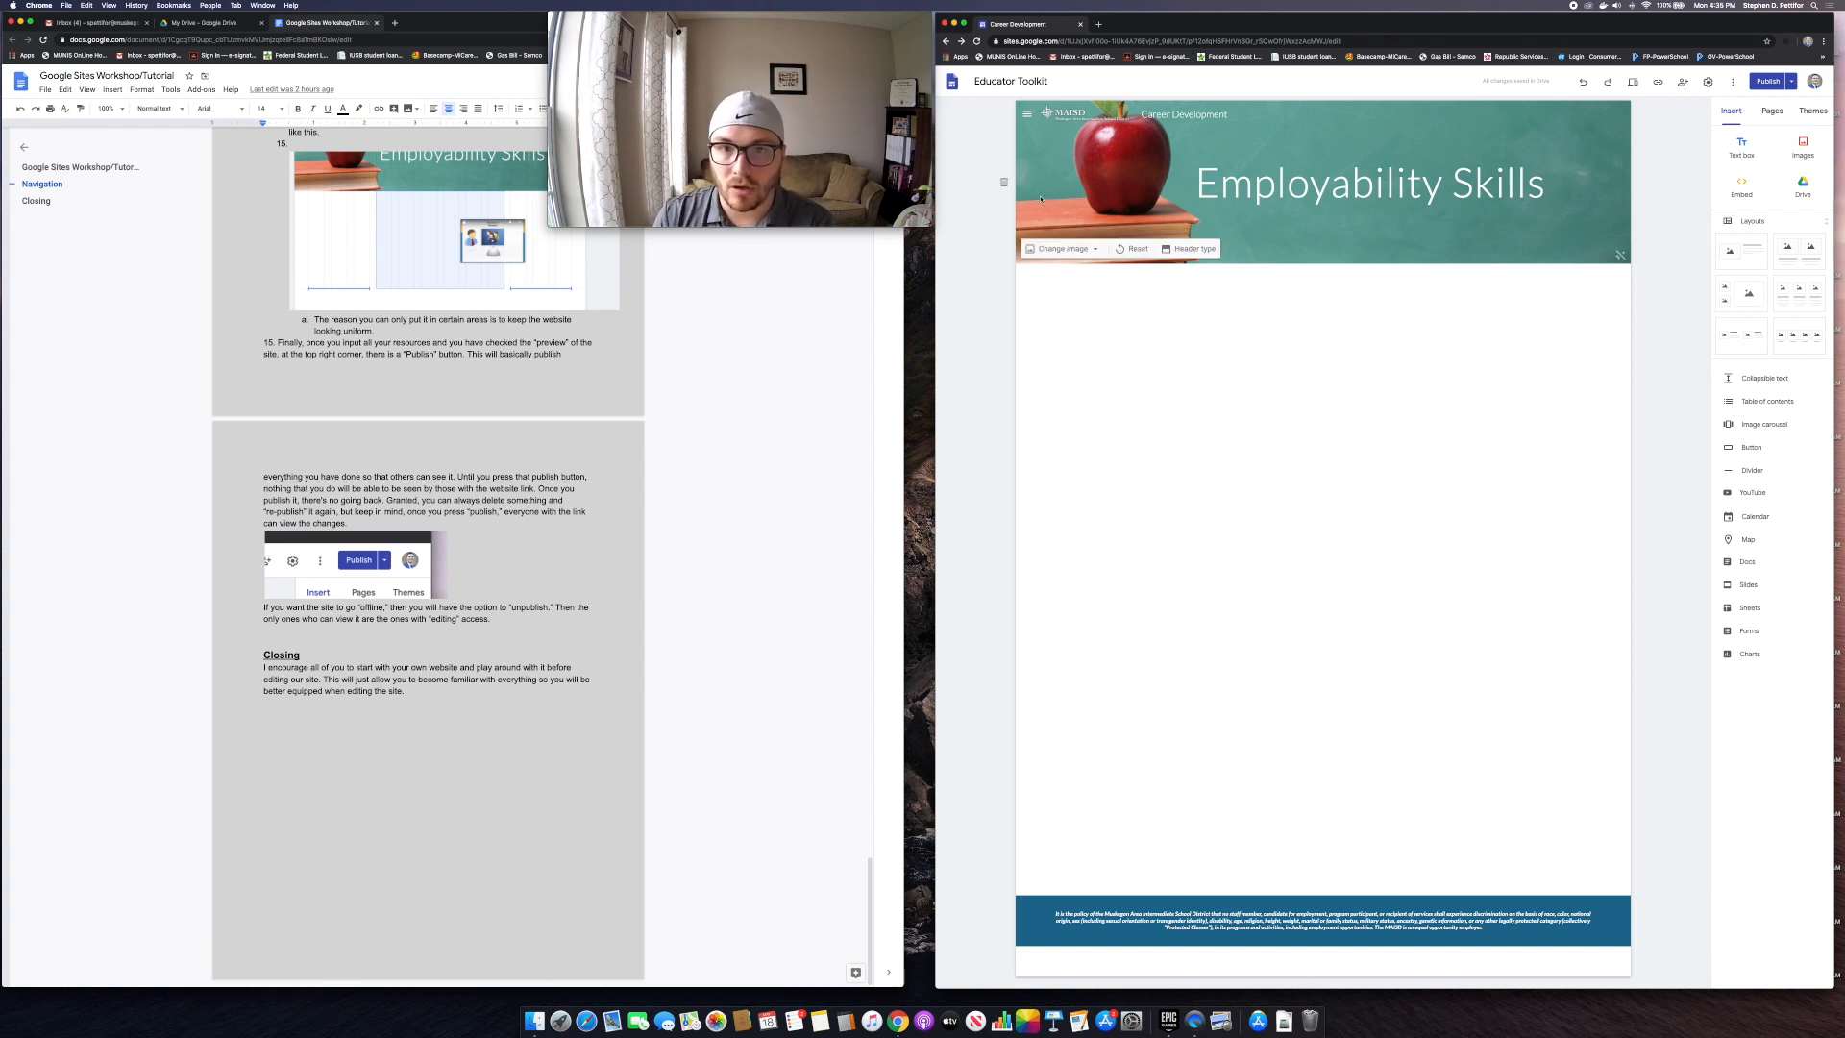
Step: Exit the editor to the Sites home and pick the Portfolio template from the gallery
click(952, 81)
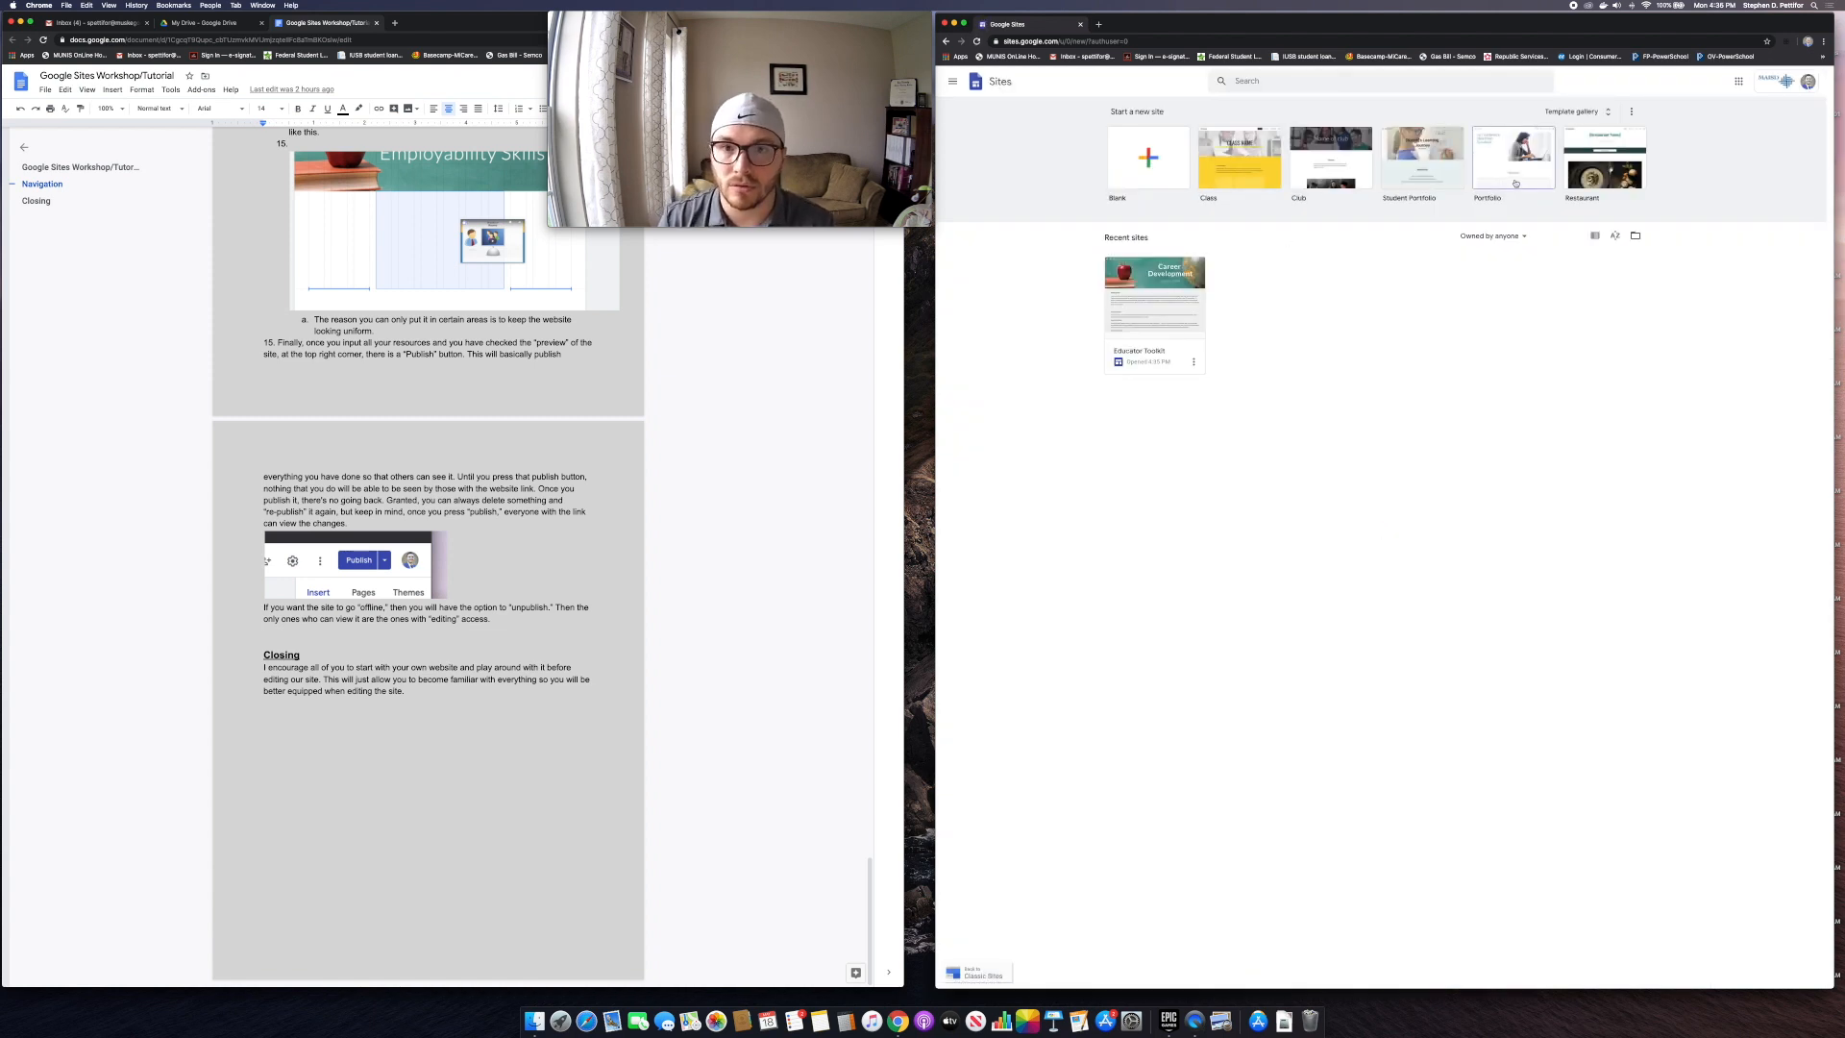
click(1515, 184)
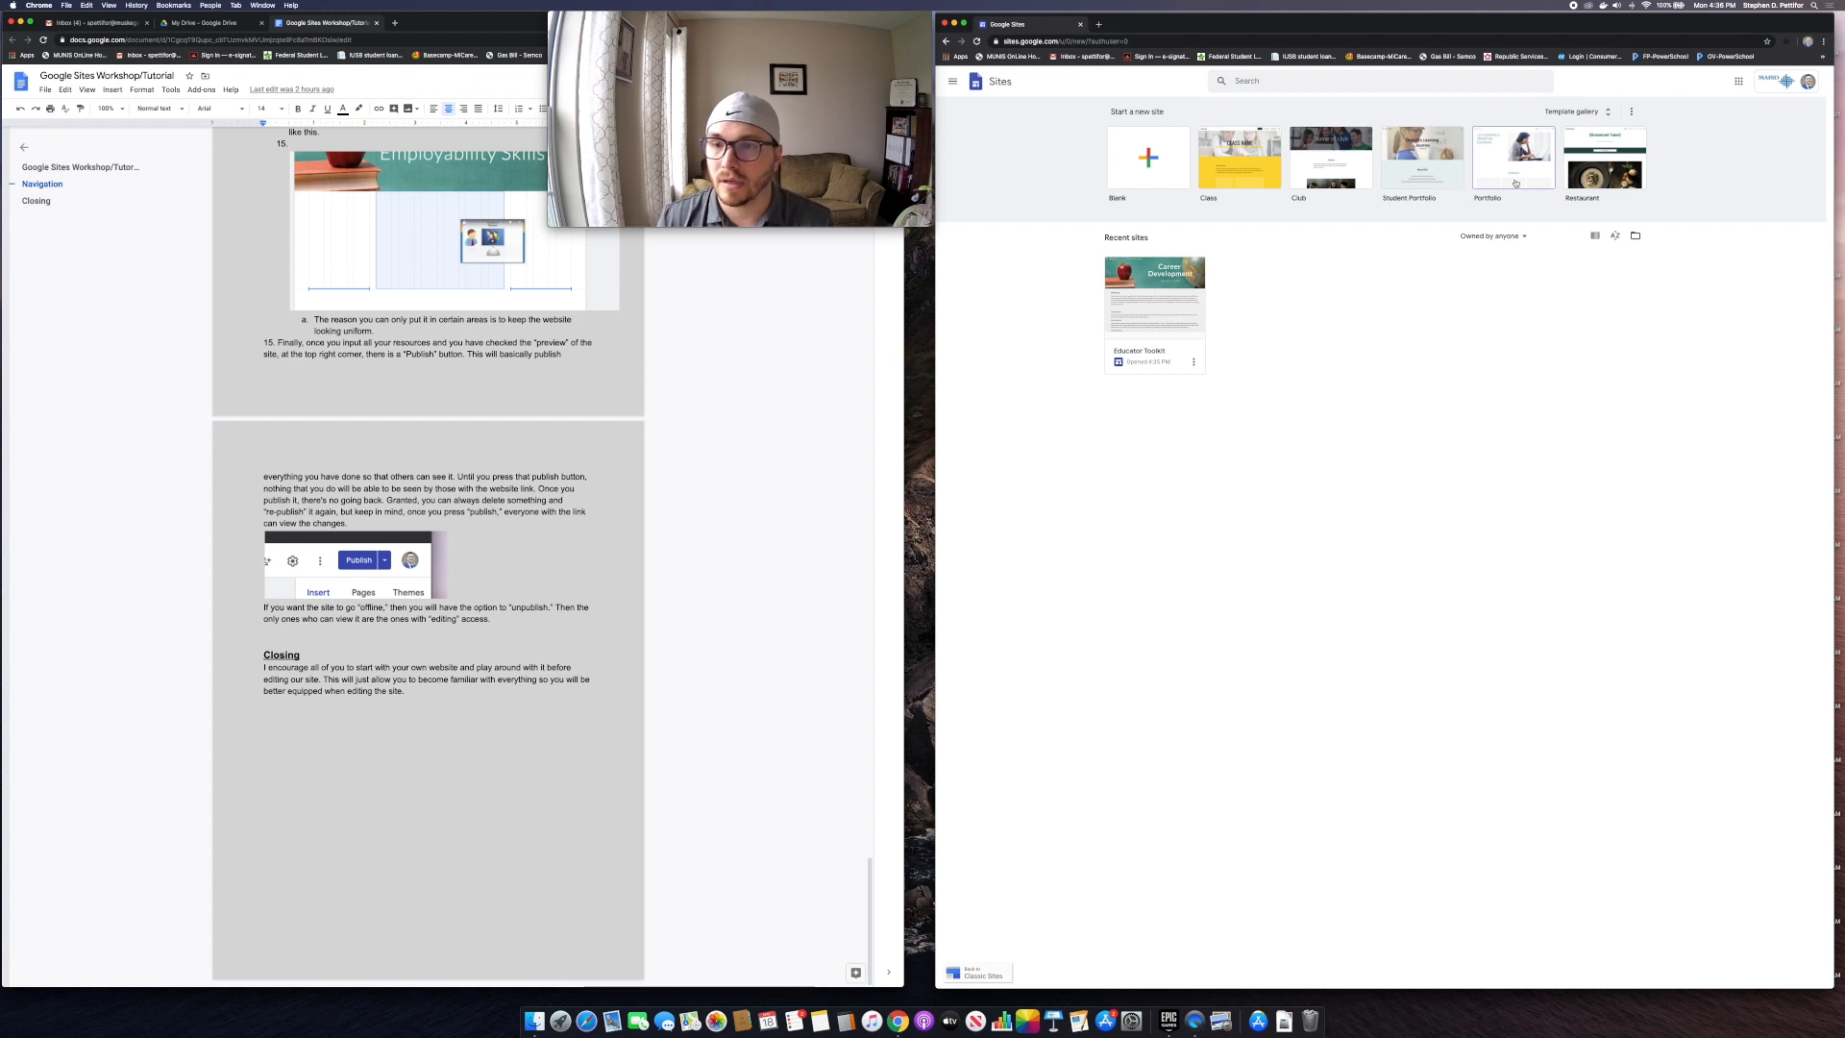